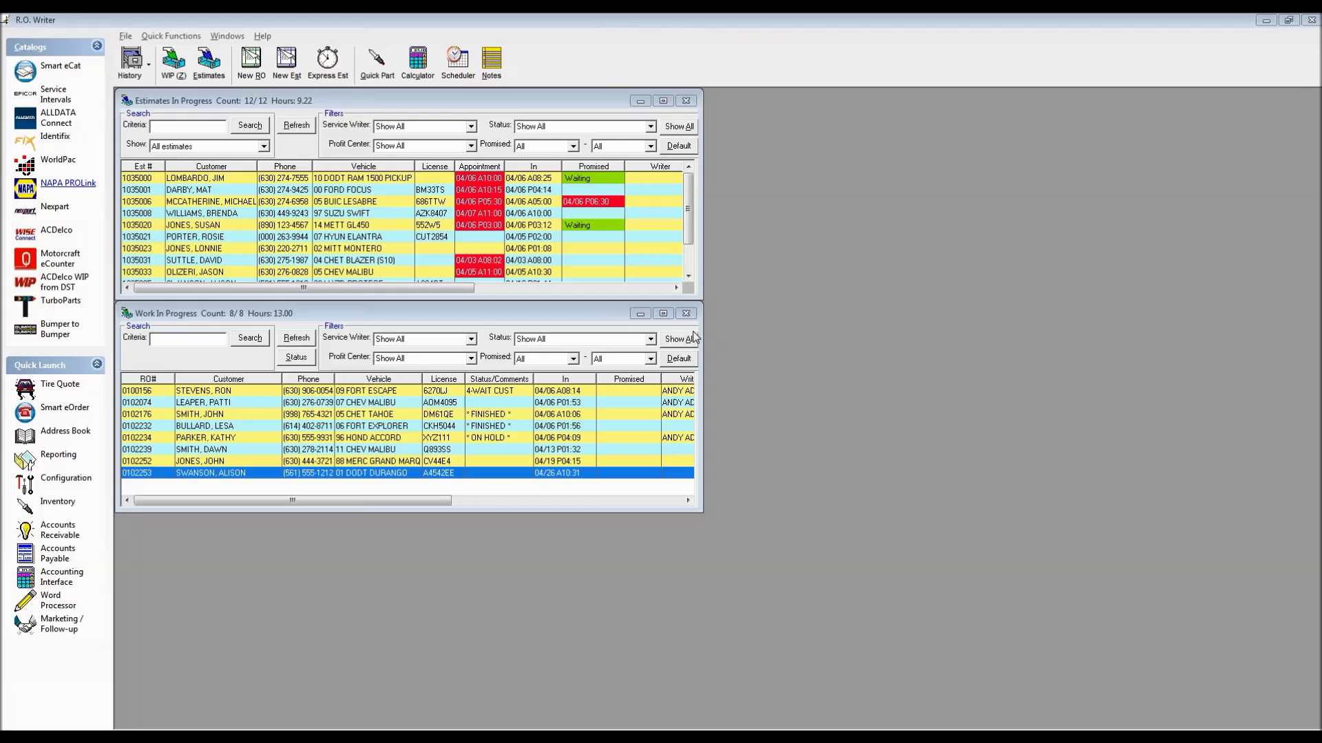
Open the 2001 Durango repair order from the Work In Progress list
left_click(285, 475)
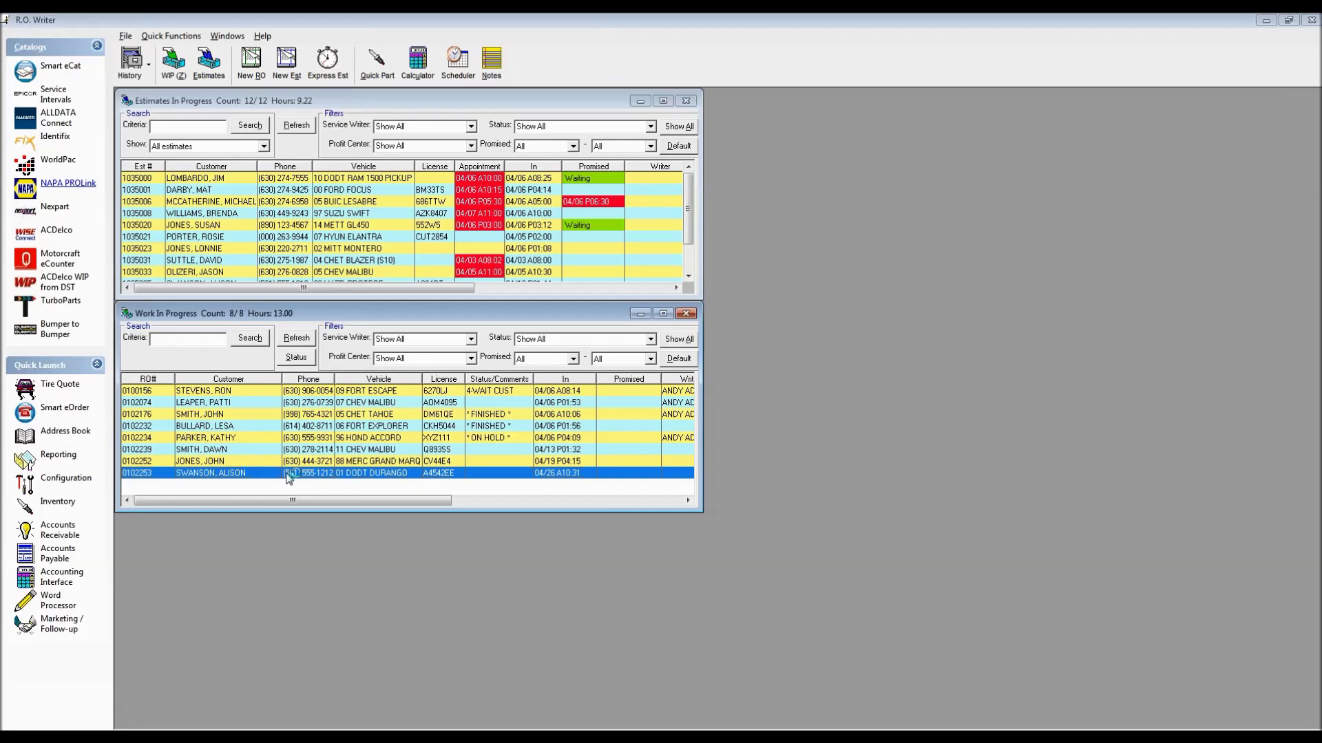
double_click(289, 474)
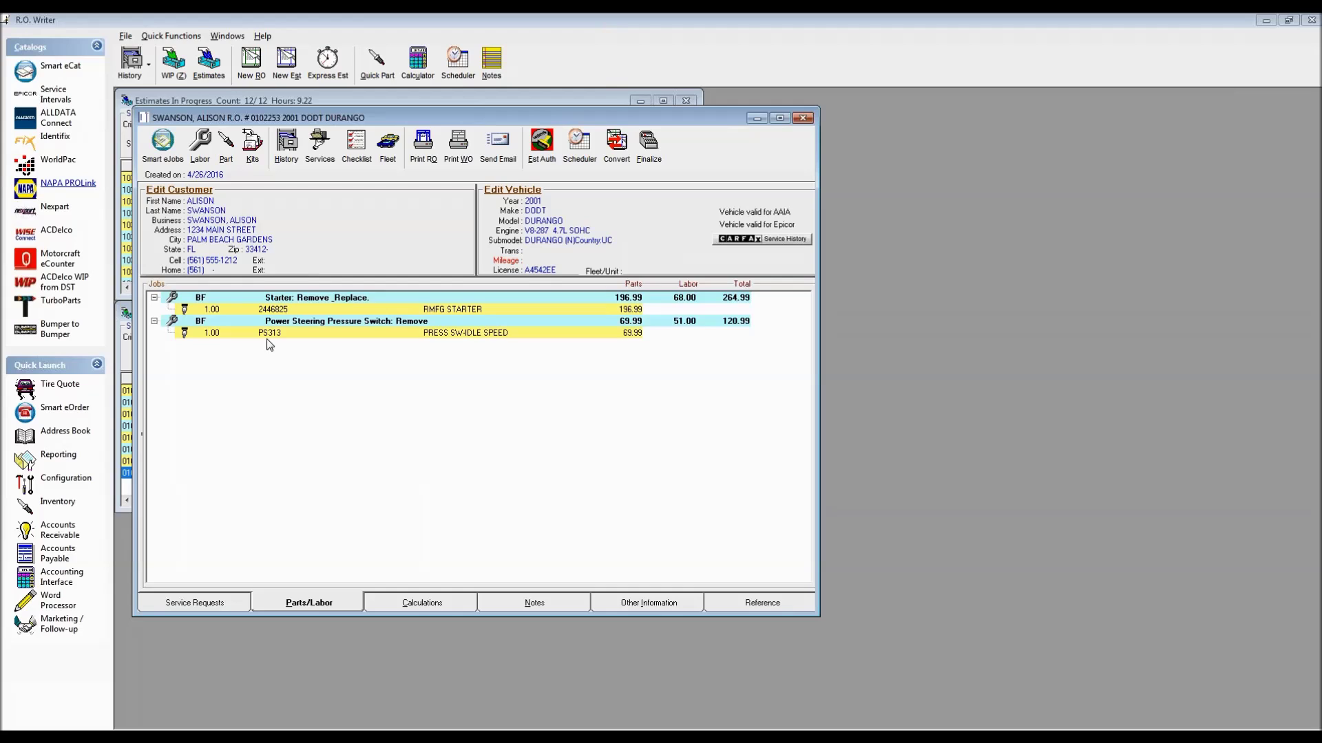
View the RMFG STARTER part's details in Editing Part and cancel without changes
left_click(363, 313)
double_click(363, 313)
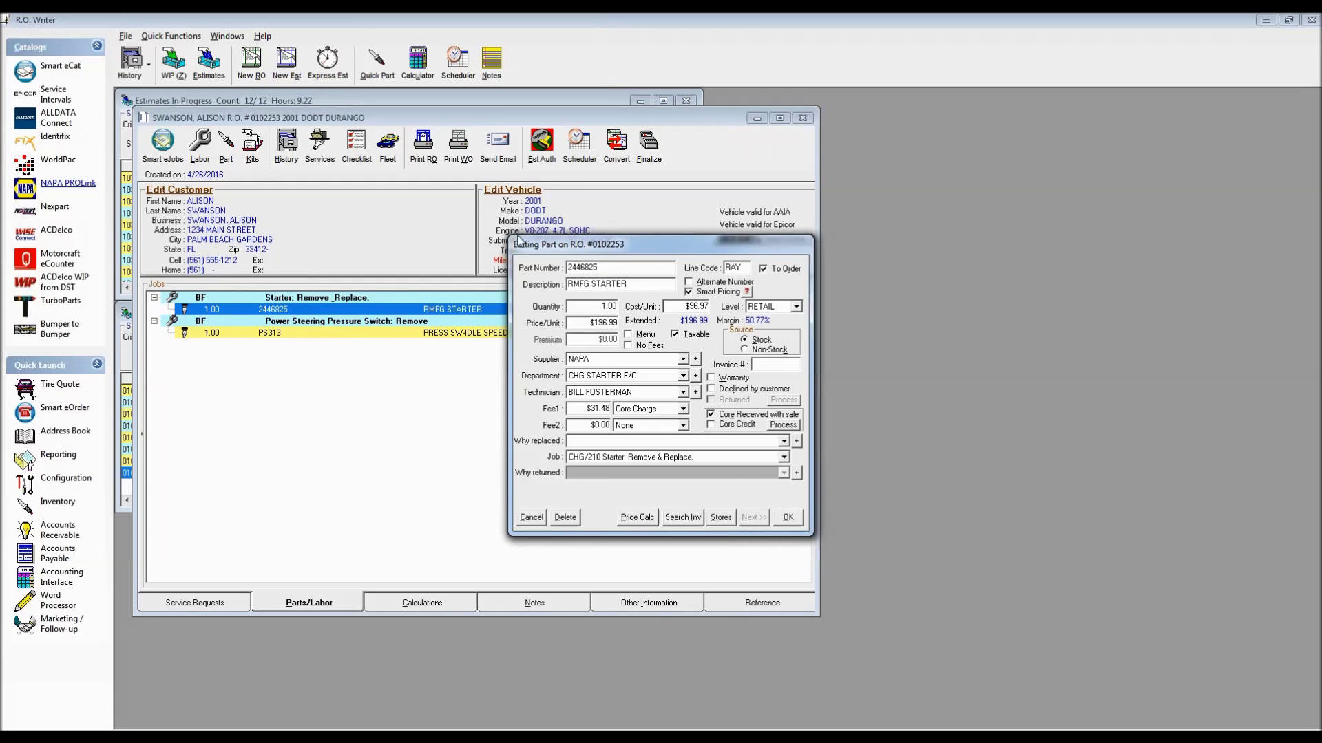
left_click(531, 517)
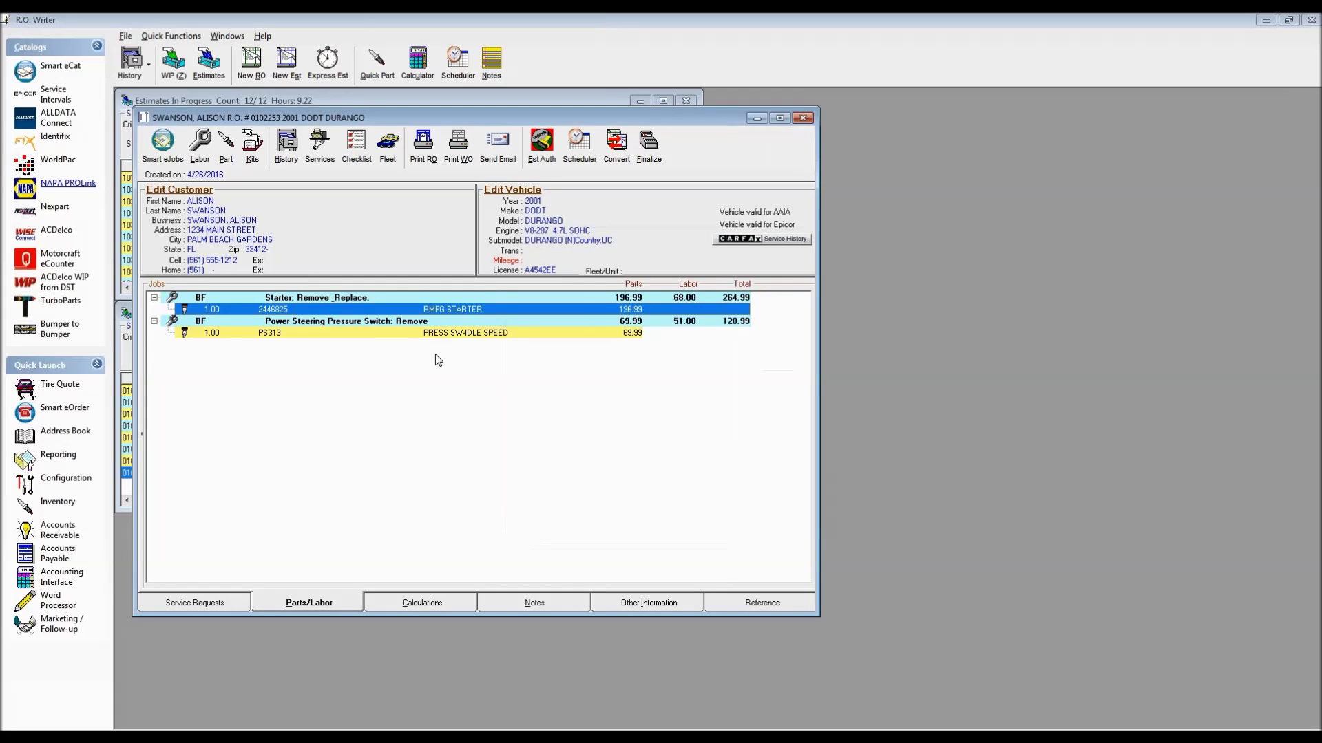
Recheck the starter part details, cancel again, and close the Durango repair order
left_click(436, 335)
left_click(433, 310)
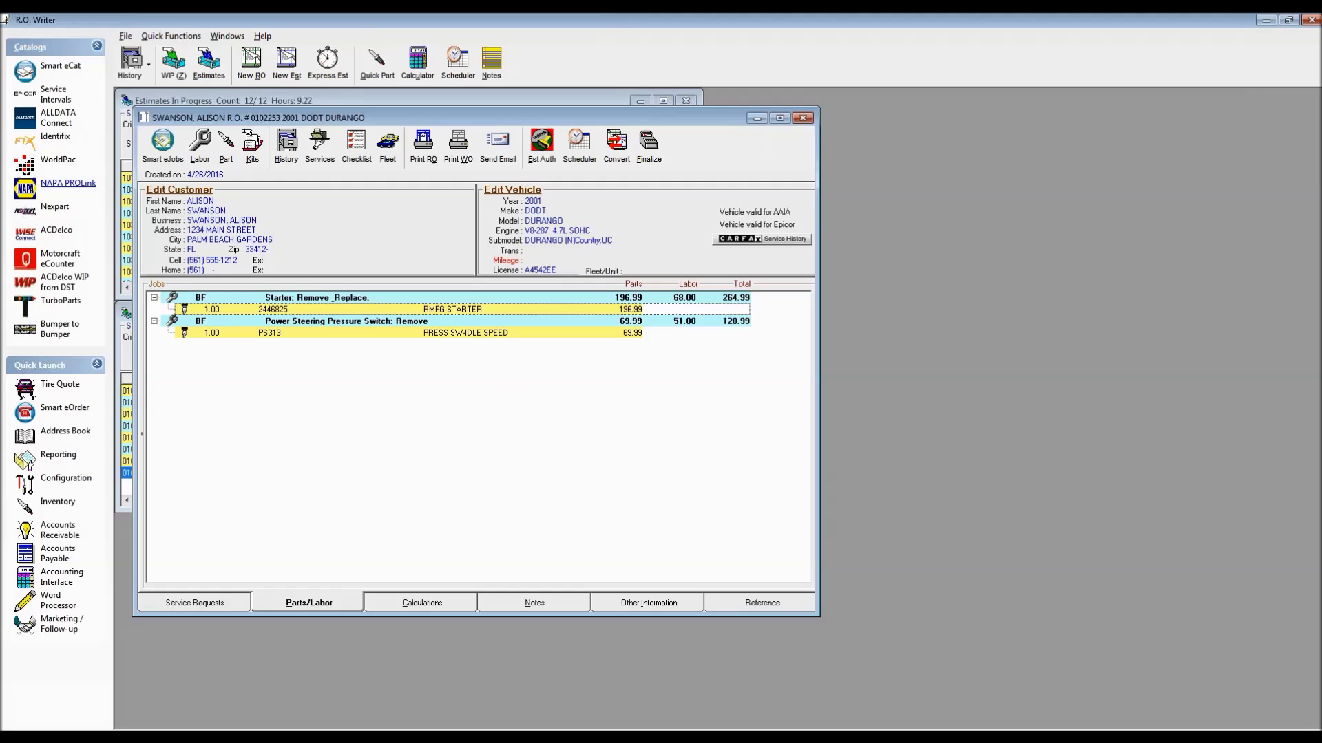
double_click(419, 308)
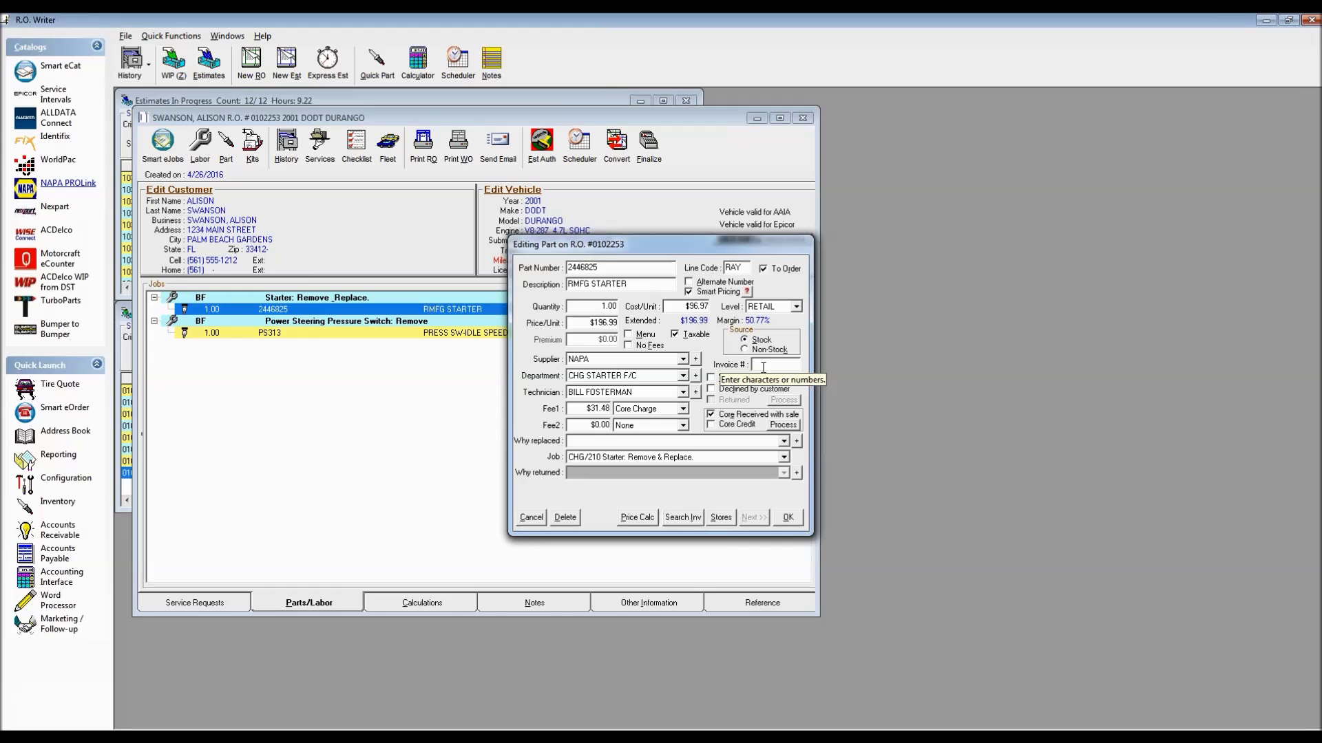
left_click(529, 518)
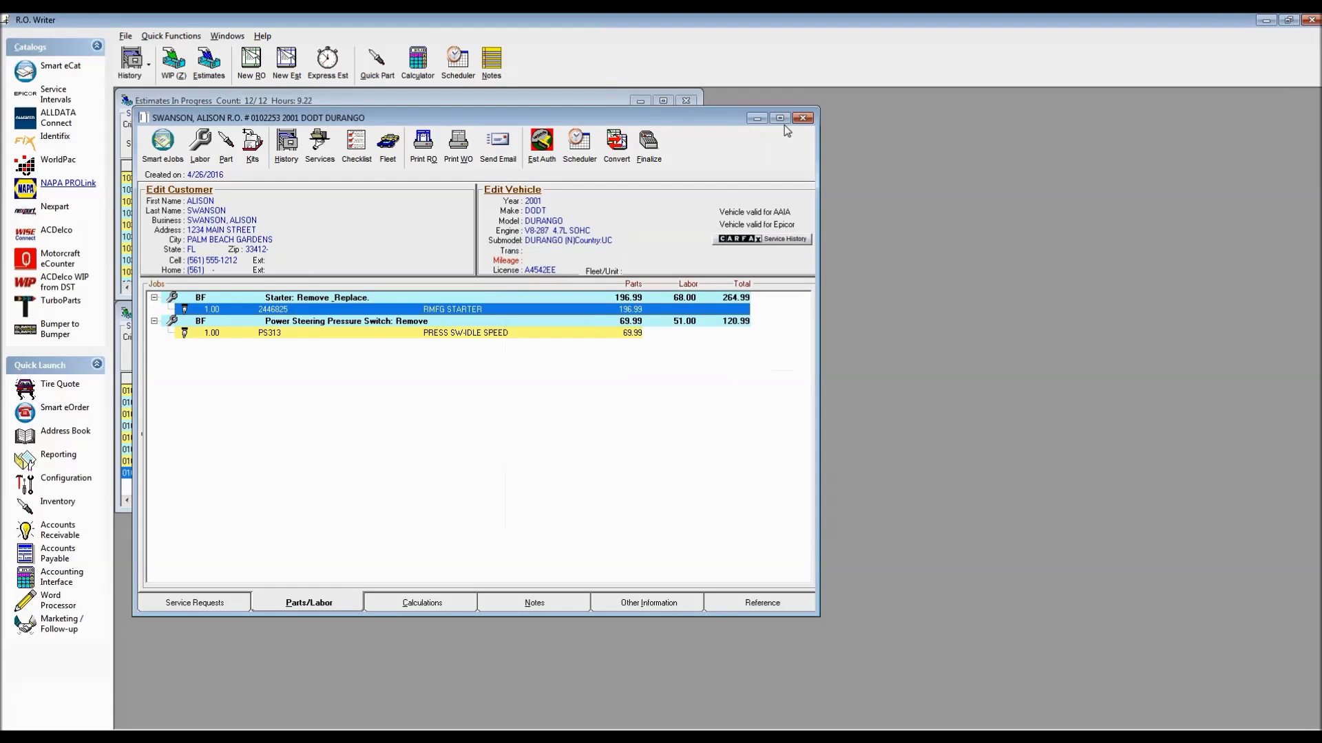
left_click(802, 118)
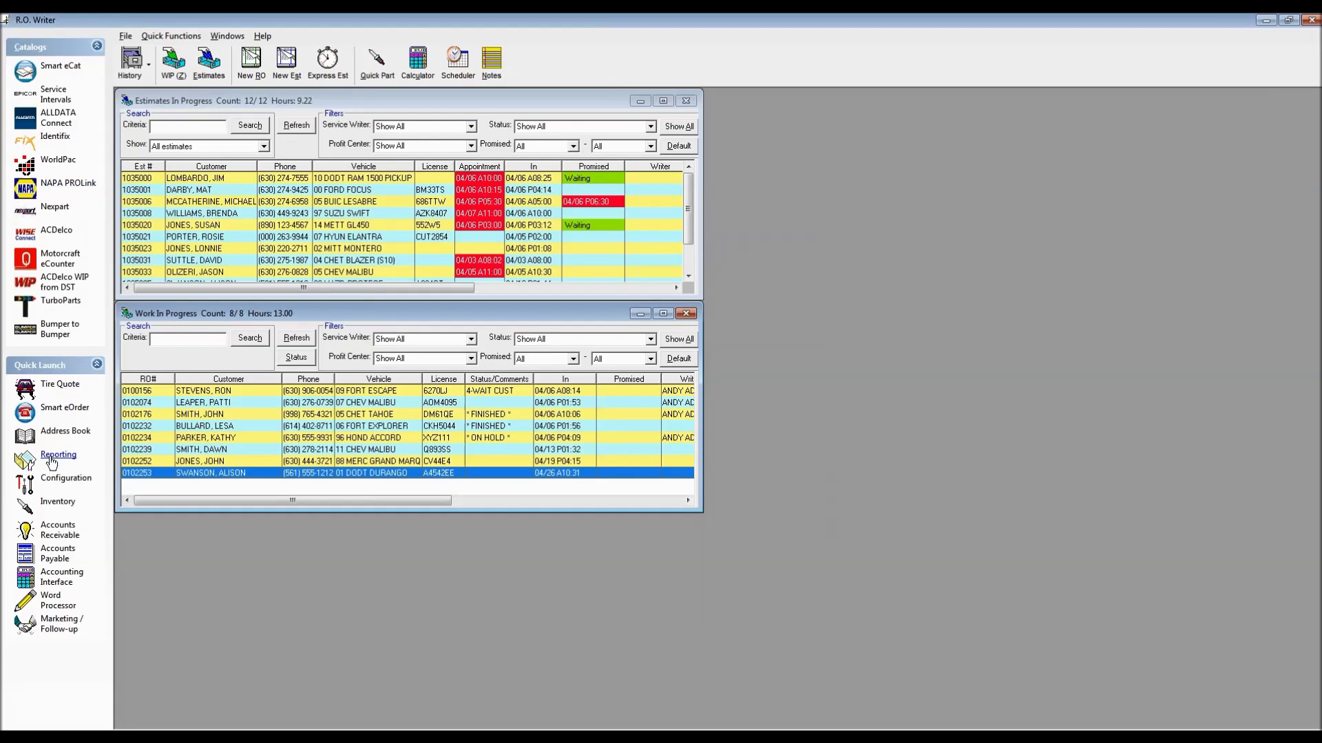
Unlock Configuration's General Options with the password and check Post AP Invoice (Post in Detail), saving with OK
left_click(60, 486)
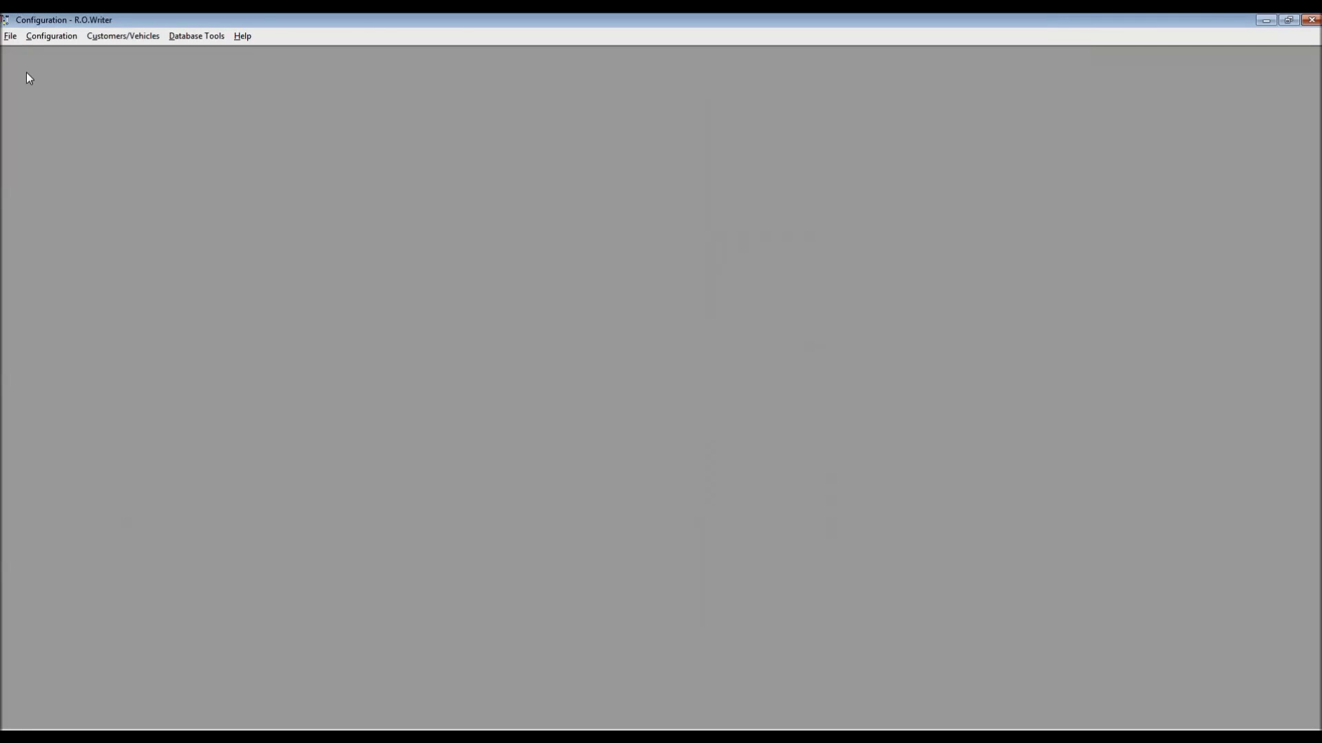
left_click(11, 36)
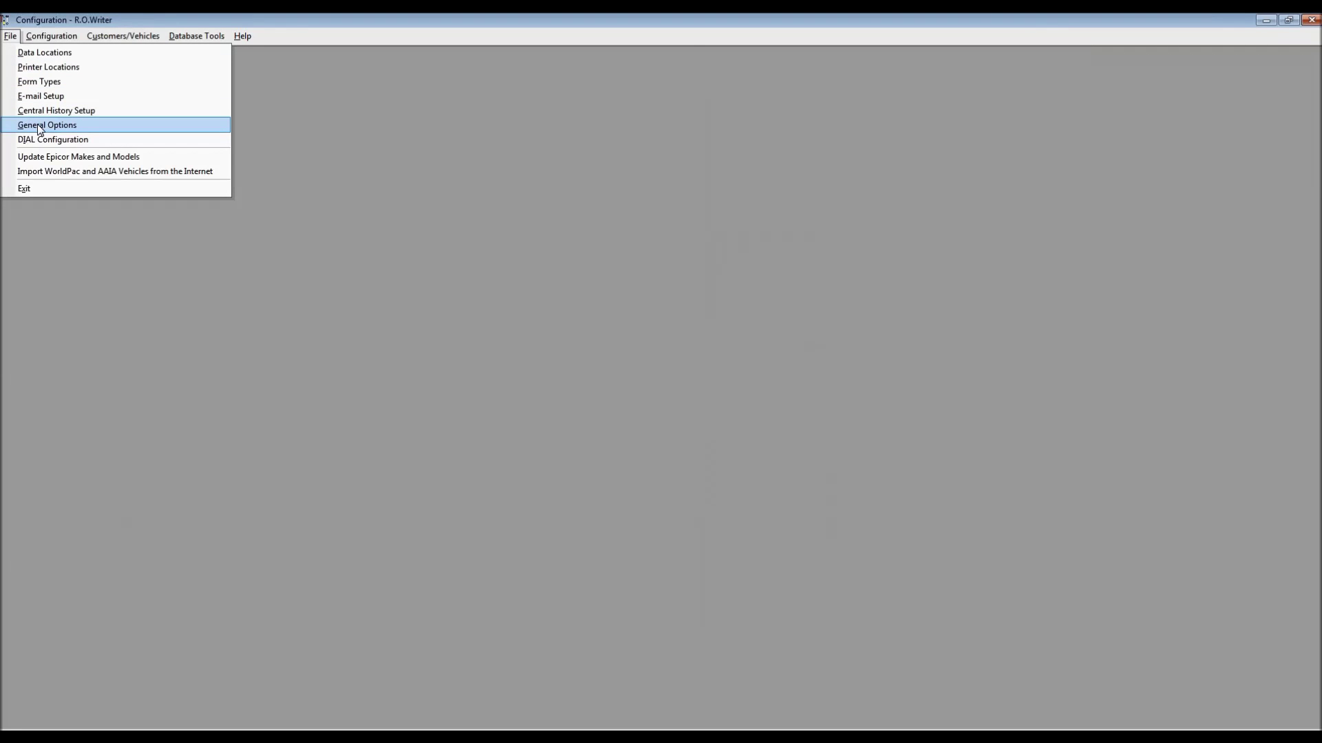
left_click(37, 124)
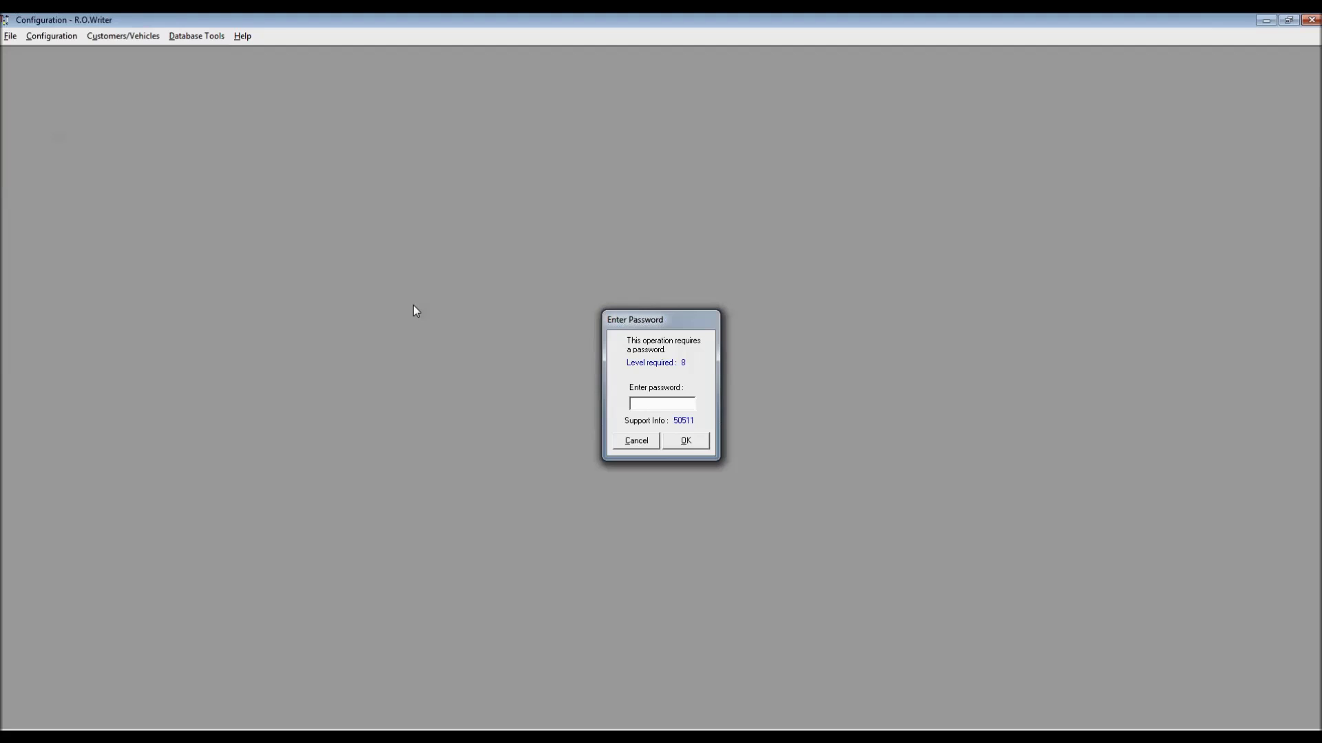
key("Return")
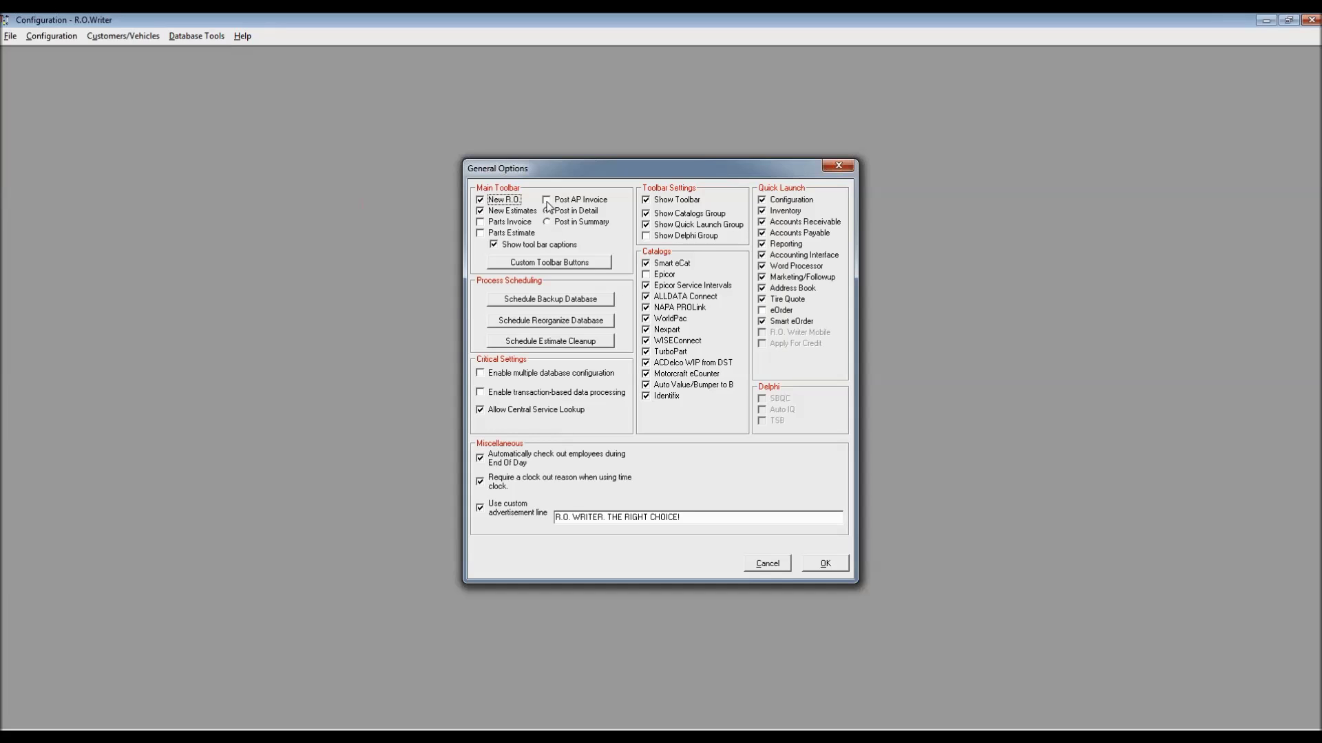
left_click(548, 203)
left_click(818, 564)
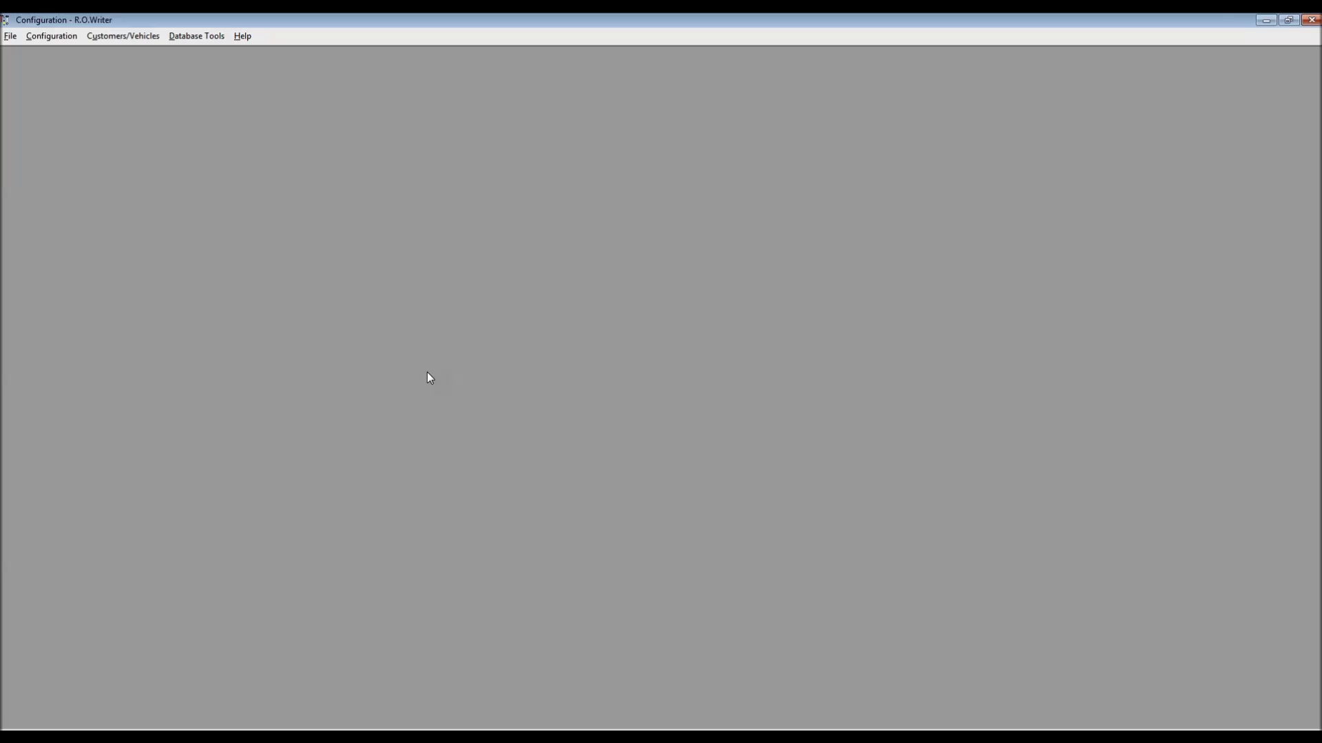
Open Configuration > Repair Order > R.O. Options, unlocking it with the password
left_click(54, 37)
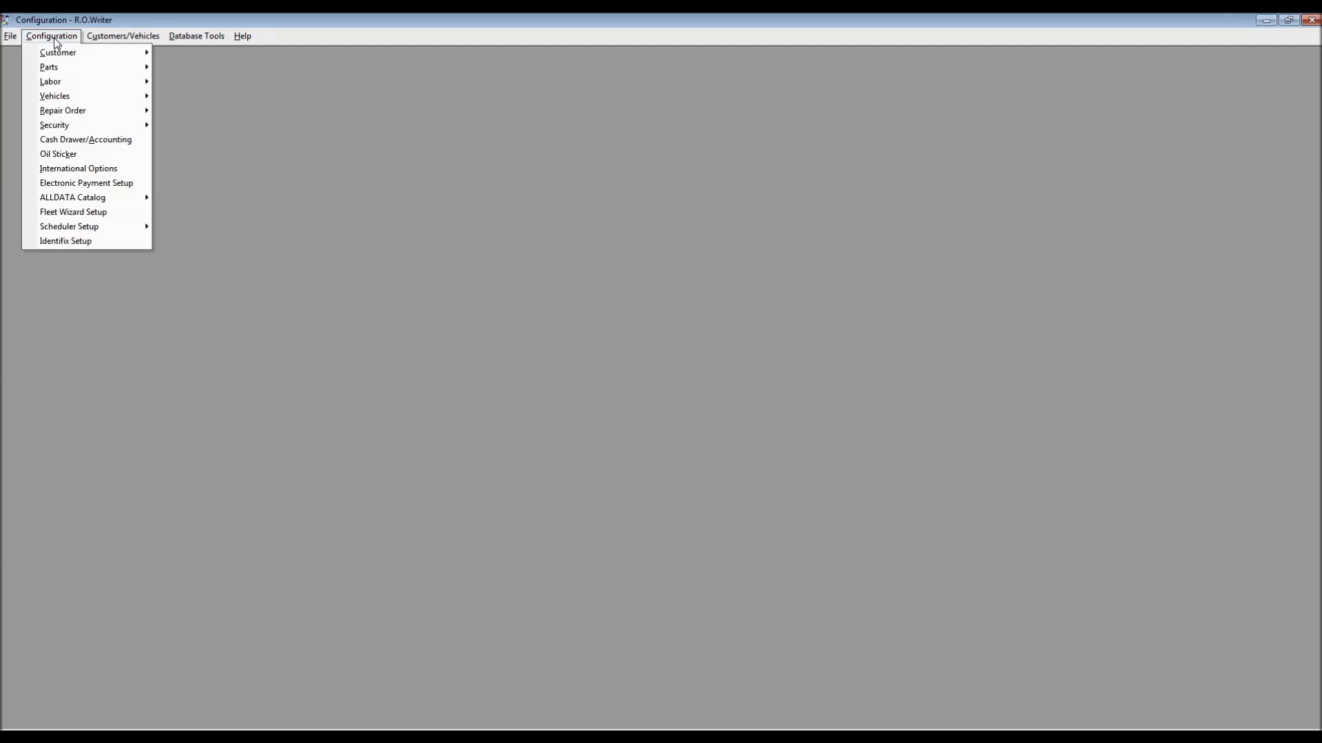
mouse_move(77, 112)
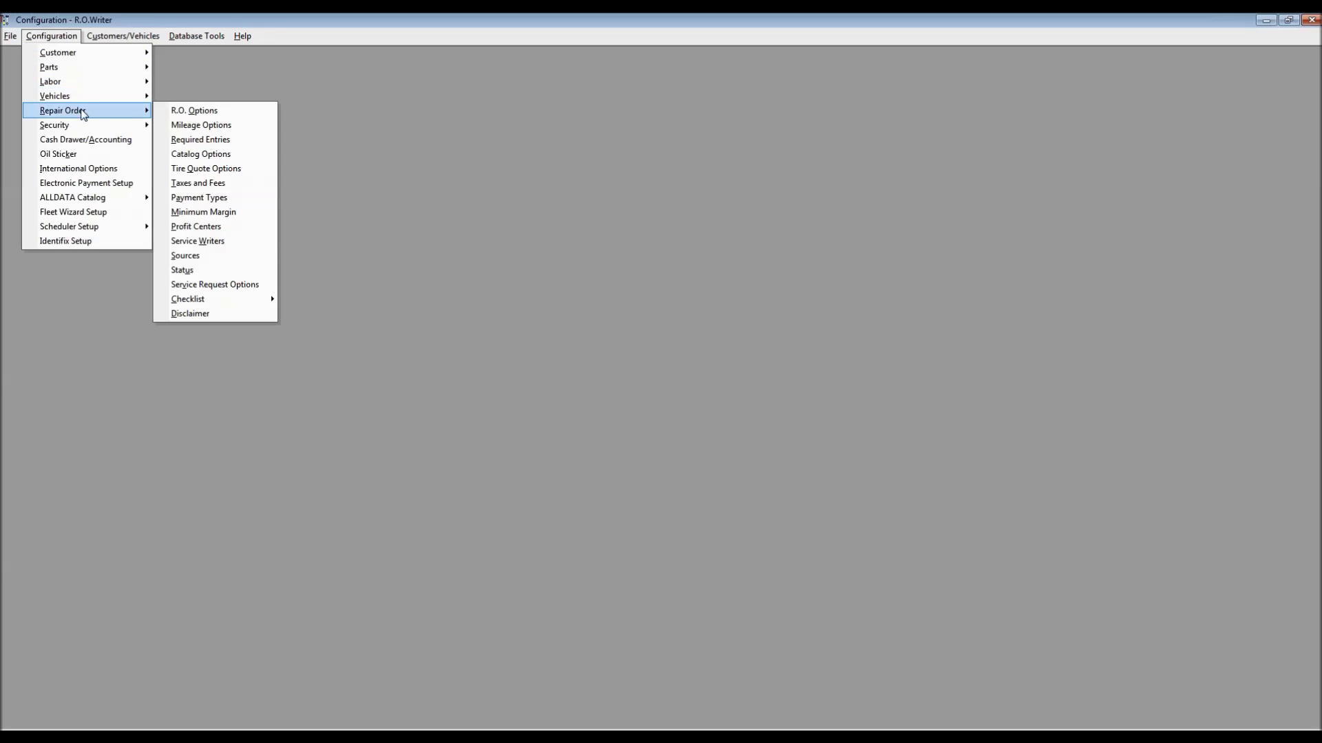
left_click(208, 112)
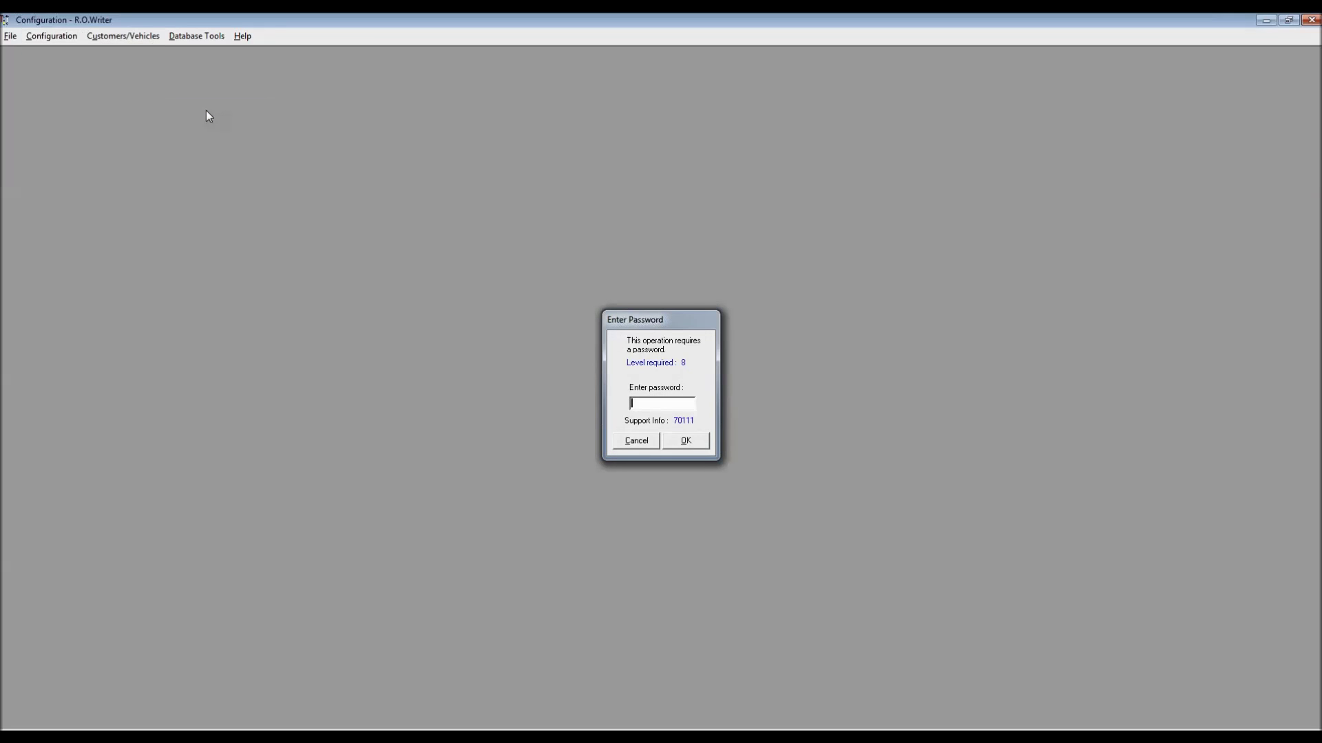
key("Return")
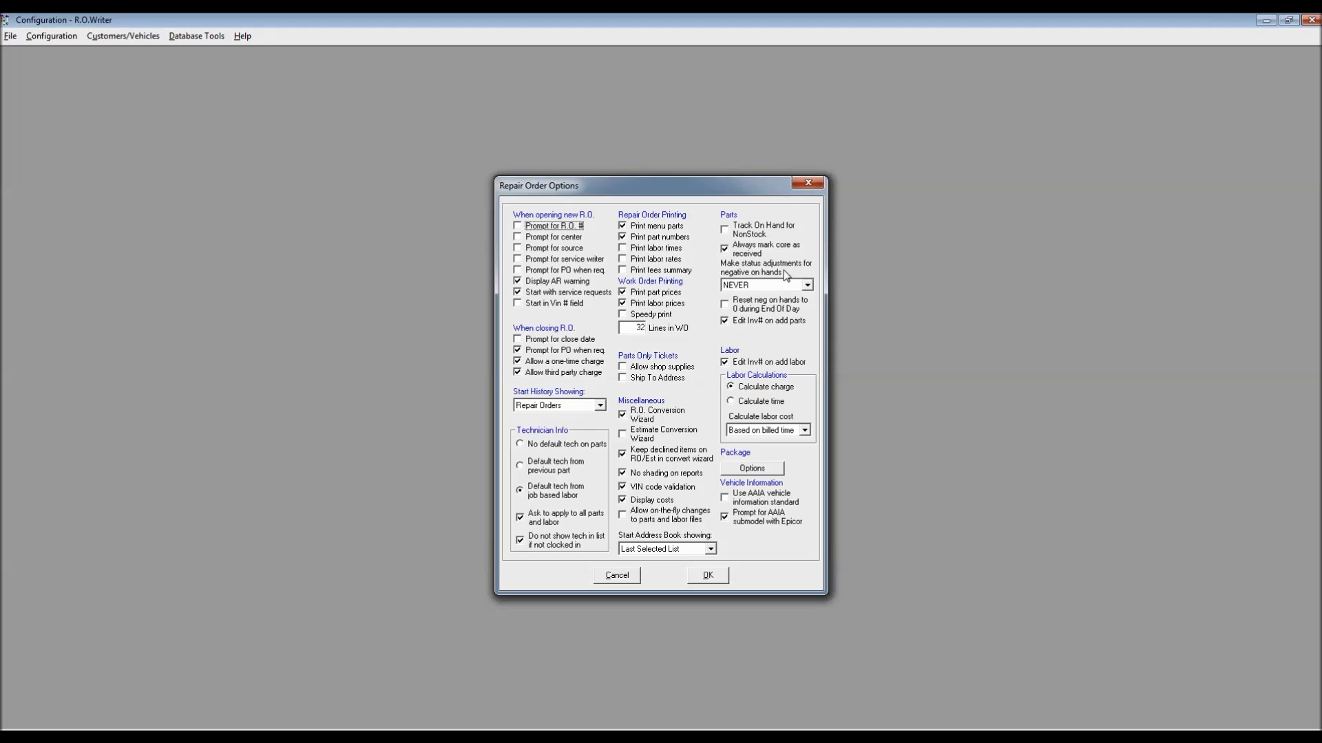
Expand the 'Make status adjustments for negative on hands' dropdown, currently set to NEVER
left_click(807, 286)
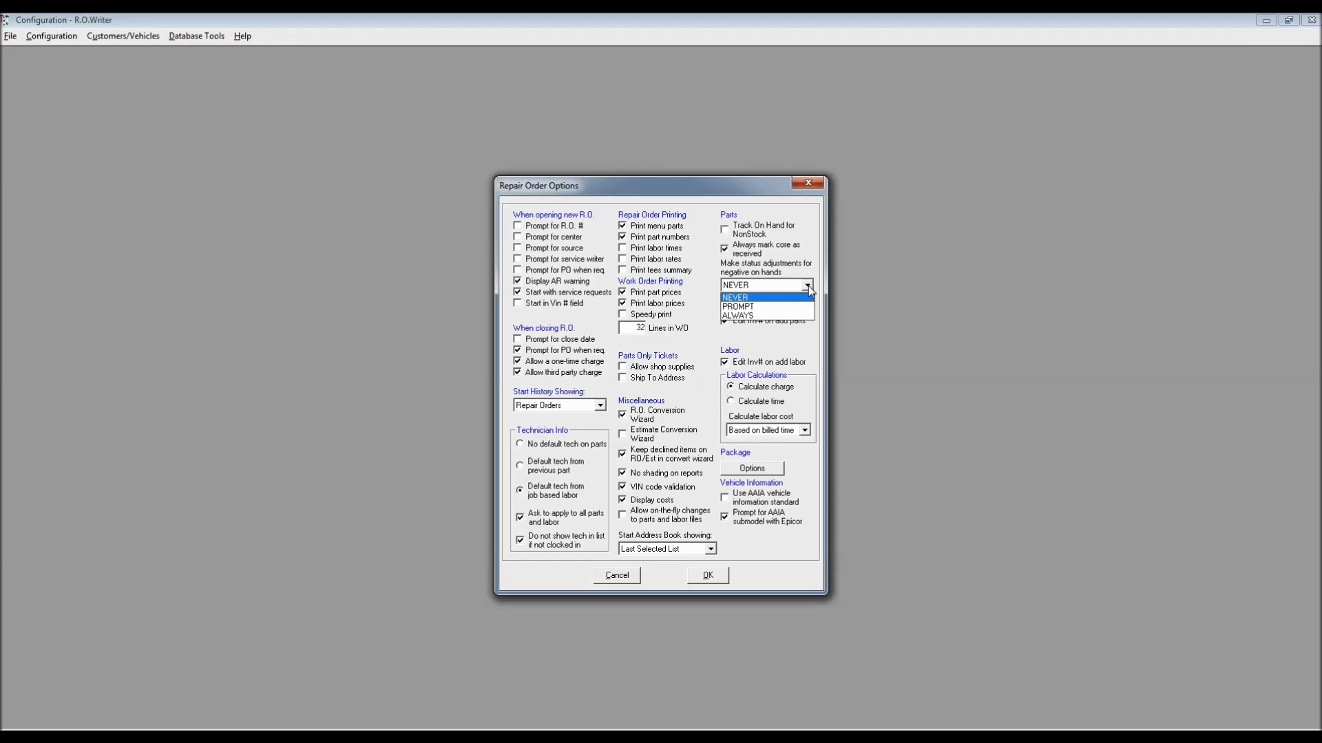
Set negative on-hands adjustments to ALWAYS, uncheck Edit Inv# on add parts and labor, and save
left_click(746, 316)
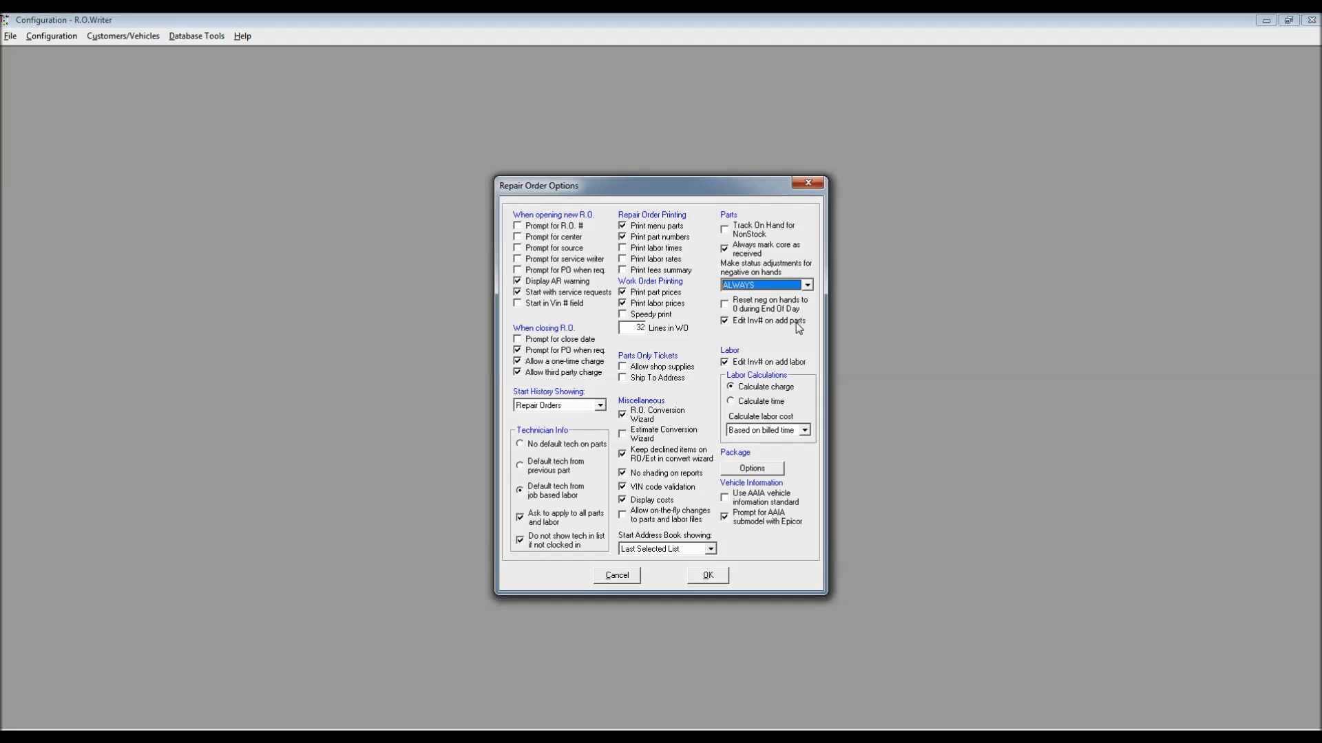
left_click(725, 321)
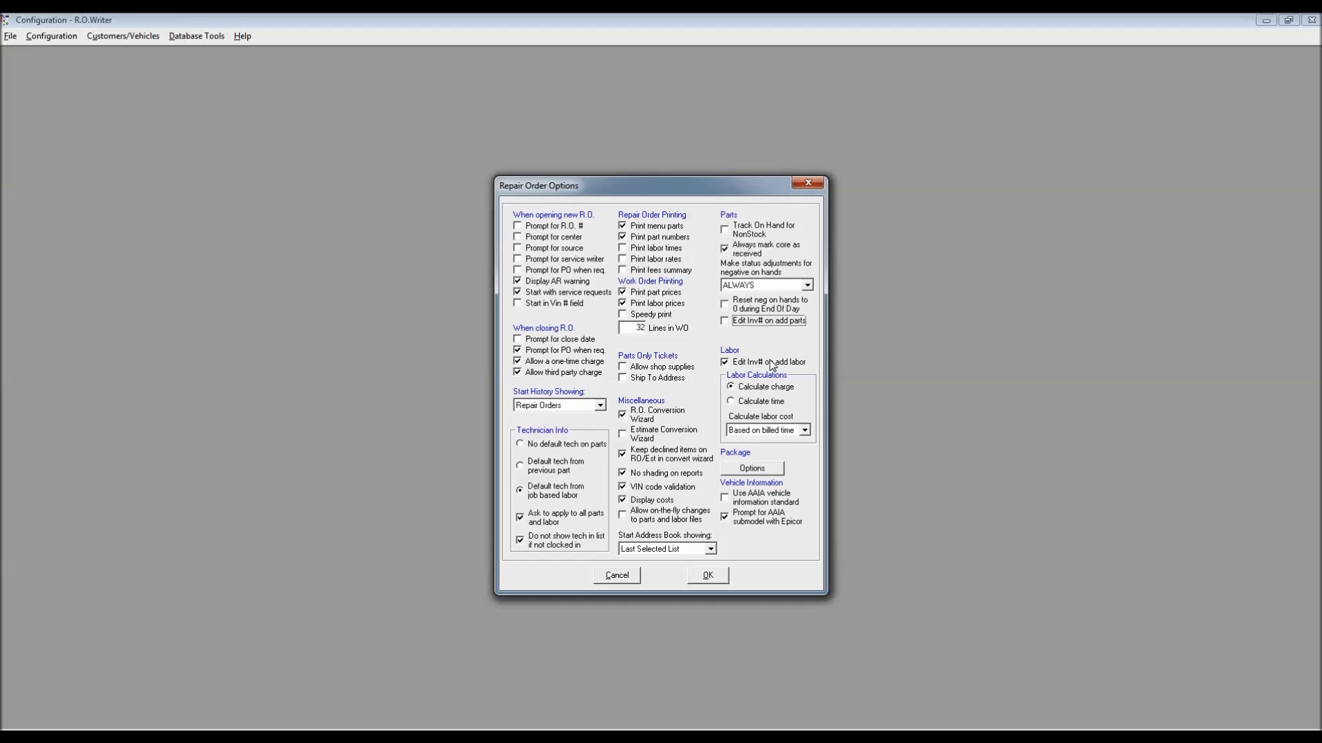
left_click(725, 362)
left_click(709, 576)
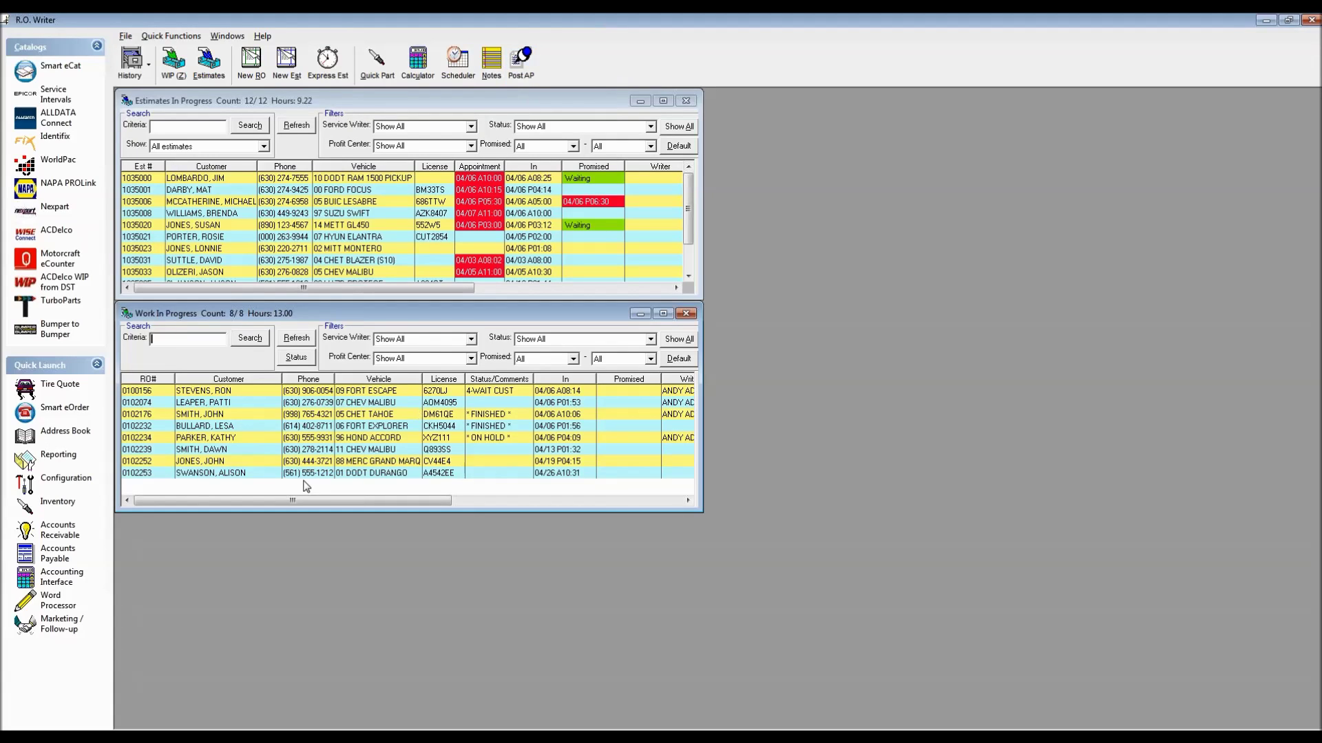
Reopen the Durango repair order and accept the RMFG STARTER part details as they are
left_click(268, 474)
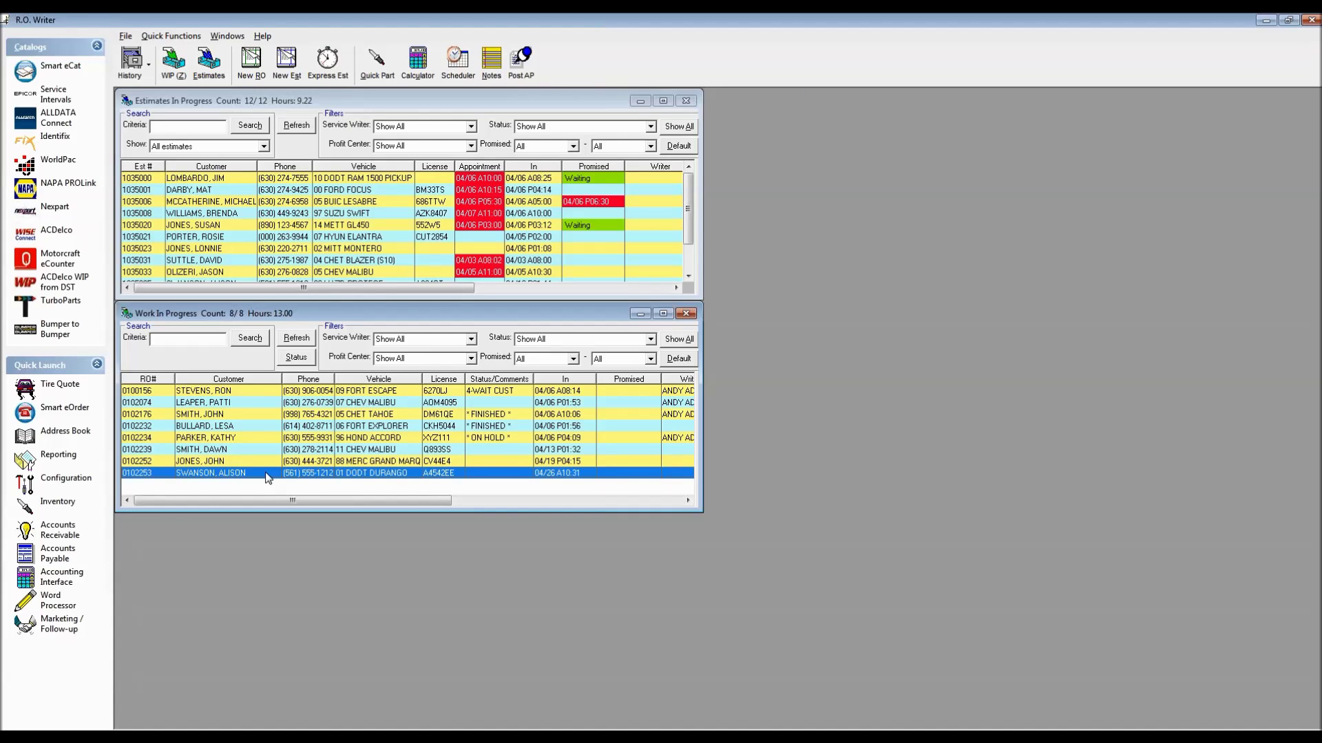
double_click(268, 474)
left_click(422, 293)
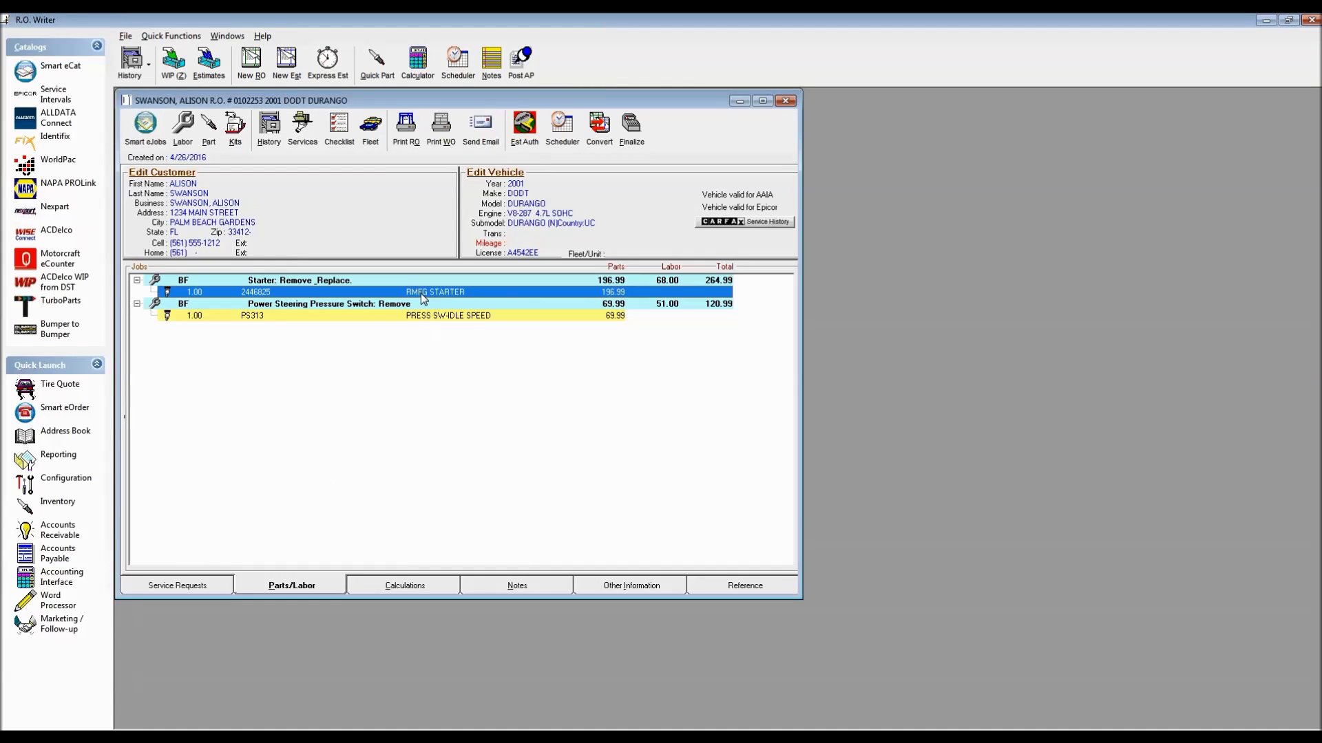
double_click(422, 295)
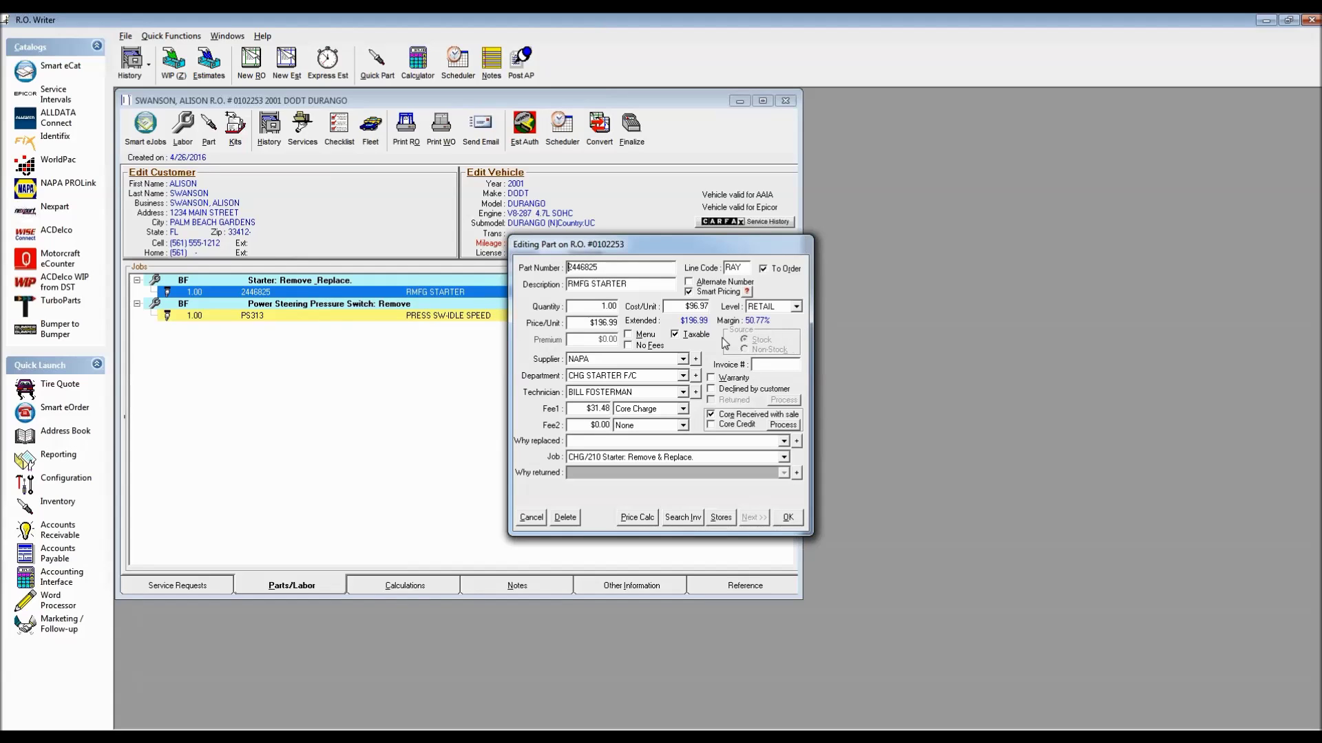
left_click(786, 520)
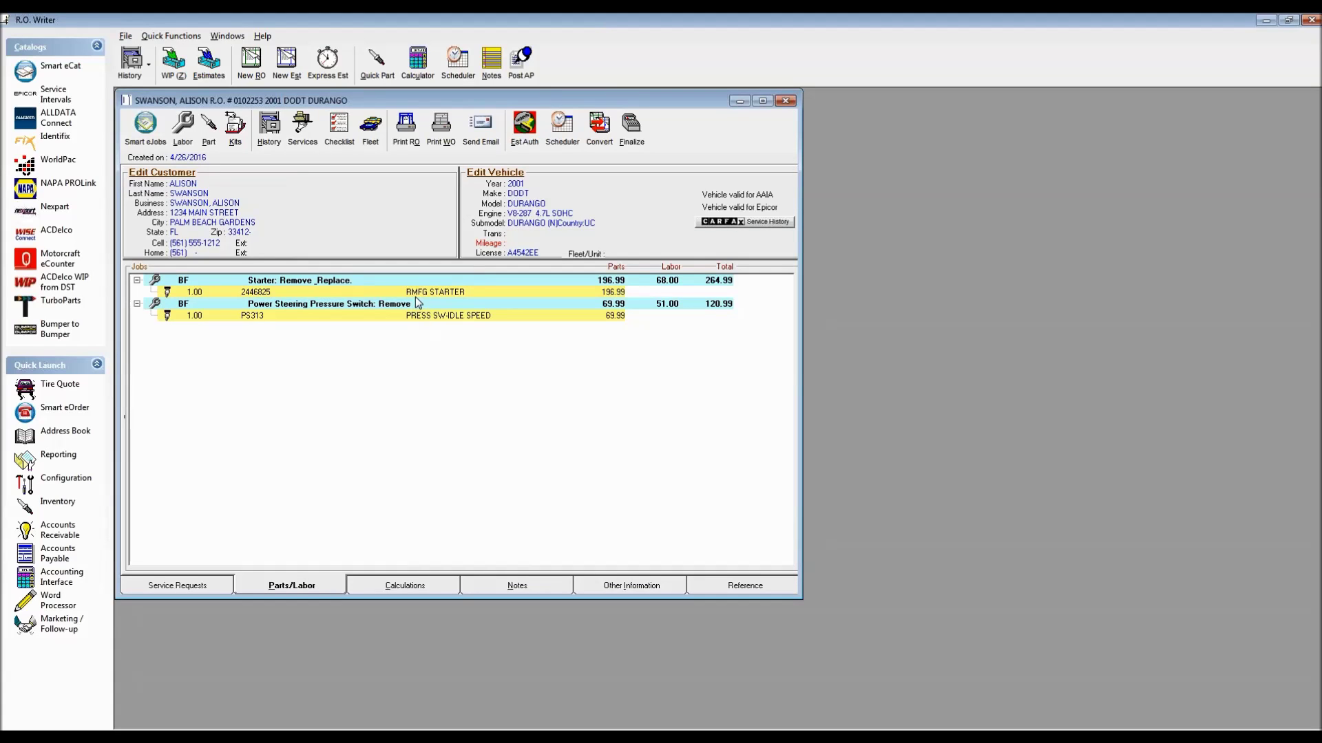
Delete the Starter labor job and its parts from the Durango order
right_click(383, 279)
left_click(430, 336)
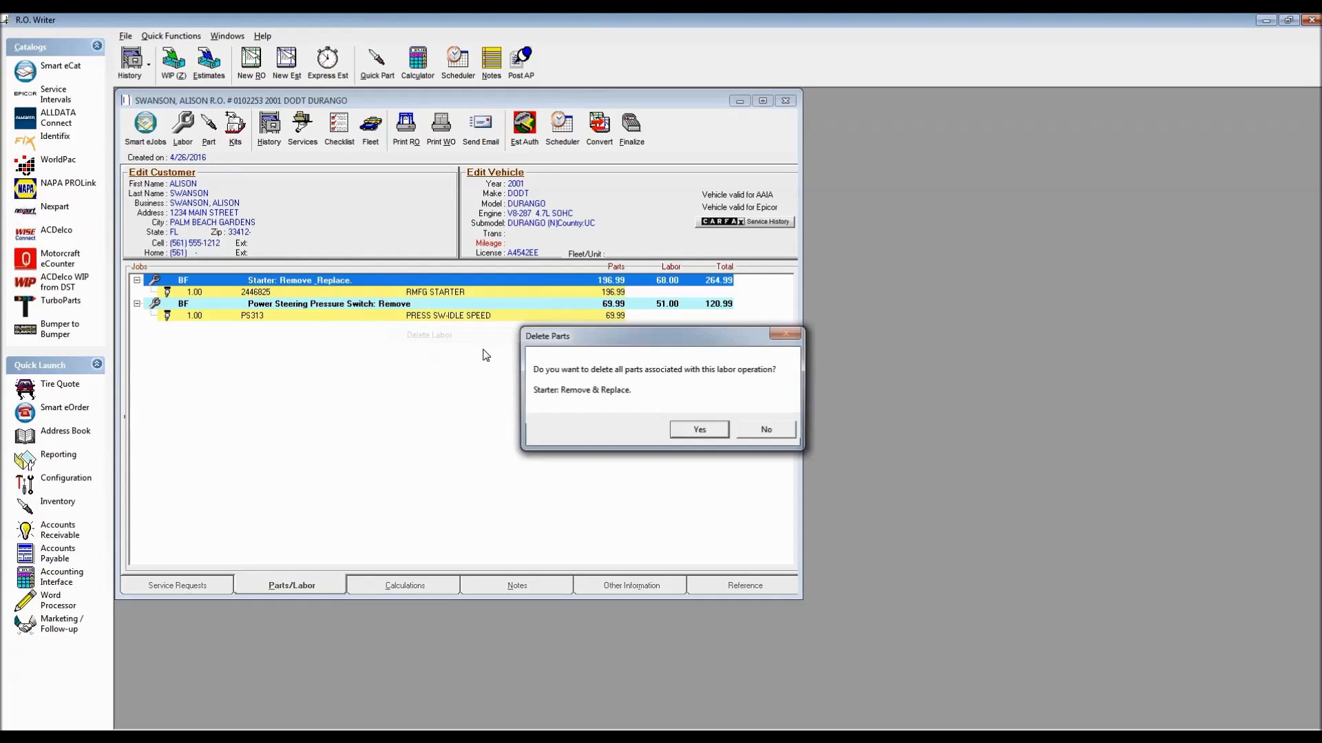
left_click(698, 430)
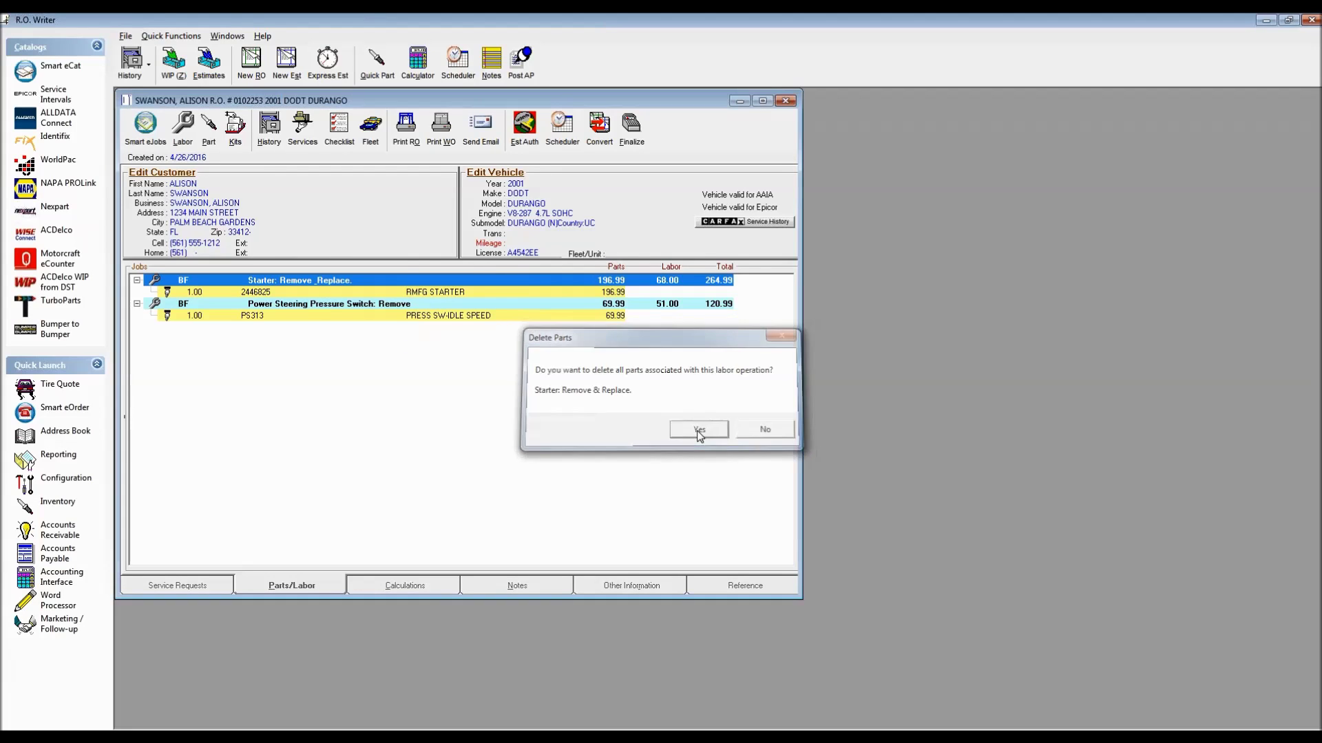
In Smart eJobs, choose Starting & Charging > Starter: remove & replace
left_click(151, 130)
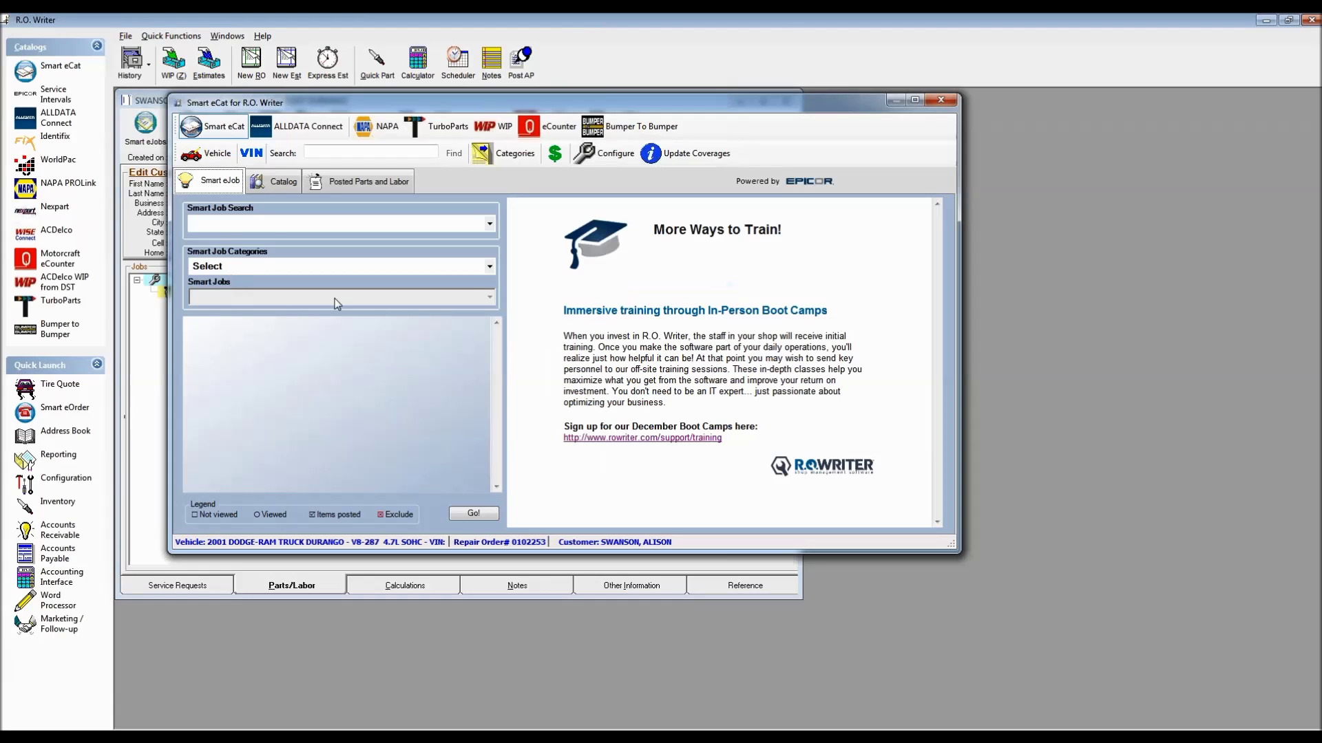
left_click(482, 267)
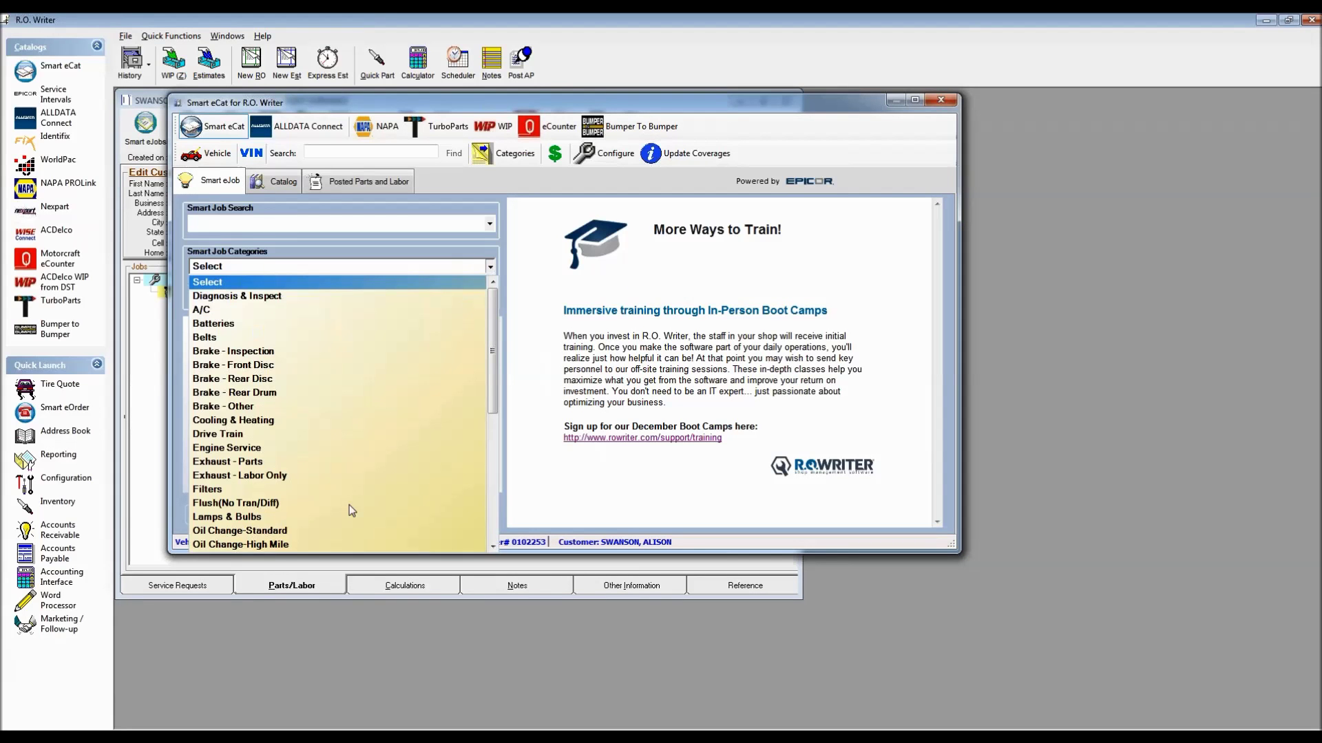
left_click(492, 511)
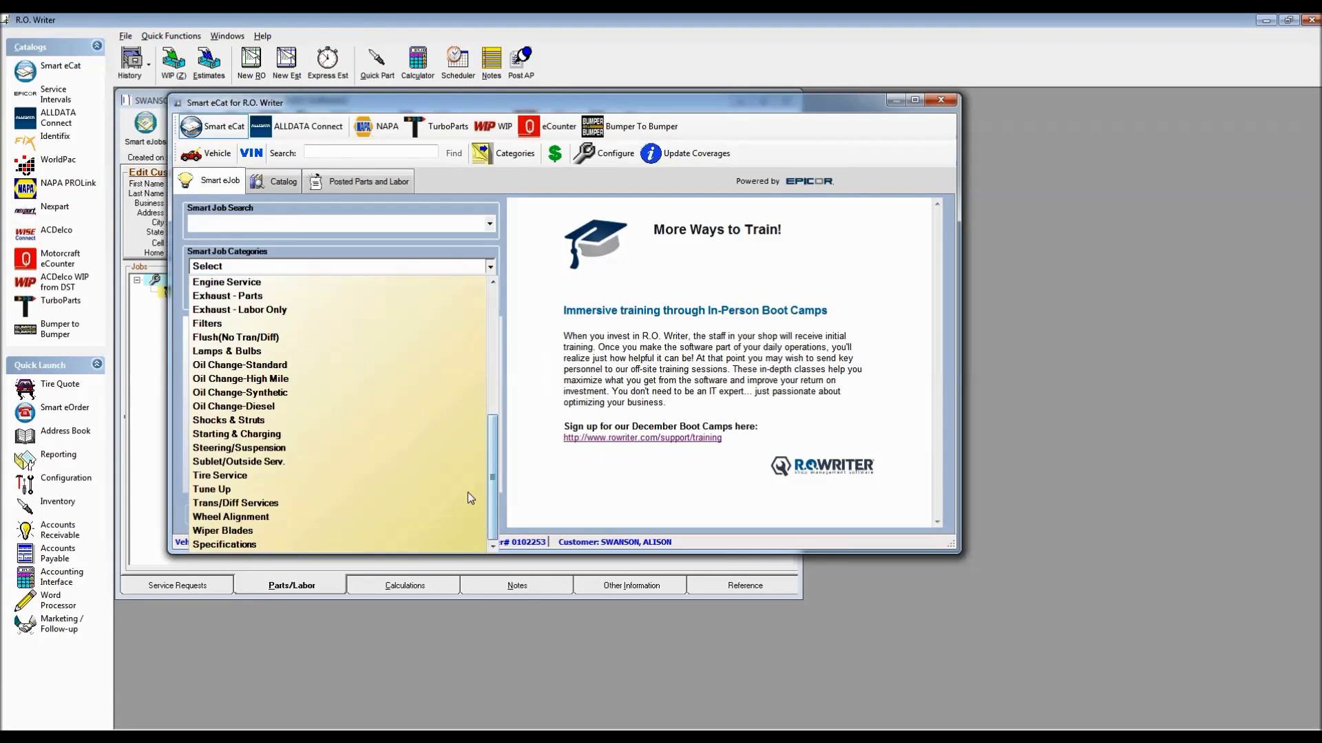
left_click(238, 435)
left_click(274, 296)
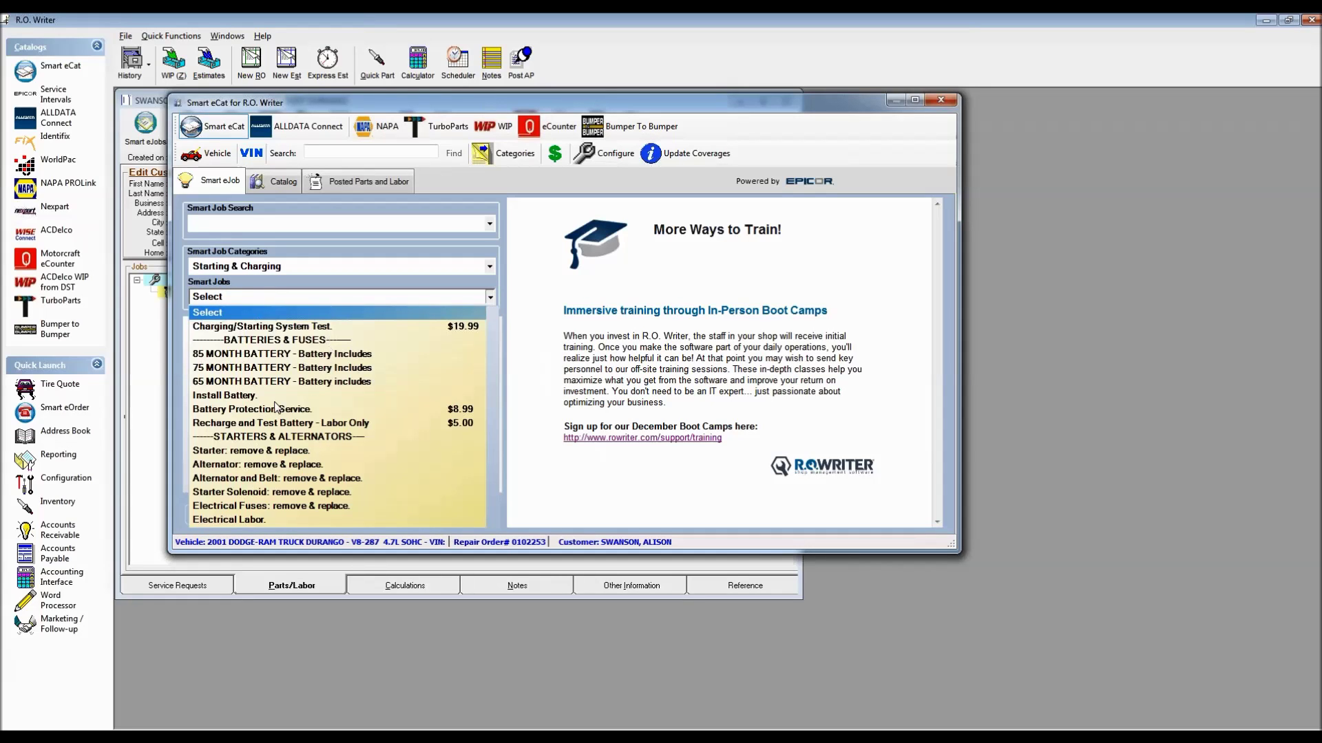
left_click(256, 450)
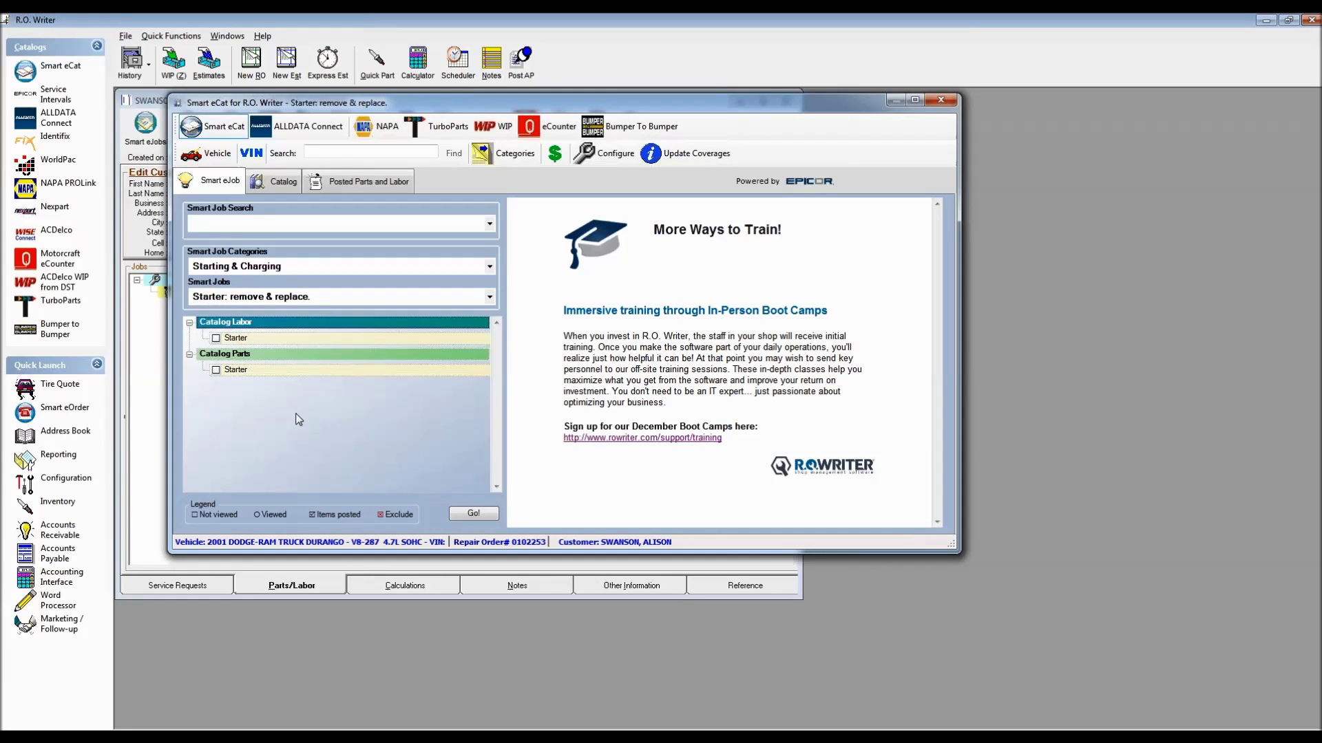
Post the R&R Starter Assembly labor and REMAN STARTER part to the order
left_click(473, 516)
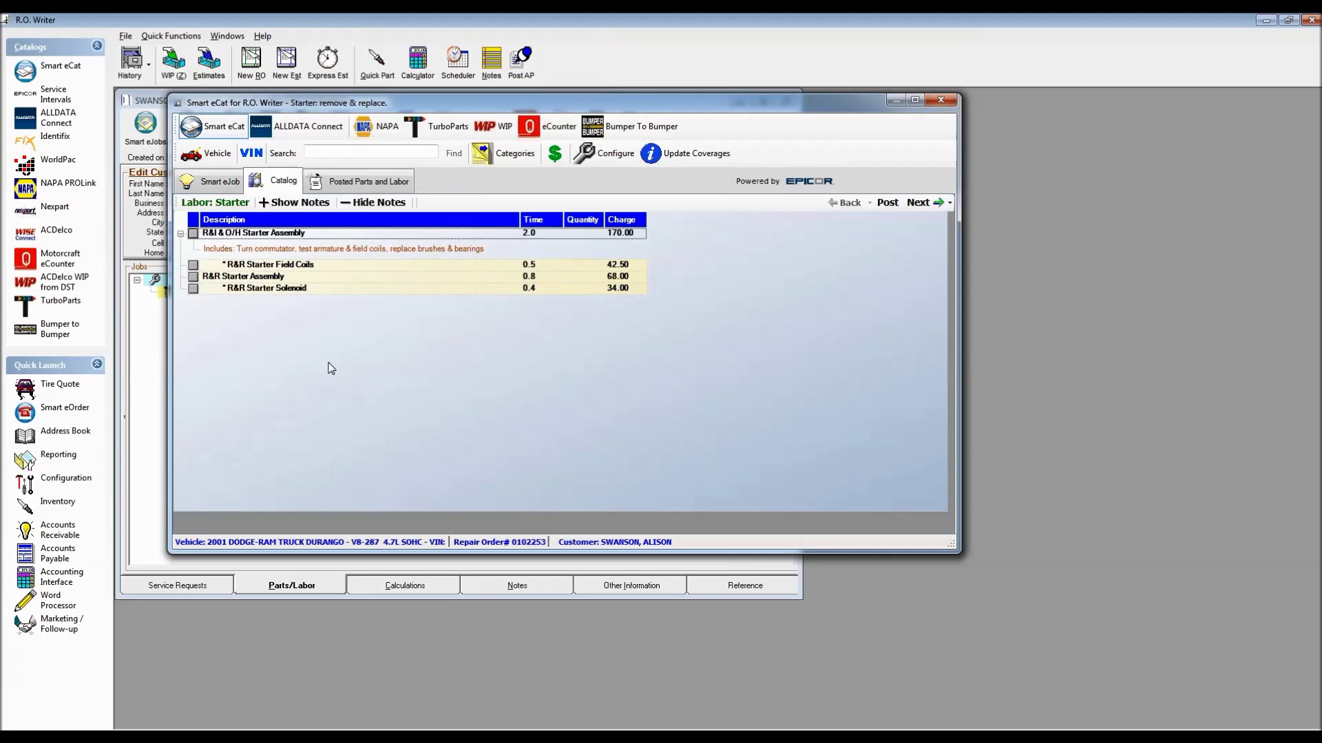
left_click(193, 277)
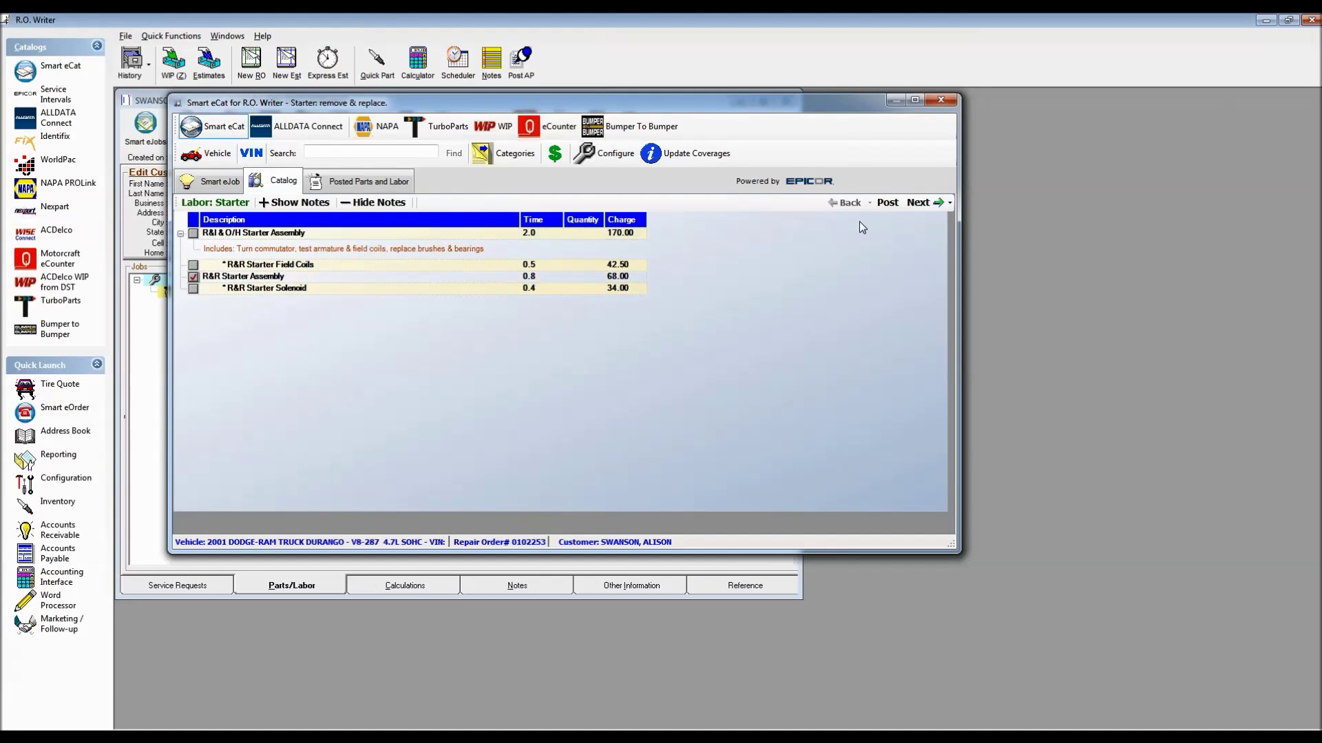
left_click(928, 206)
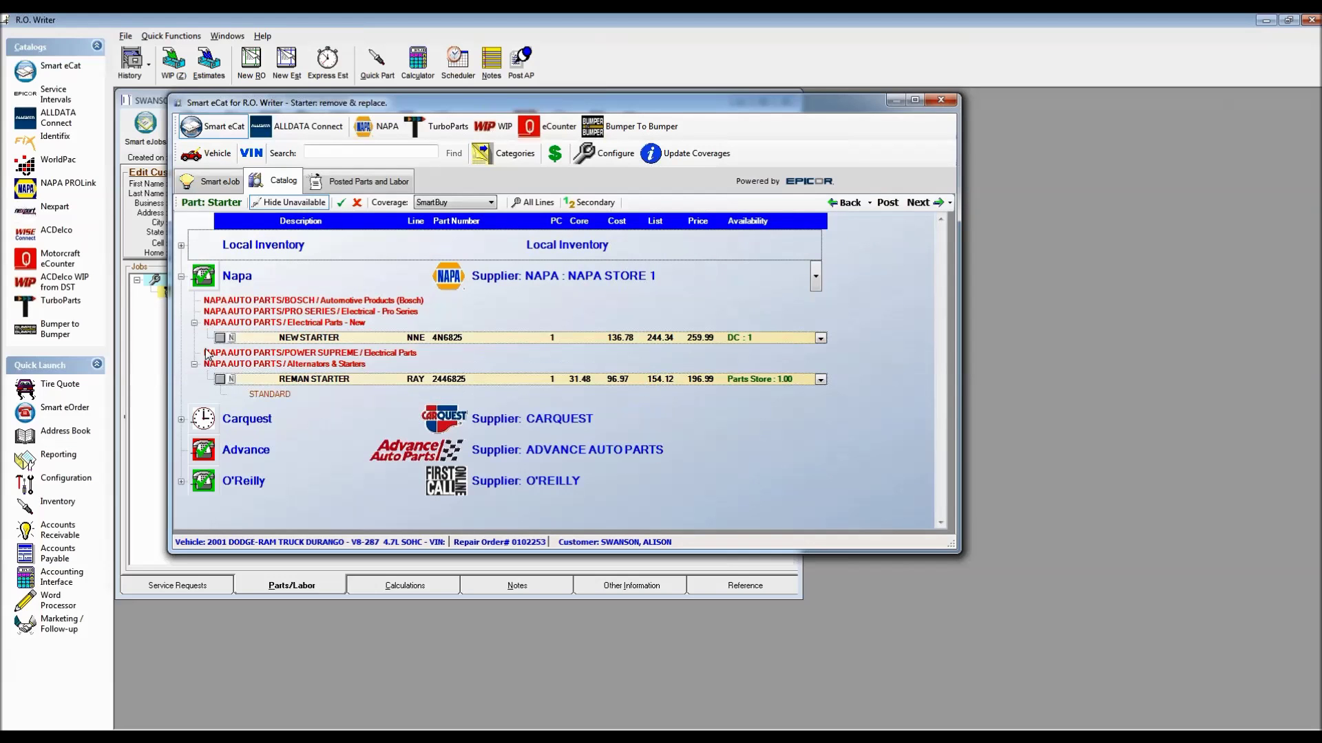
left_click(219, 379)
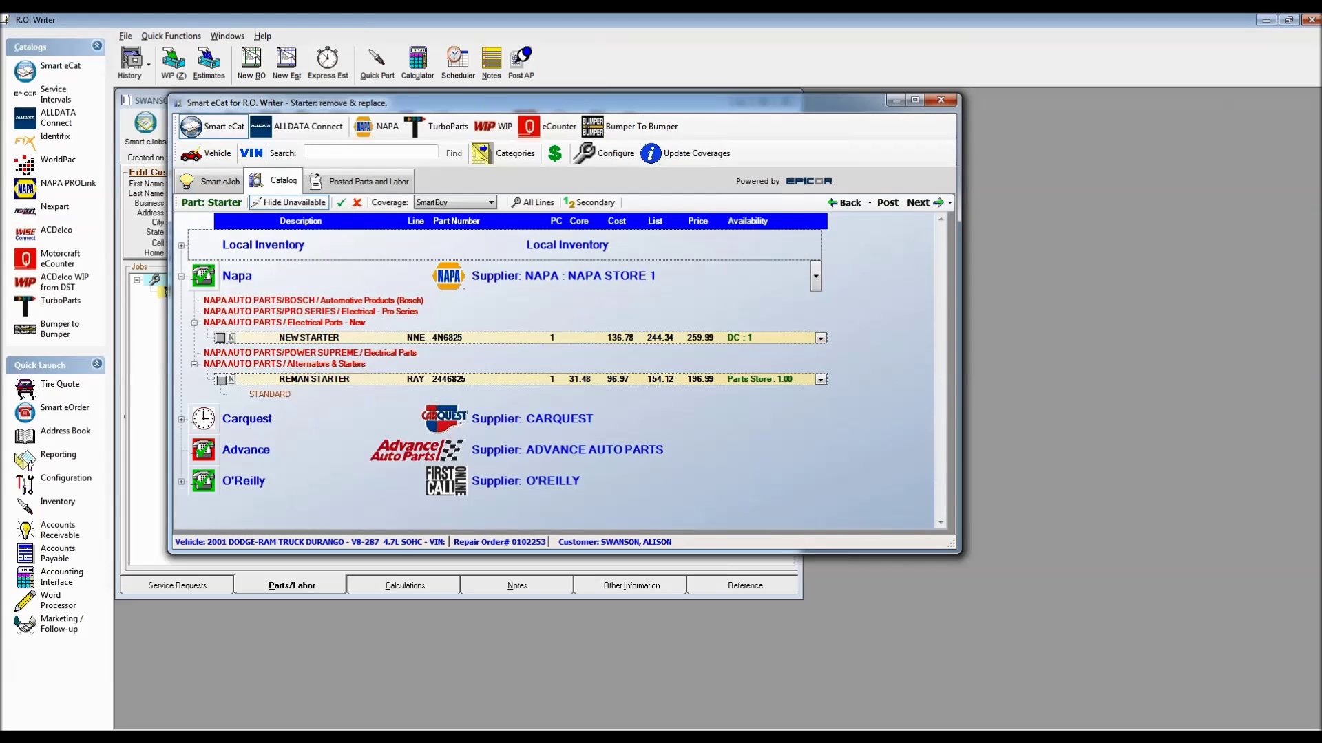
left_click(919, 203)
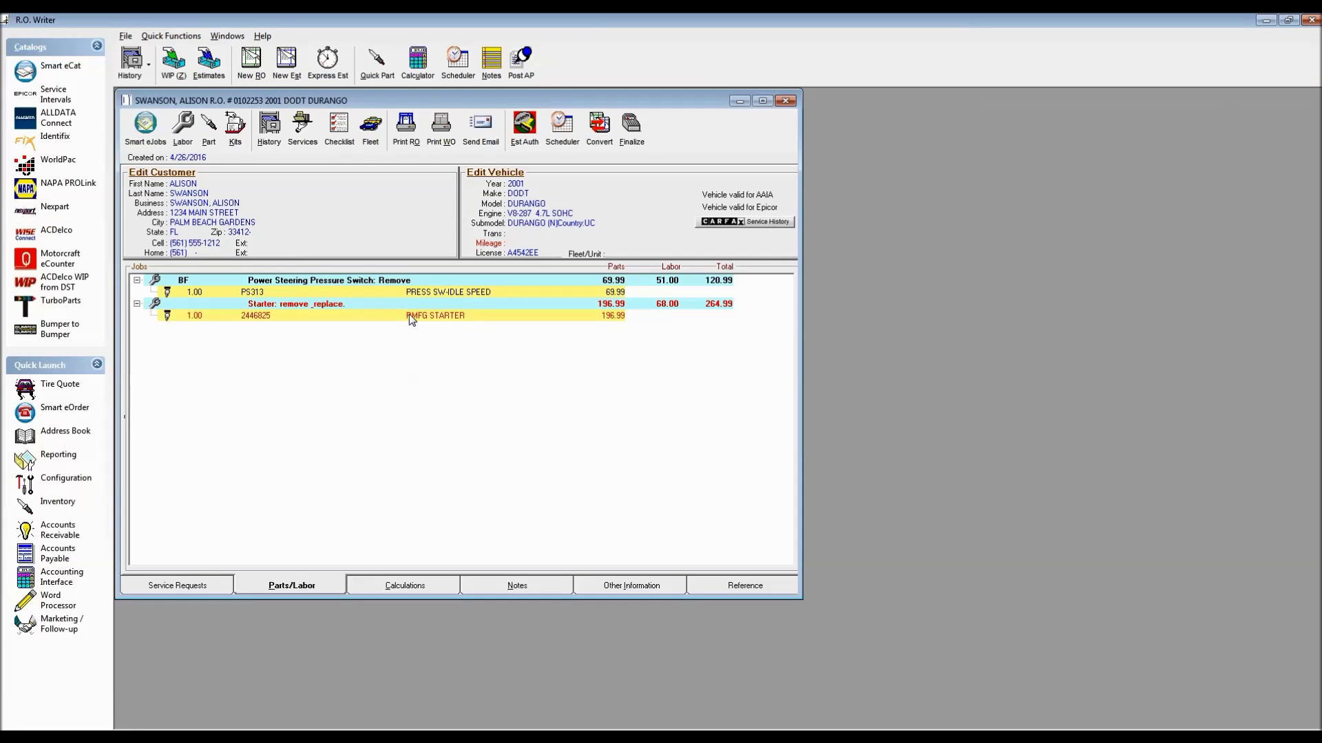
Assign the first technician to the RMFG STARTER part and apply it to all parts and labor
double_click(399, 316)
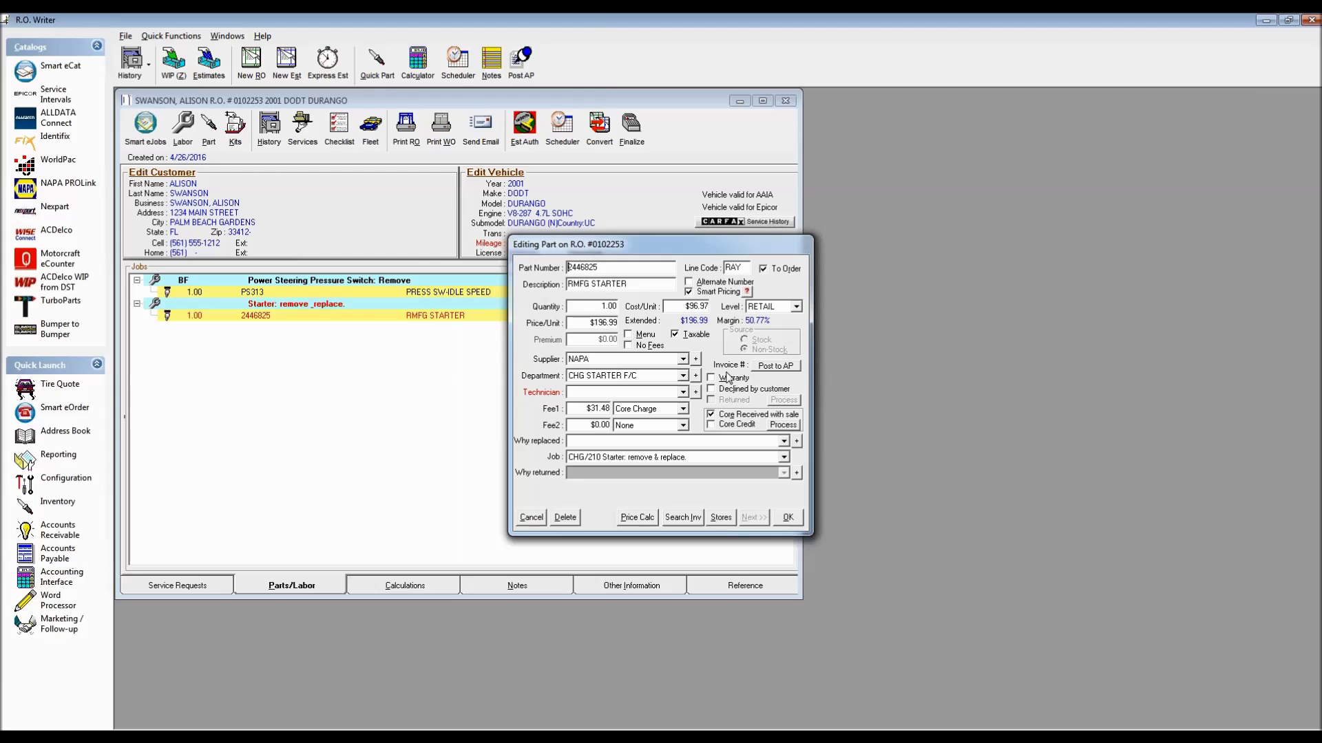
left_click(683, 391)
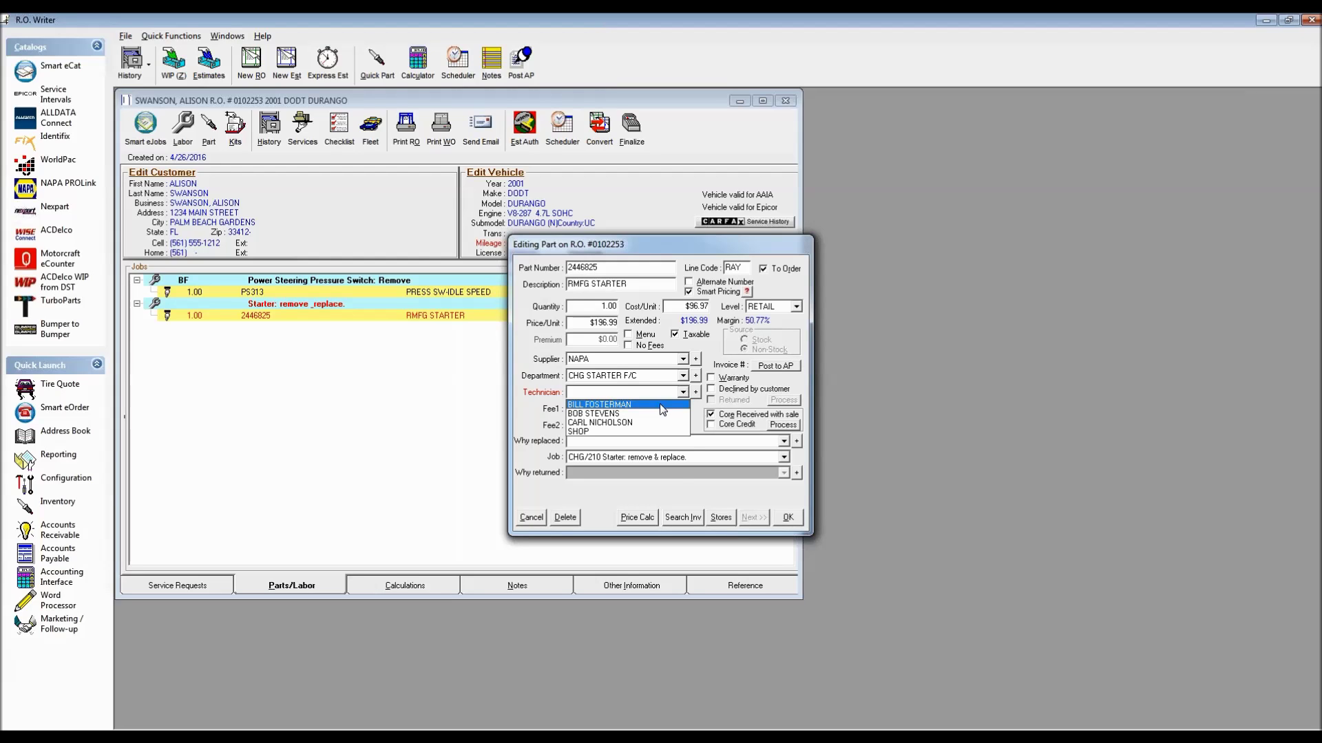
left_click(660, 405)
left_click(787, 517)
left_click(705, 424)
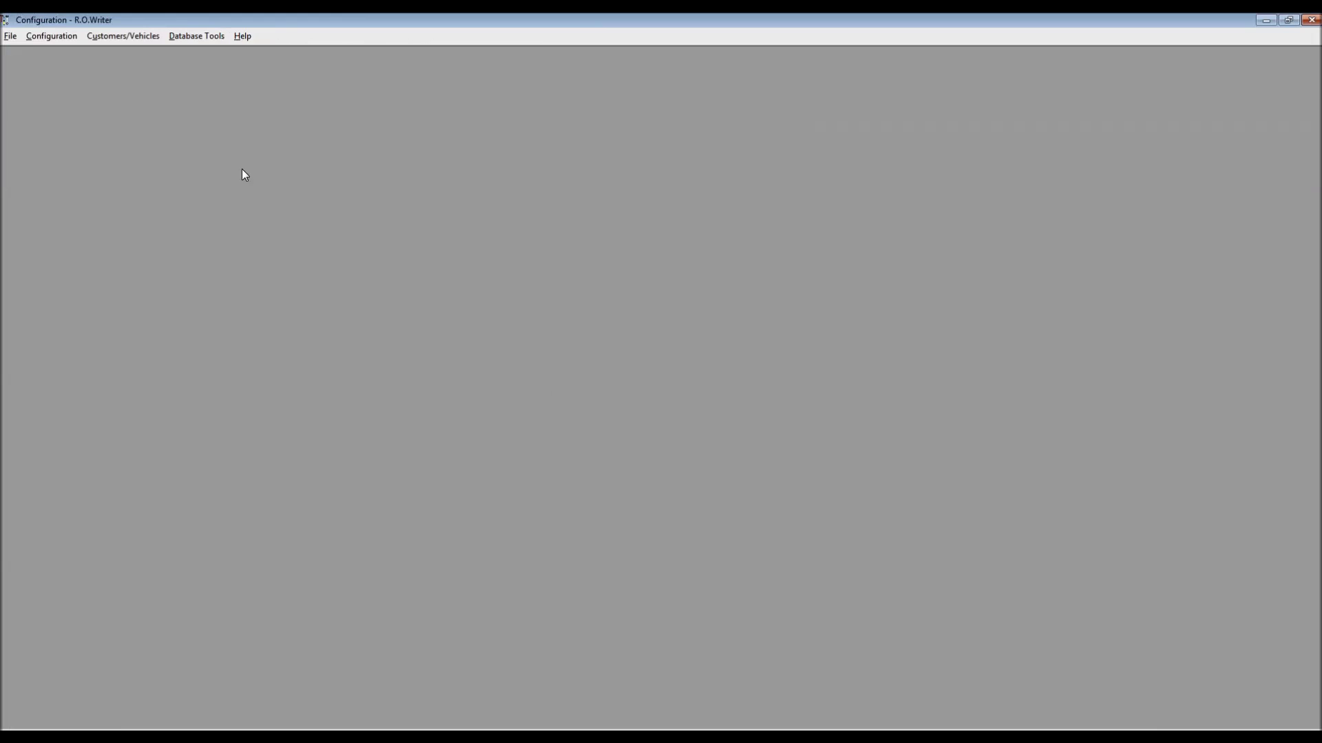
left_click(55, 40)
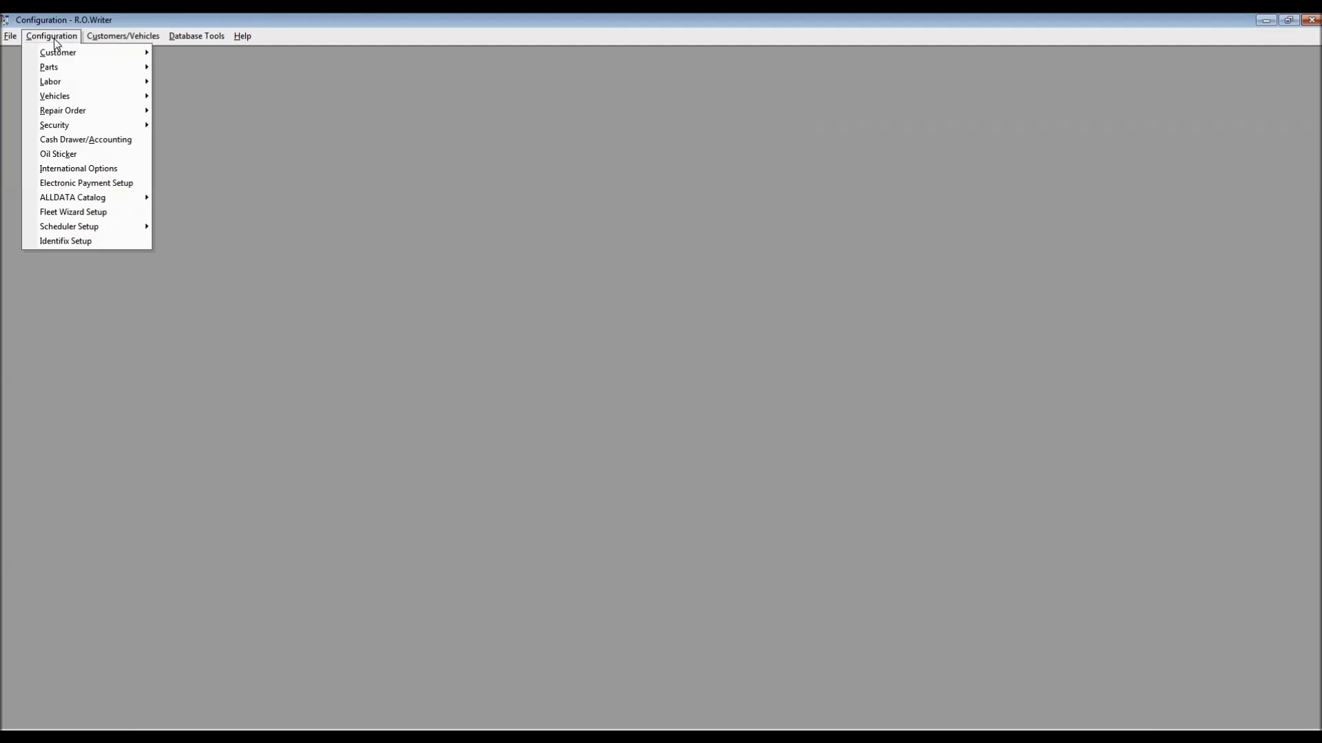
mouse_move(61, 112)
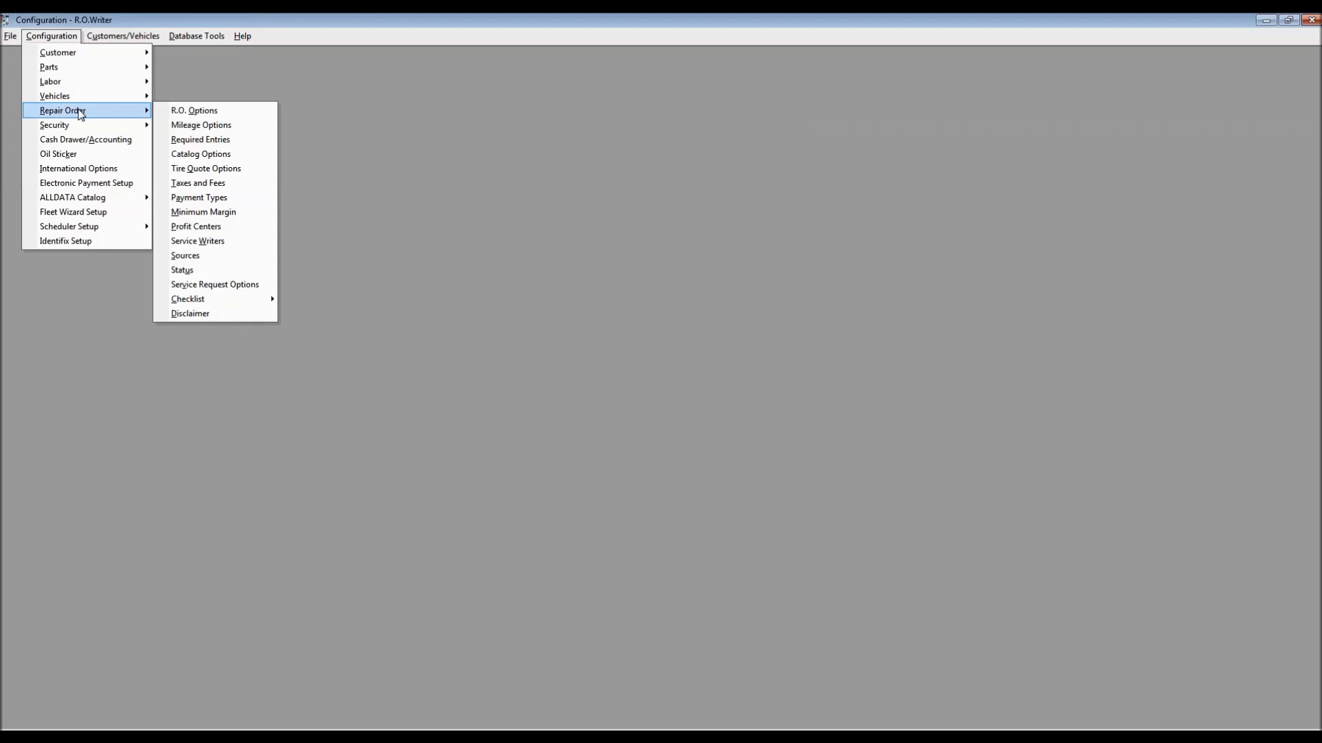
left_click(216, 139)
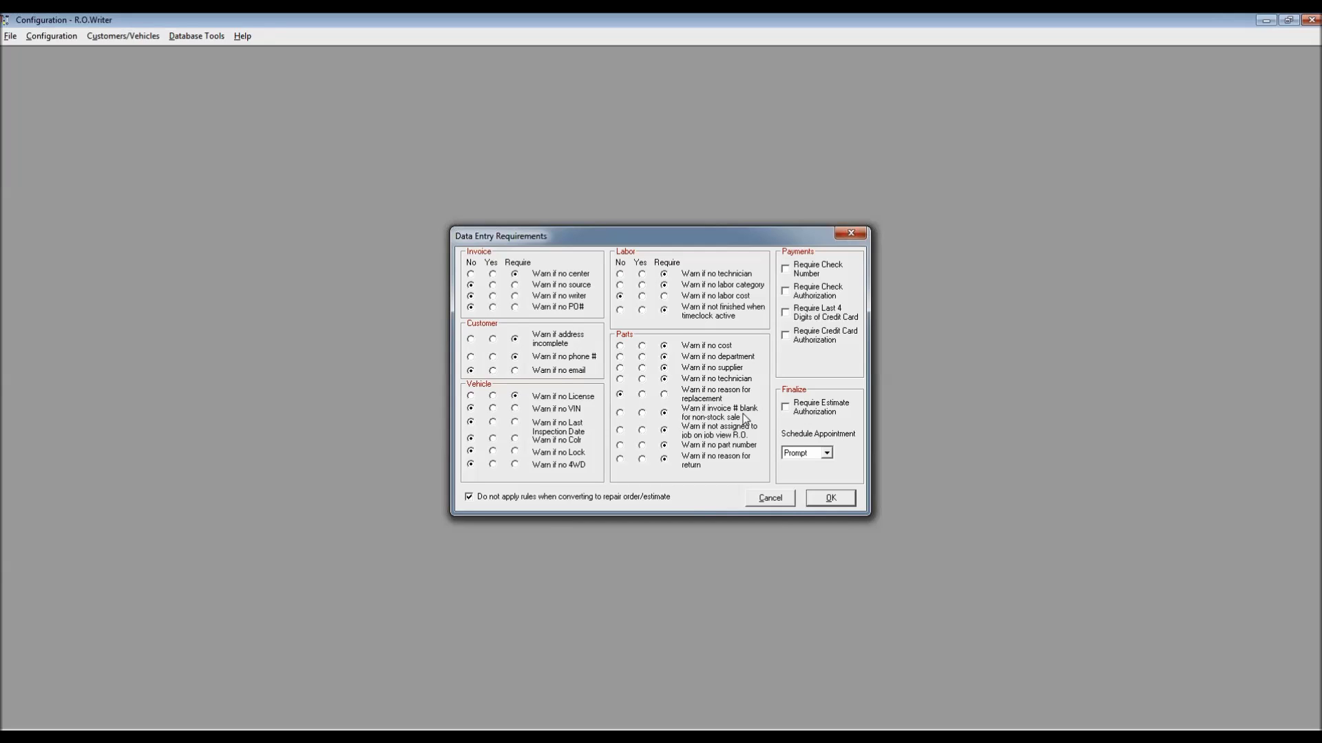
left_click(831, 499)
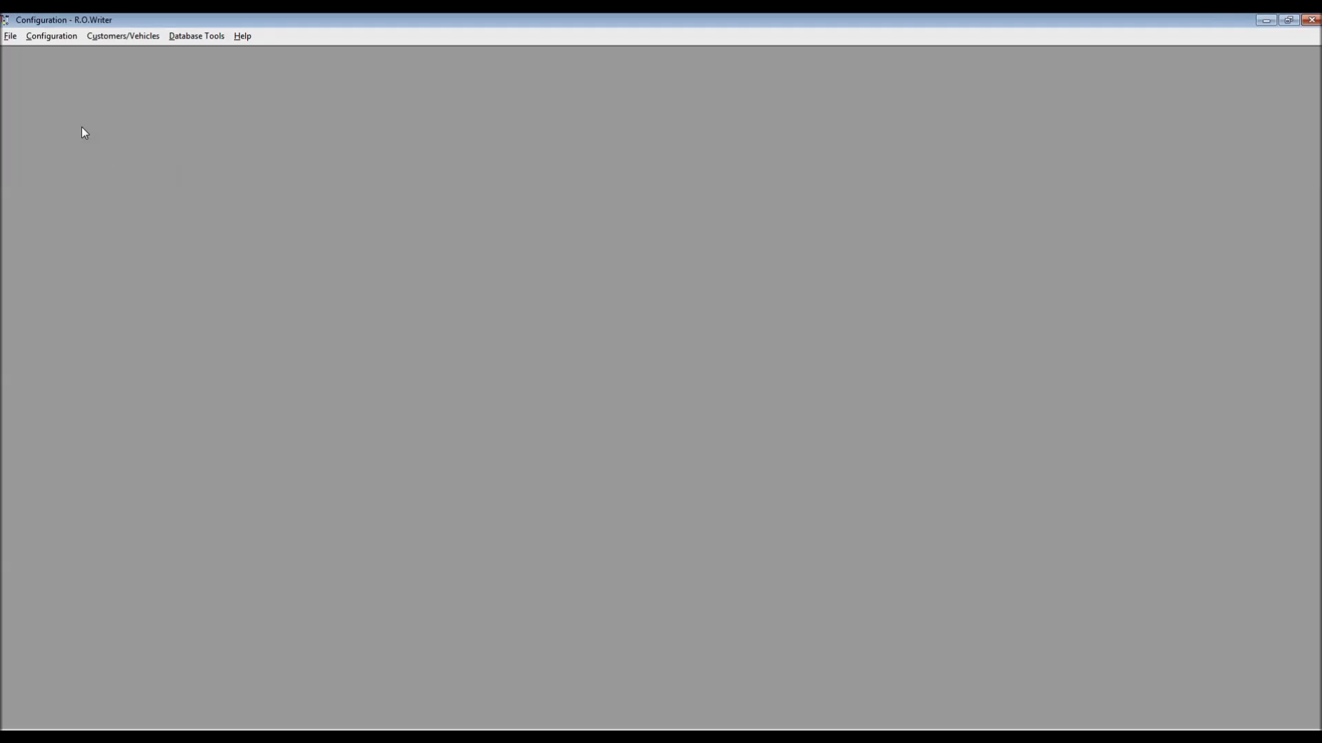
Open Parts > PO/Transfer and Other Parts Options with the password, review the settings, and close them
left_click(56, 40)
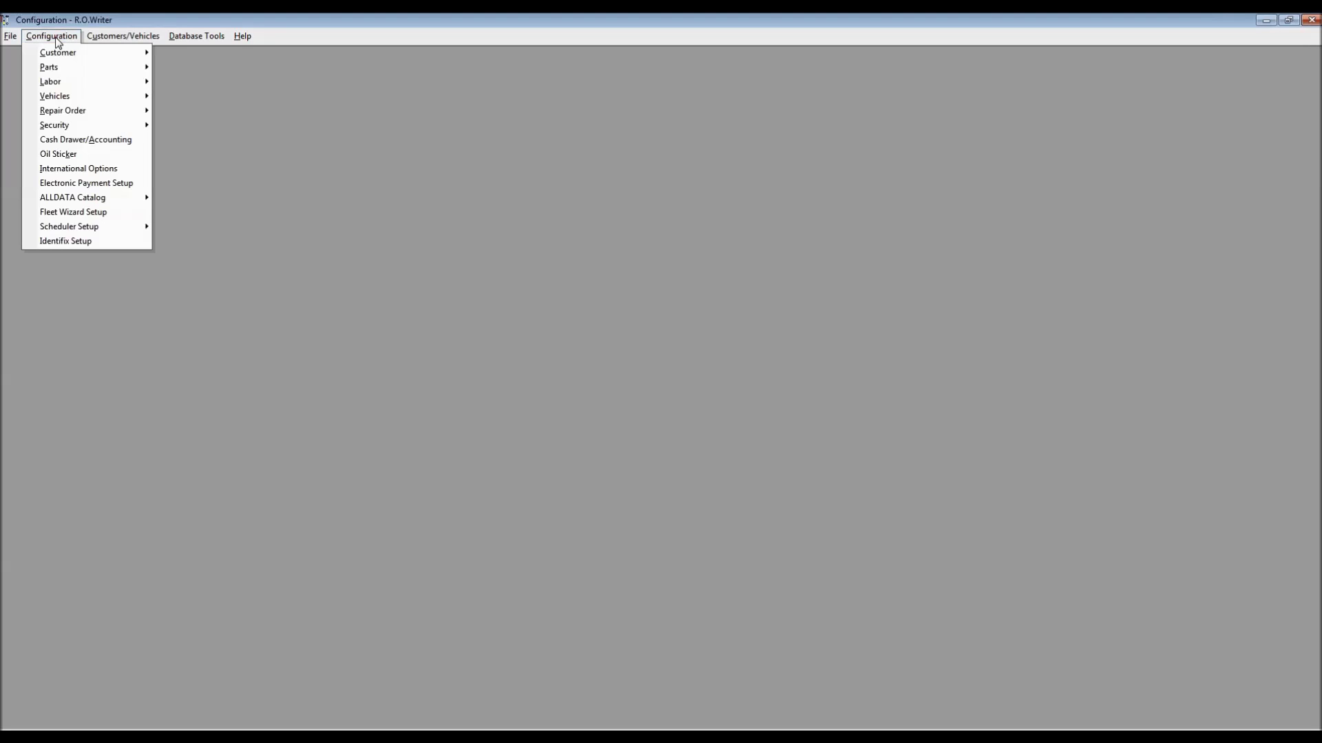
mouse_move(78, 70)
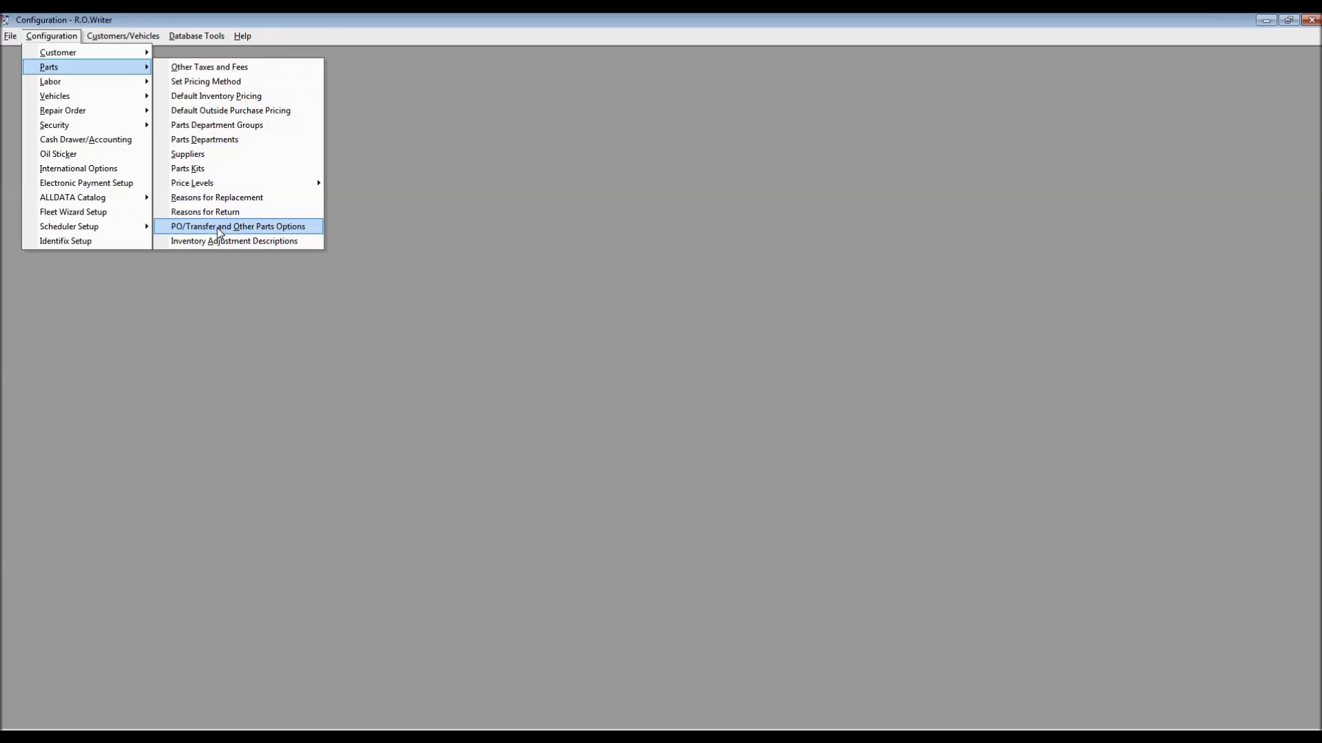
left_click(220, 231)
key("Return")
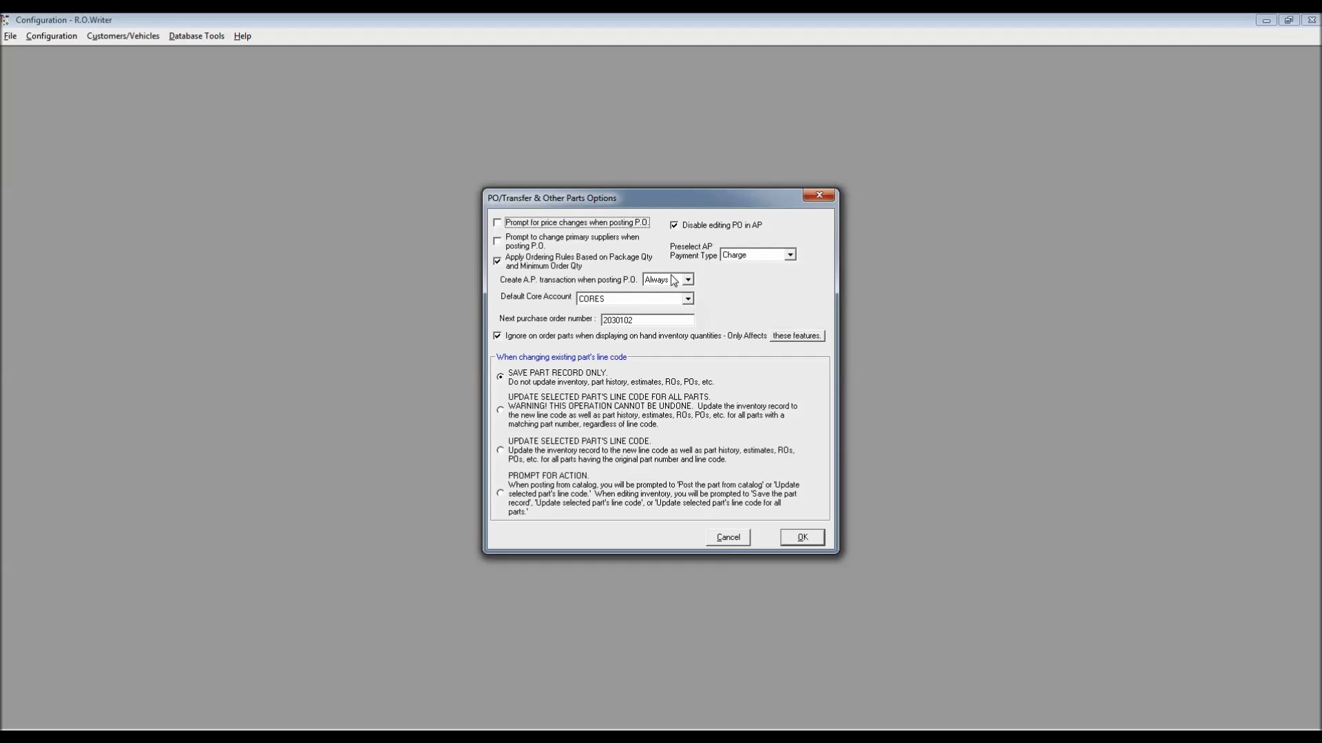
left_click(820, 197)
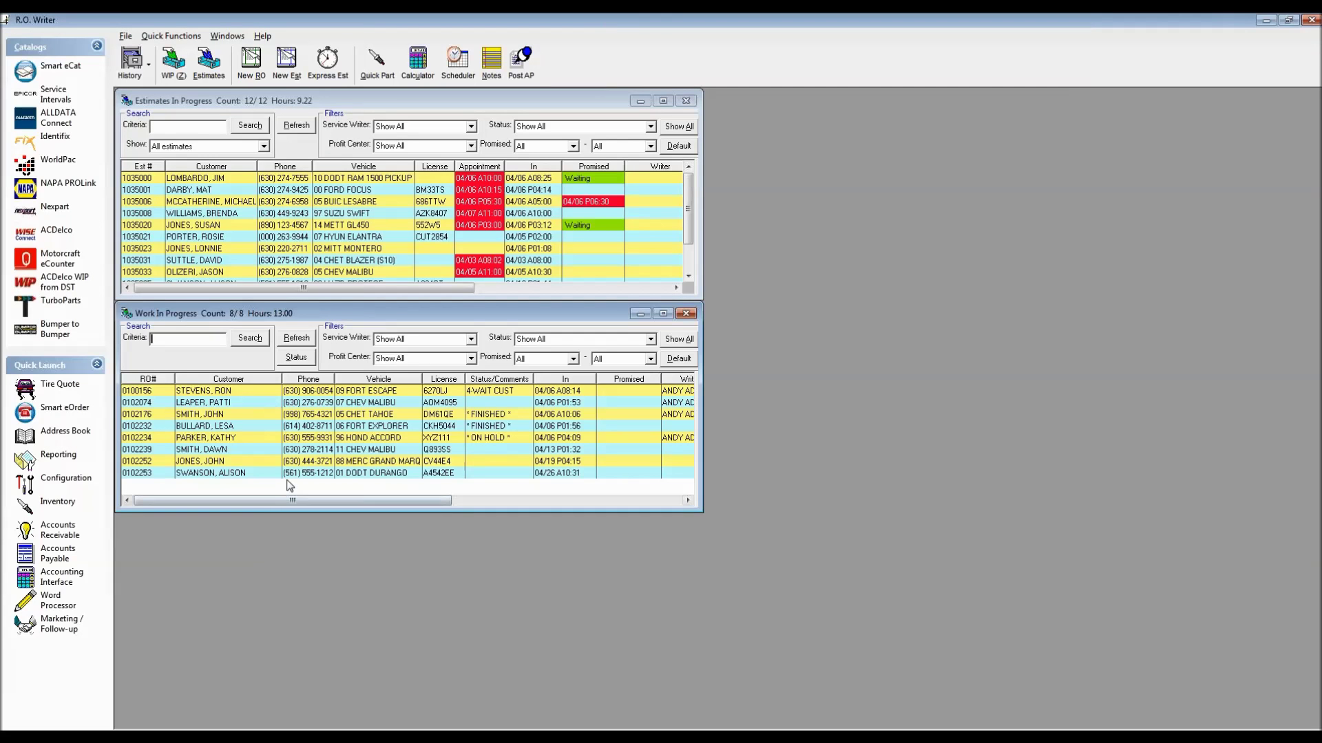
Open repair order 0102253 and bring up its RMFG STARTER part for editing
left_click(276, 474)
double_click(352, 467)
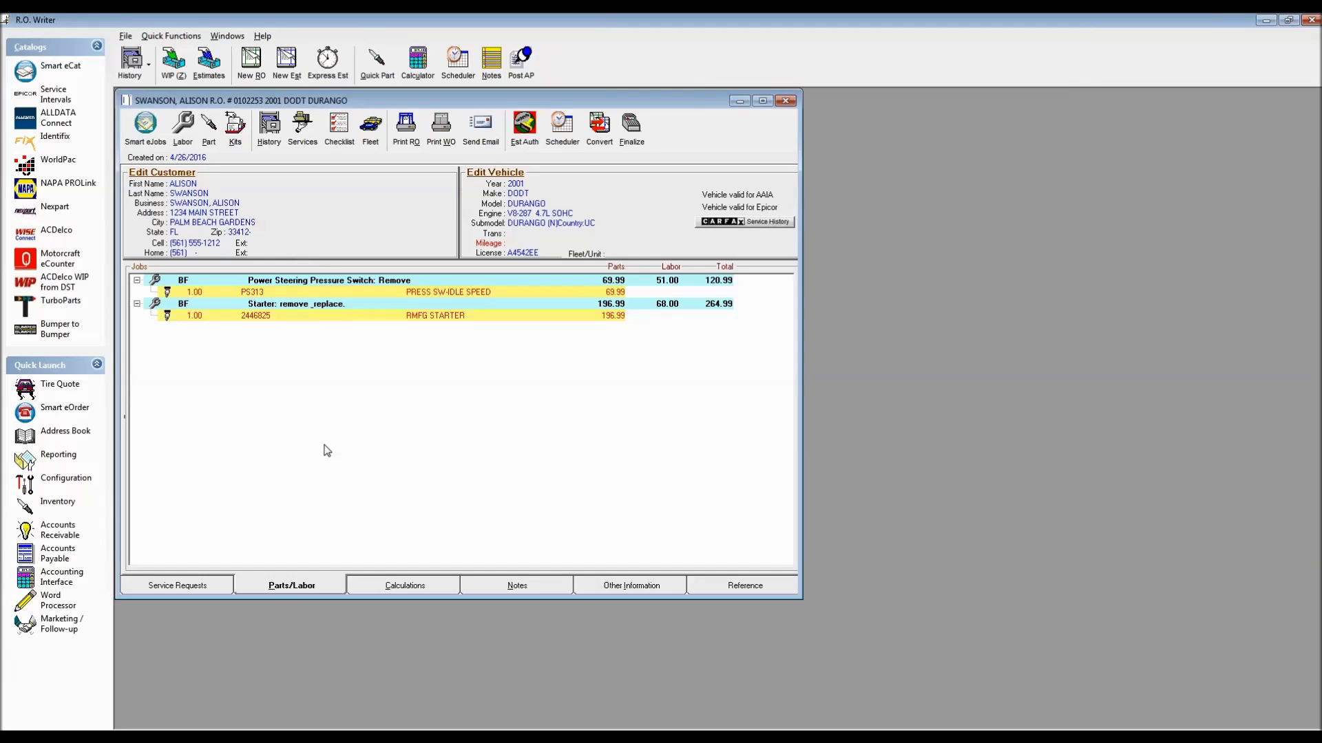
double_click(424, 315)
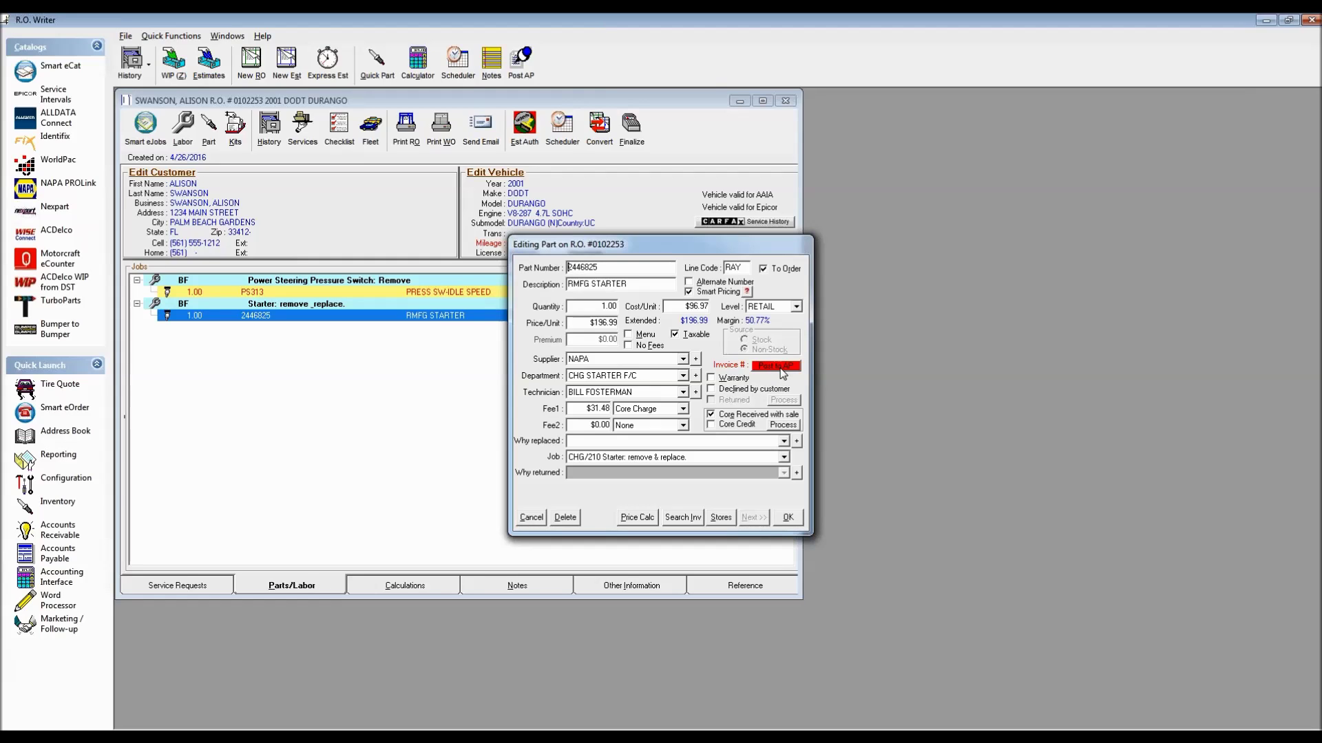
Back out of posting the starter to A/P, then close its part details unchanged
left_click(780, 367)
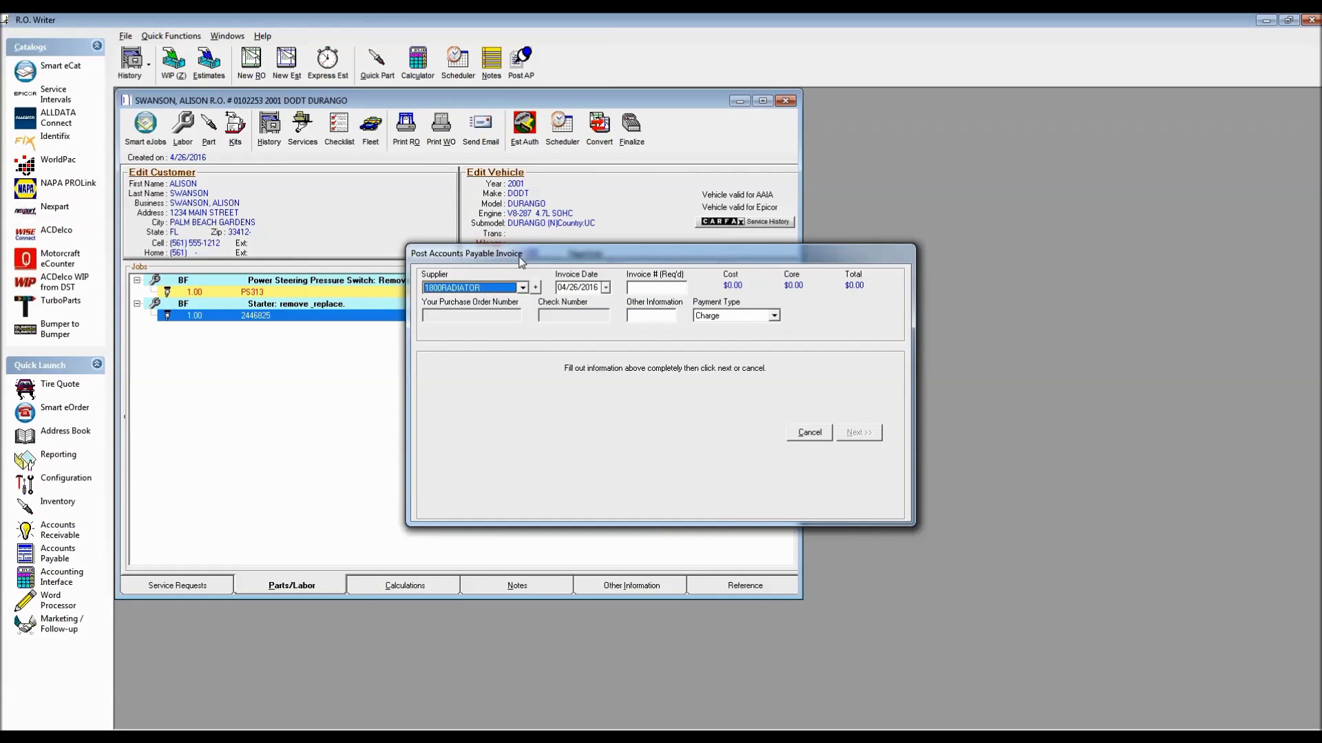
left_click(810, 432)
double_click(413, 317)
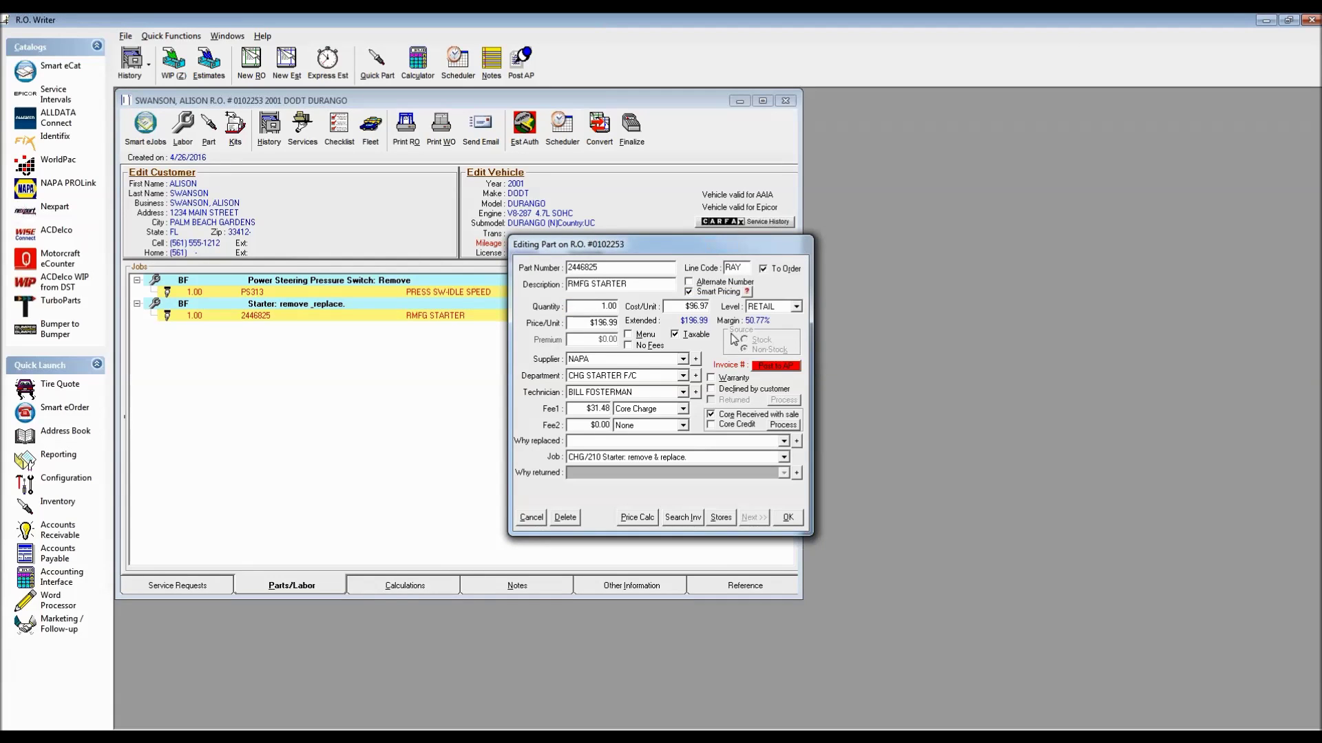
left_click(530, 517)
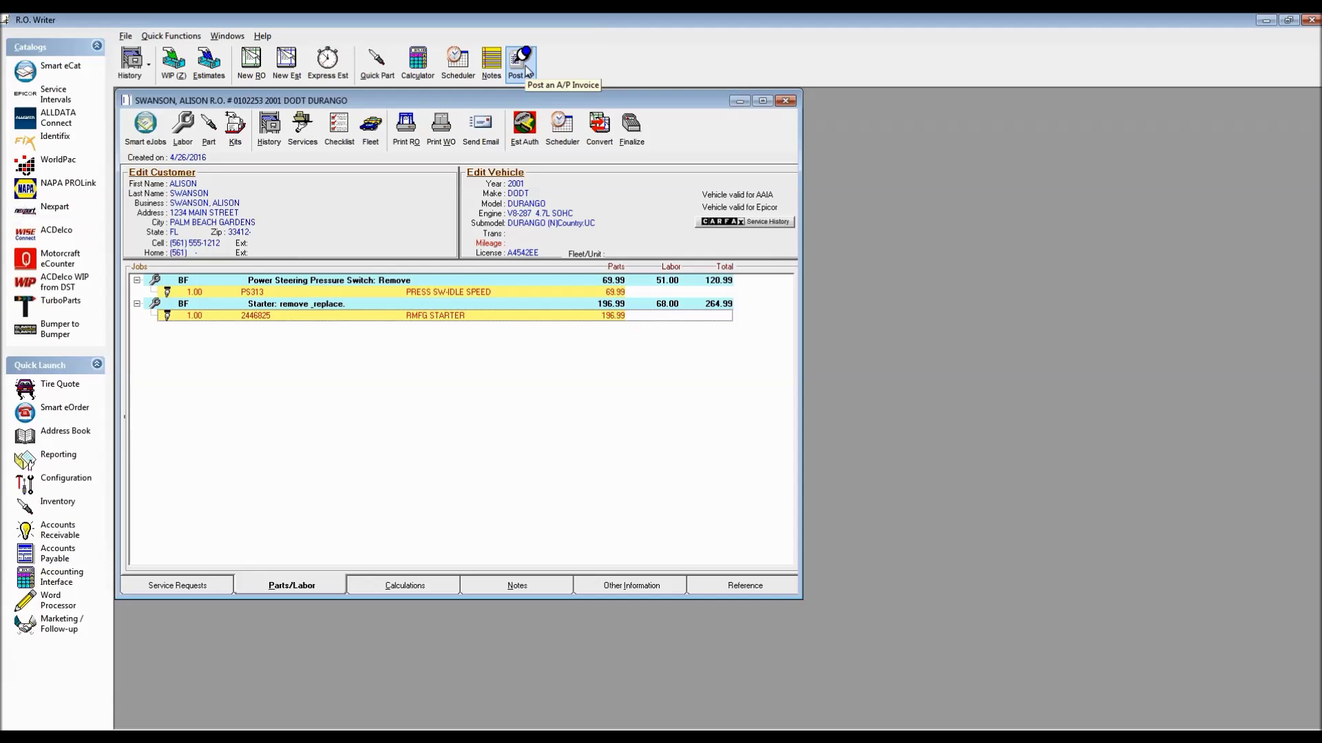
Close the repair order and start a NAPA payables invoice numbered NAP1234, moving to its details
left_click(784, 100)
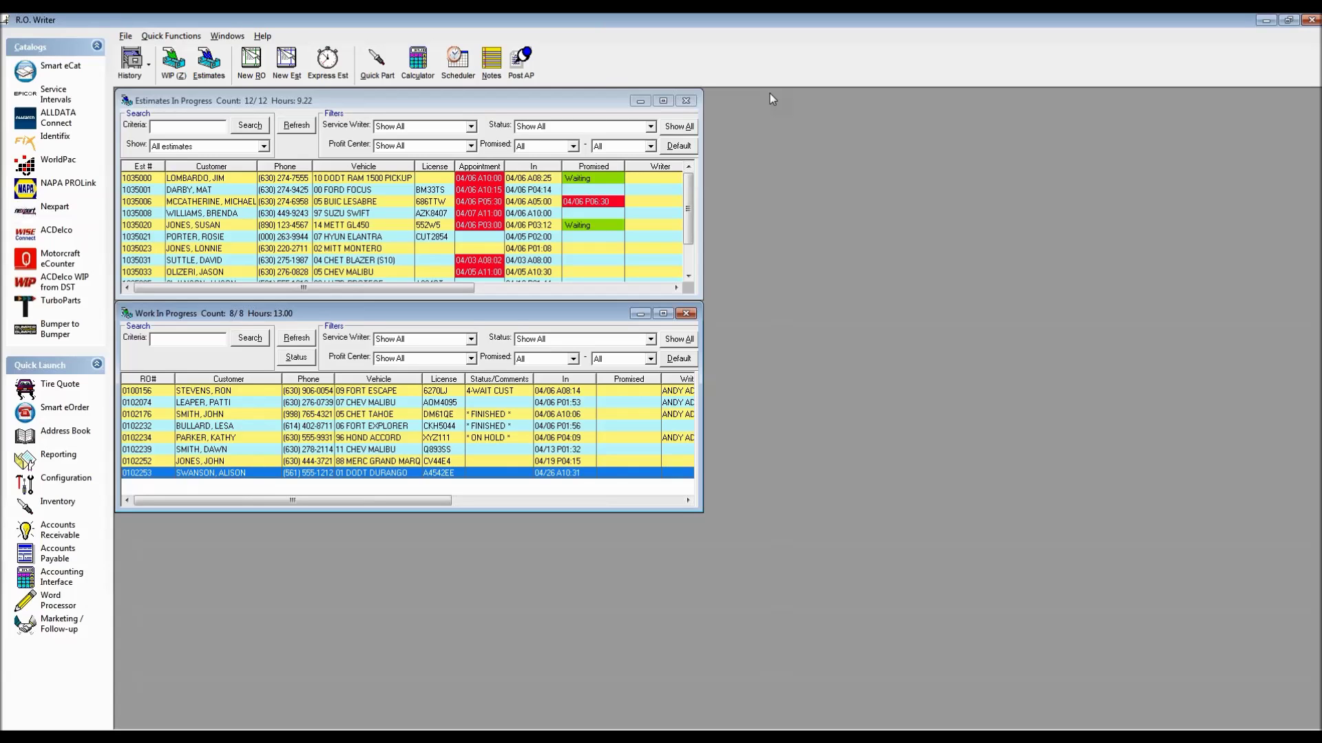
left_click(521, 60)
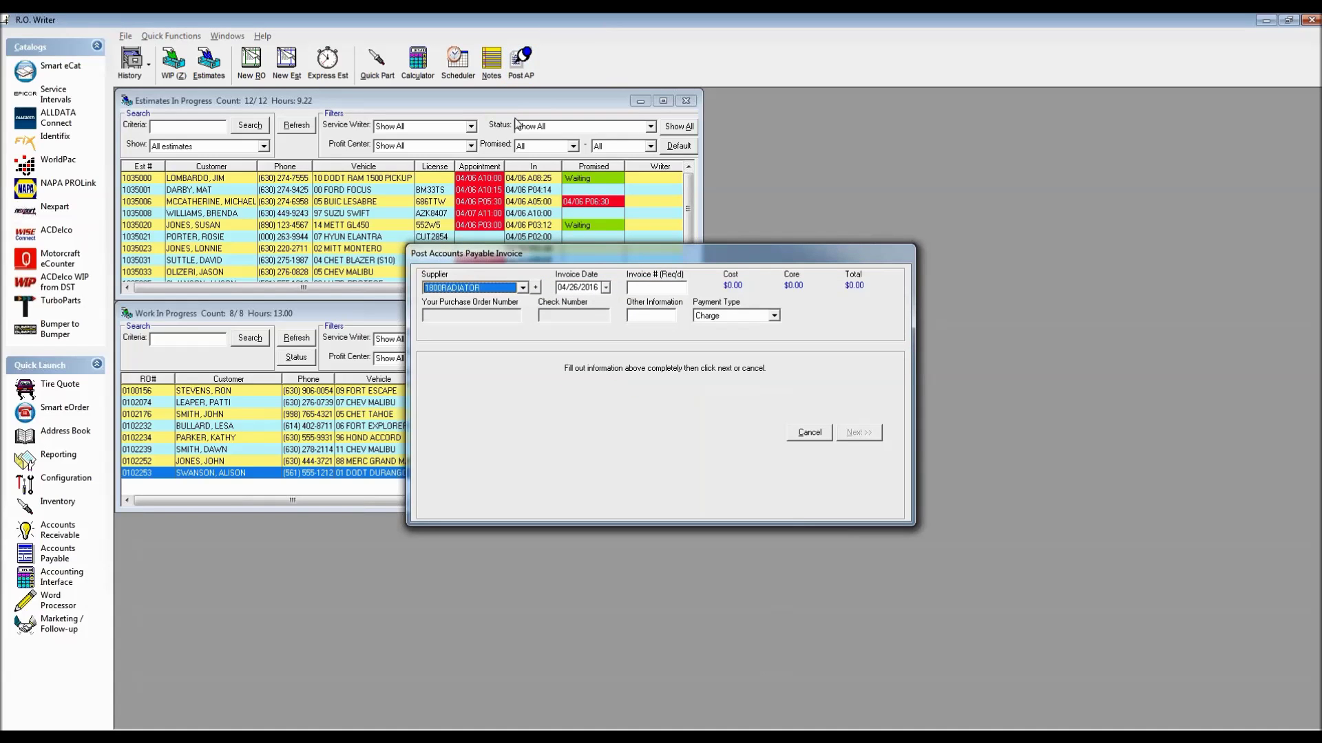
type("NAPA")
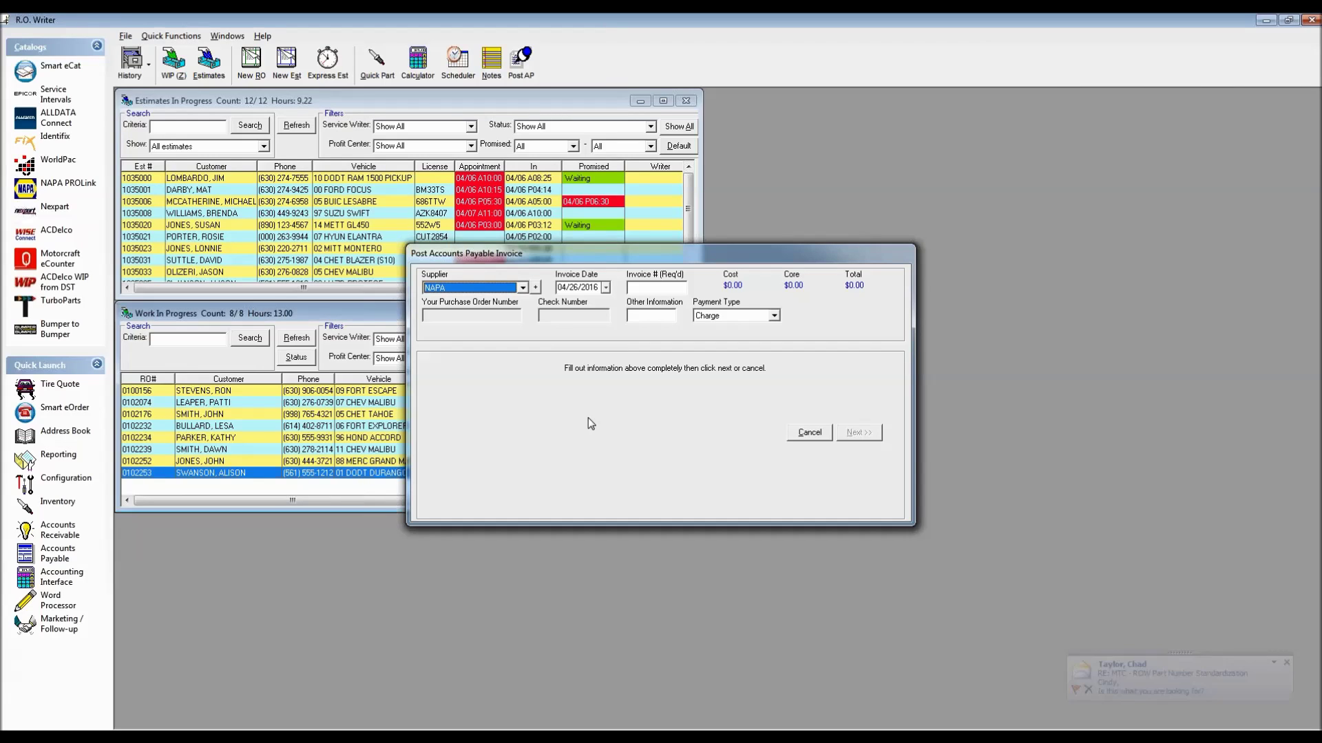
left_click(660, 290)
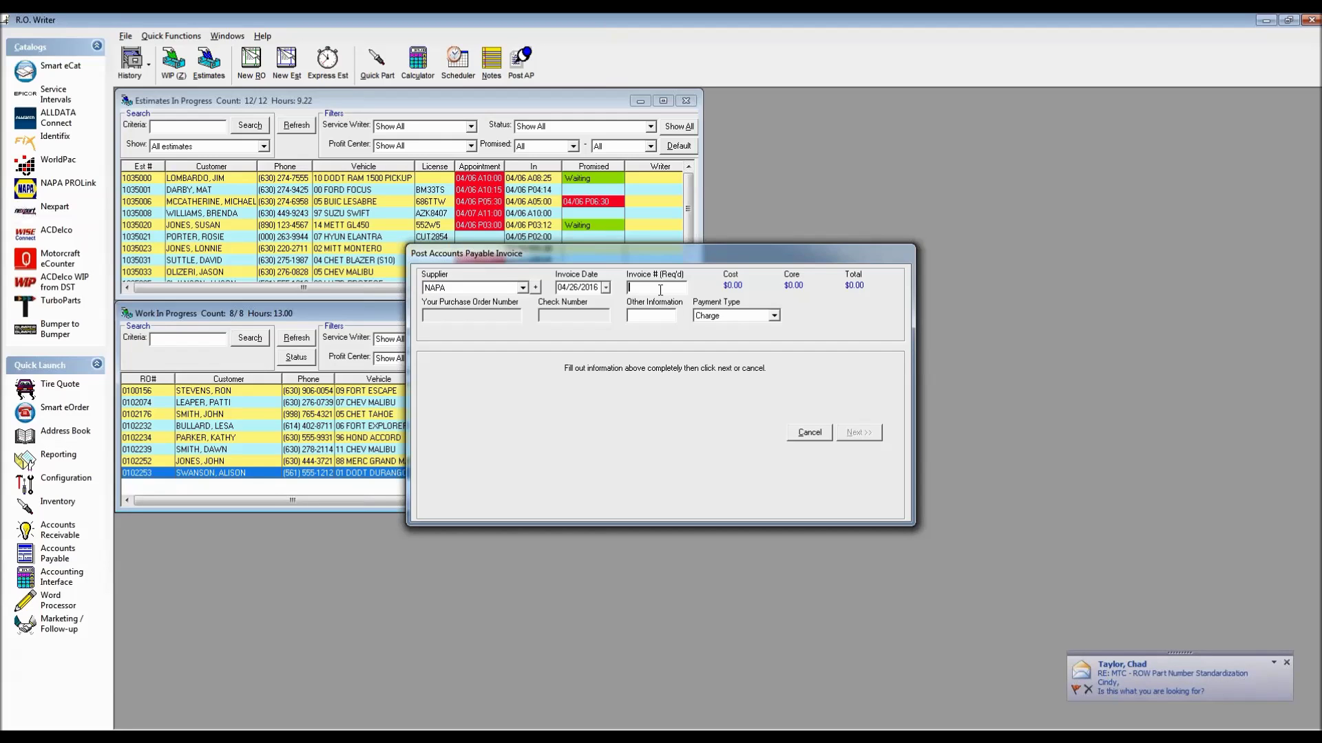
type("NAP1234")
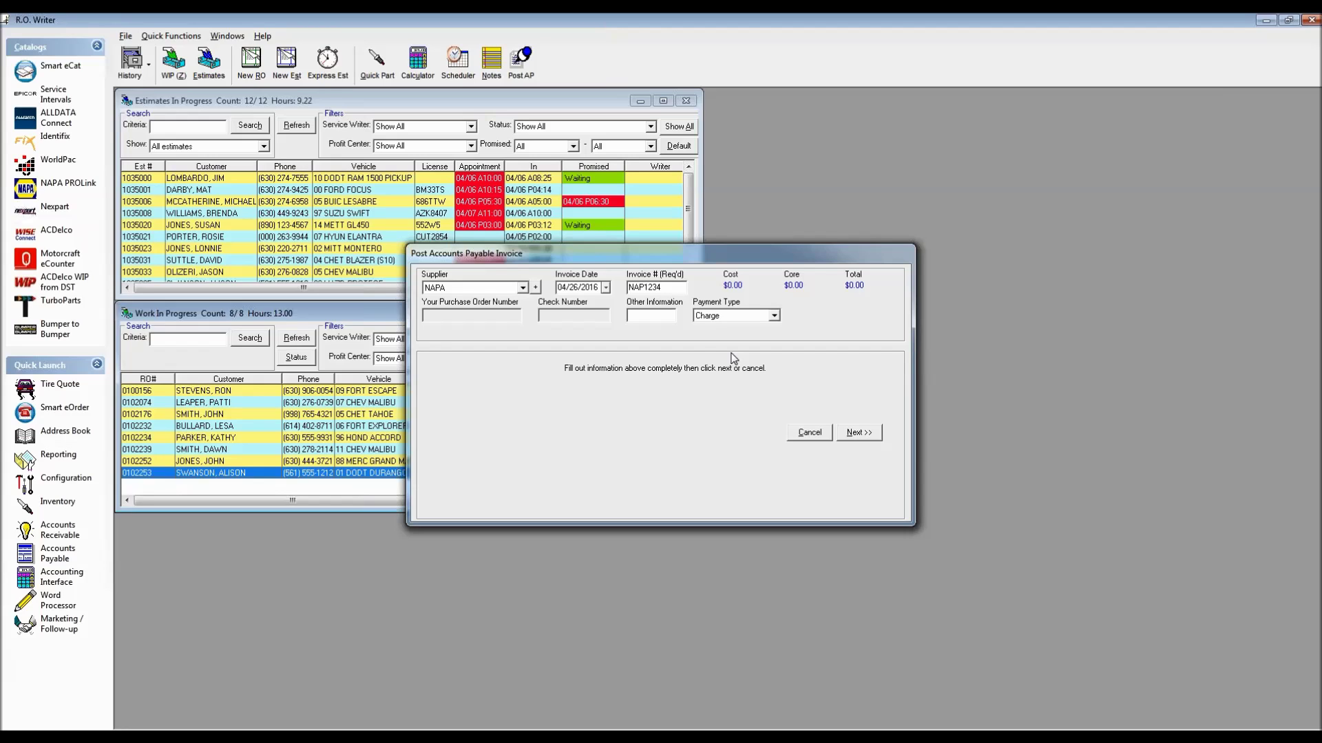
left_click(859, 433)
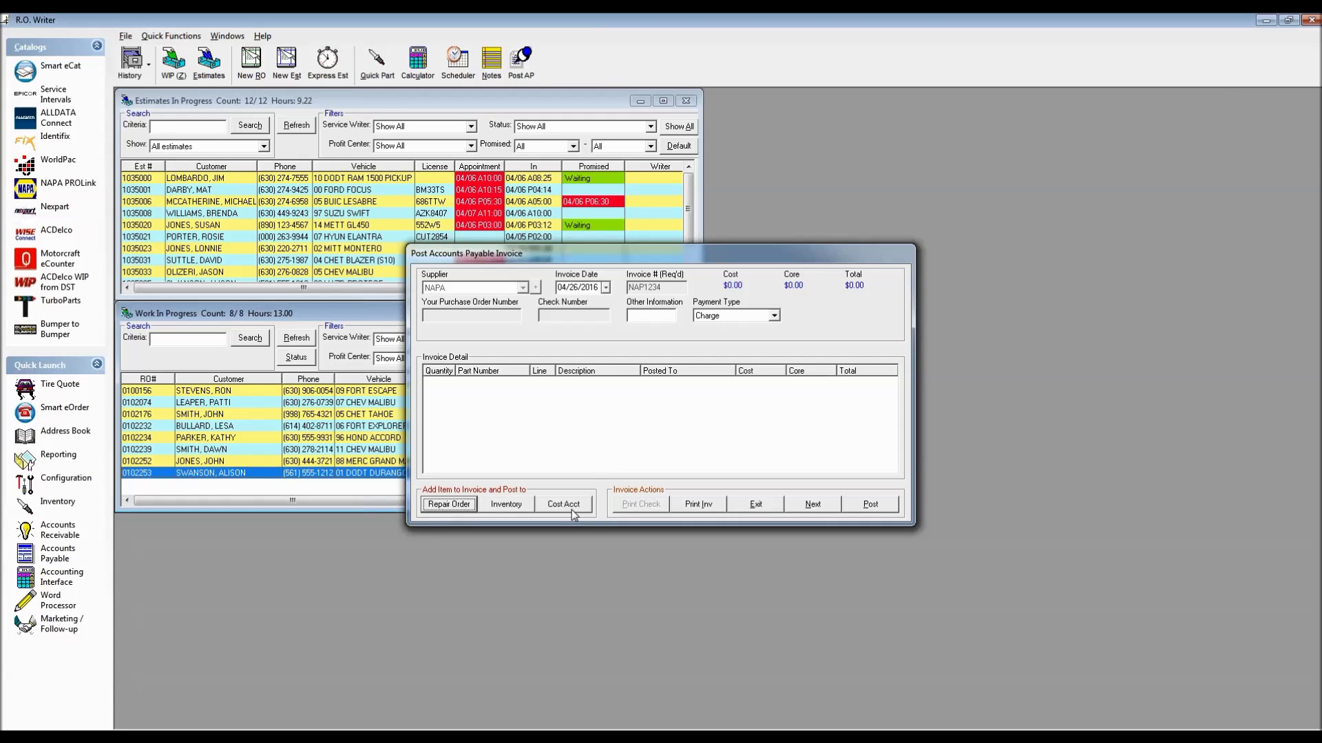
Pull up the parts from the open 01 Dodge Durango repair order
left_click(448, 506)
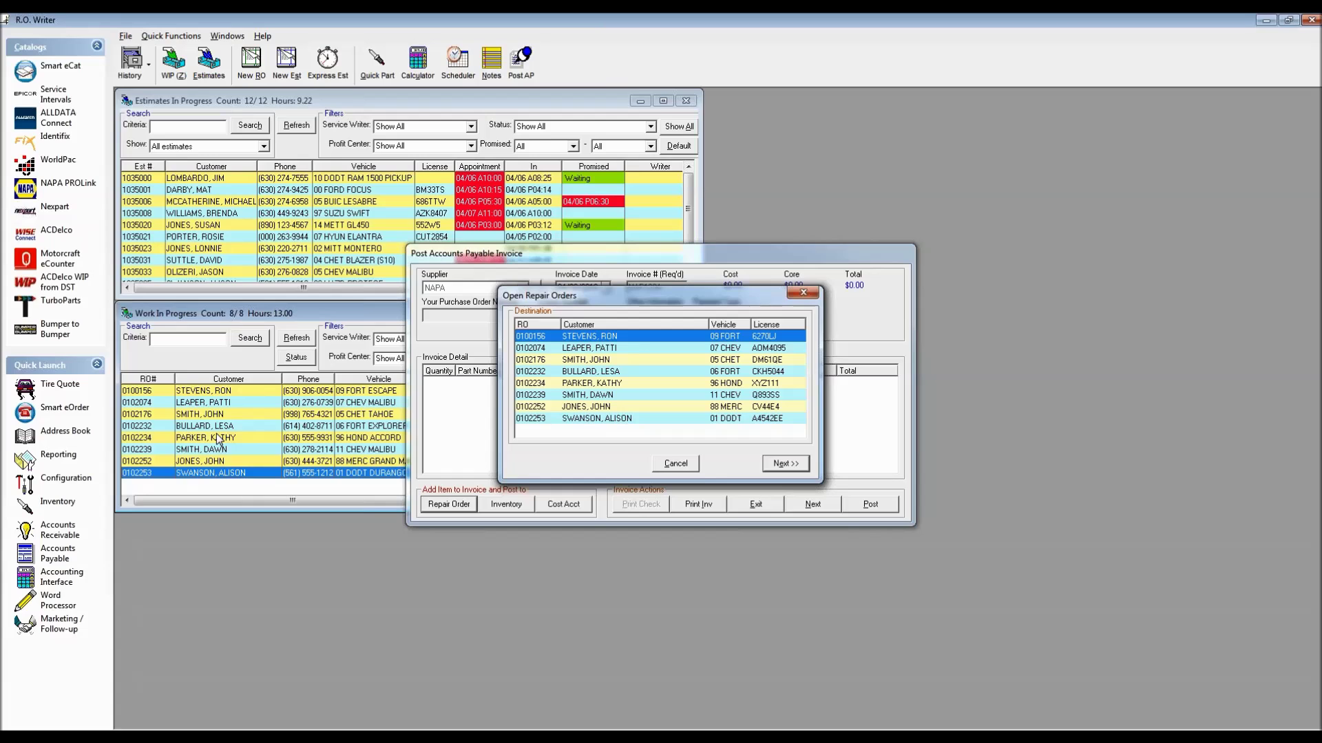
left_click(606, 418)
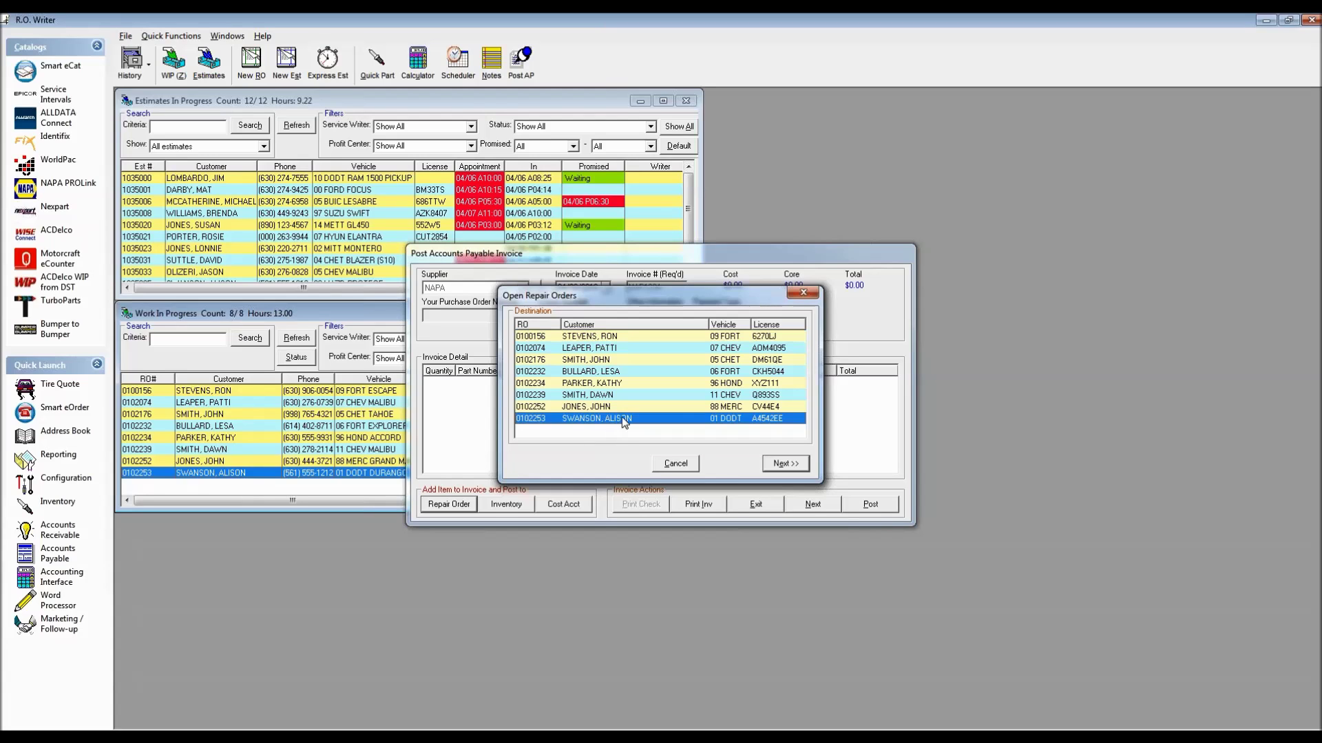
left_click(785, 463)
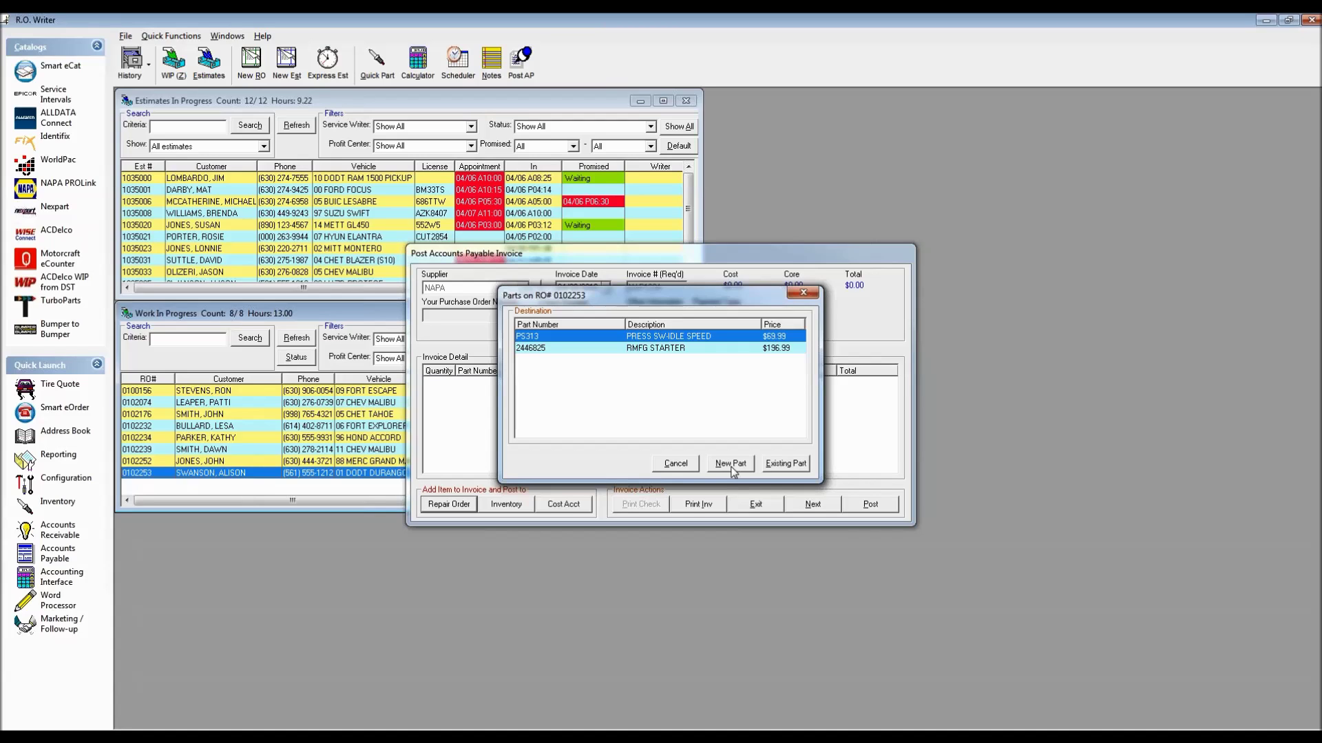
Post PS313 and the RMFG STARTER as existing parts, checking unit costs, fee and core charge
left_click(783, 463)
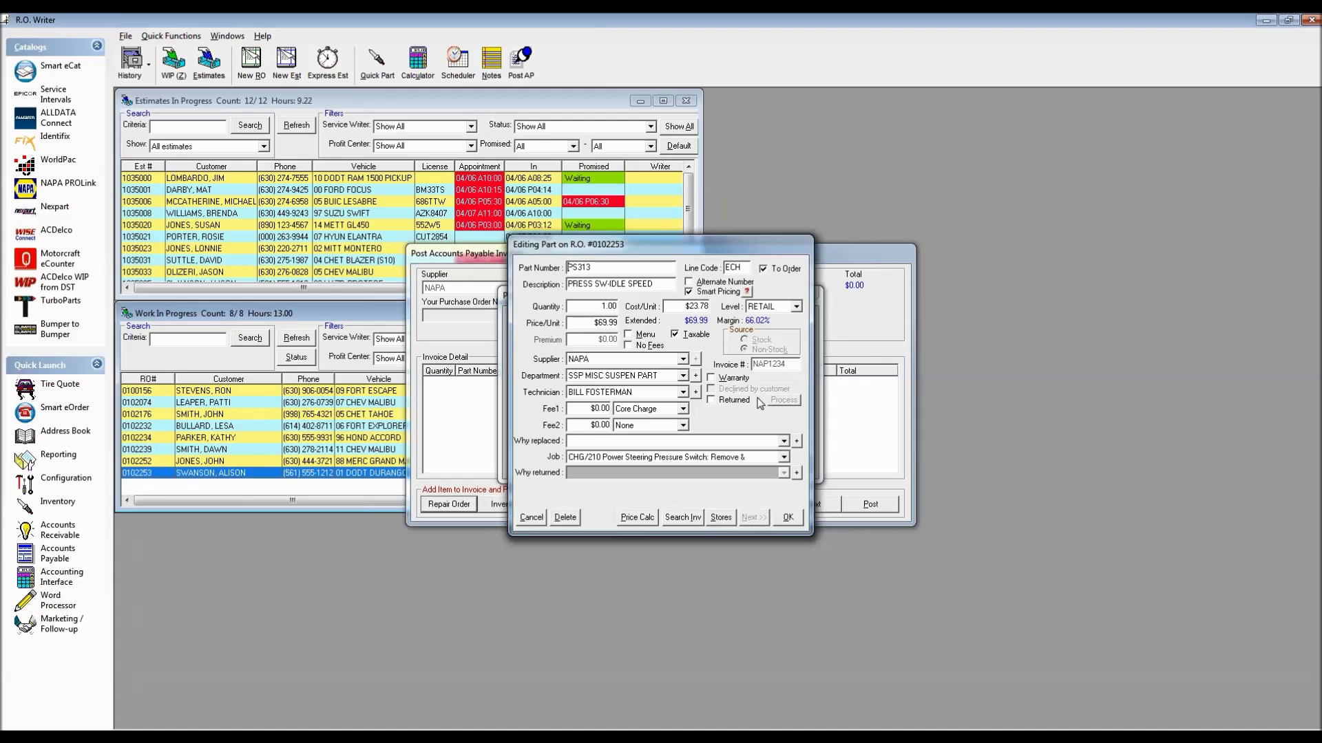
left_click(716, 307)
left_click(605, 409)
left_click(787, 520)
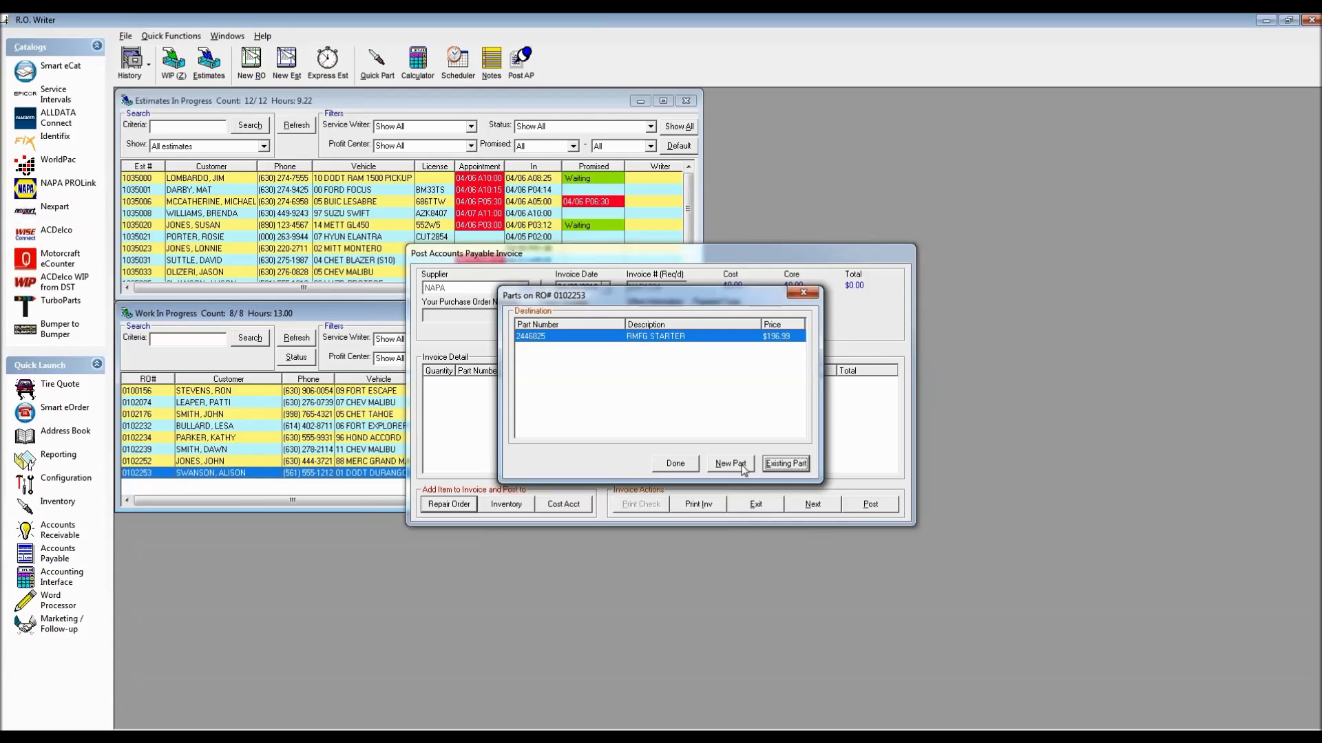
left_click(792, 465)
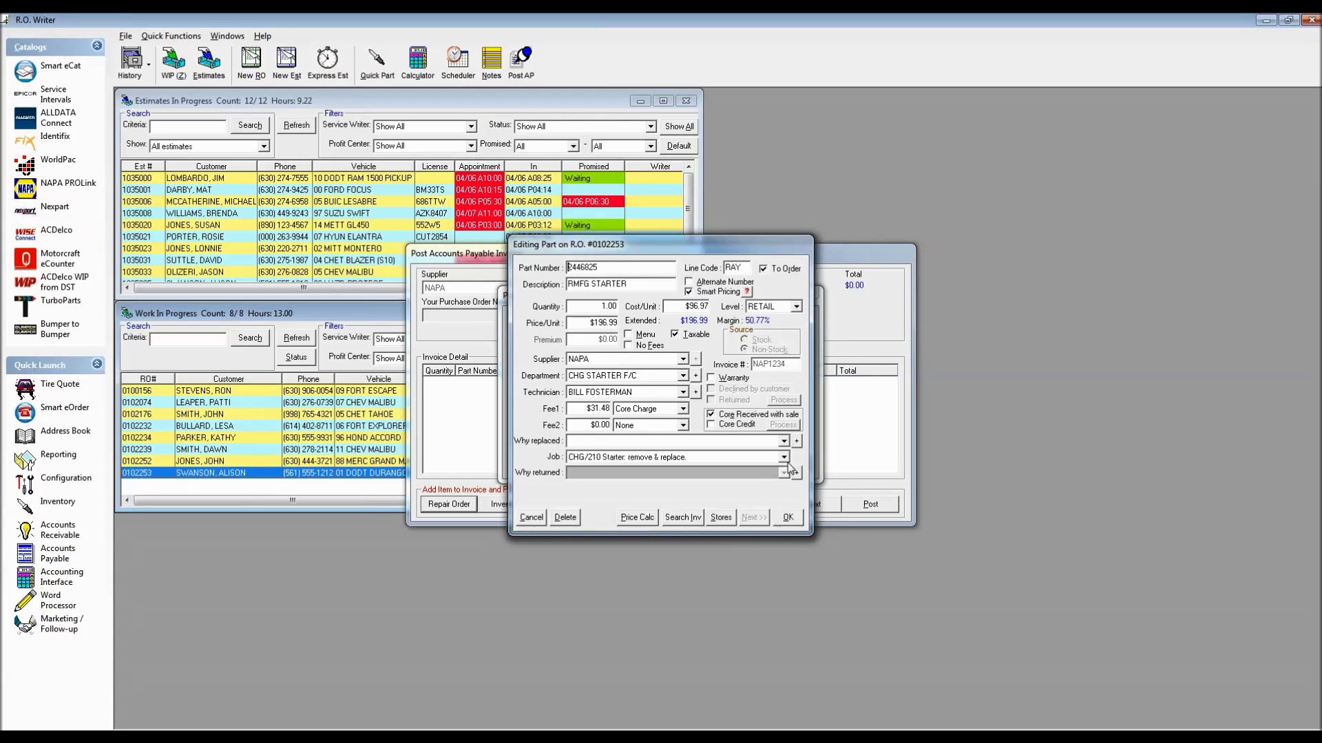
left_click(694, 307)
left_click(608, 409)
left_click(788, 518)
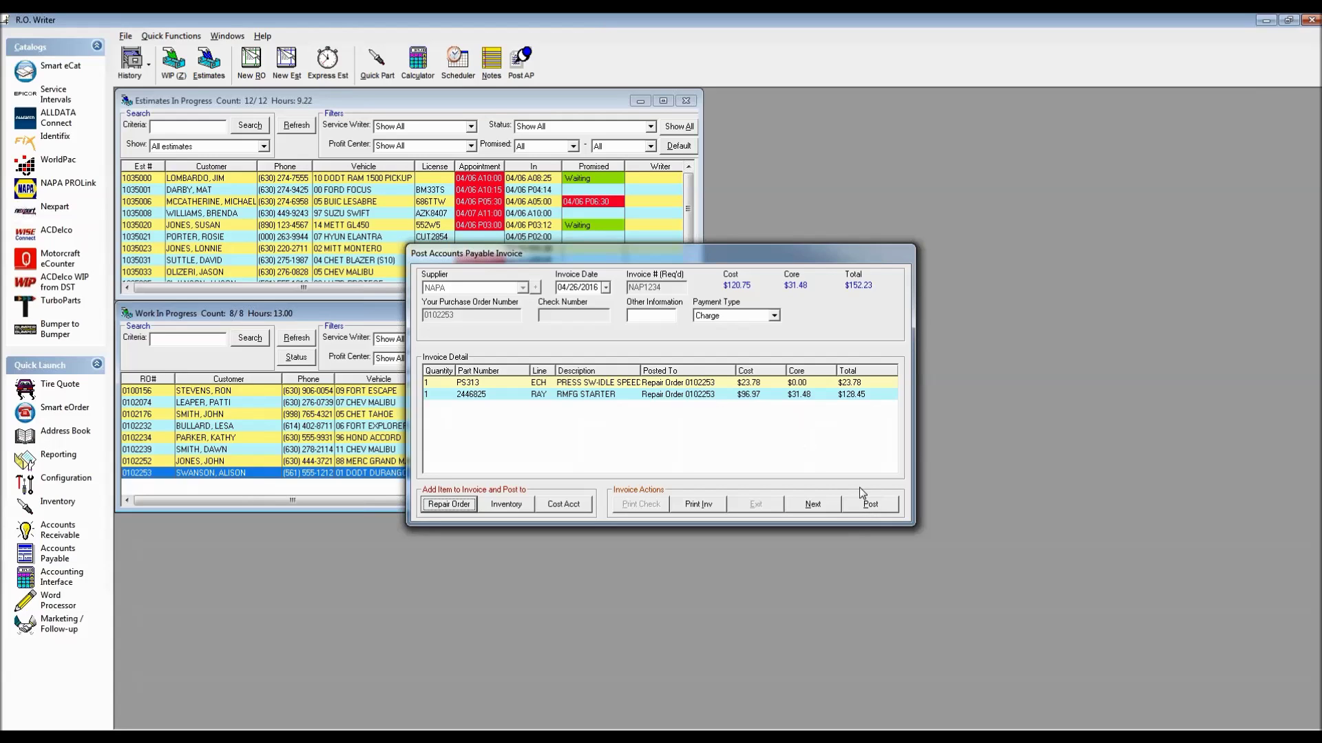
Post the NAPA invoice and print its receipt to the Screen destination
left_click(873, 505)
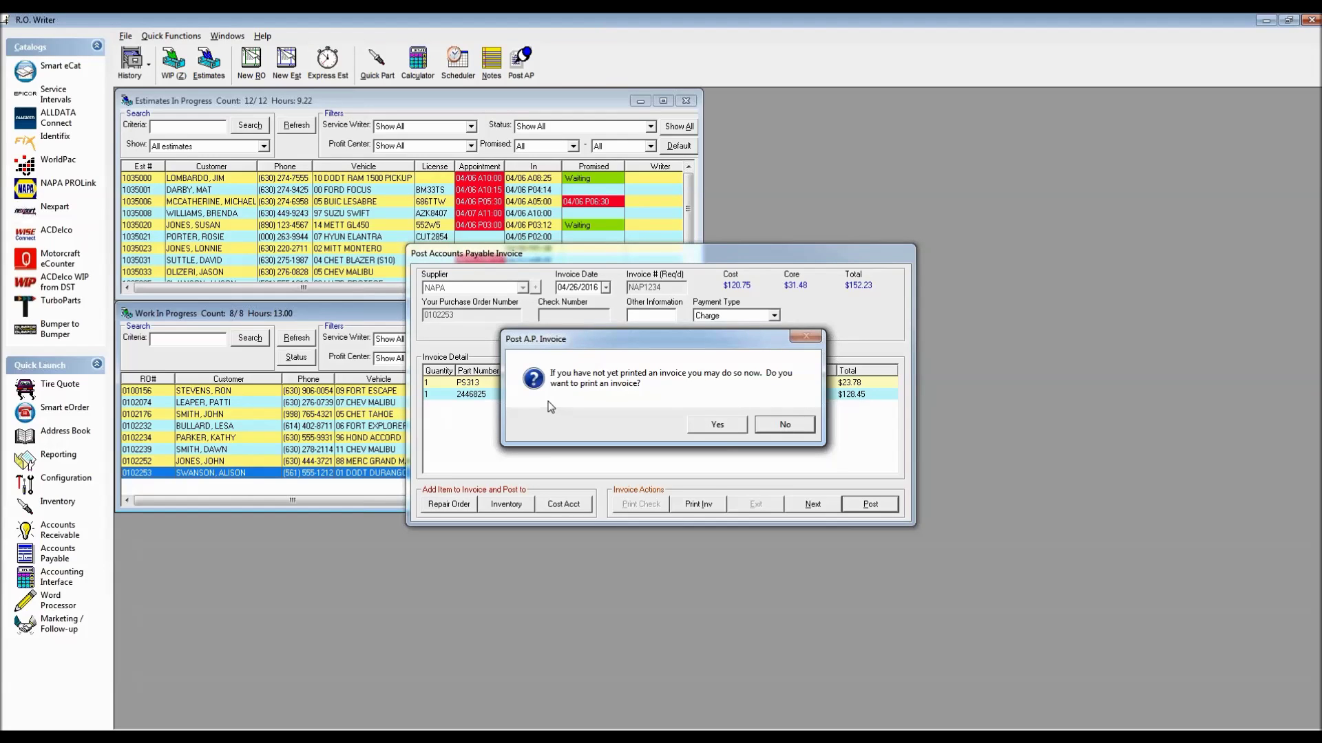
left_click(718, 426)
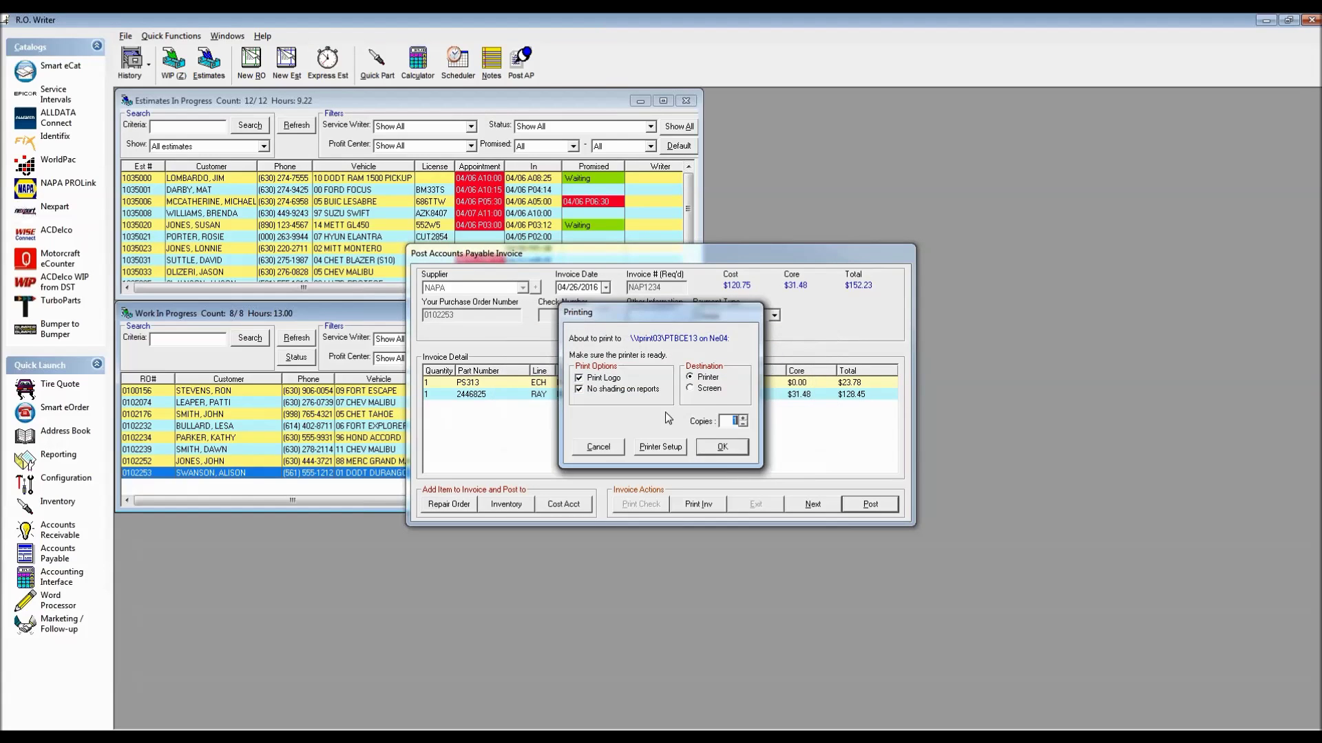
left_click(701, 389)
left_click(720, 449)
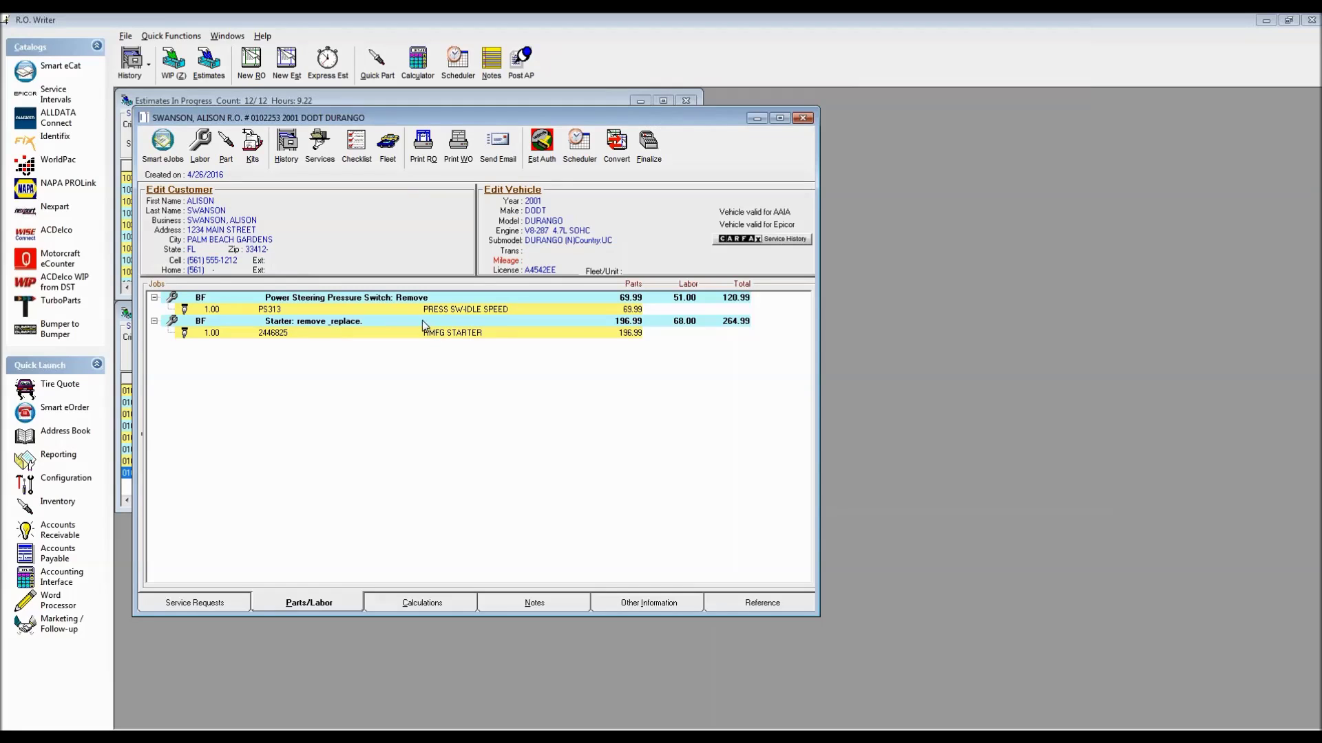
Reopen the Durango order's part, cancel the editor without changes, and close the order
double_click(428, 310)
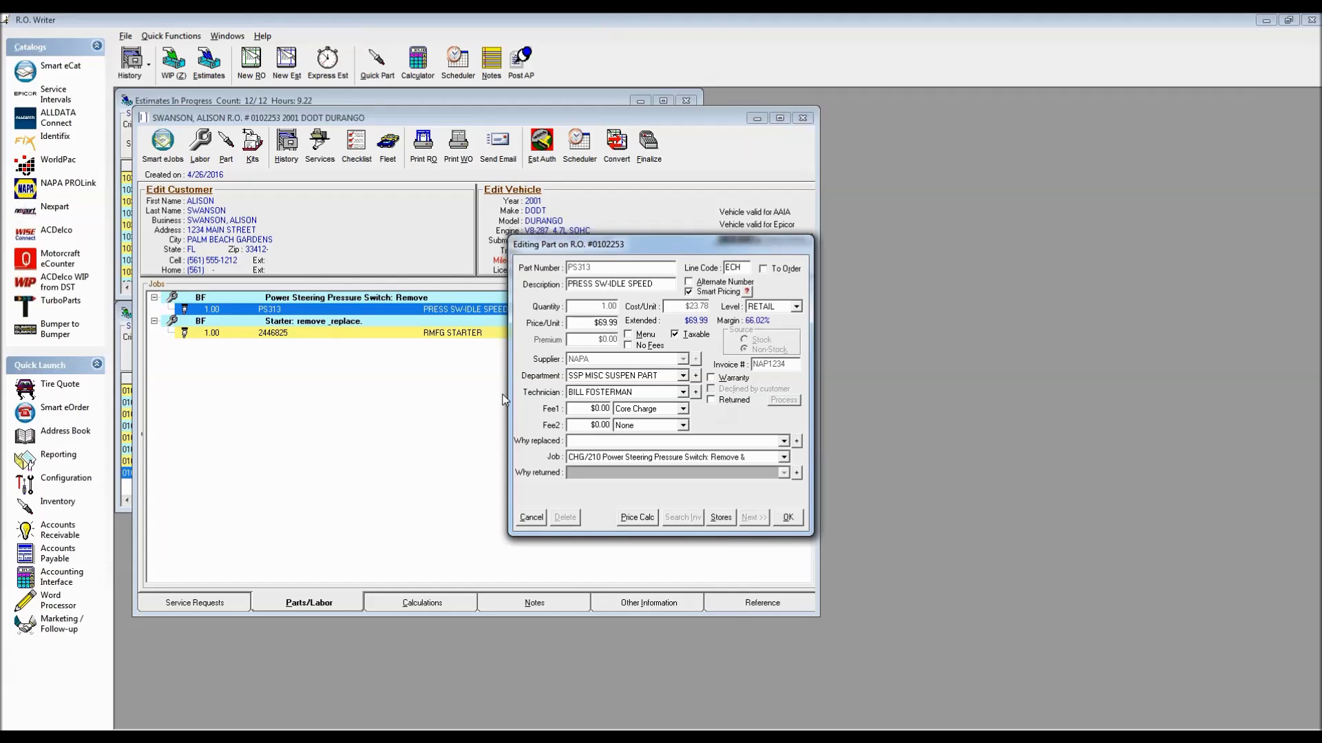
left_click(531, 521)
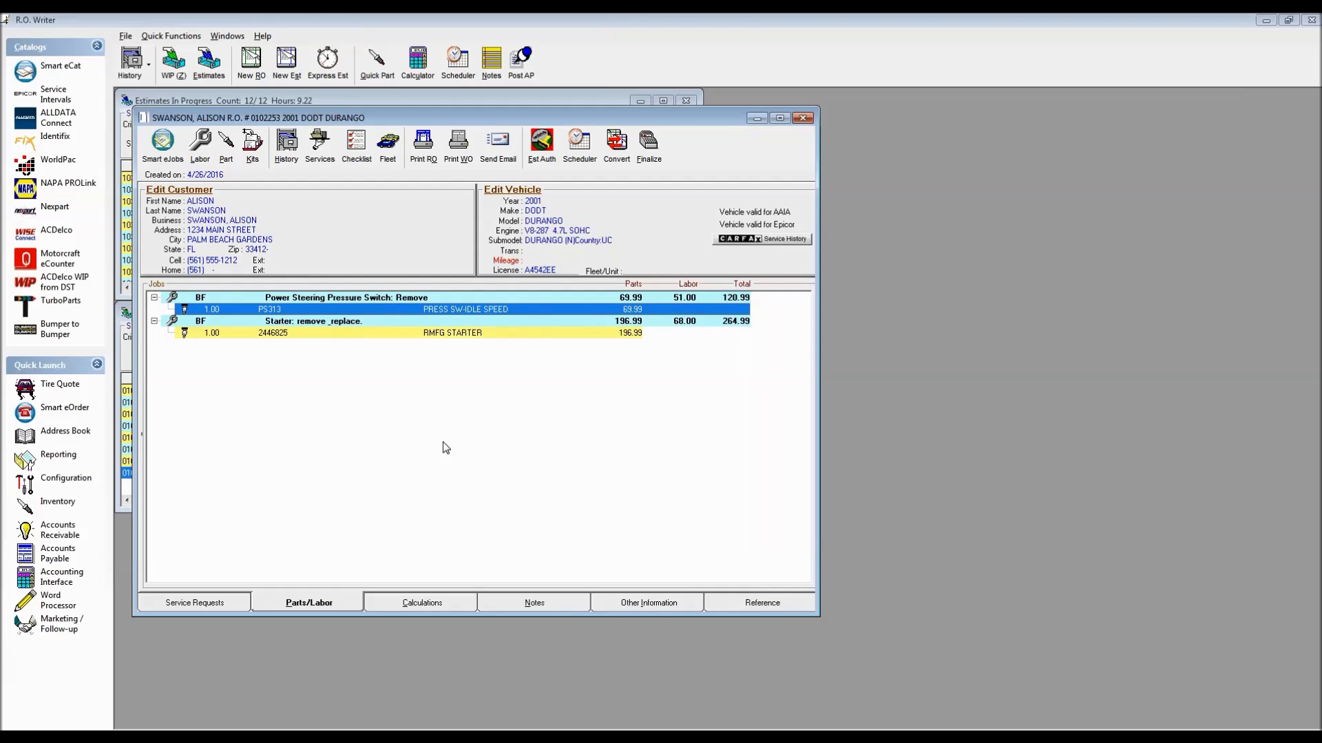
left_click(804, 120)
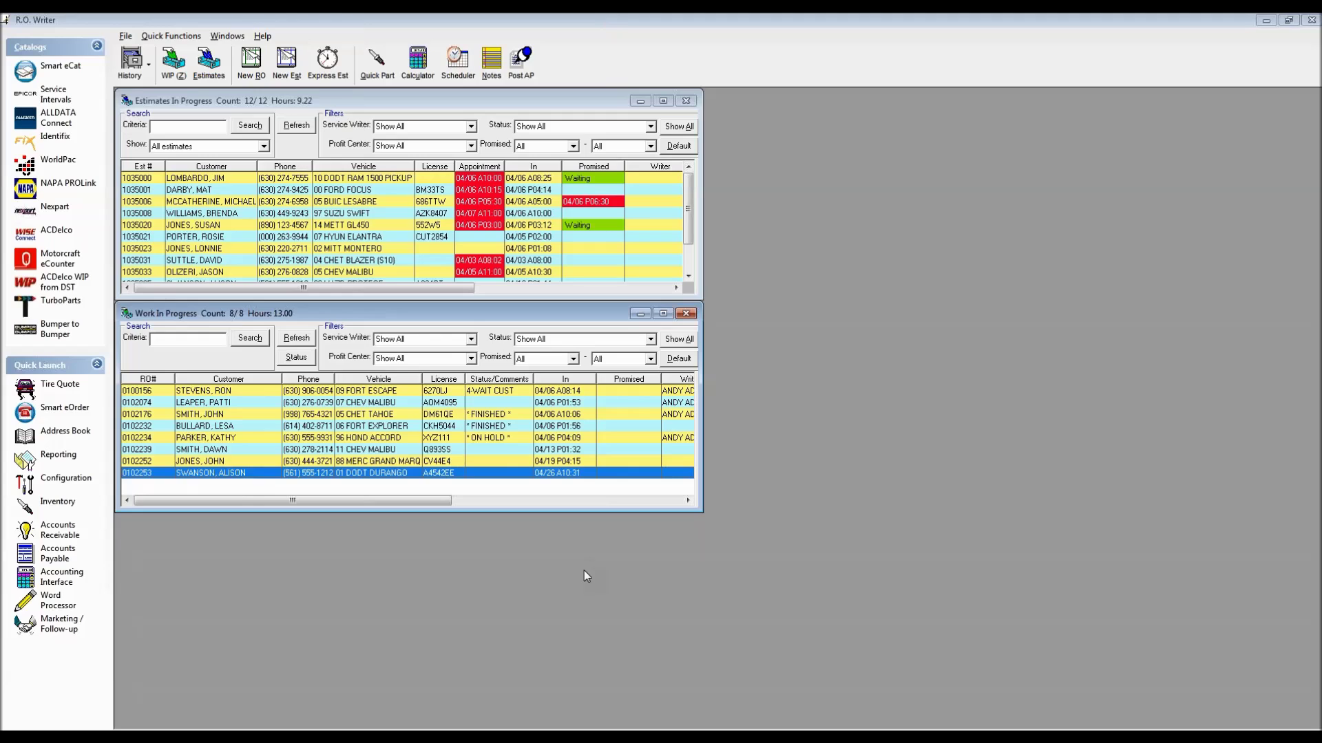
Create a NAPA payables invoice with invoice number NAP12345 and advance to its detail list
left_click(65, 478)
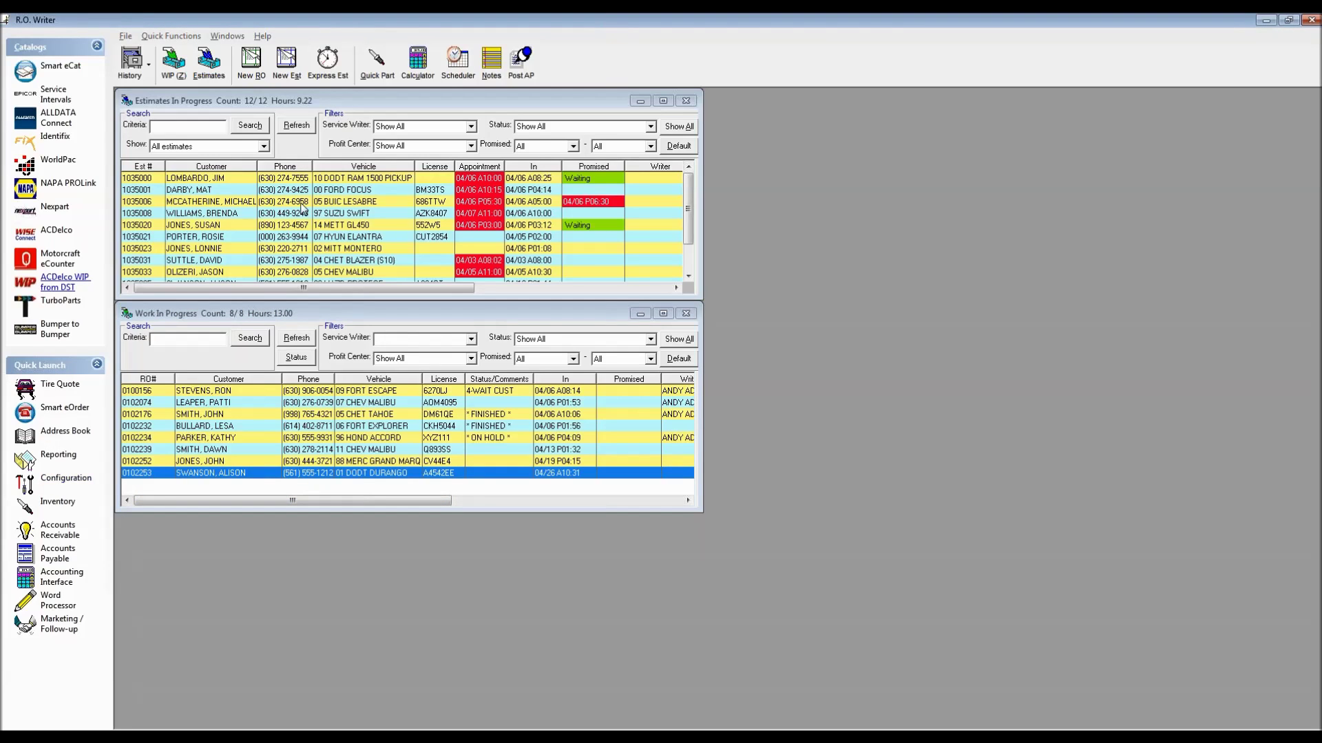
left_click(520, 65)
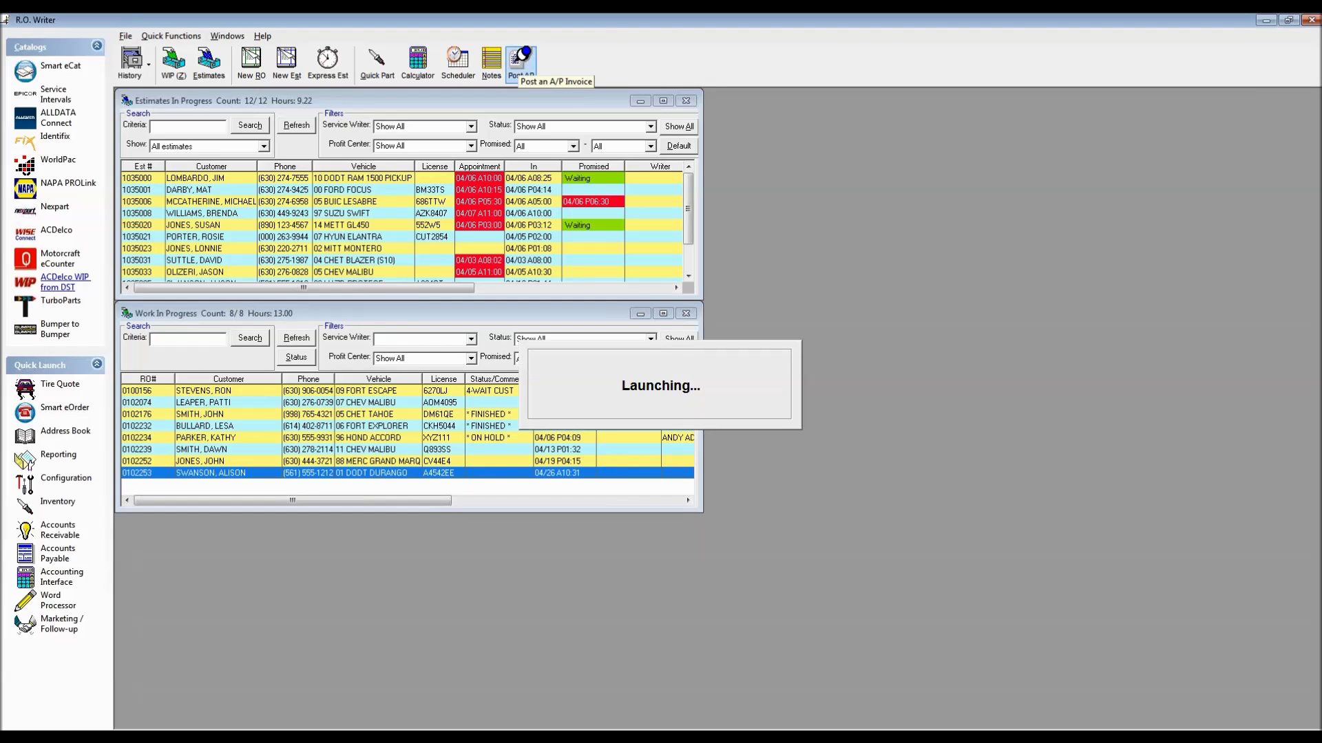
key("n")
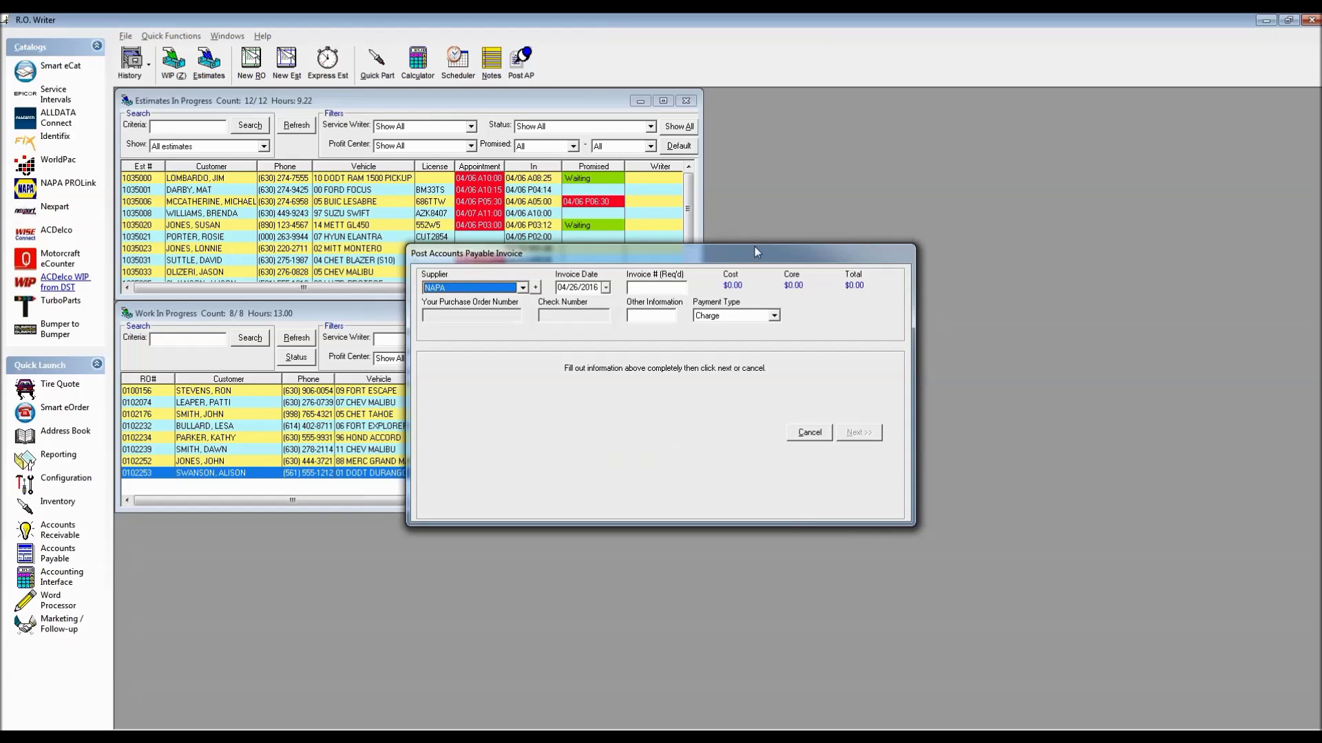
left_click(654, 286)
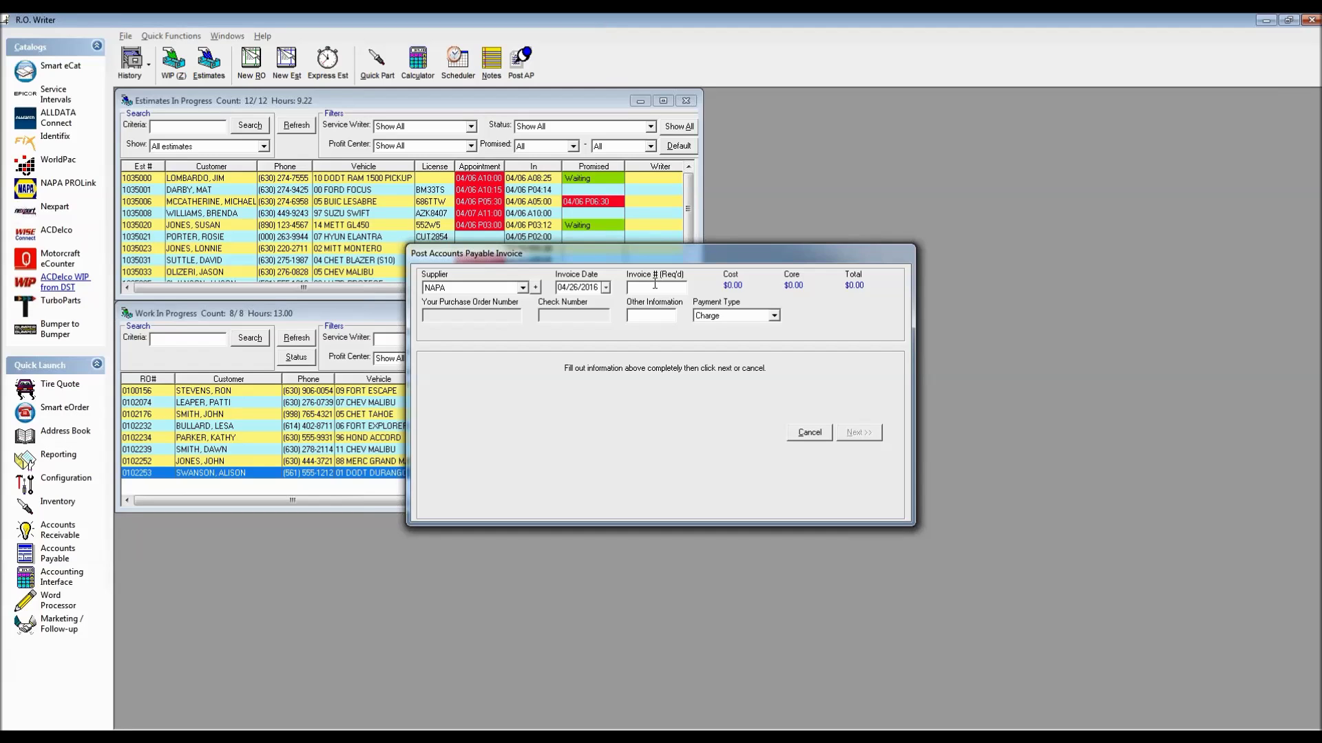
type("NAP12345")
left_click(861, 434)
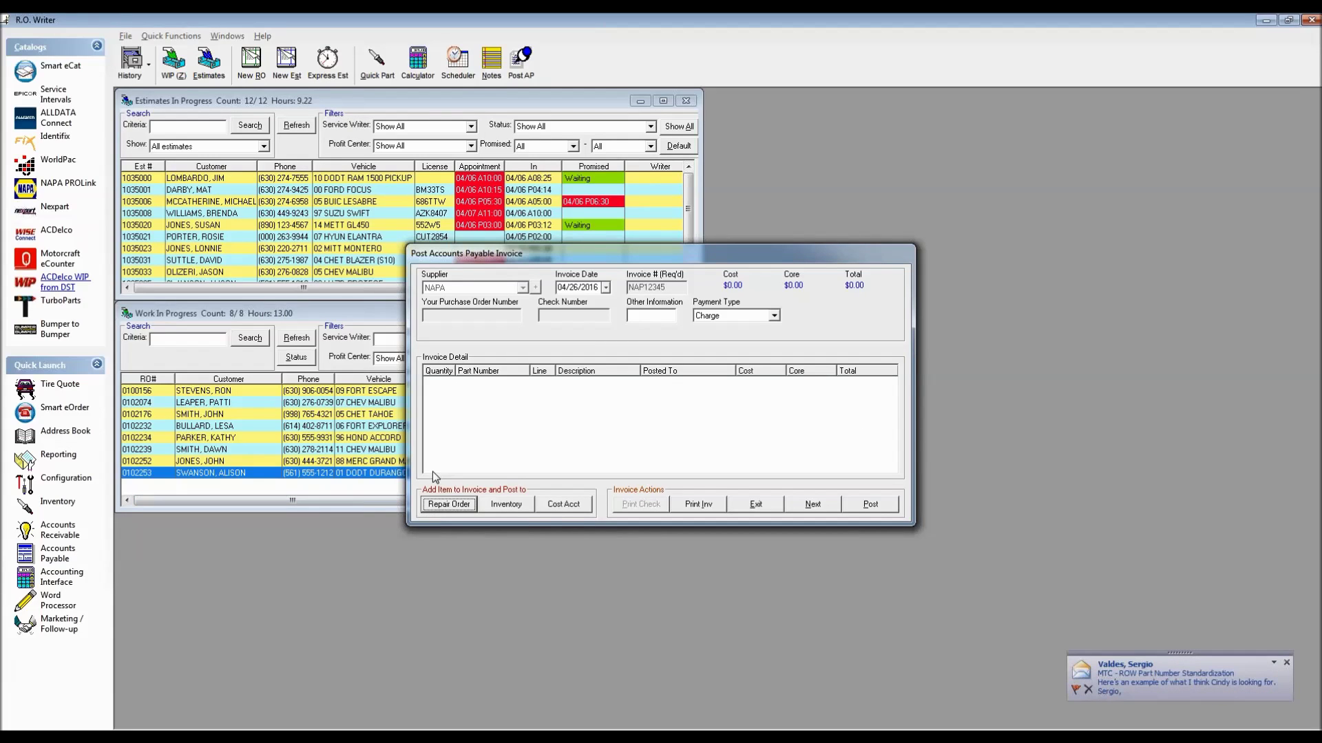
Receive 2 of SFI oil filter 21334 onto the invoice
left_click(506, 506)
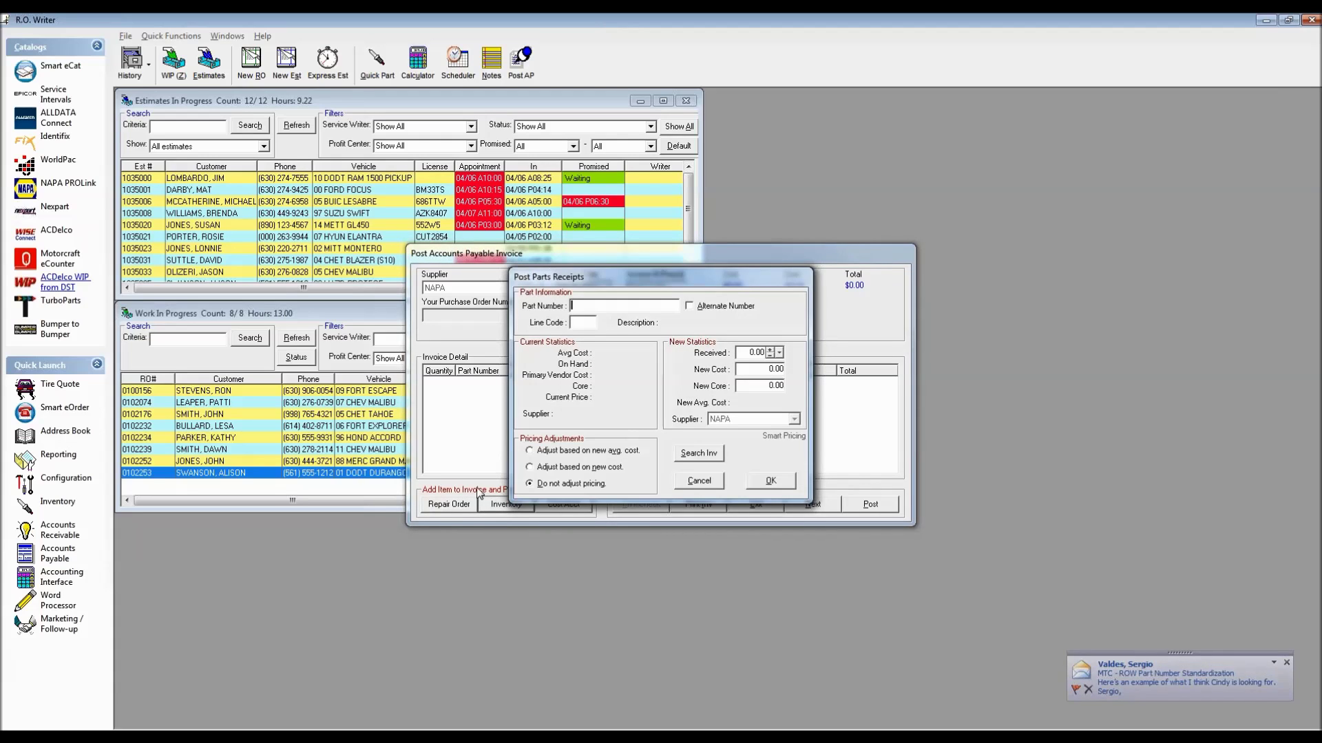
type("21334")
key("Return")
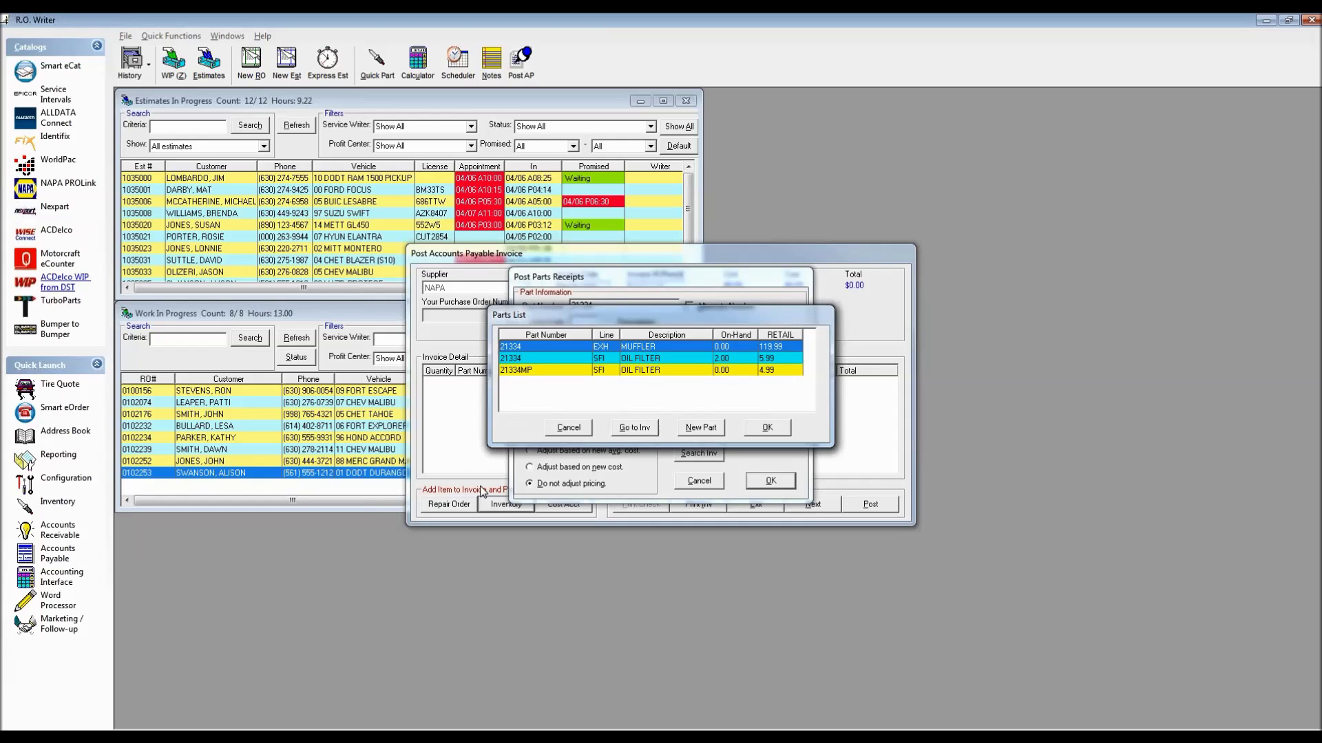
key("Down")
key("Return")
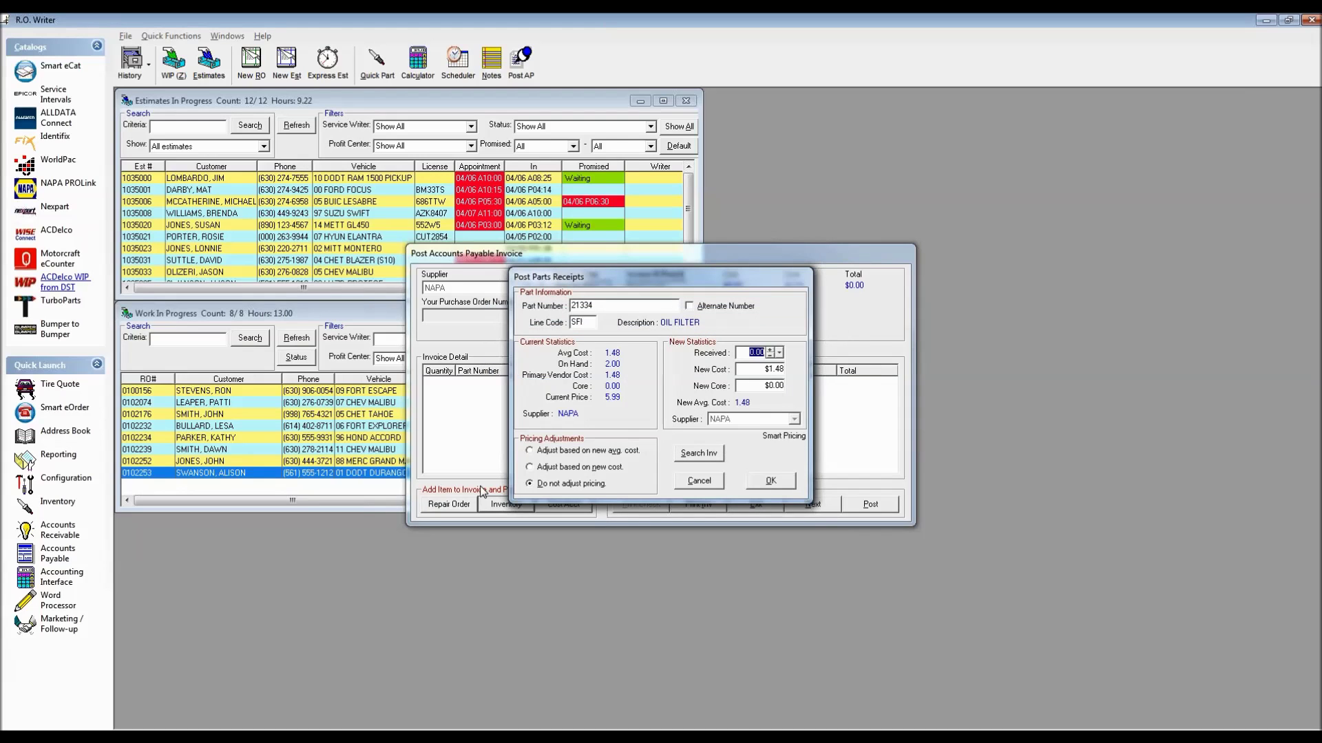
type("2")
left_click(780, 486)
Receive 3 of SFI oil filter 21040 onto the invoice
left_click(506, 506)
type("21040")
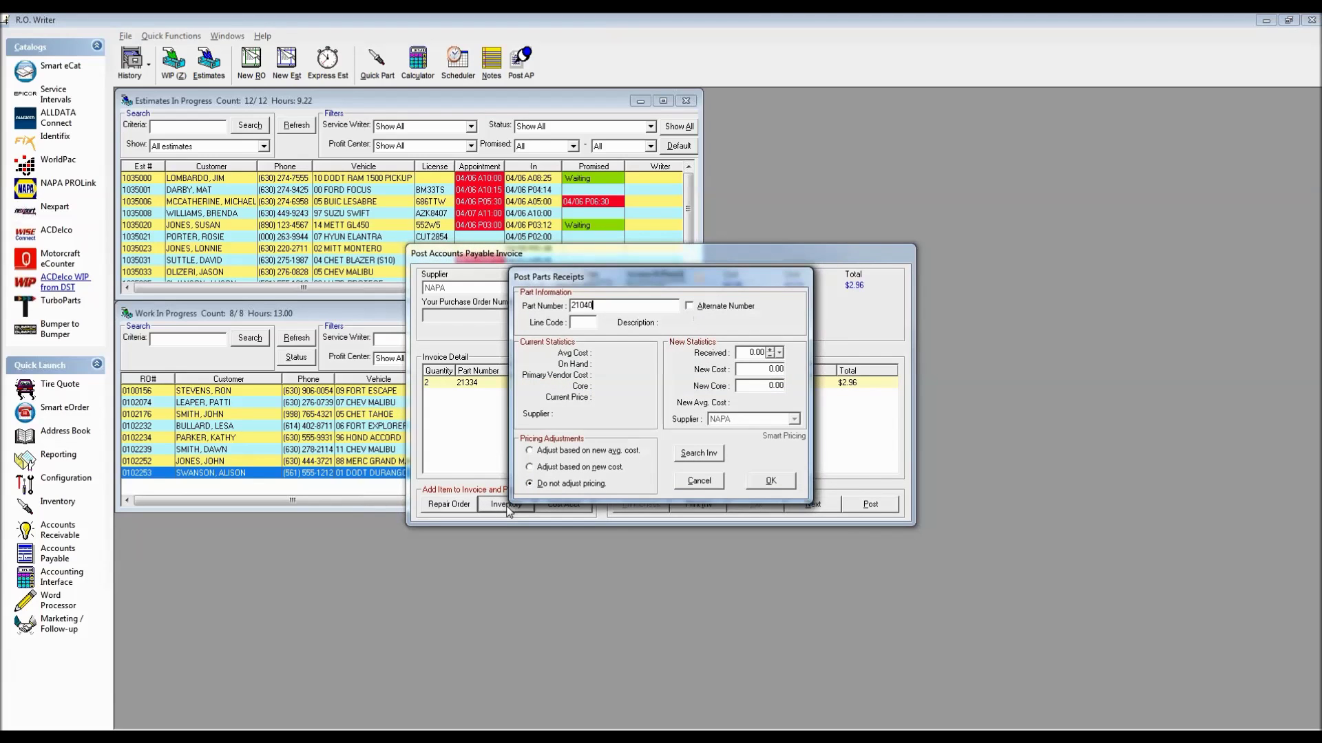
key("Return")
key("Down")
key("Down")
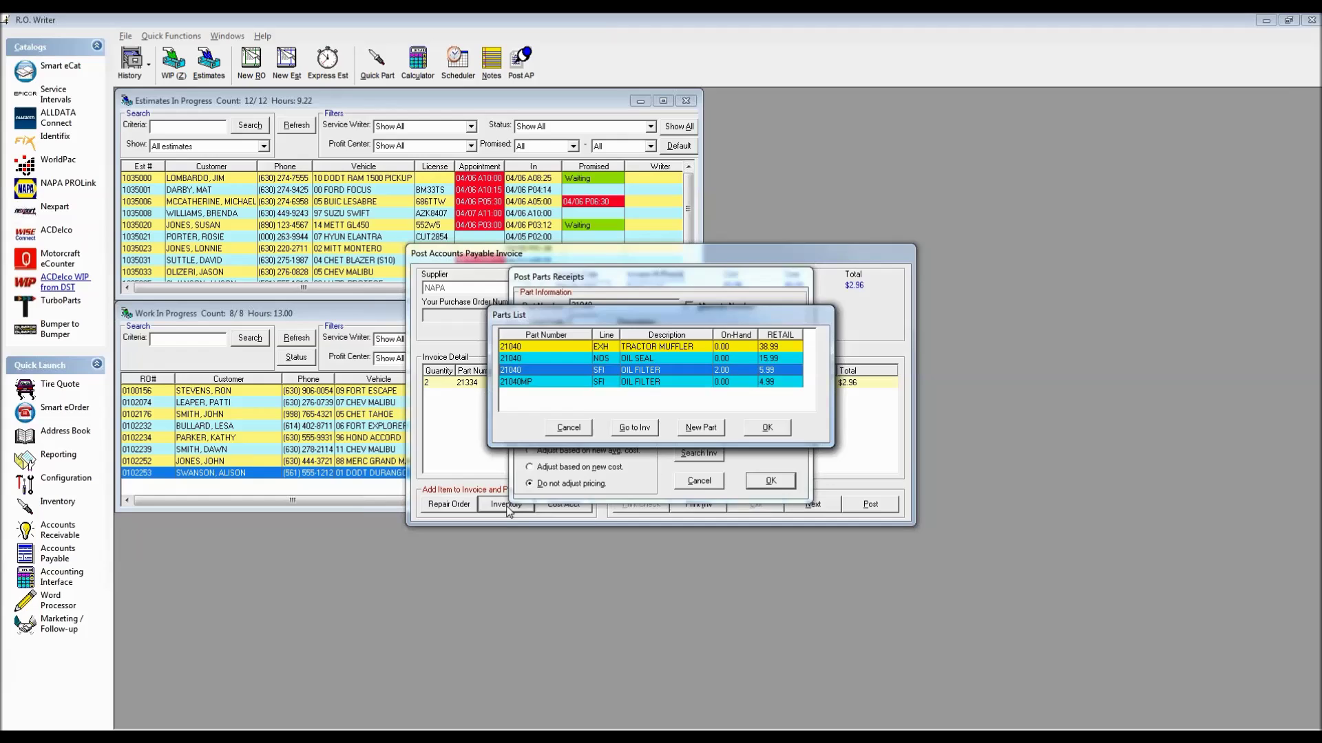
key("Return")
type("3")
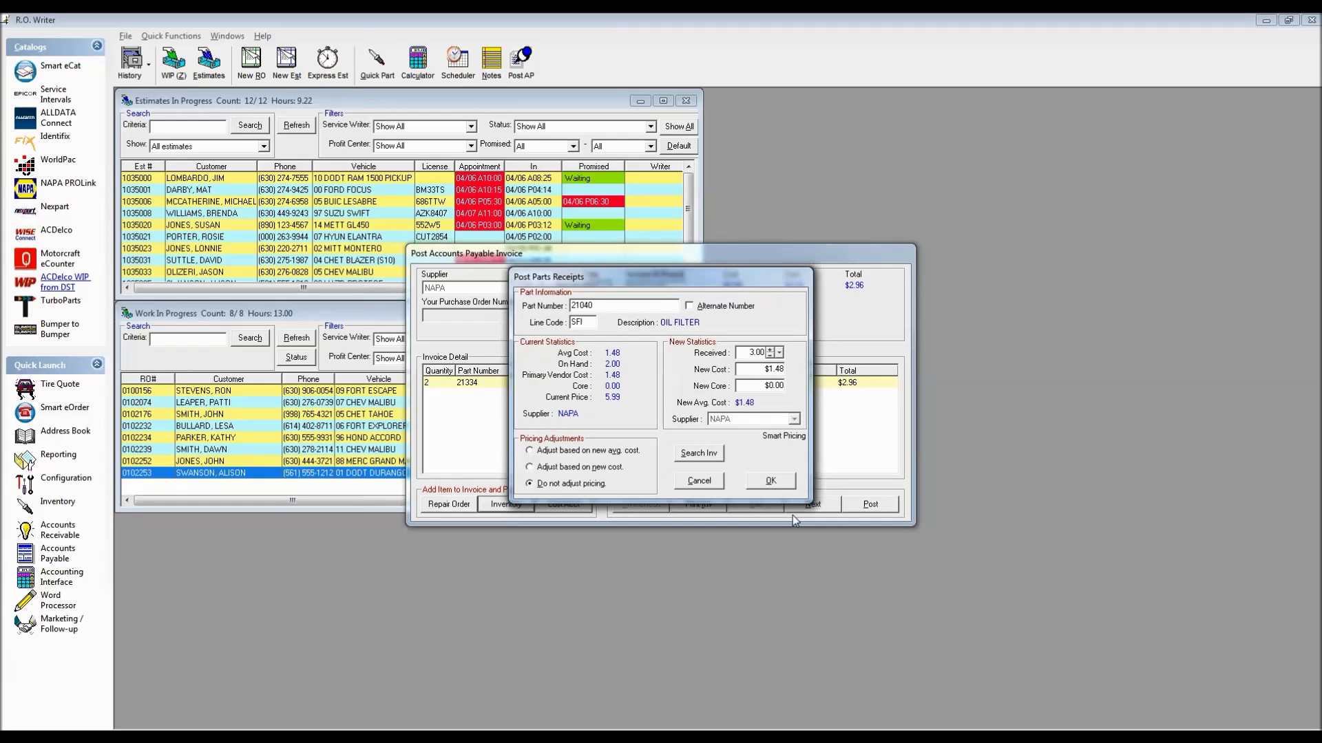
left_click(772, 481)
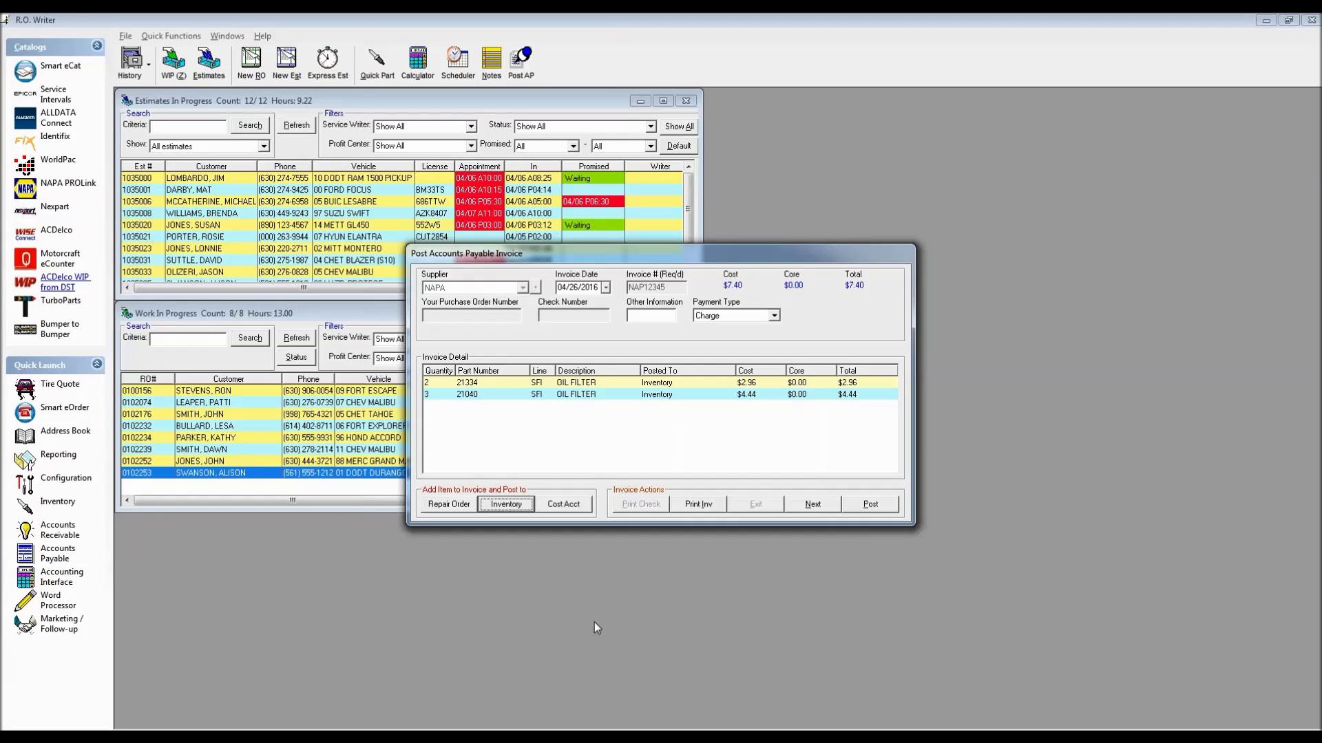
Post the NAPA parts invoice with PO number 12233 and answer the print prompt
left_click(872, 505)
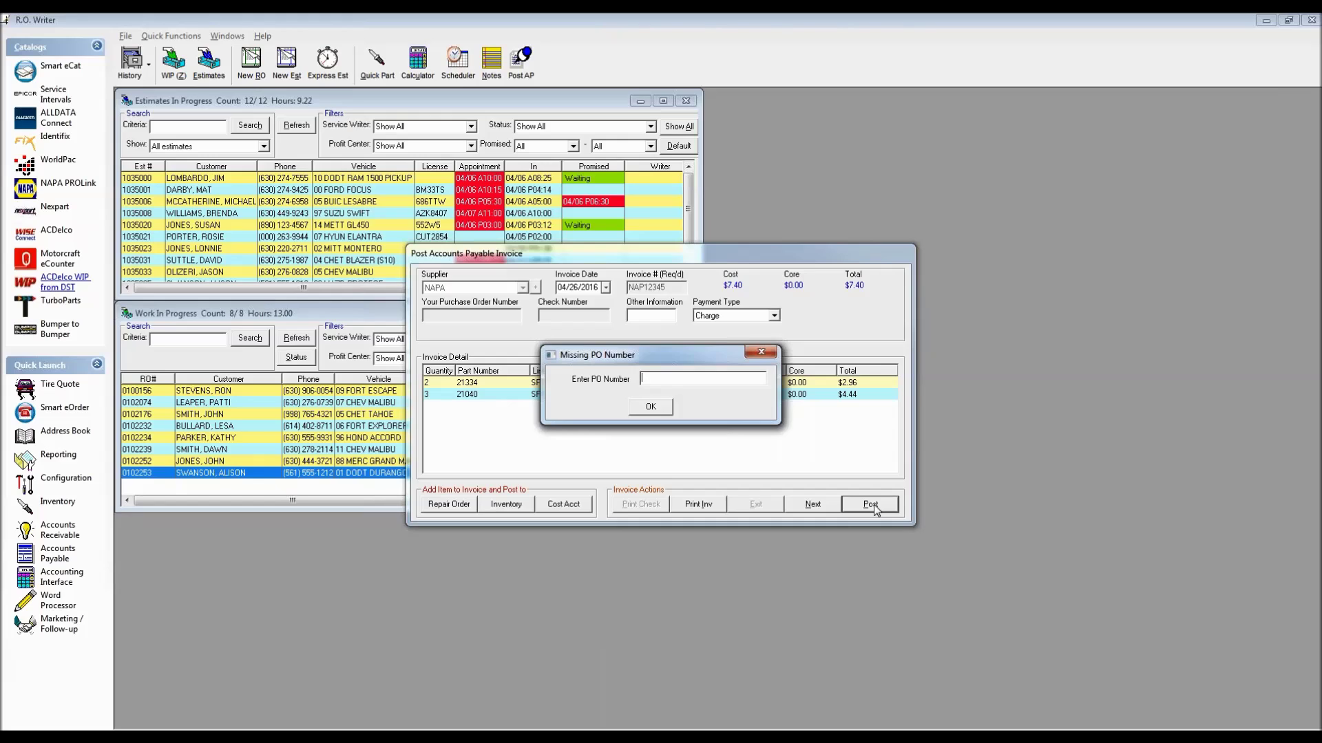
type("12233")
left_click(650, 407)
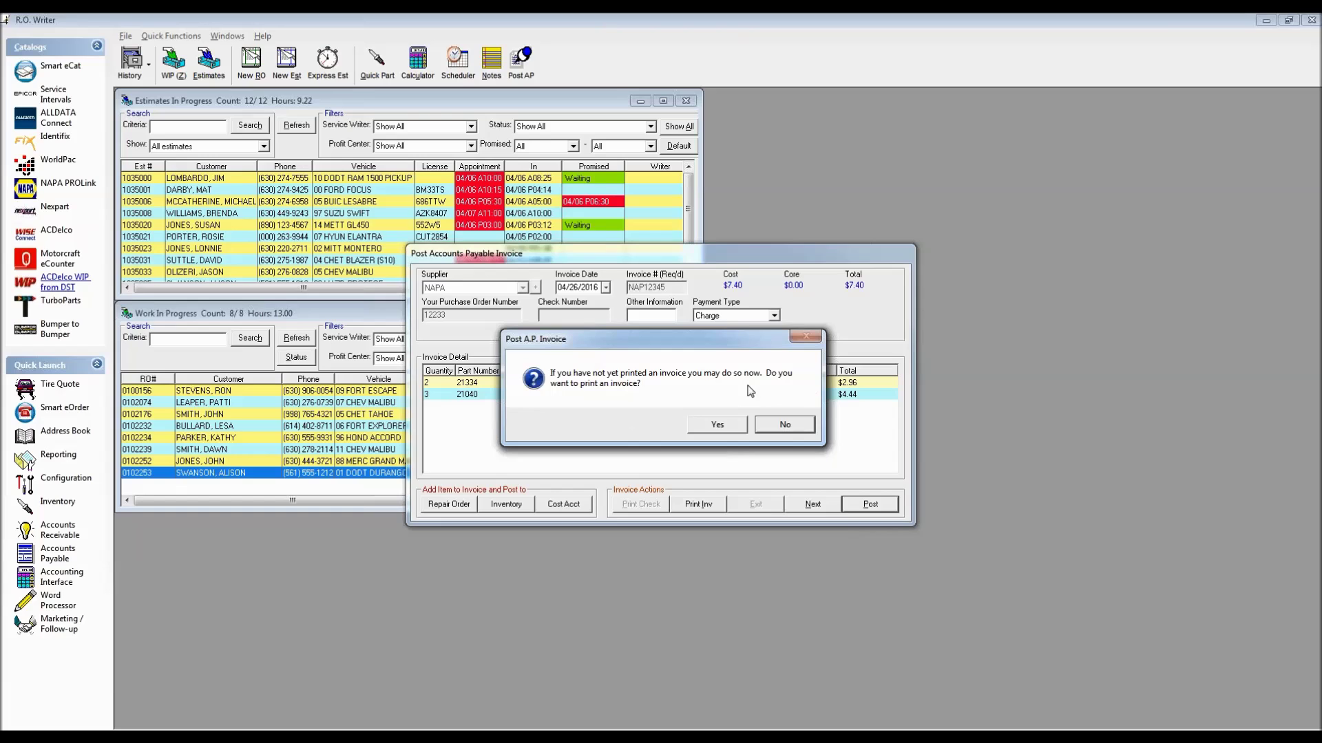
left_click(783, 425)
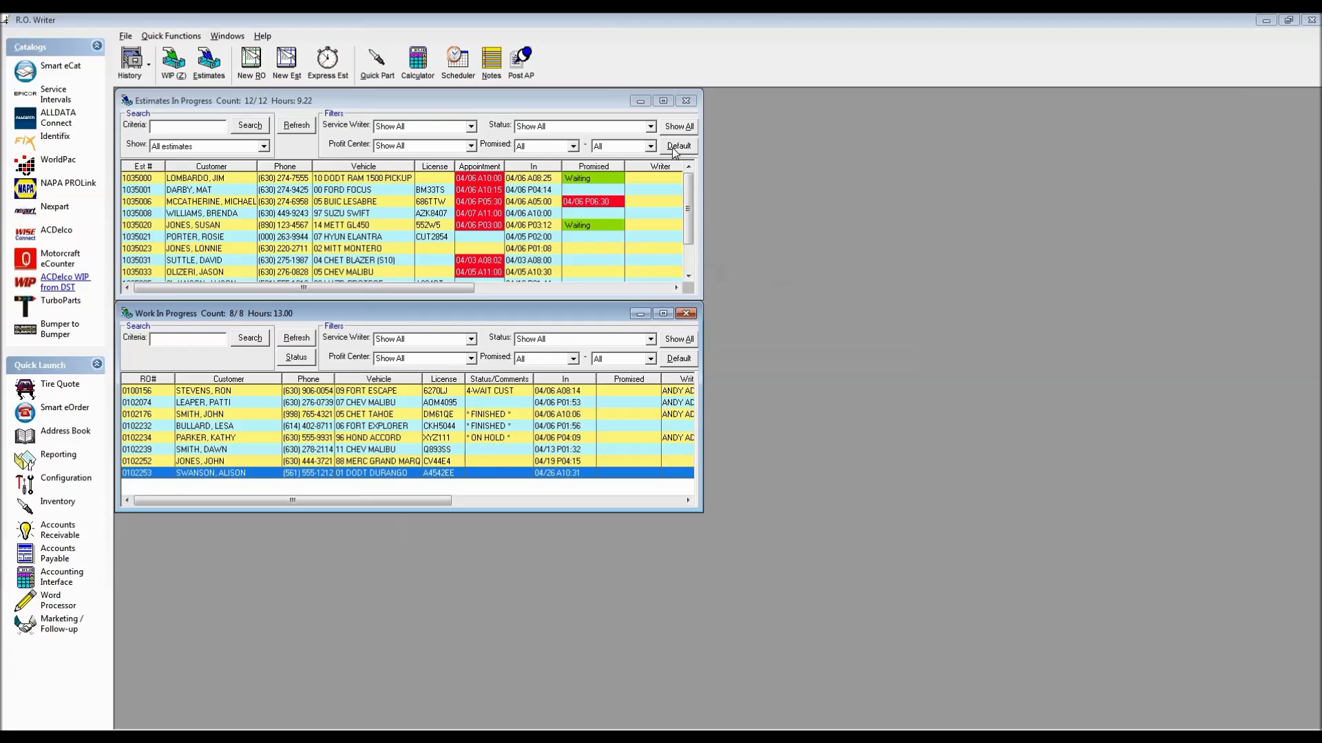
Open a new payables invoice for NAPA, enter invoice NAP123456, and continue to details
left_click(521, 59)
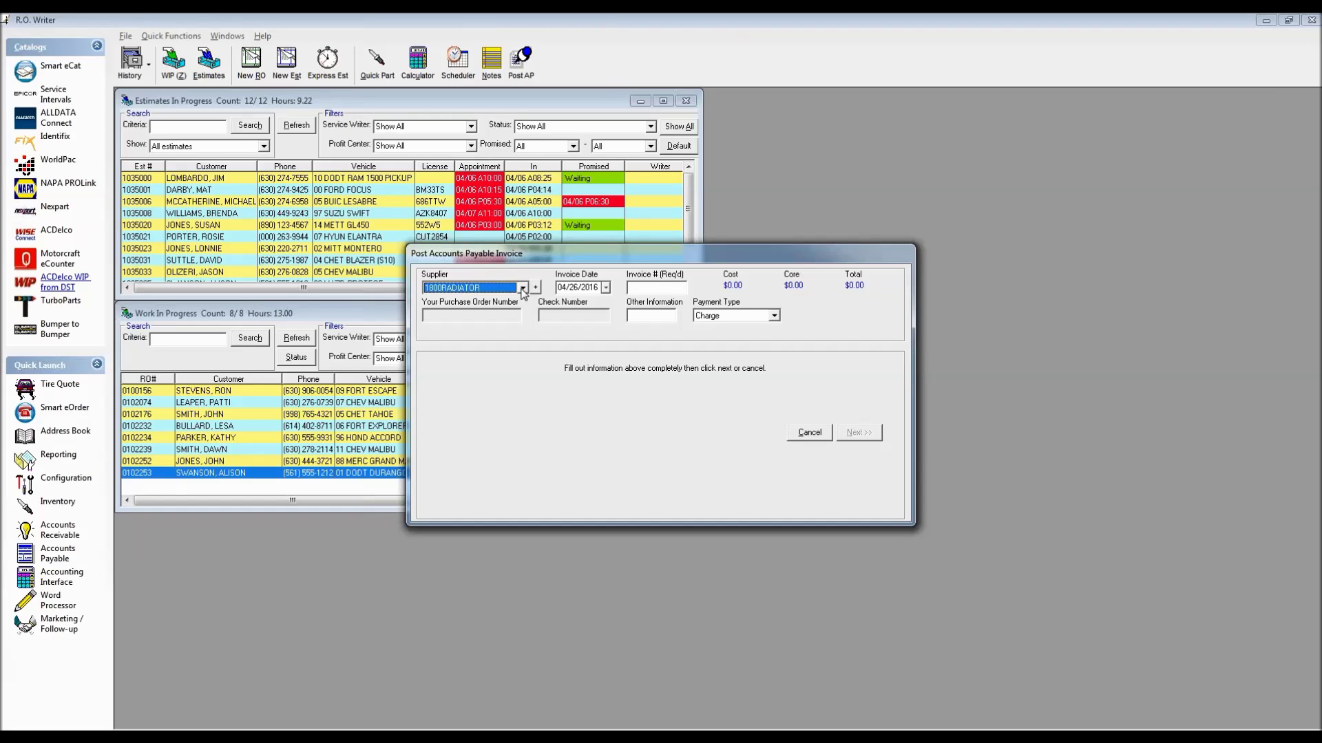
type("NAPA")
left_click(654, 289)
type("NAP123456")
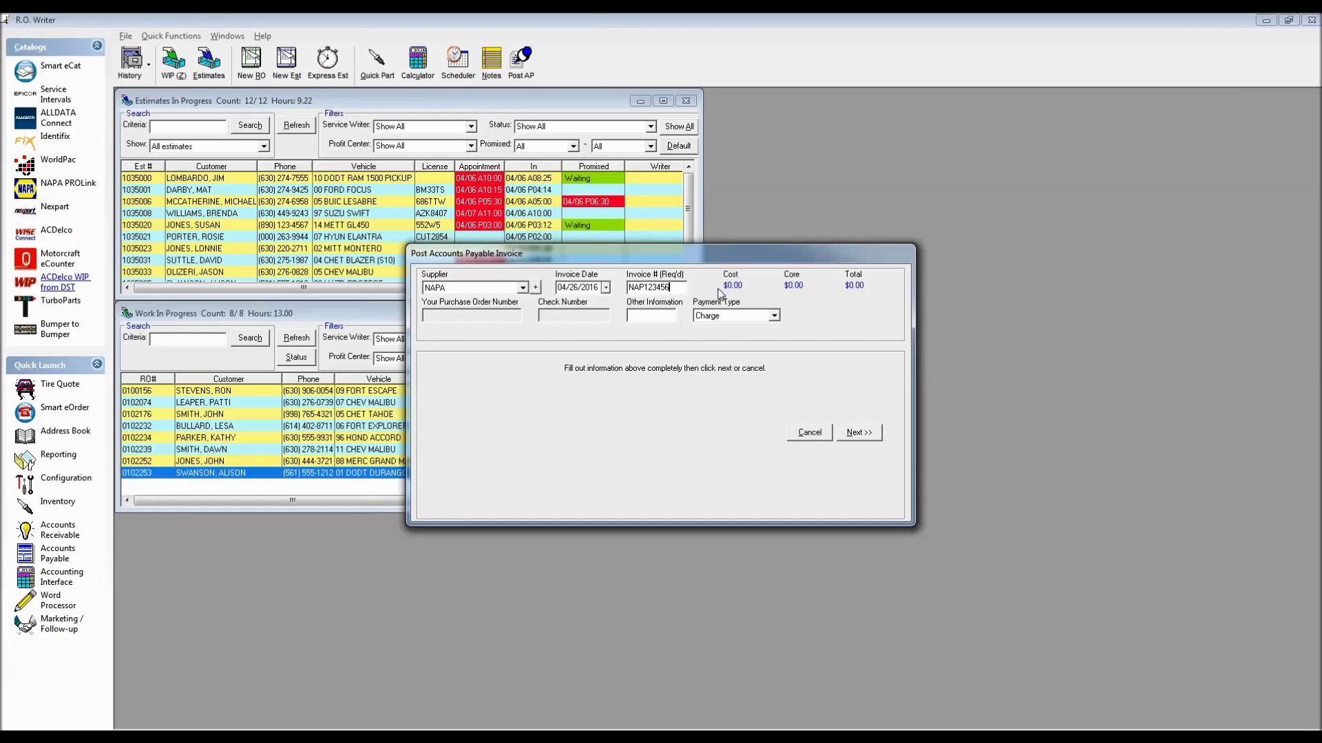
left_click(859, 433)
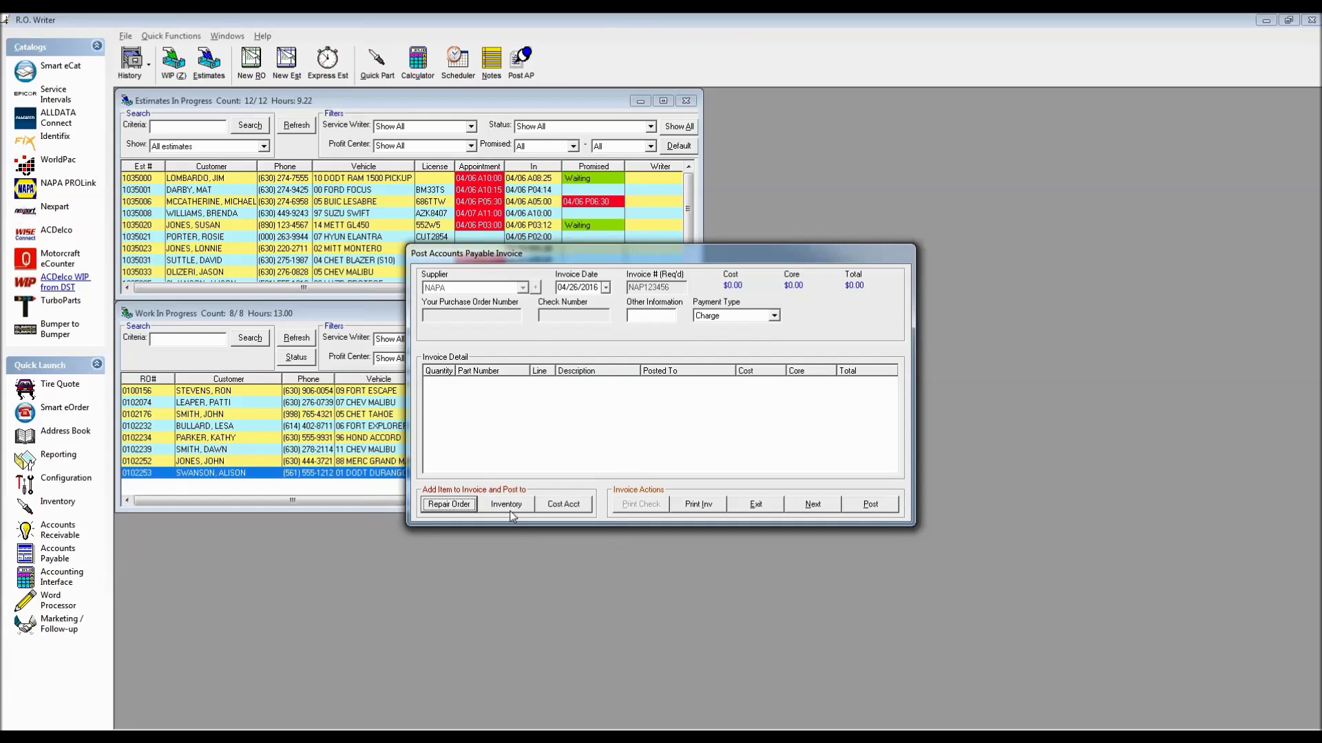
Enter a $17.85 cost-account charge to SHOP SUPPLIES for the NAPA invoice
left_click(575, 508)
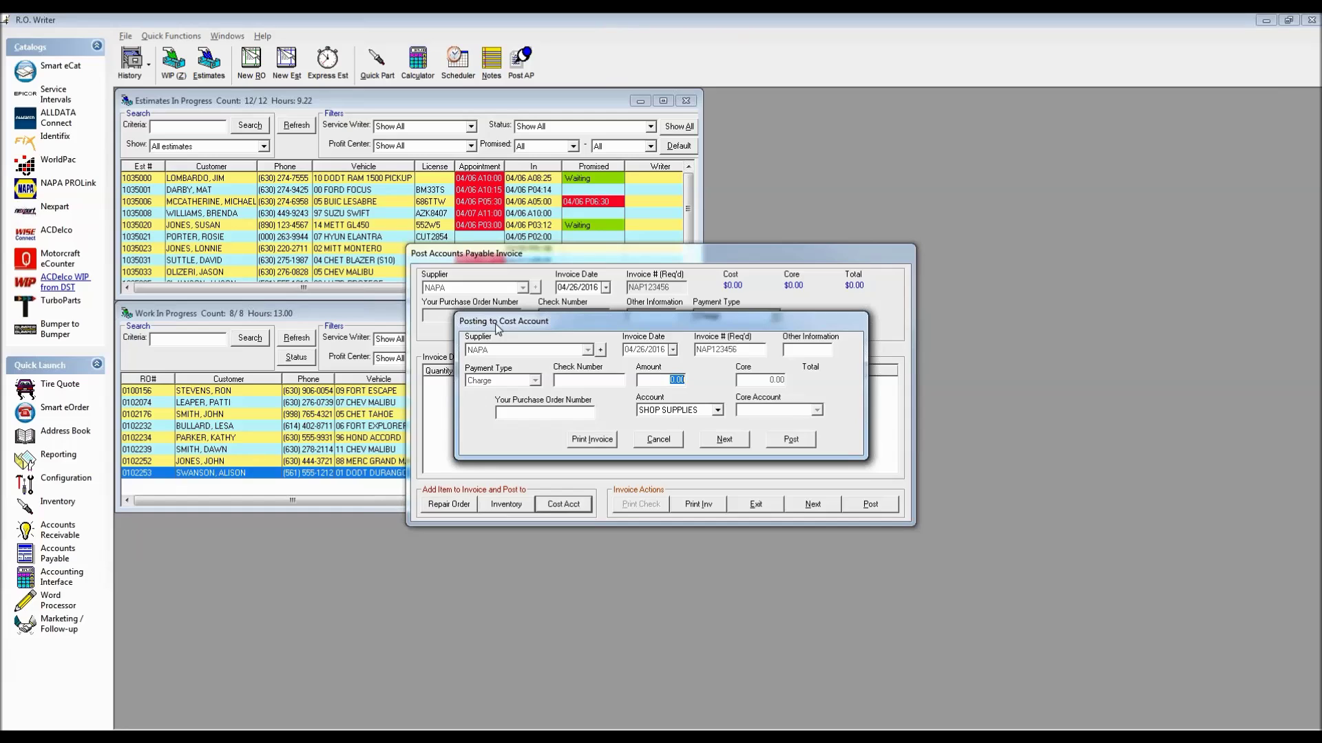
type(".01785")
Post the $17.85 shop supplies line, then post the NAPA invoice with its purchase order number
left_click(792, 442)
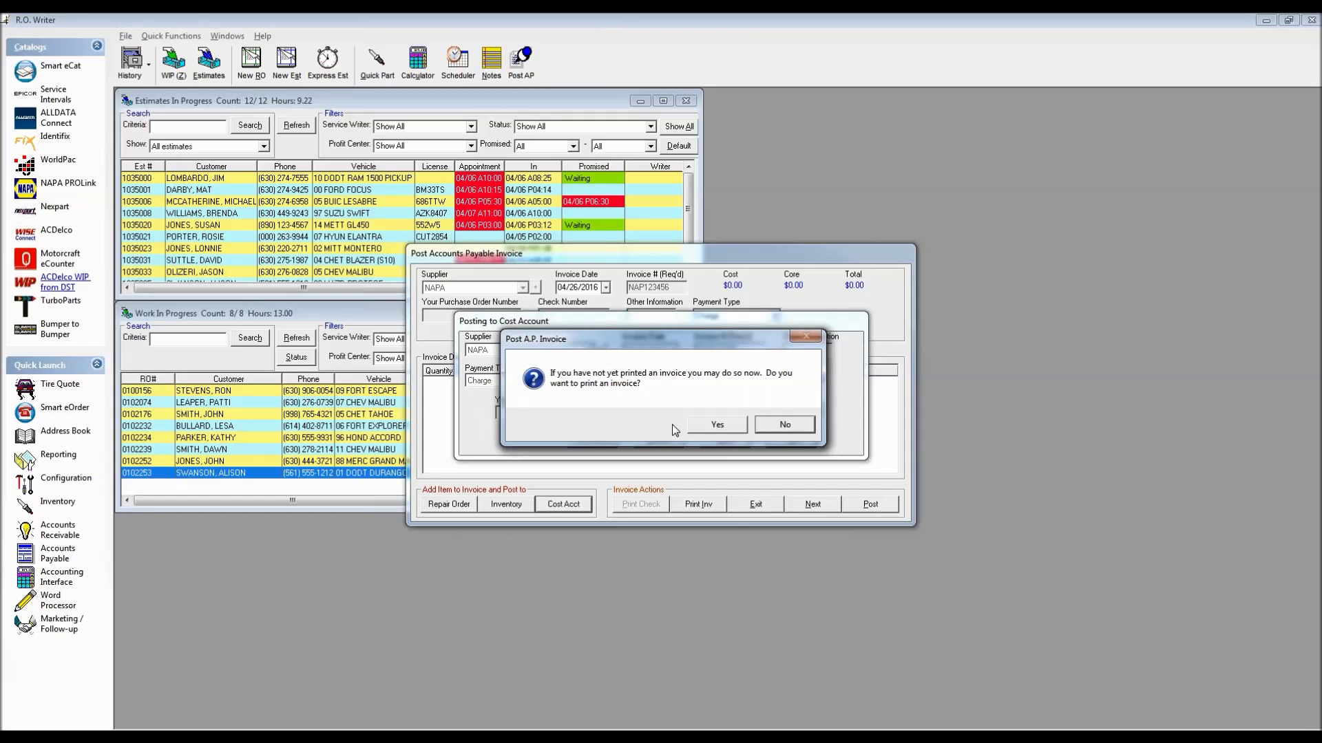
left_click(791, 427)
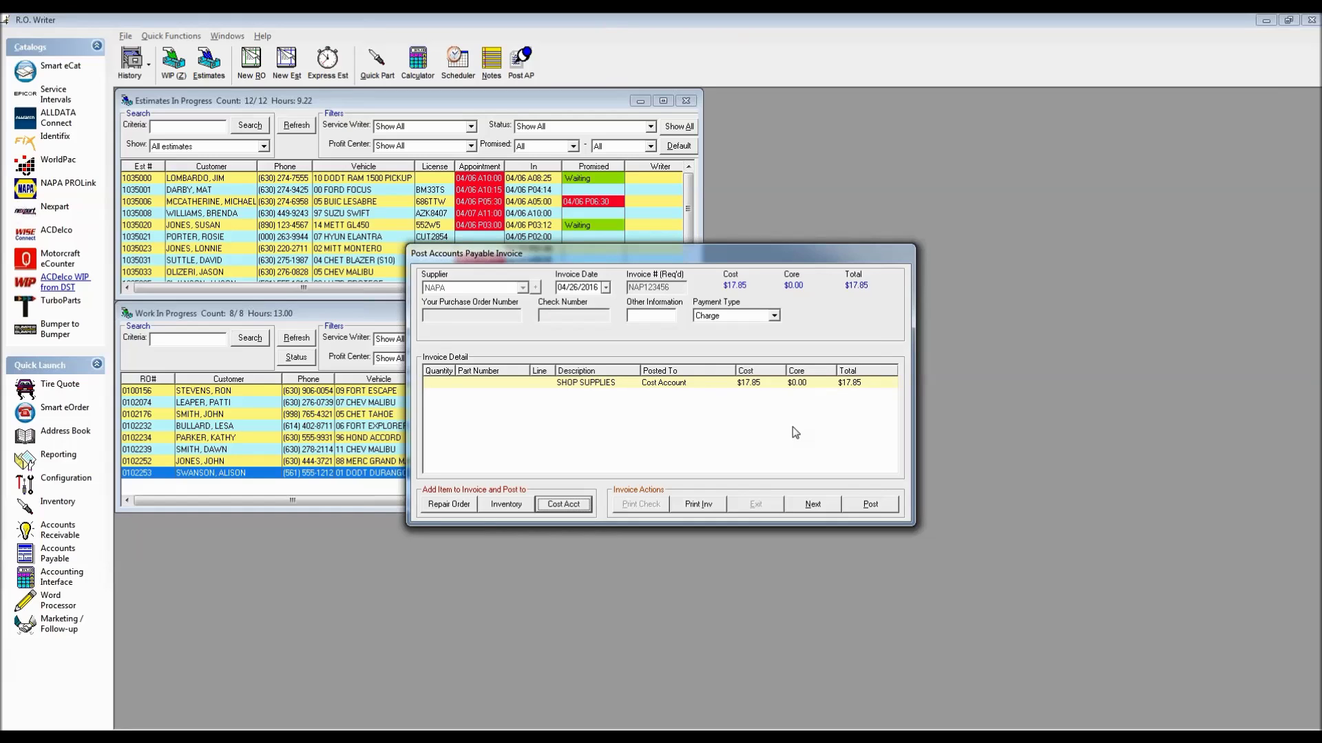
left_click(876, 505)
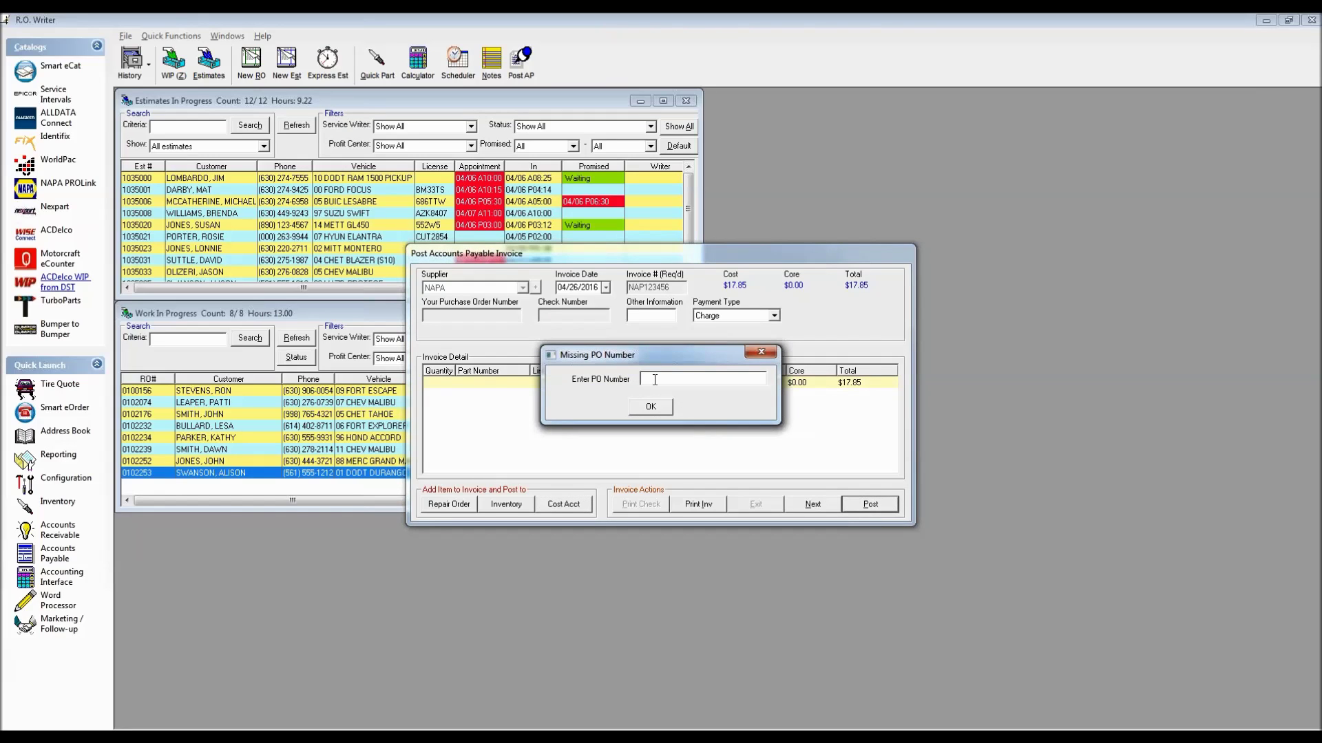
type("1133344")
left_click(651, 407)
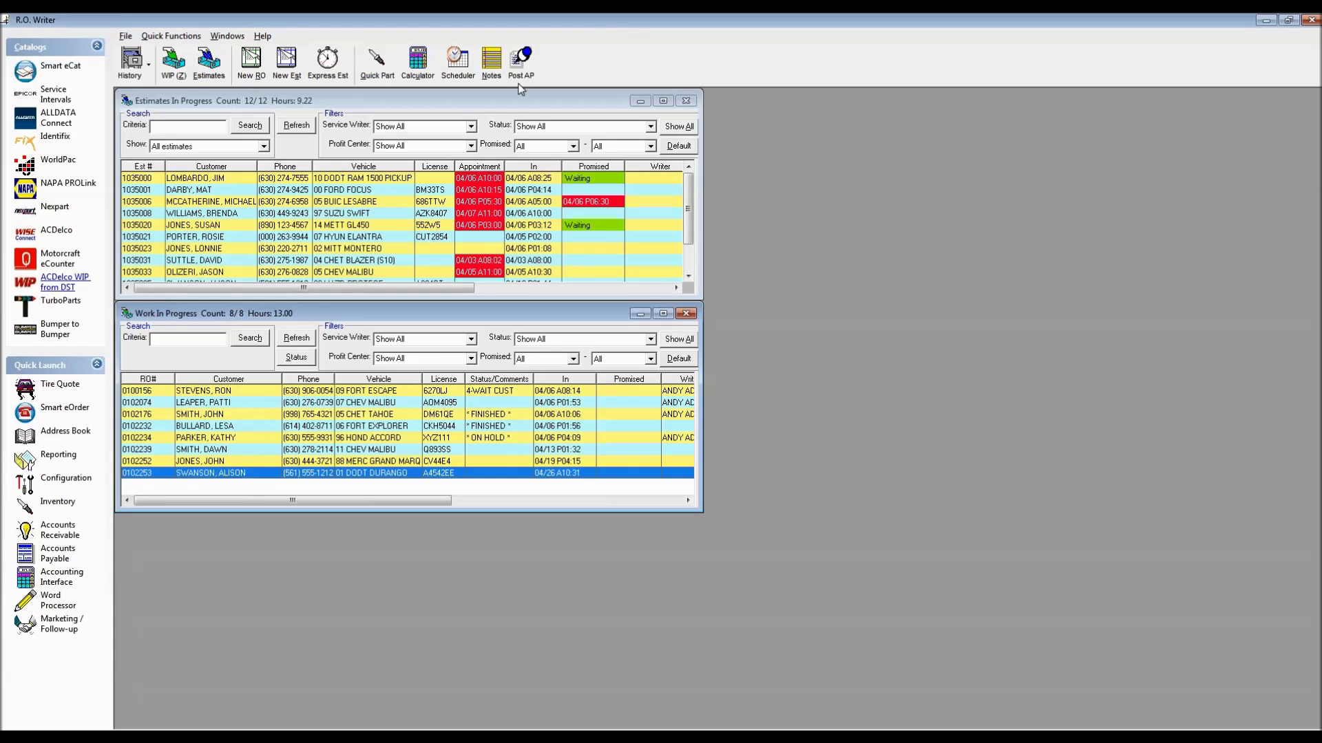
Open a new Post Accounts Payable Invoice from the Post AP toolbar button
left_click(521, 63)
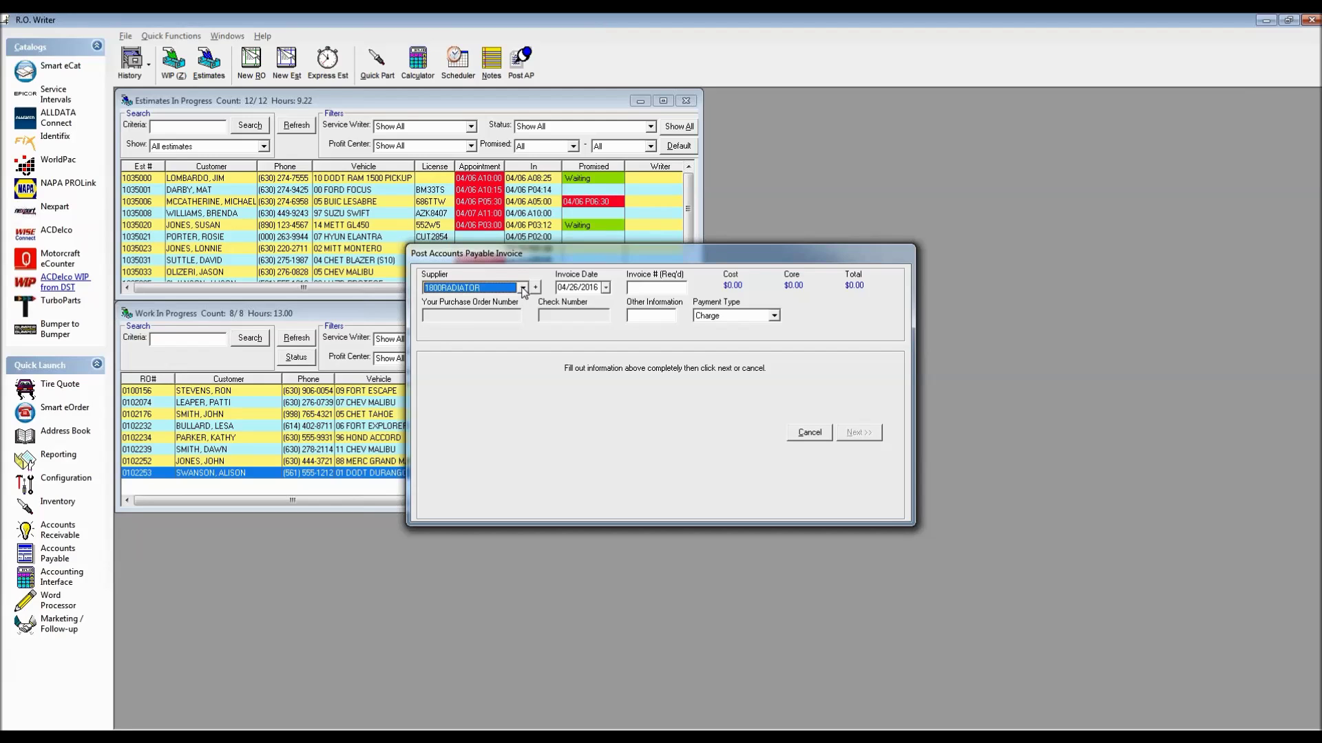
Set supplier FOOD FOR EMPLOYEES, invoice number PIZZAHUT and Petty Cash payment, then advance to invoice detail
left_click(524, 288)
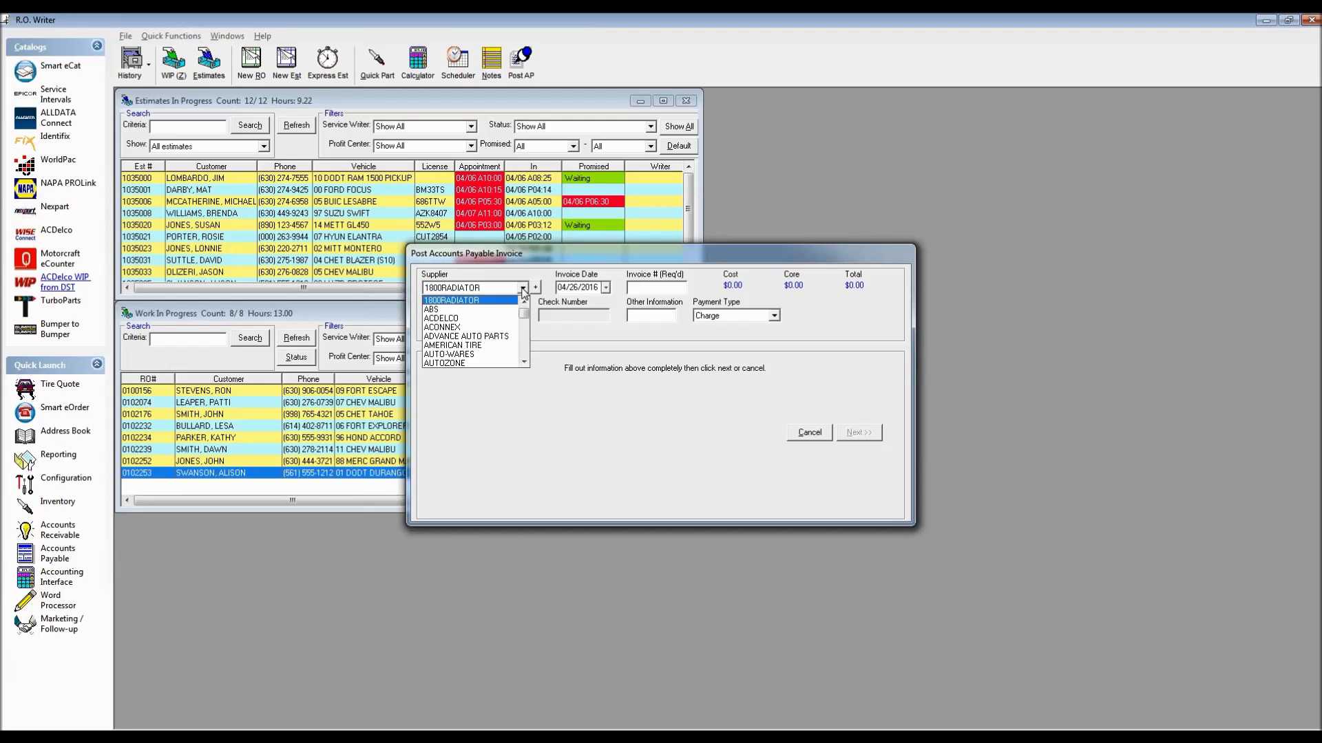
left_click(526, 355)
left_click(526, 354)
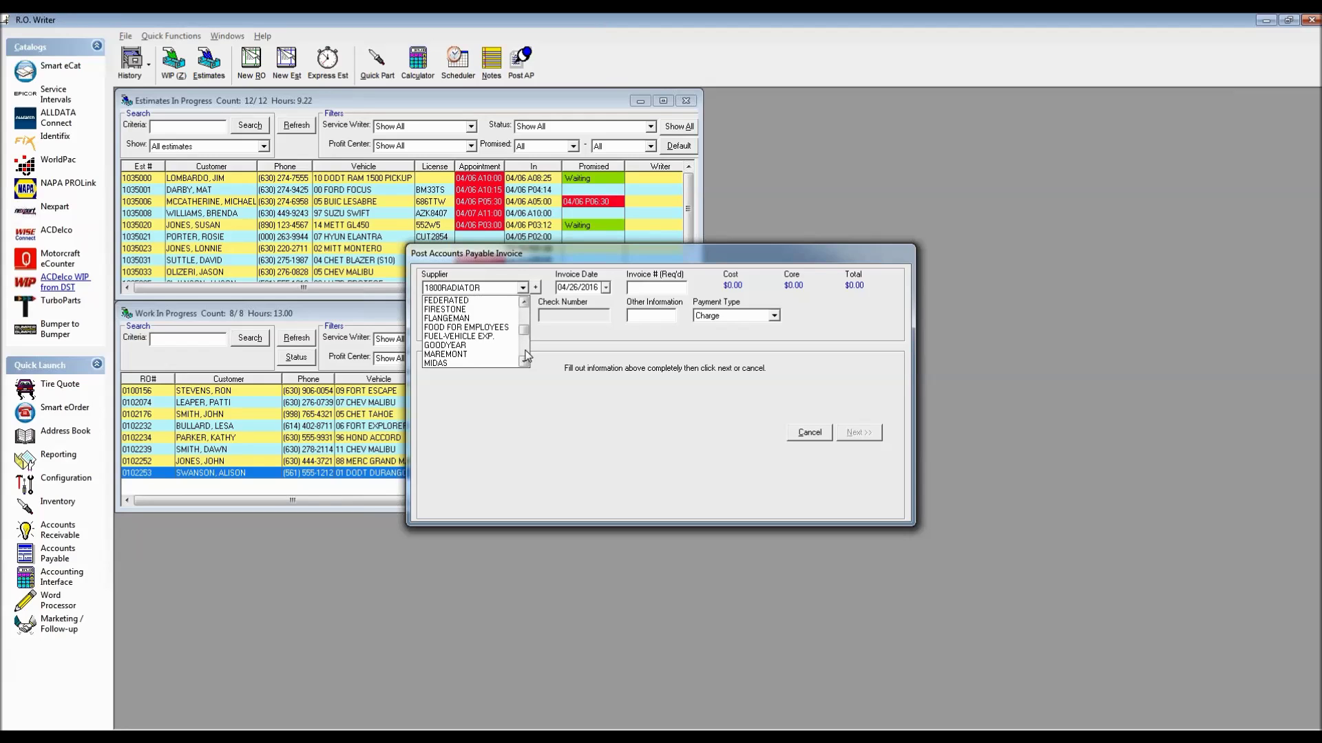
left_click(479, 328)
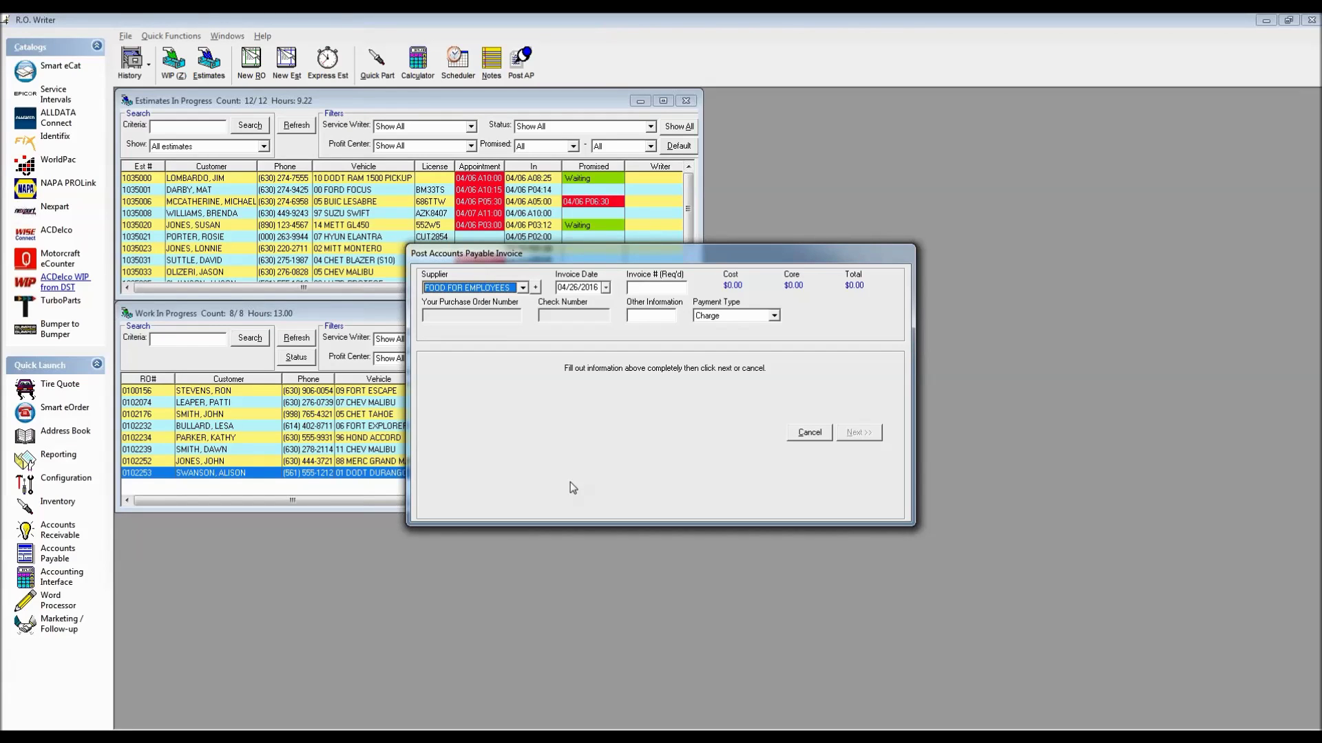
left_click(647, 287)
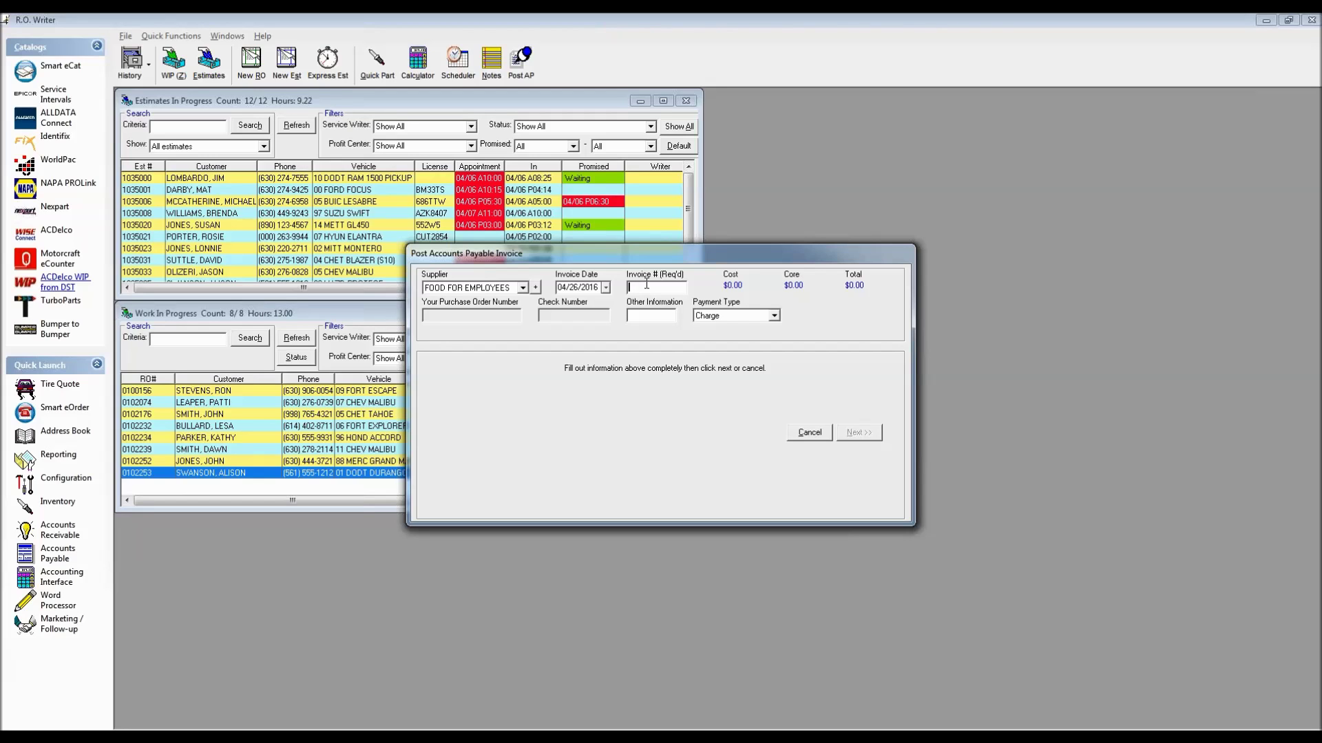
type("PIZZAHUT")
left_click(774, 316)
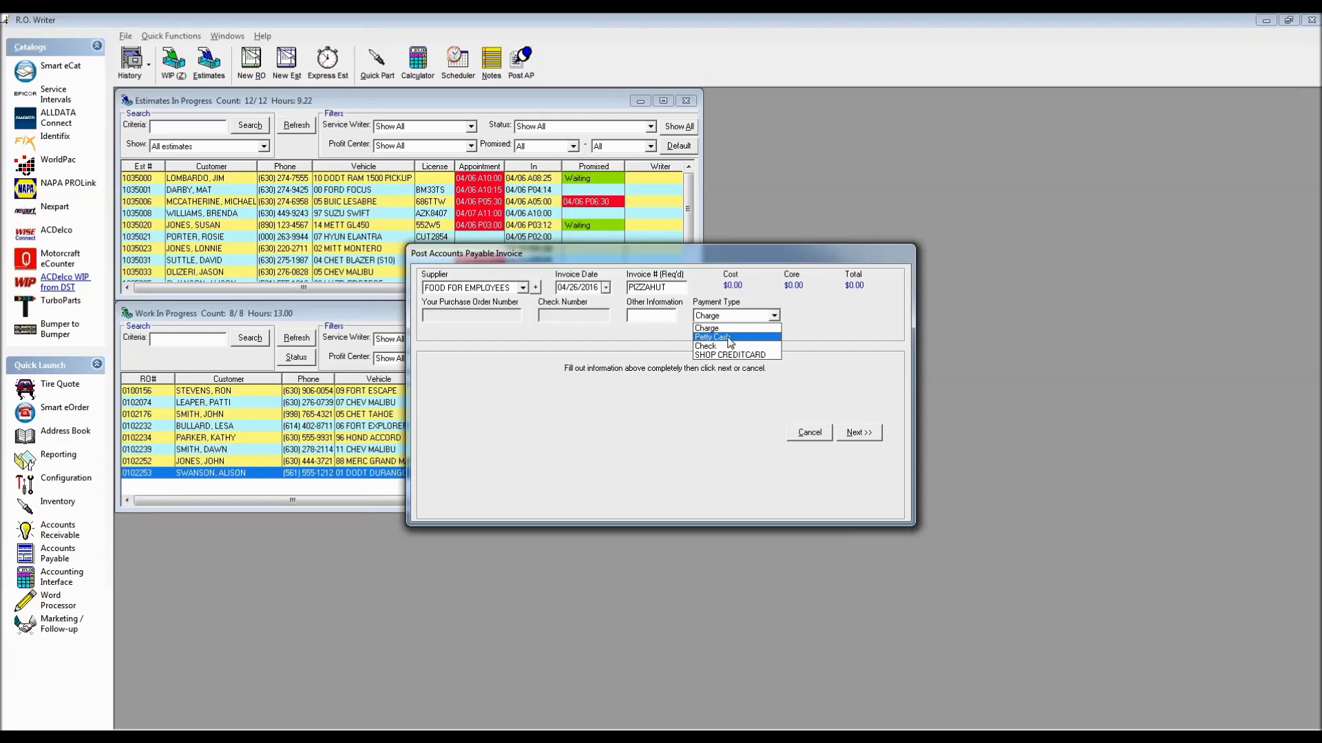
left_click(729, 337)
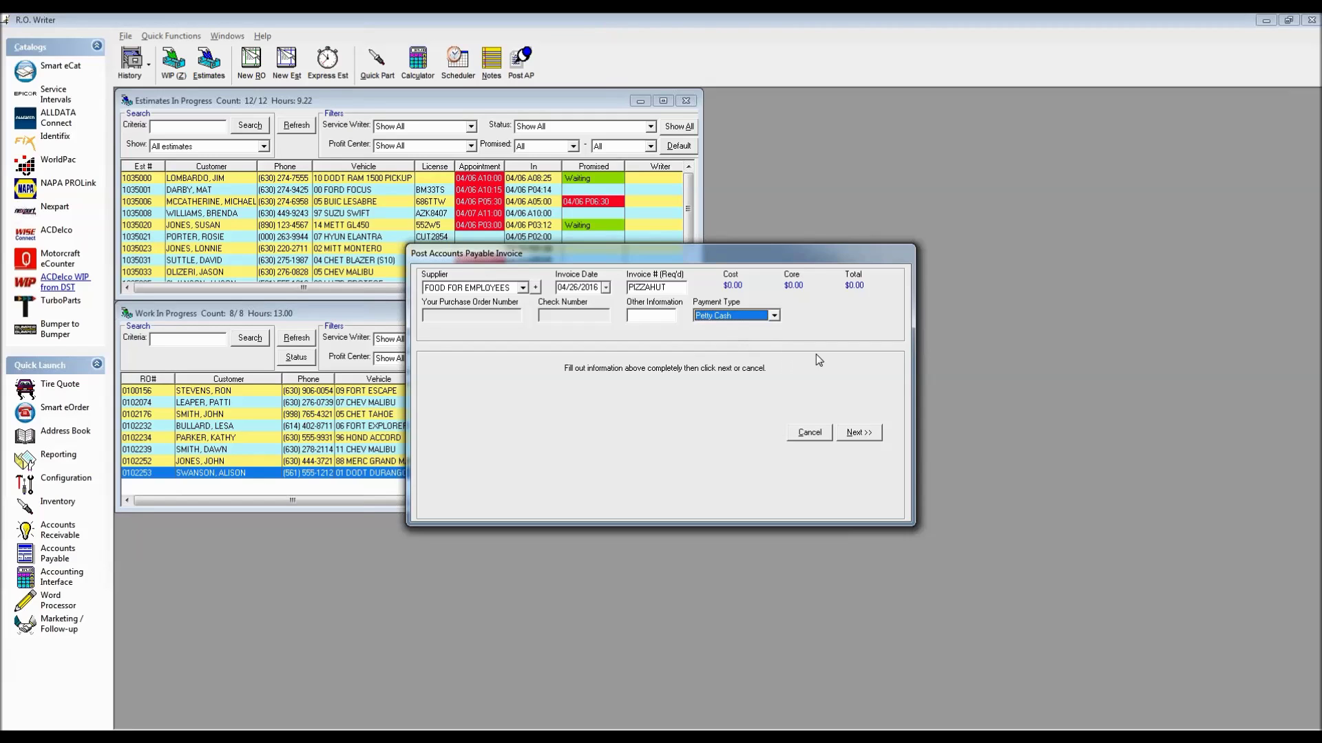
left_click(859, 433)
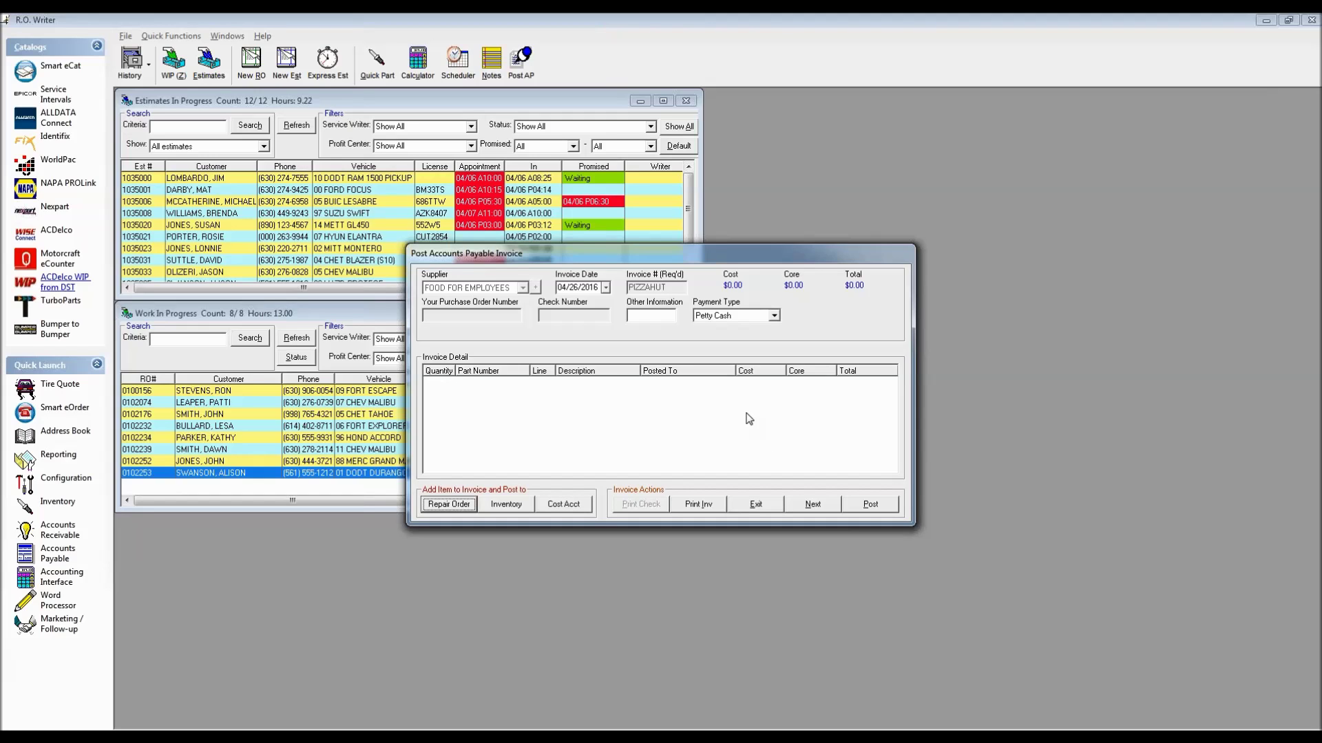
Post a $21.17 SHOP EXPENSE cost-account line to the invoice, declining to print it
left_click(563, 506)
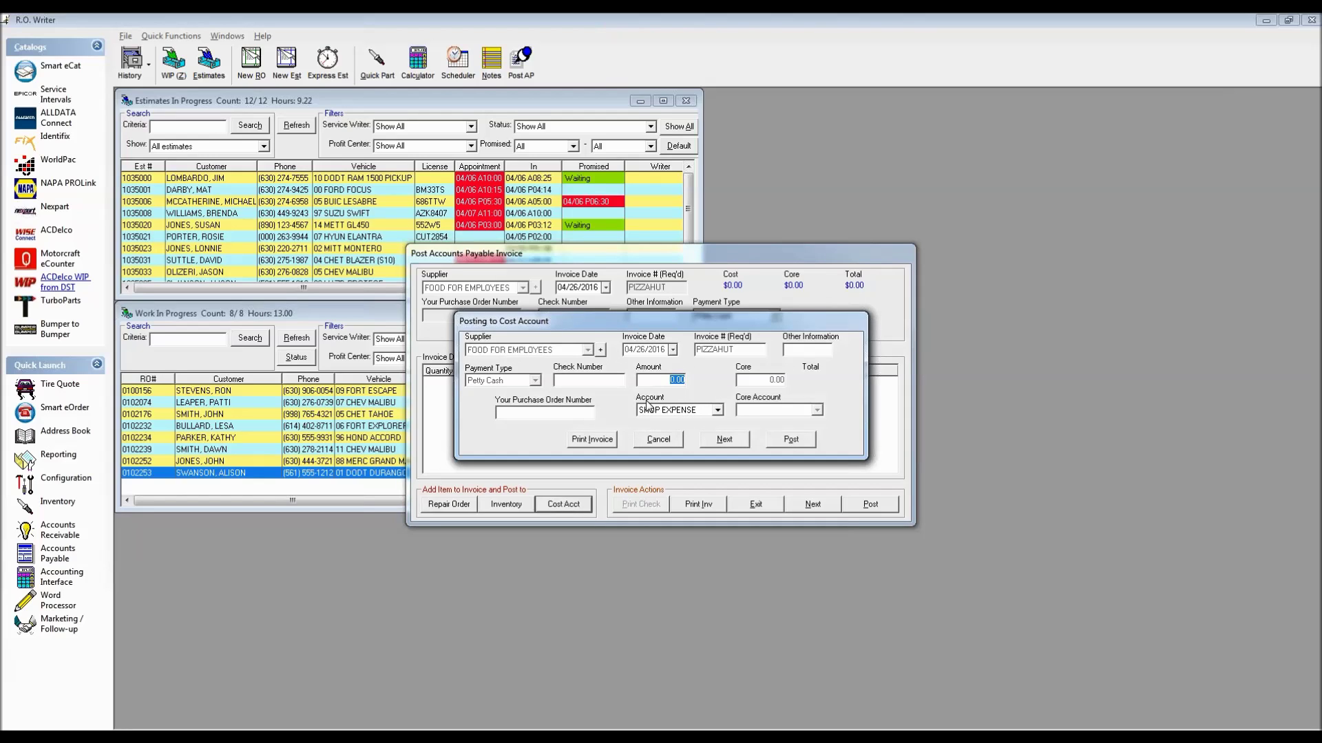
type("21.17")
left_click(791, 439)
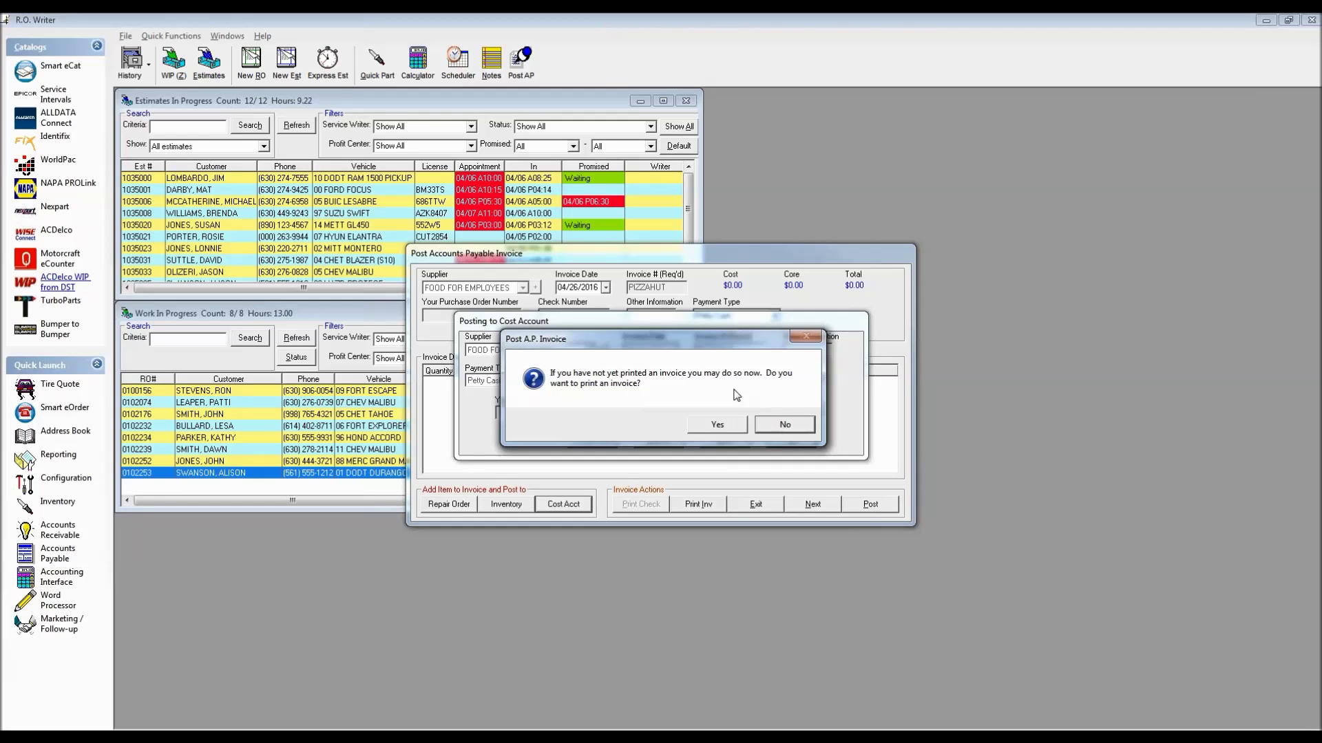
left_click(785, 426)
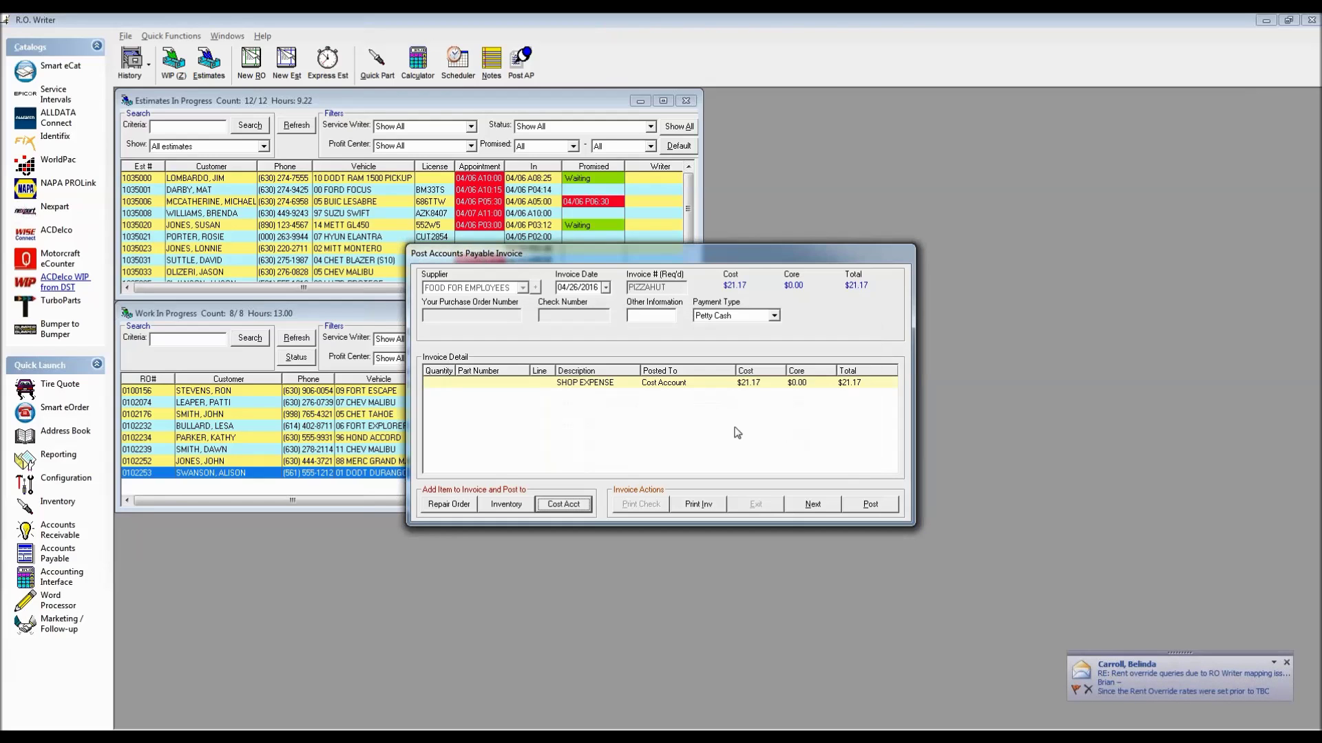
Post the FOOD FOR EMPLOYEES petty-cash invoice, supplying a PO number when prompted
left_click(878, 503)
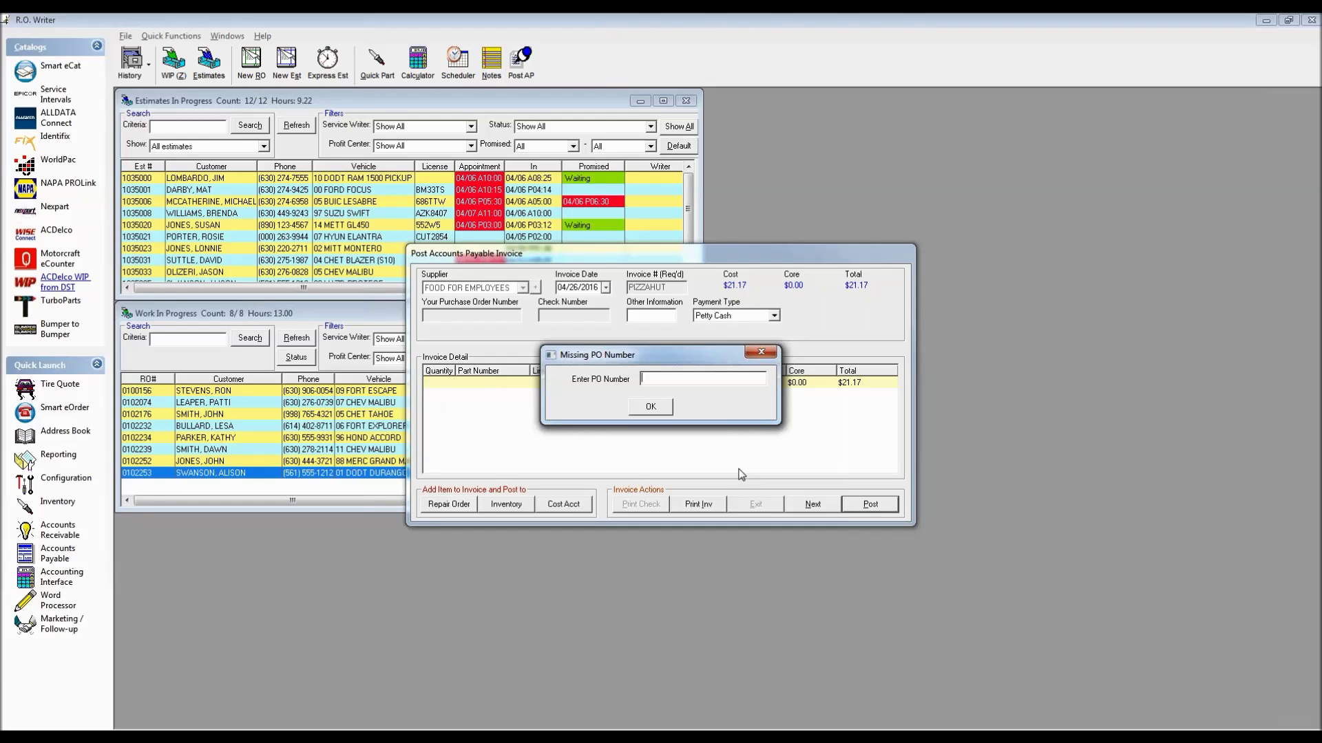
type("Steve")
left_click(645, 406)
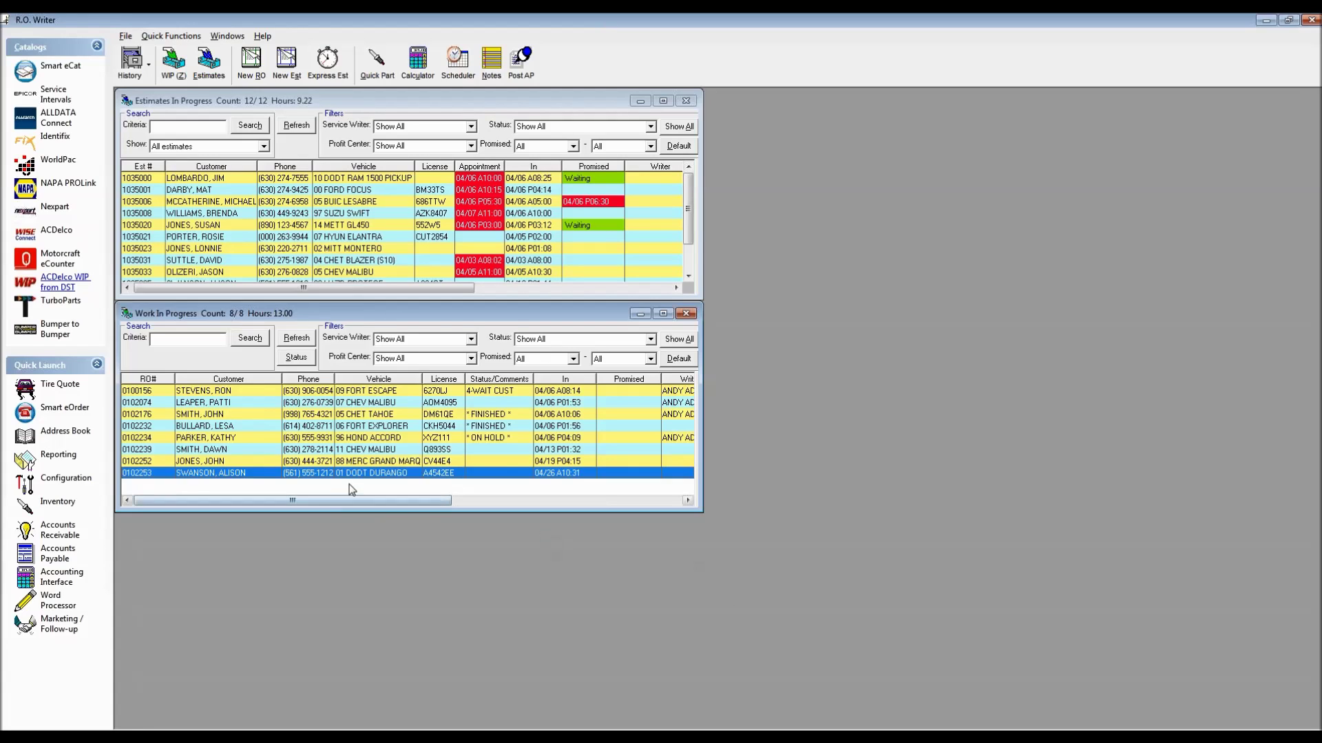
Reopen the 2001 Durango order, view the Starter labor without changes, and begin a new labor line
double_click(206, 473)
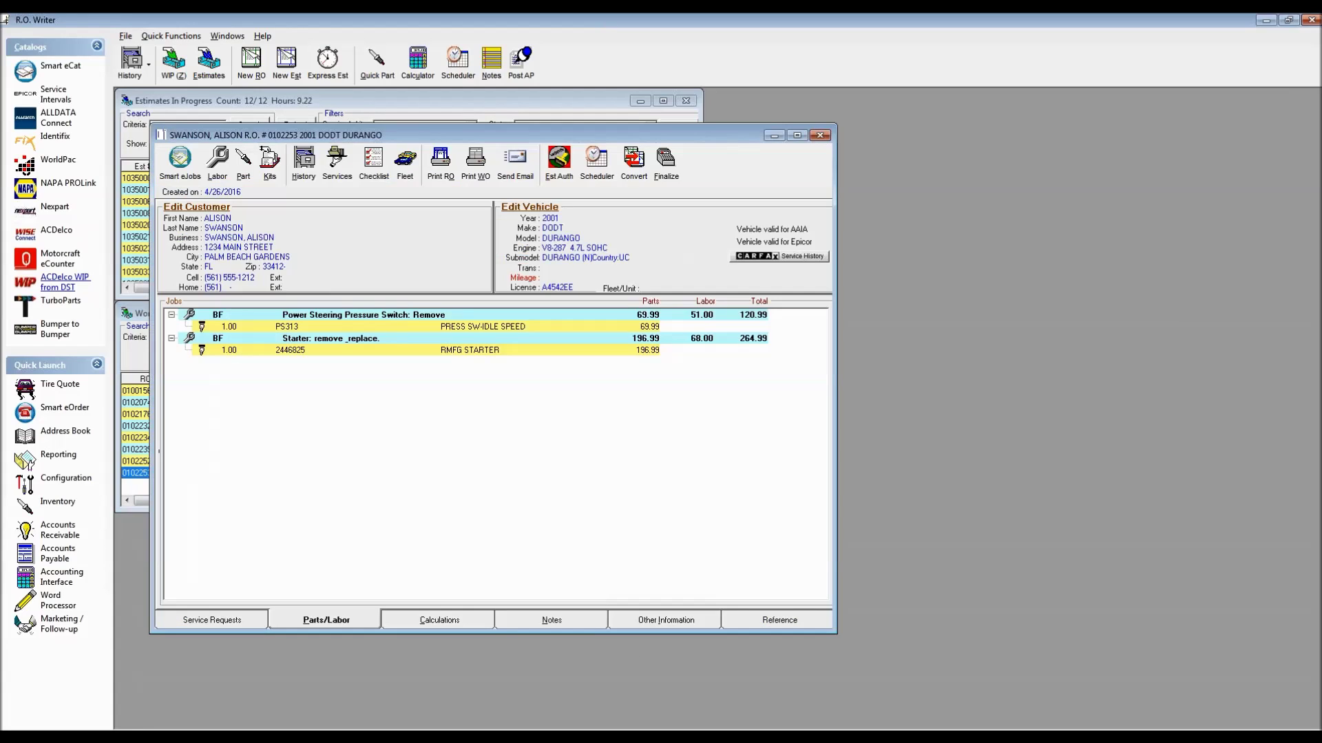
left_click(409, 339)
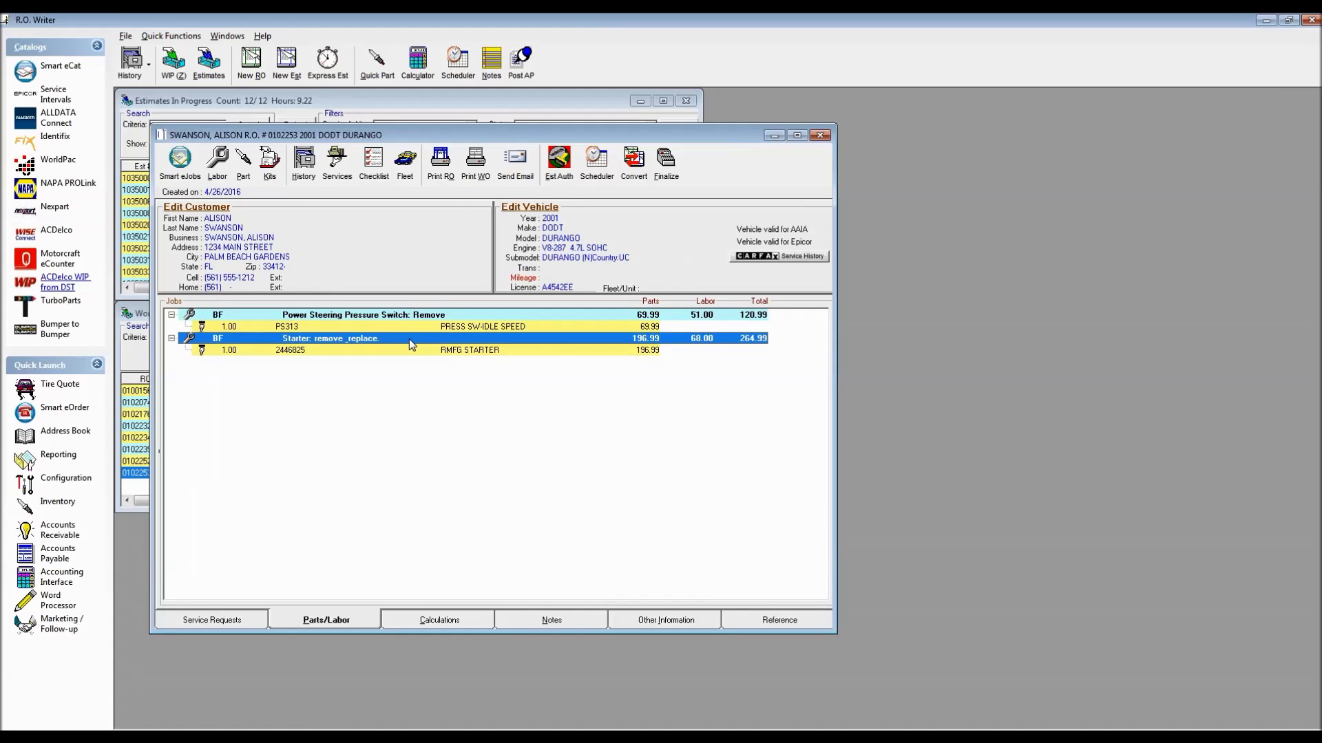
double_click(408, 339)
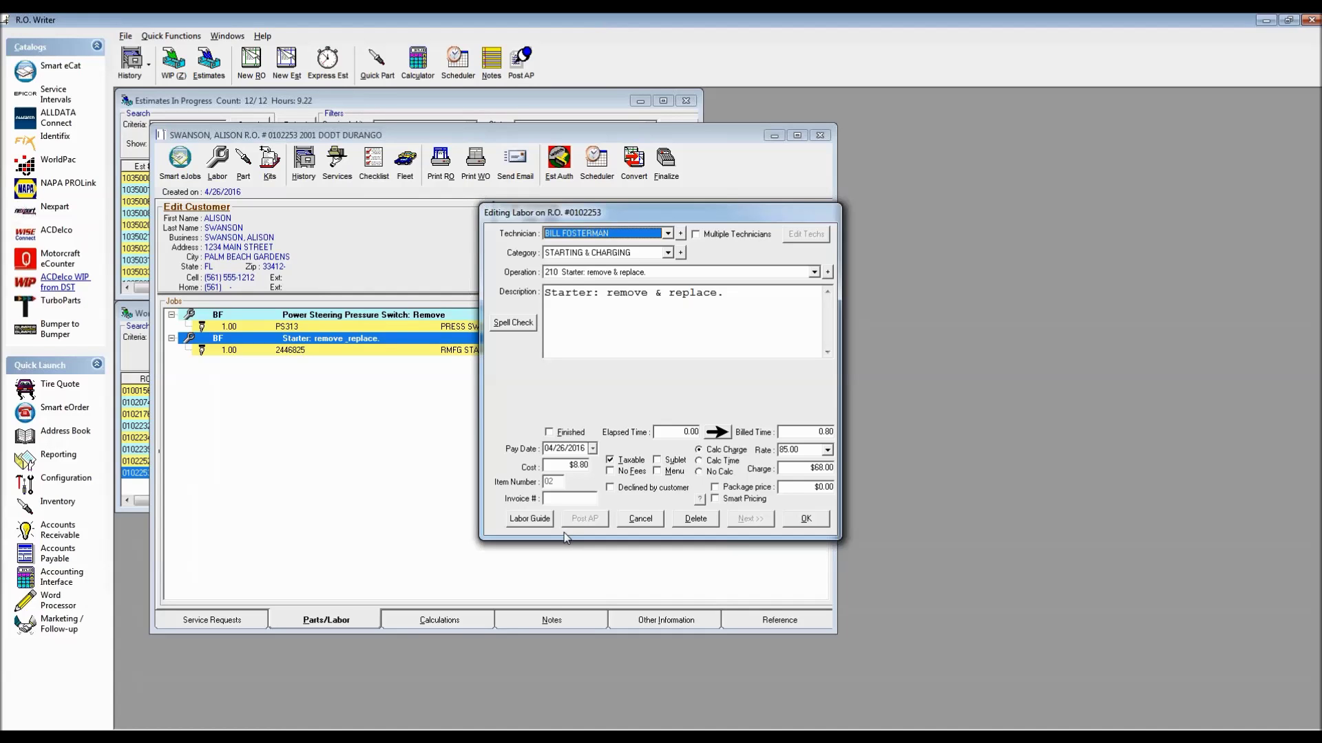
left_click(639, 519)
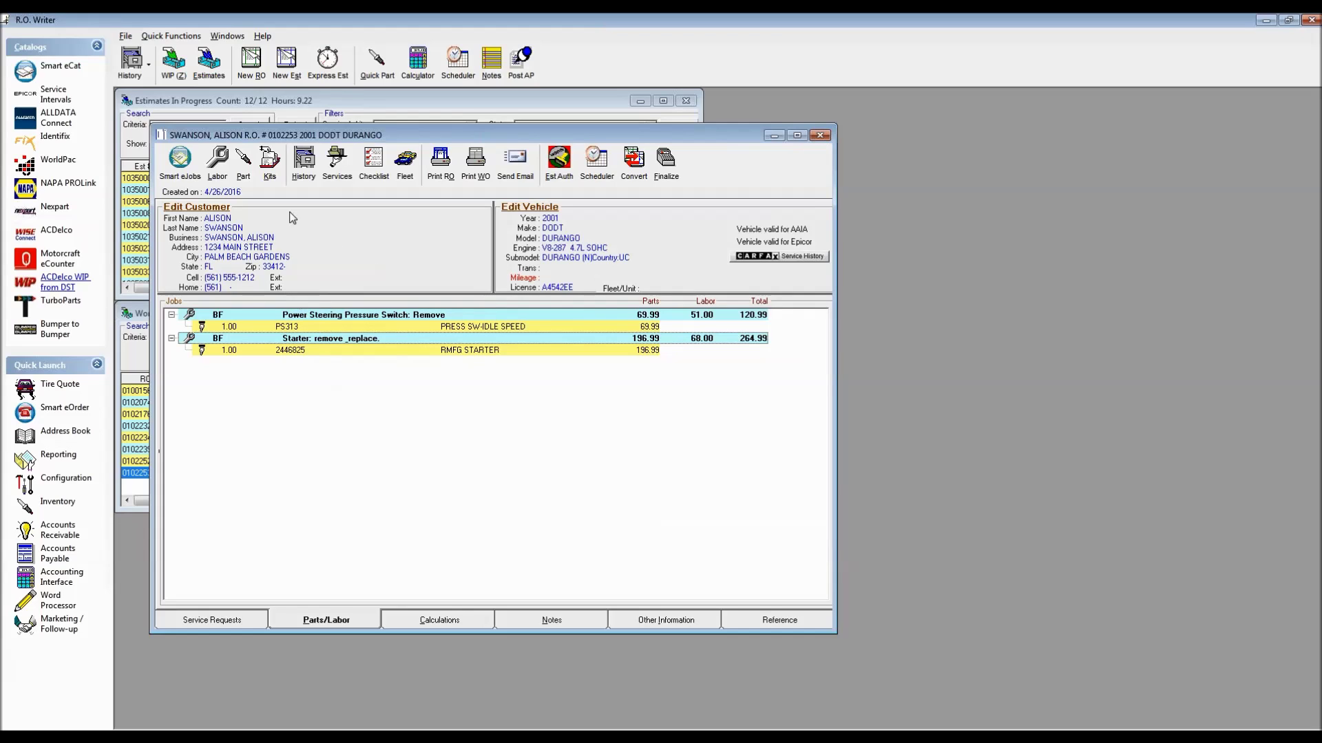
left_click(217, 160)
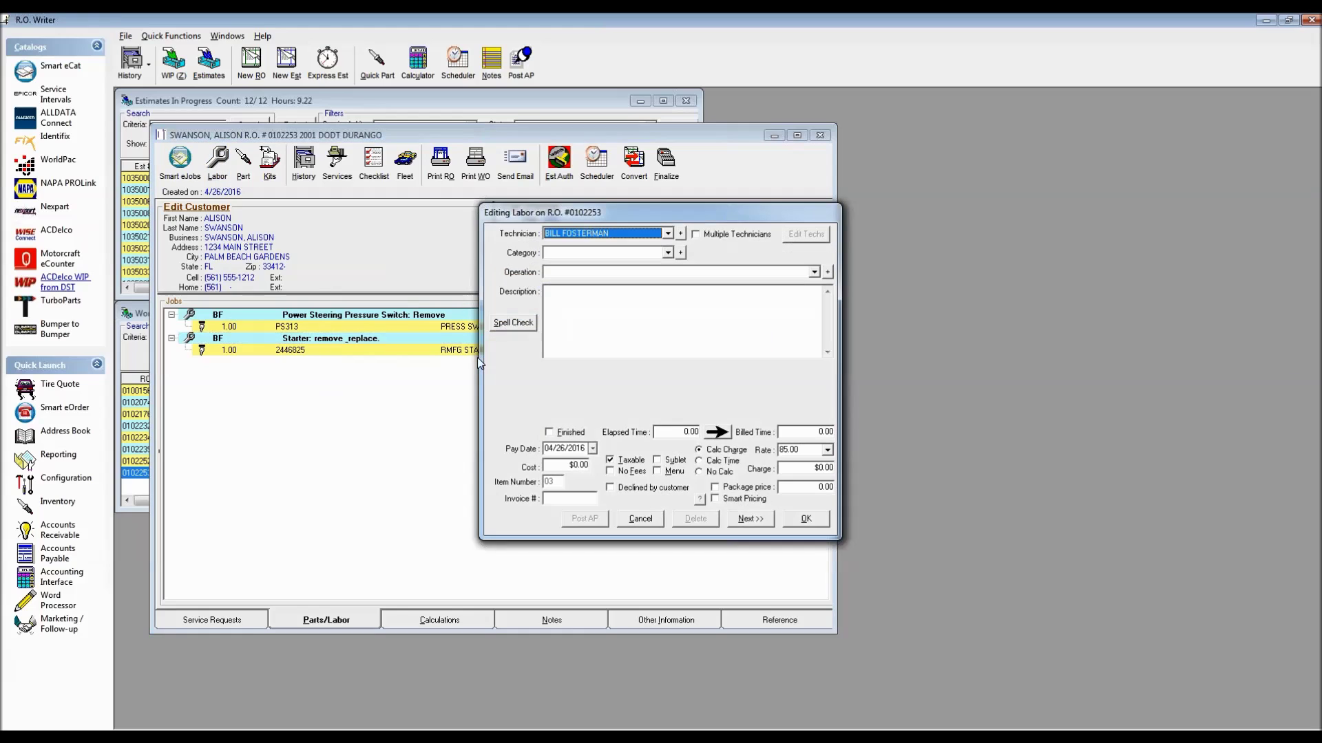
Set the new labor line's category to SUBLET/OUTSIDE SERV. and operation to 020 Towing
left_click(667, 252)
left_click_drag(669, 272, 673, 313)
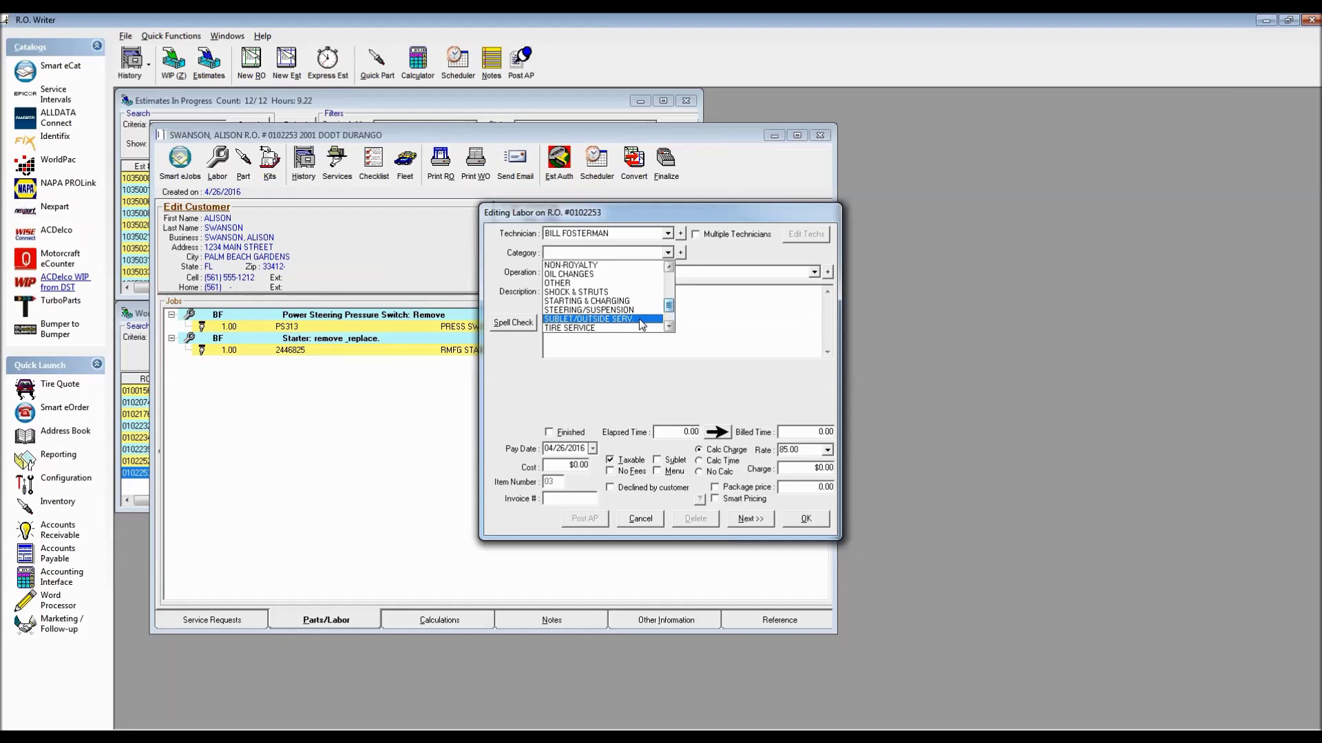
left_click(639, 319)
left_click(815, 273)
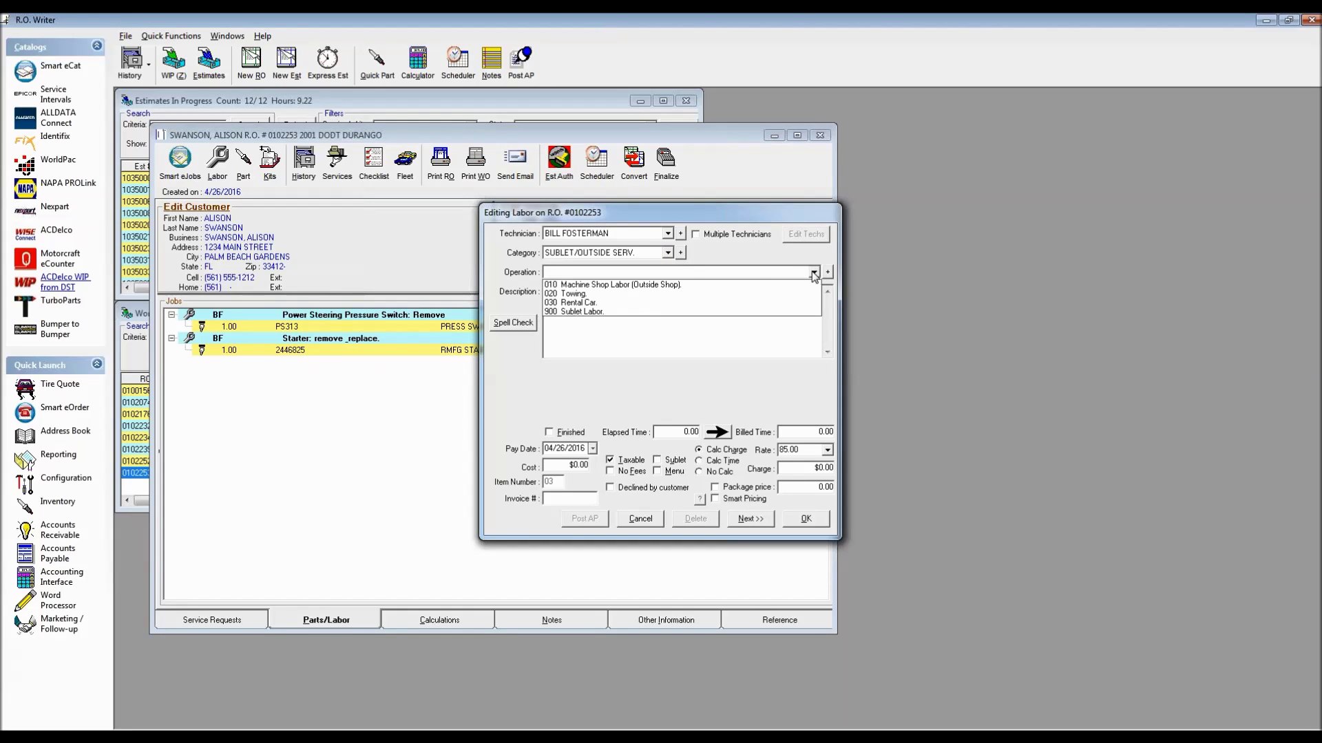
left_click(574, 297)
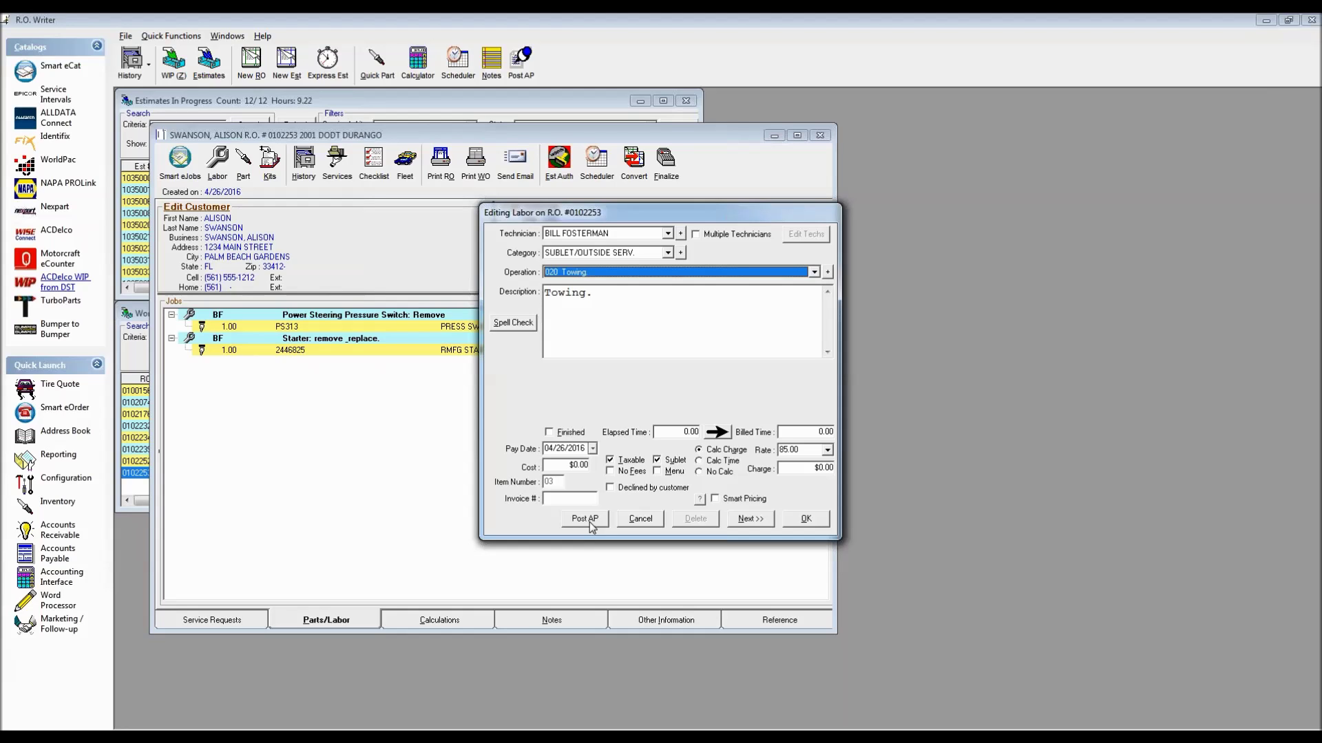
Mark the line as sublet, assign technician SHOP, and set $65.00 charge and $50.00 cost
left_click(672, 460)
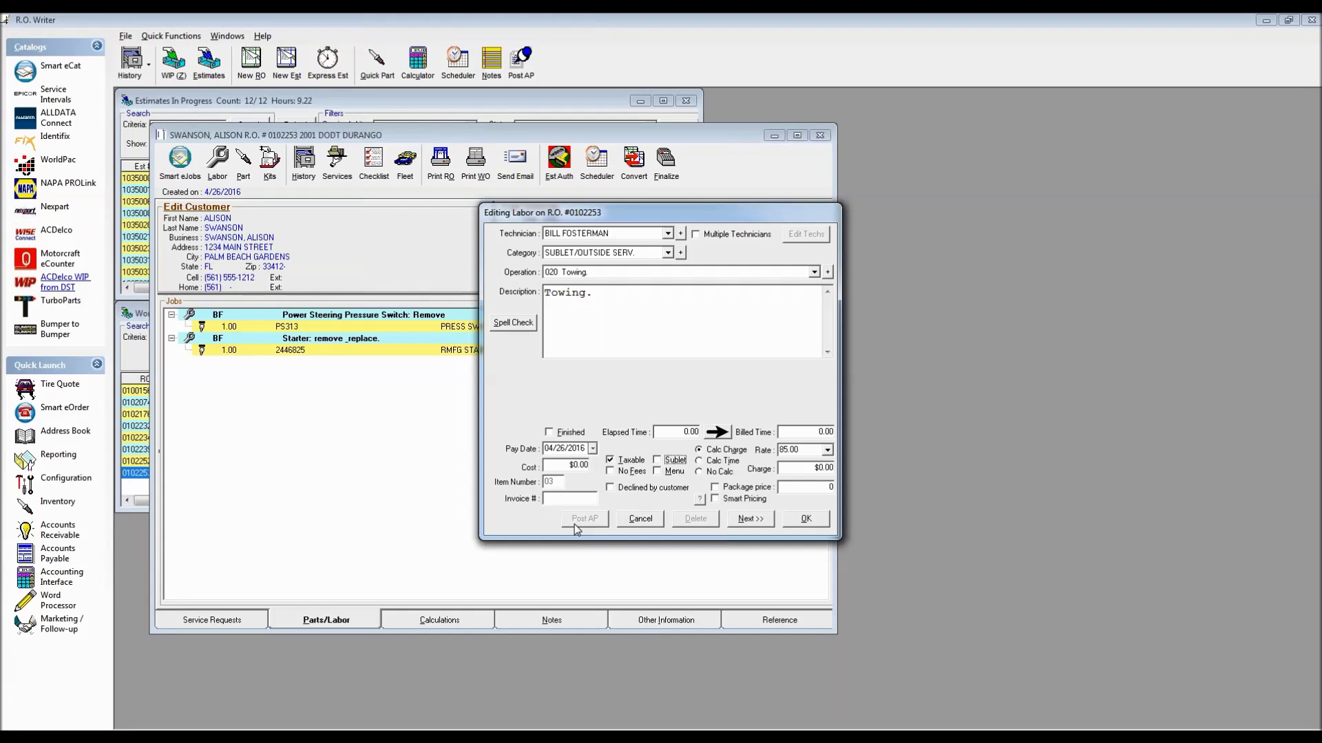
left_click(658, 461)
left_click(668, 235)
left_click(621, 270)
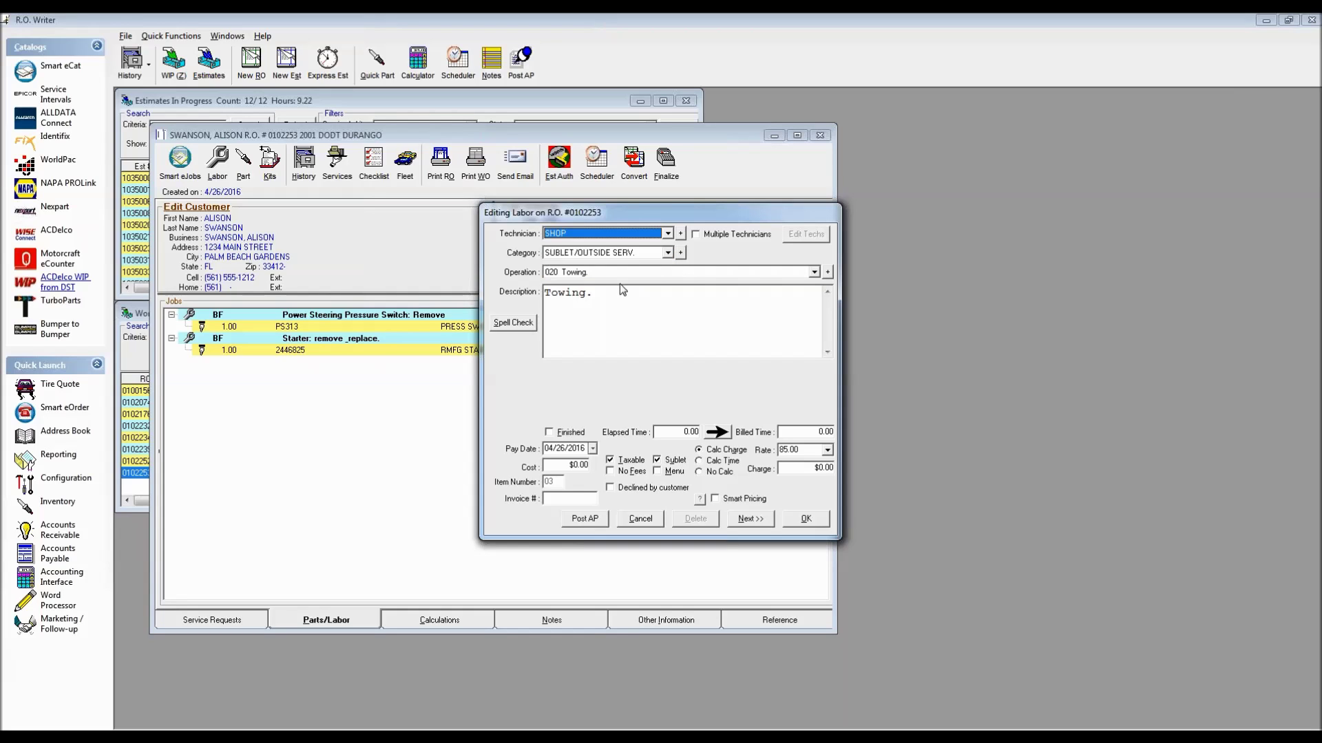
left_click(813, 470)
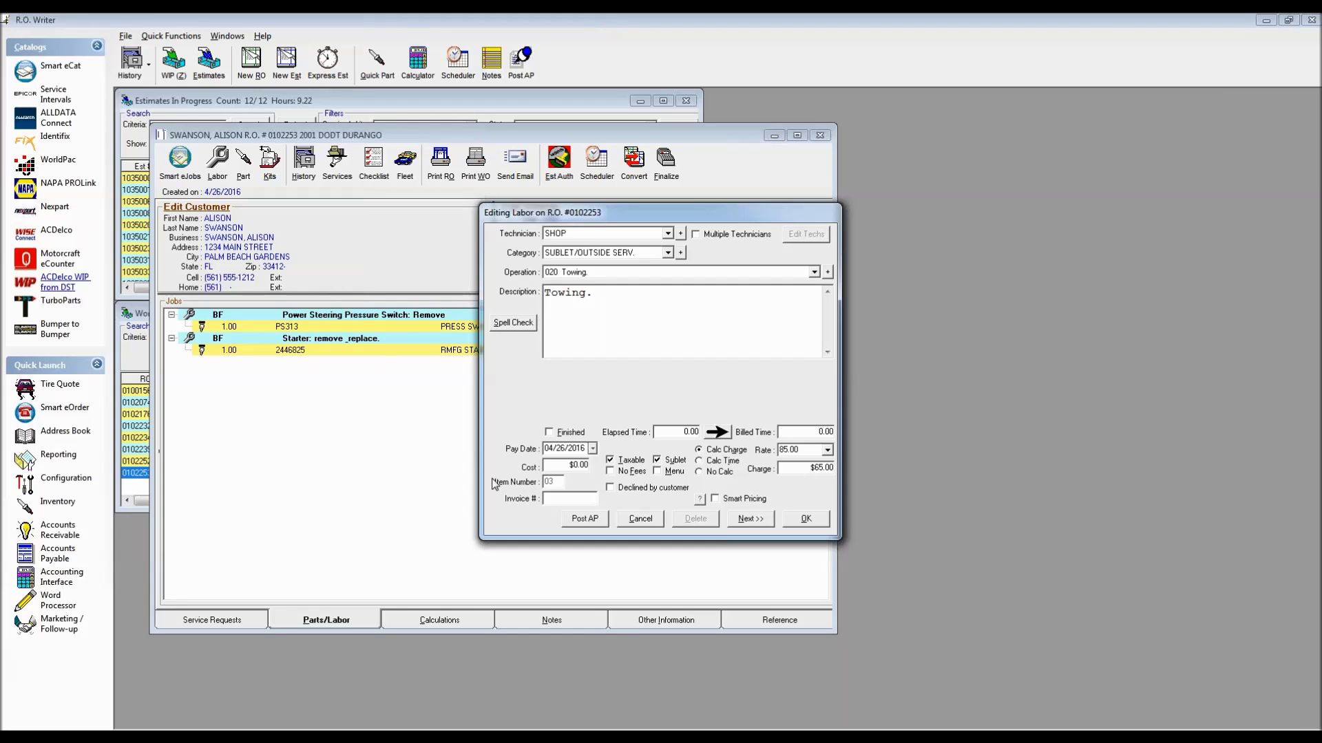
left_click(576, 466)
type("50")
Start the towing line's A/P invoice with Petty Cash and supplier CARTER'S TOWING, then open supplier records
left_click(581, 520)
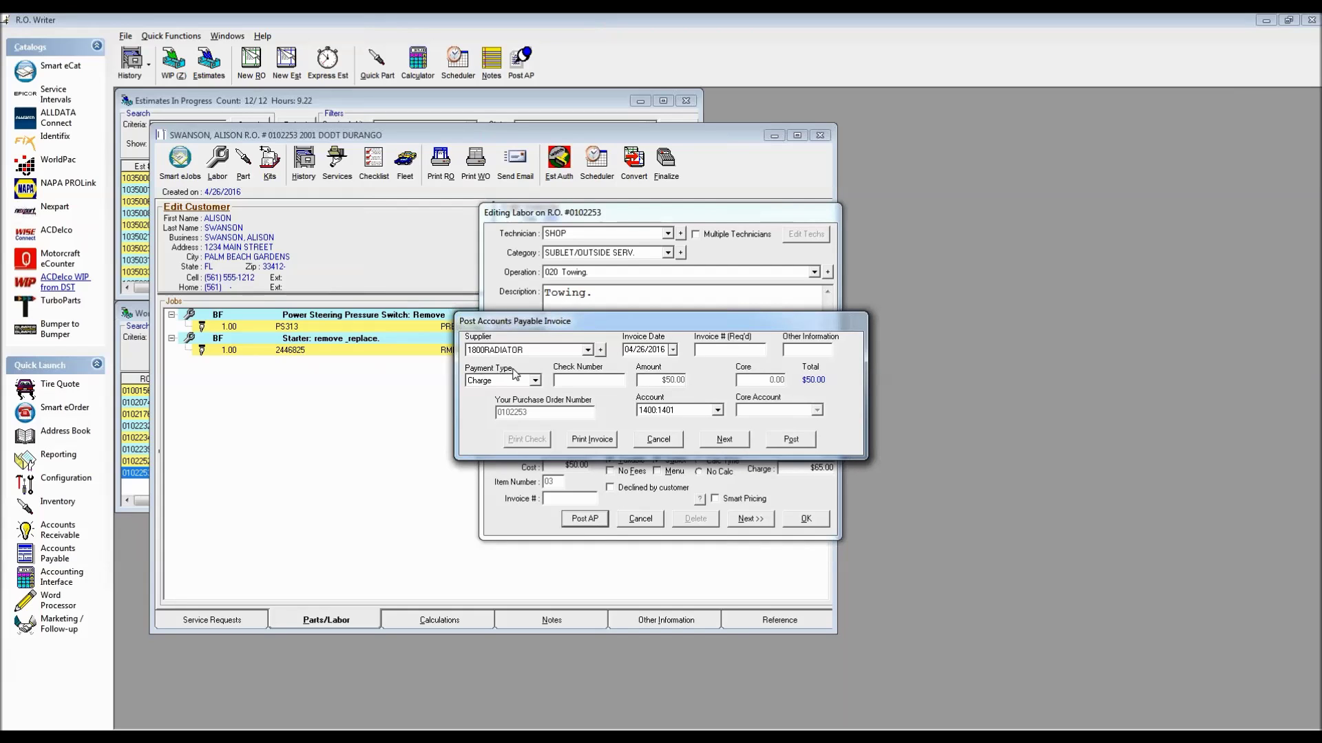
left_click(535, 381)
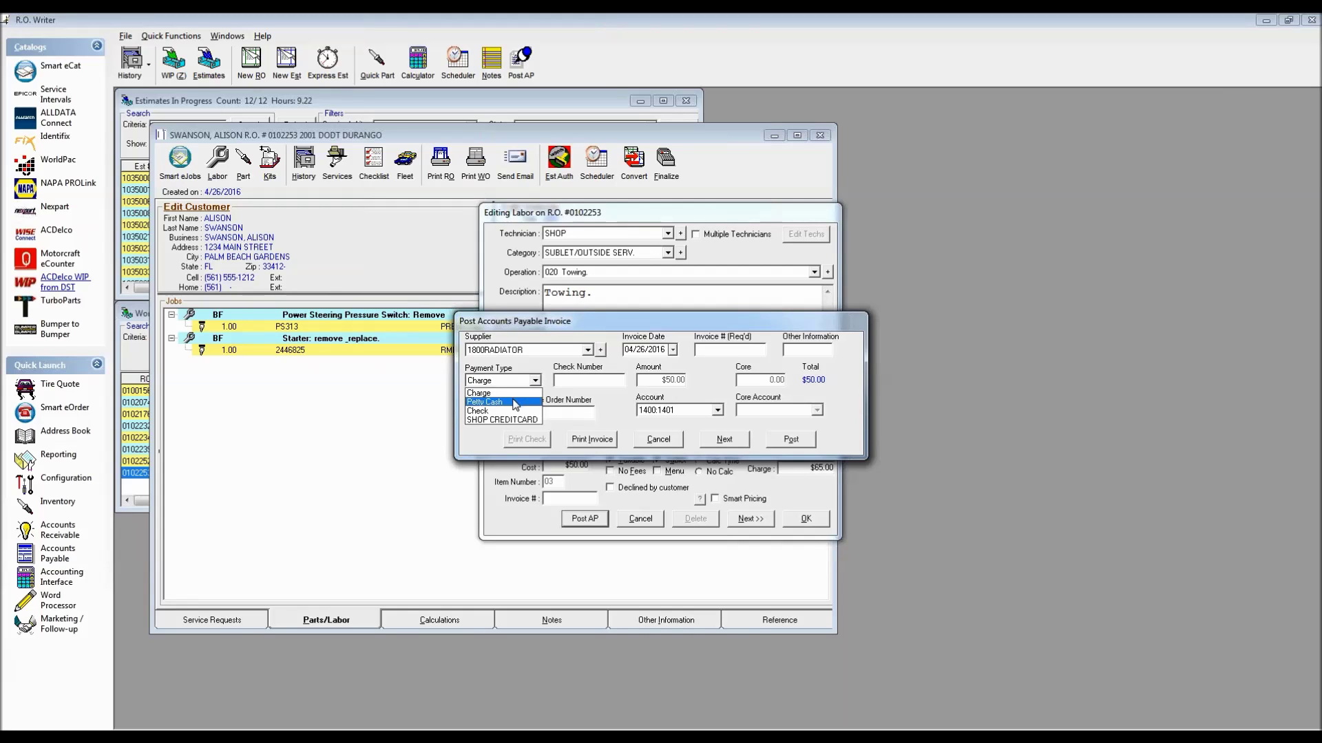
left_click(517, 404)
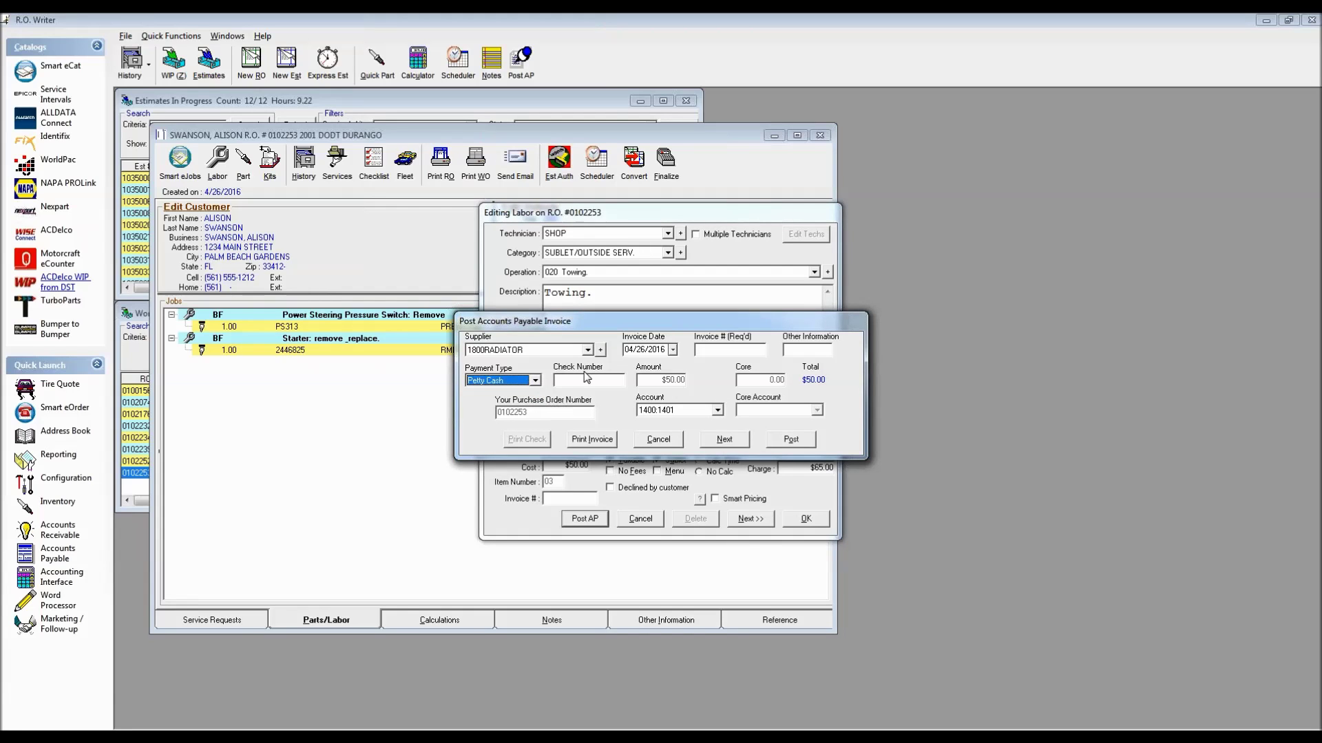
left_click(588, 351)
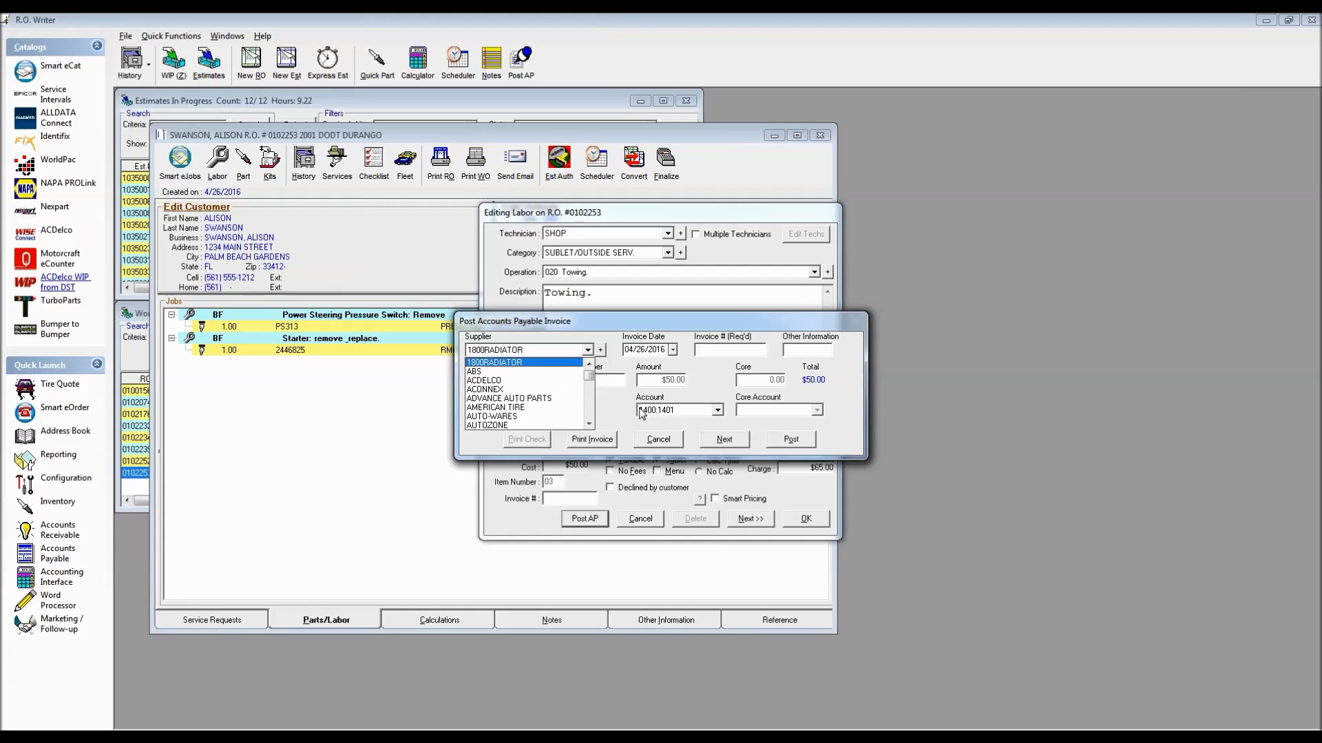
left_click(590, 410)
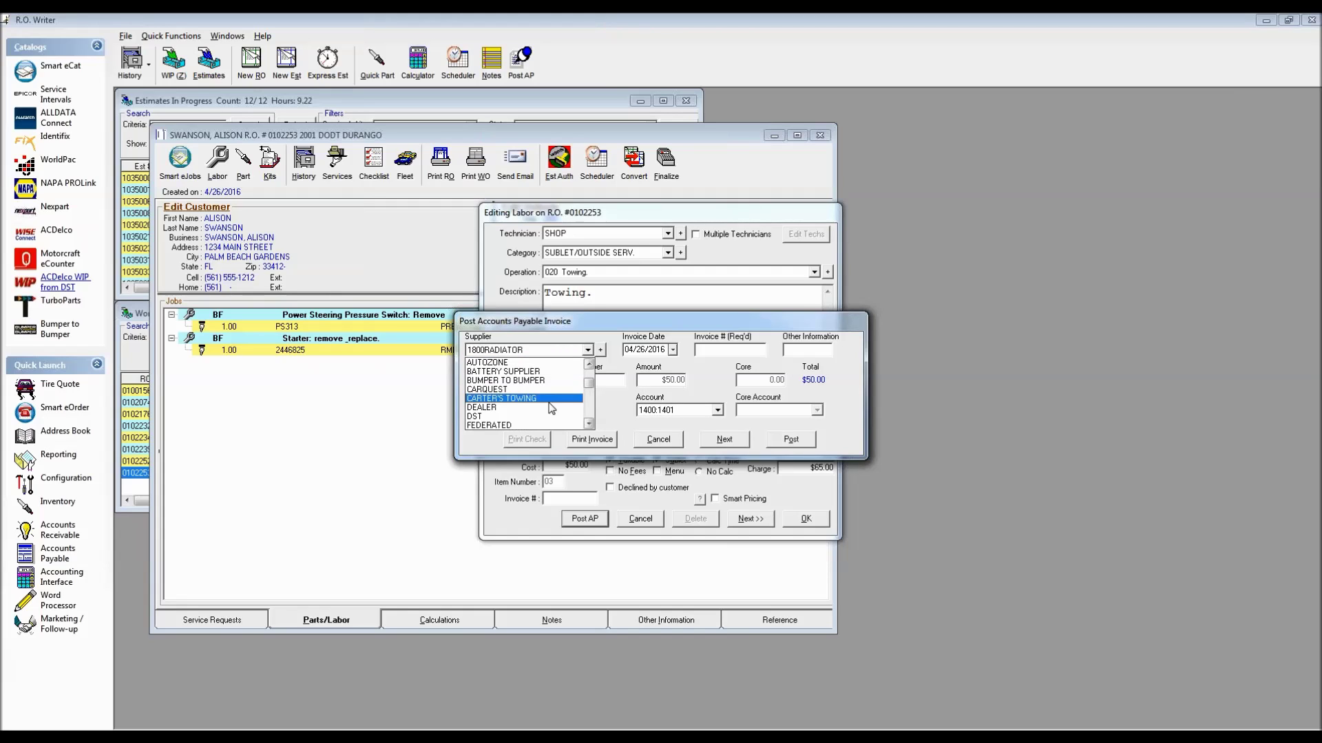
left_click(536, 399)
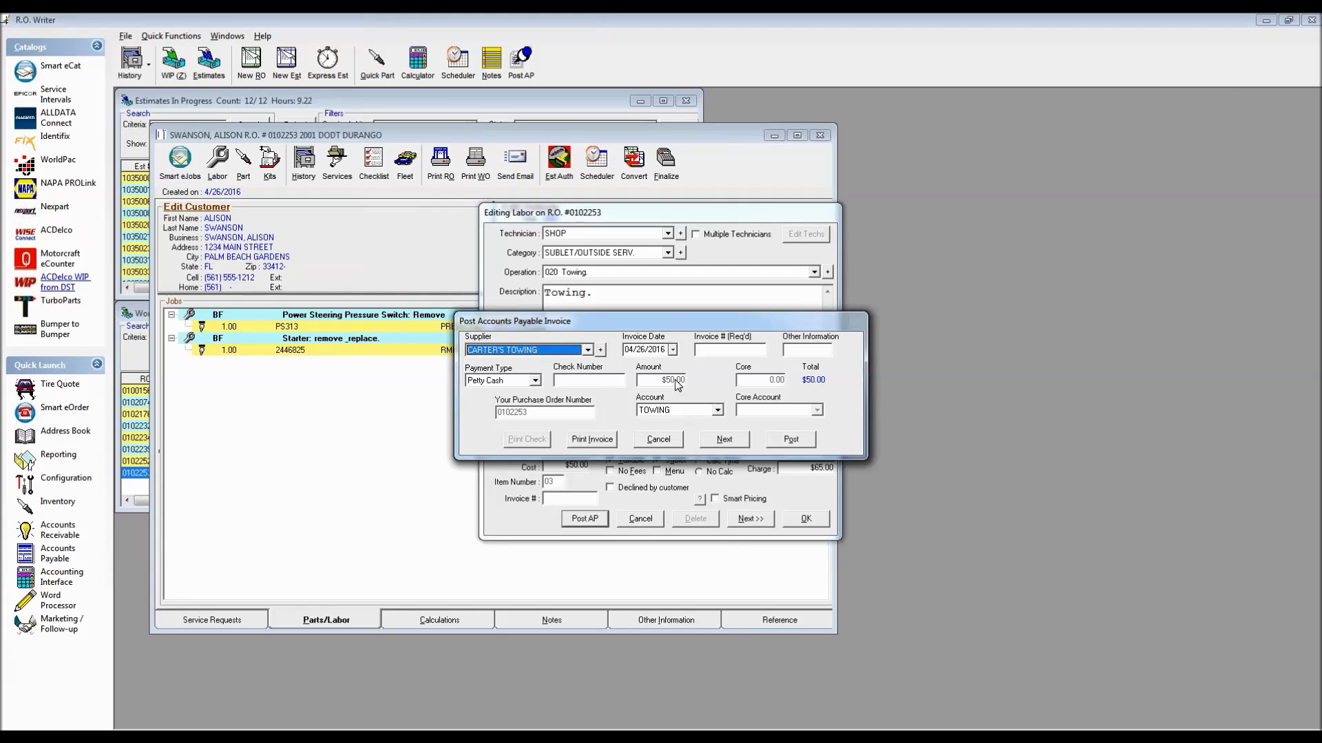
left_click(601, 350)
Open CARTER'S TOWING's supplier record, confirm TOWING as default accounting code, and close without saving
key("Return")
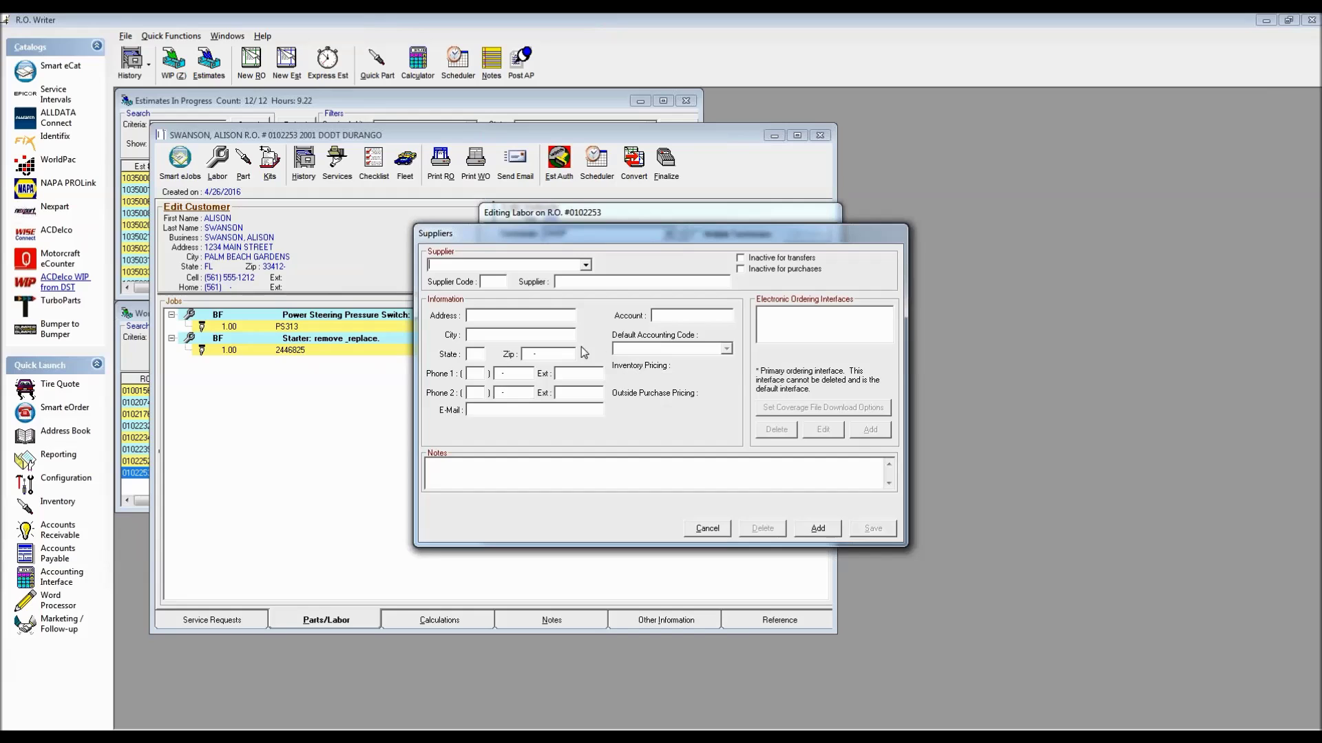
left_click(586, 266)
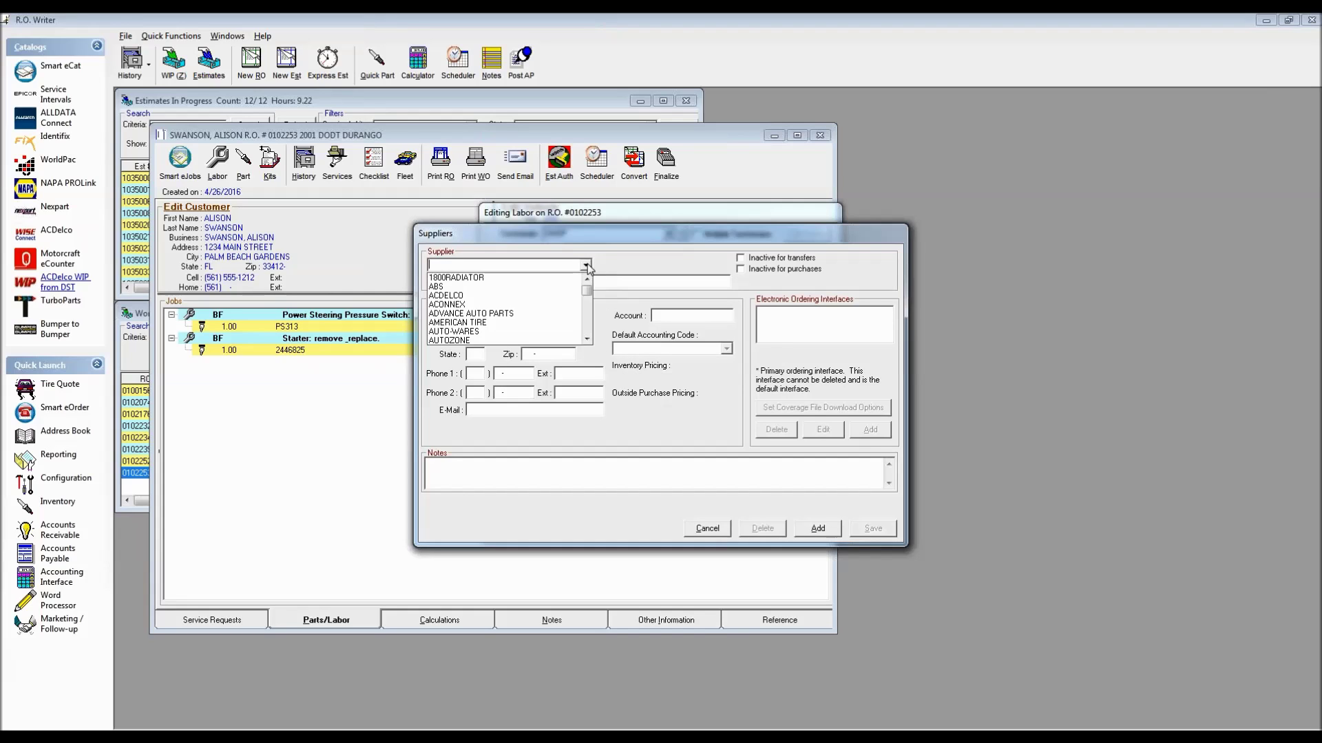
left_click(587, 323)
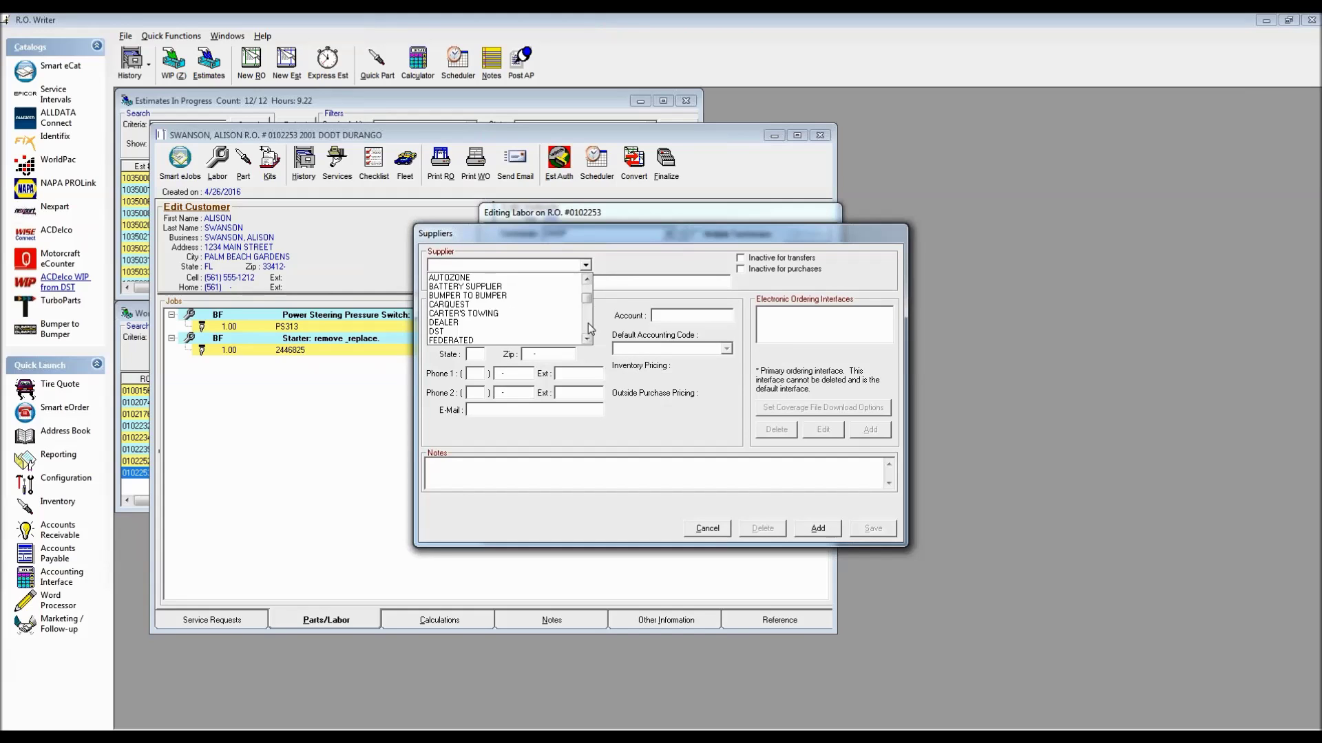
left_click(510, 314)
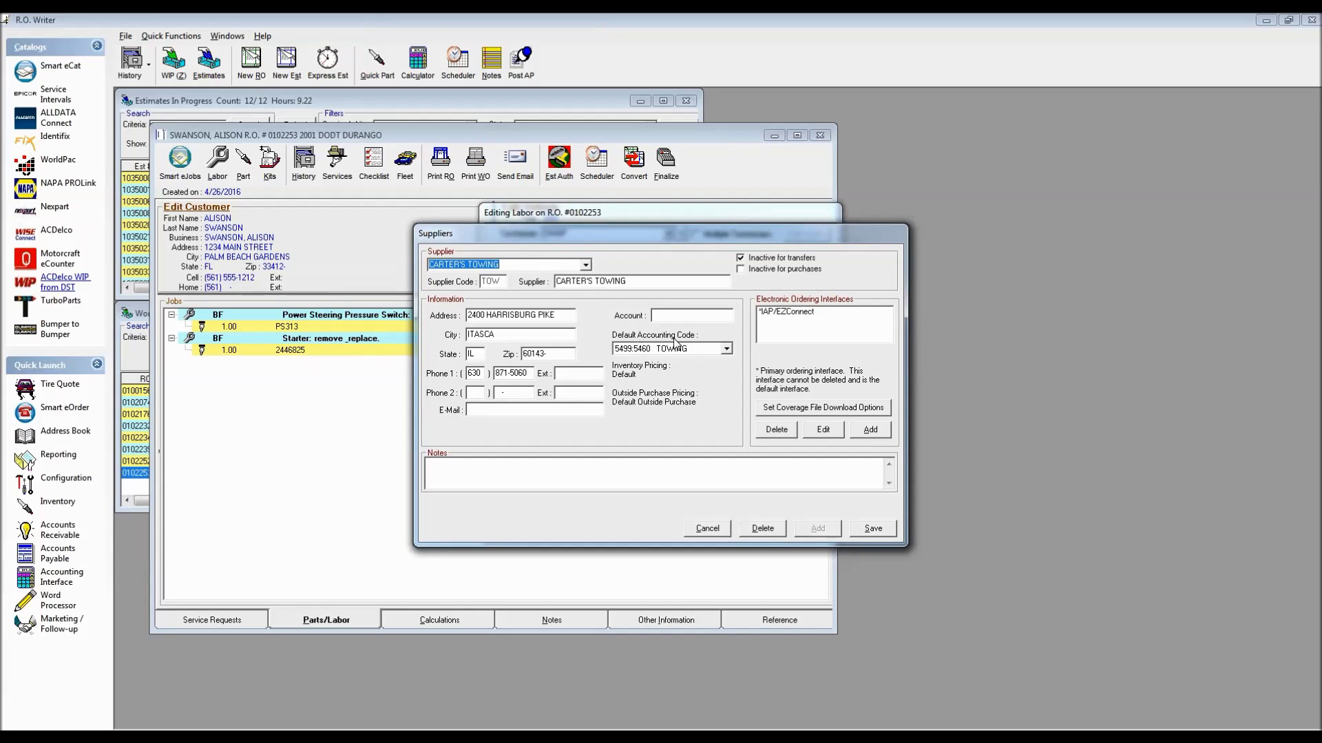
left_click(726, 349)
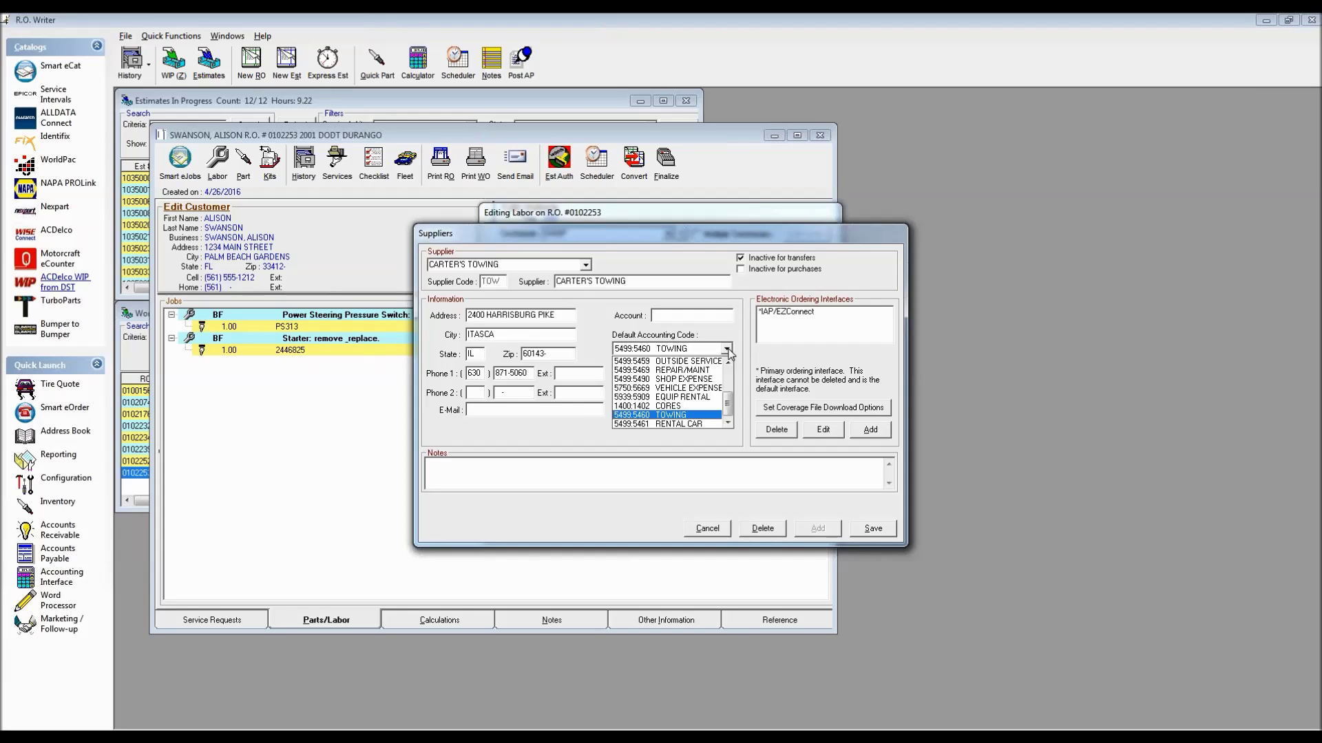
left_click_drag(727, 401, 734, 381)
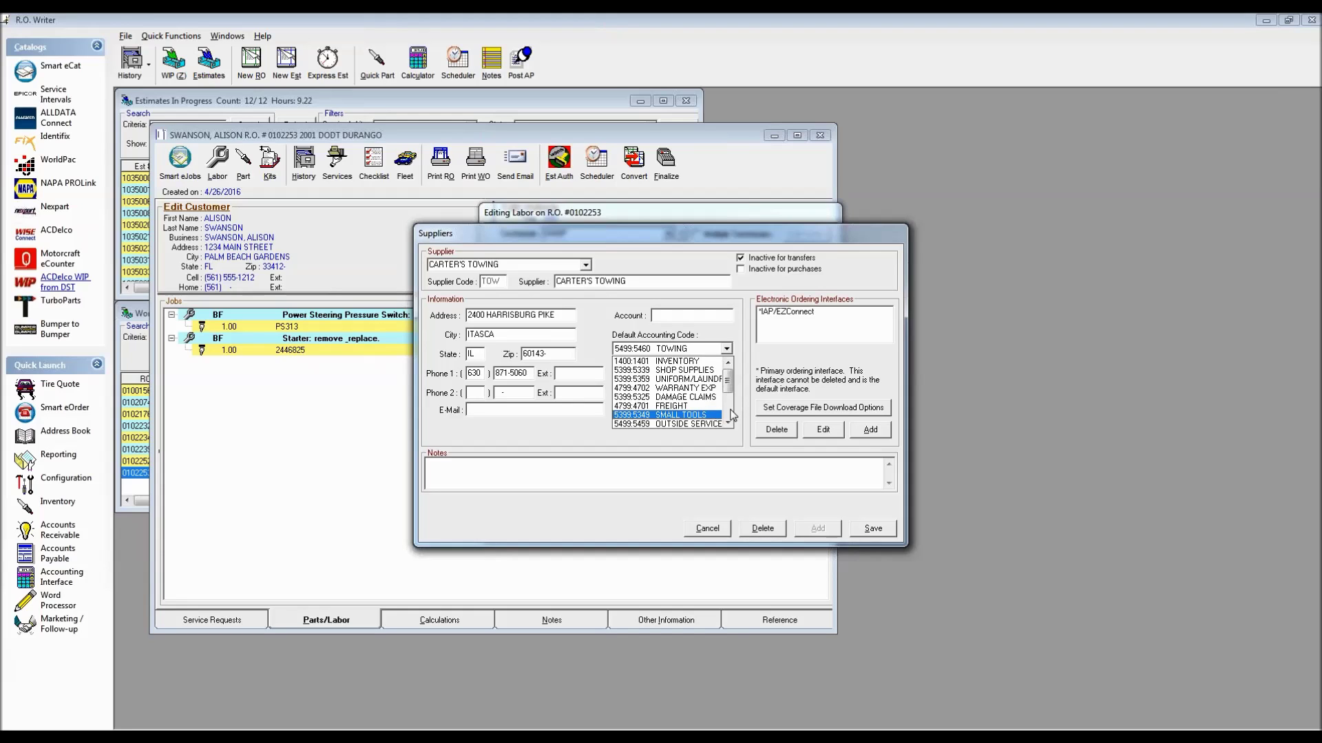
left_click(952, 330)
left_click(707, 528)
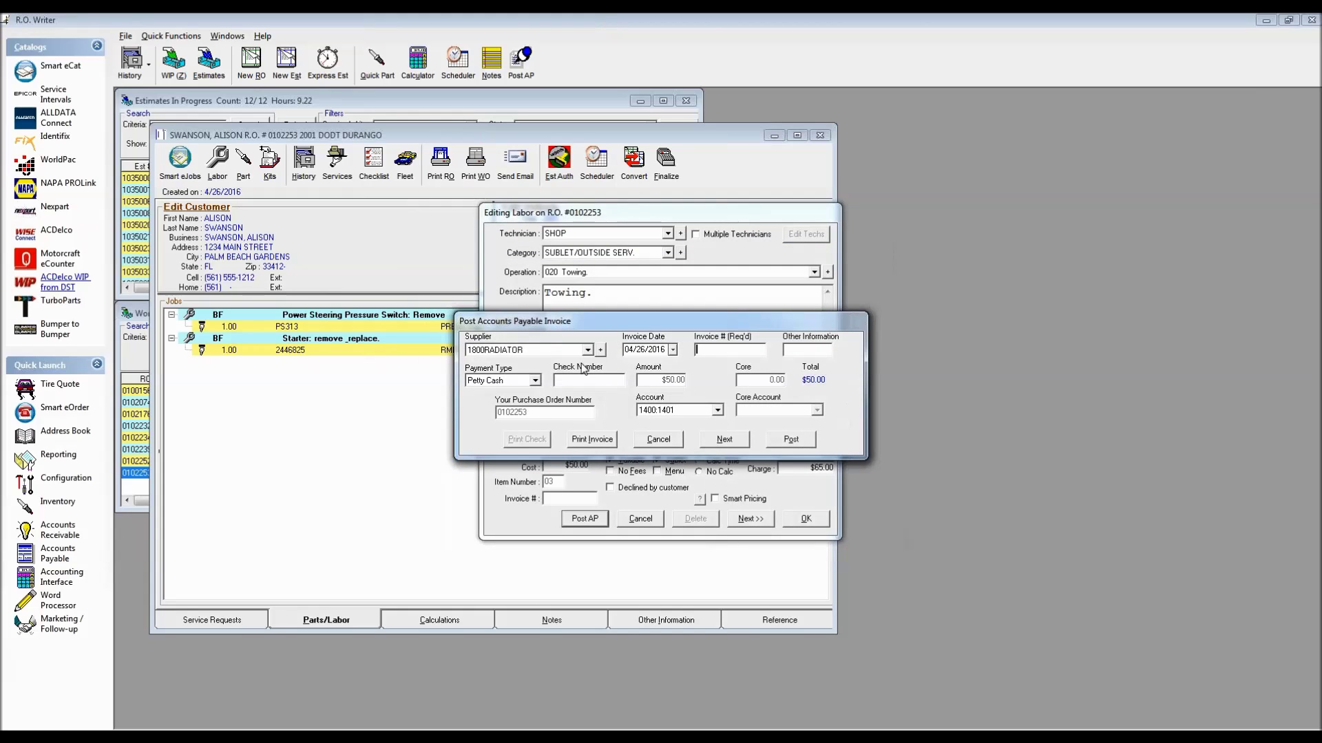
Set the invoice supplier to CARTER'S TOWING and enter invoice number 123456
left_click(588, 350)
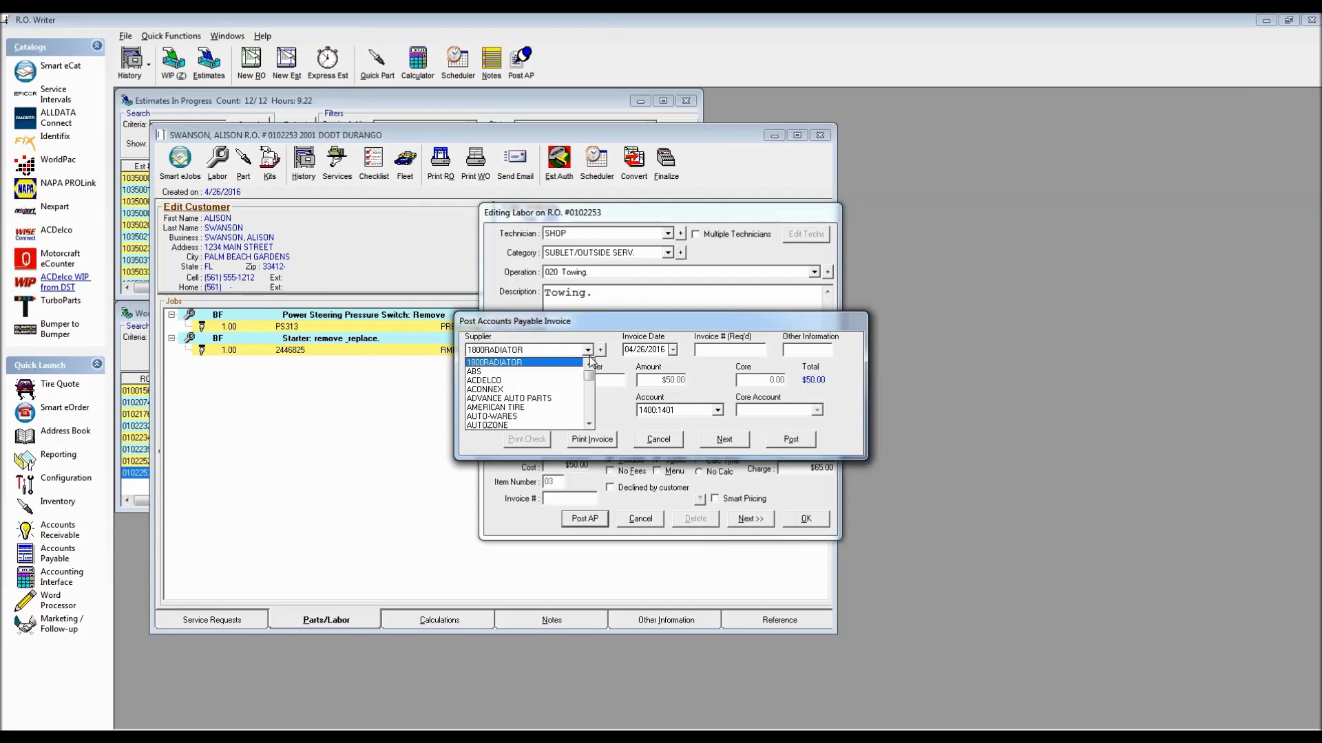
scroll(592, 407, "down", 2)
left_click(554, 399)
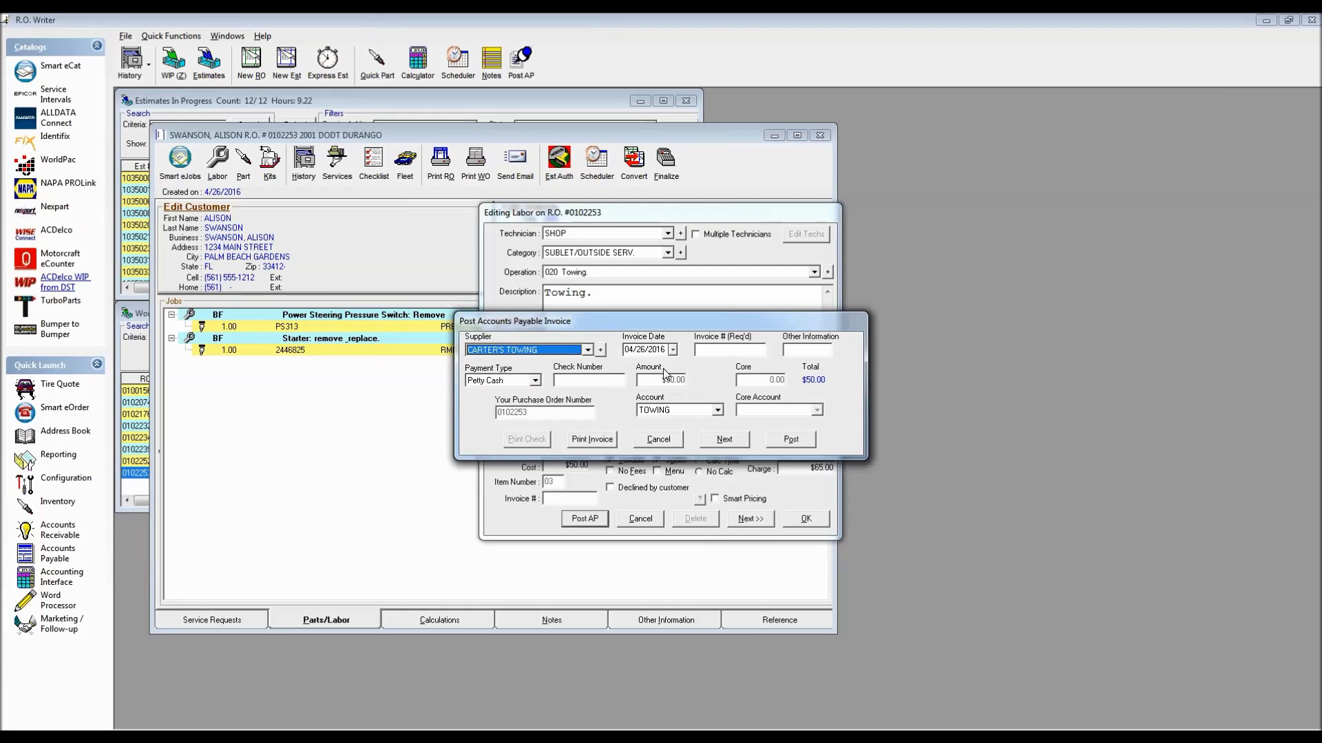
left_click(718, 349)
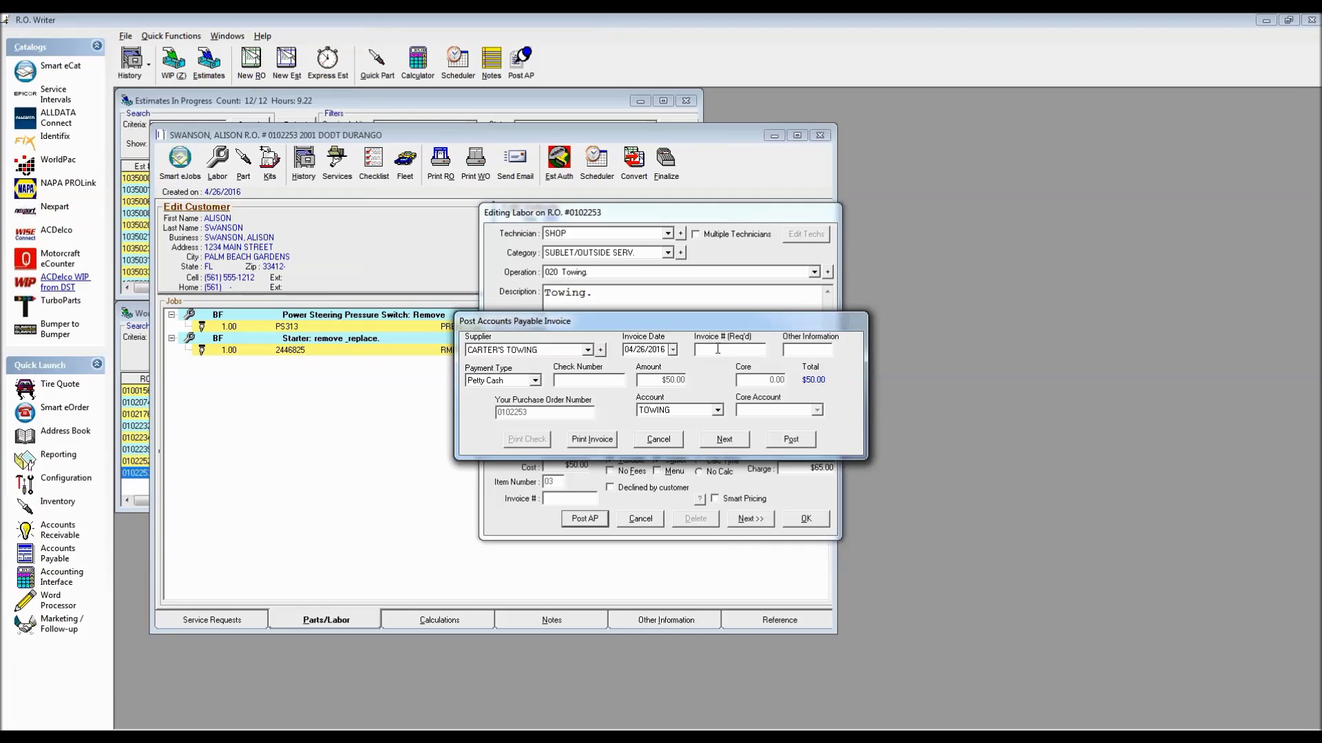
type("123456")
Post the towing invoice to A/P without printing and save the Towing labor line
left_click(792, 442)
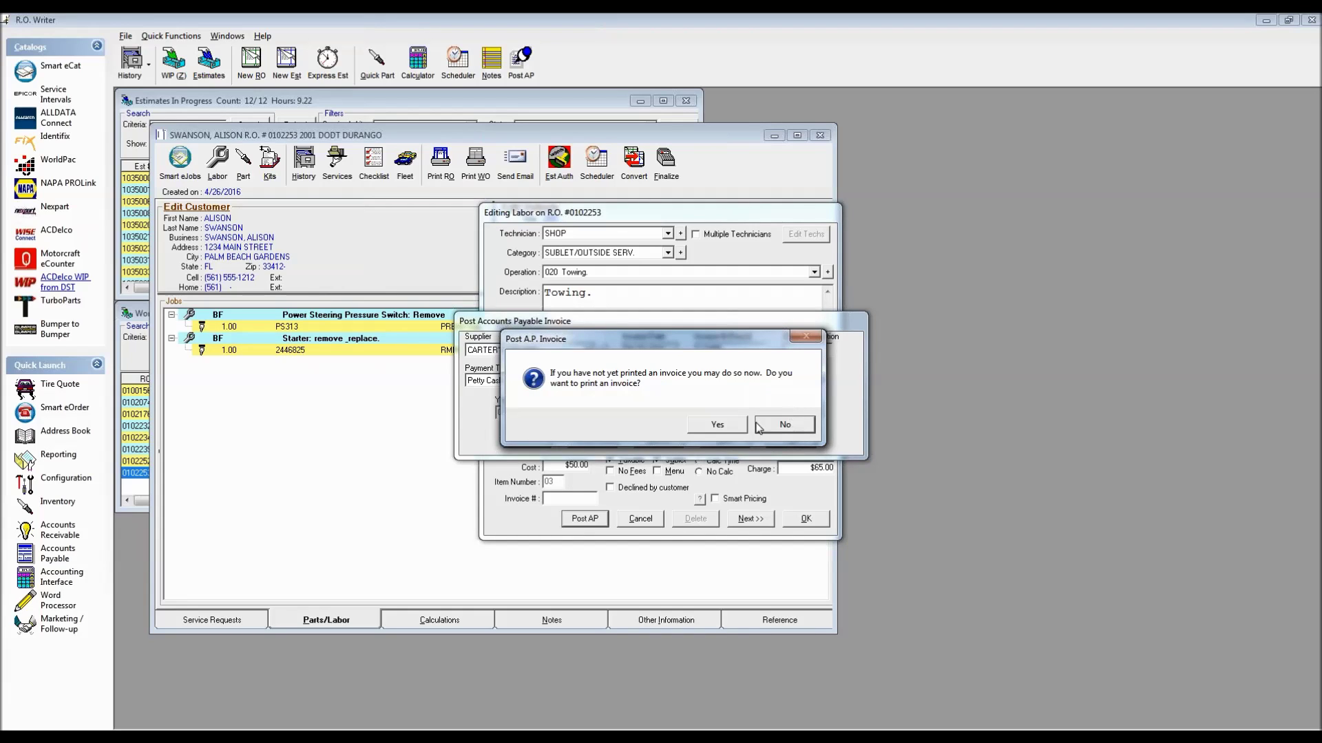
left_click(783, 424)
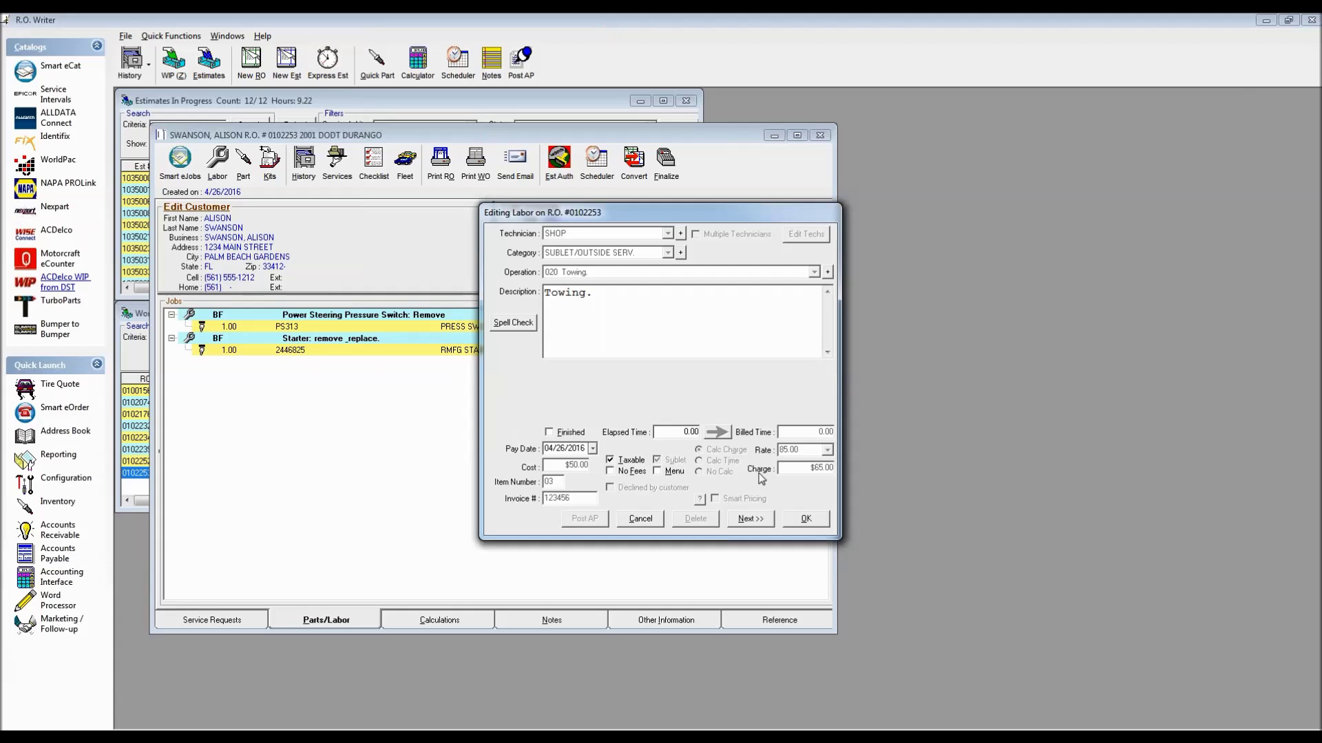
left_click(807, 519)
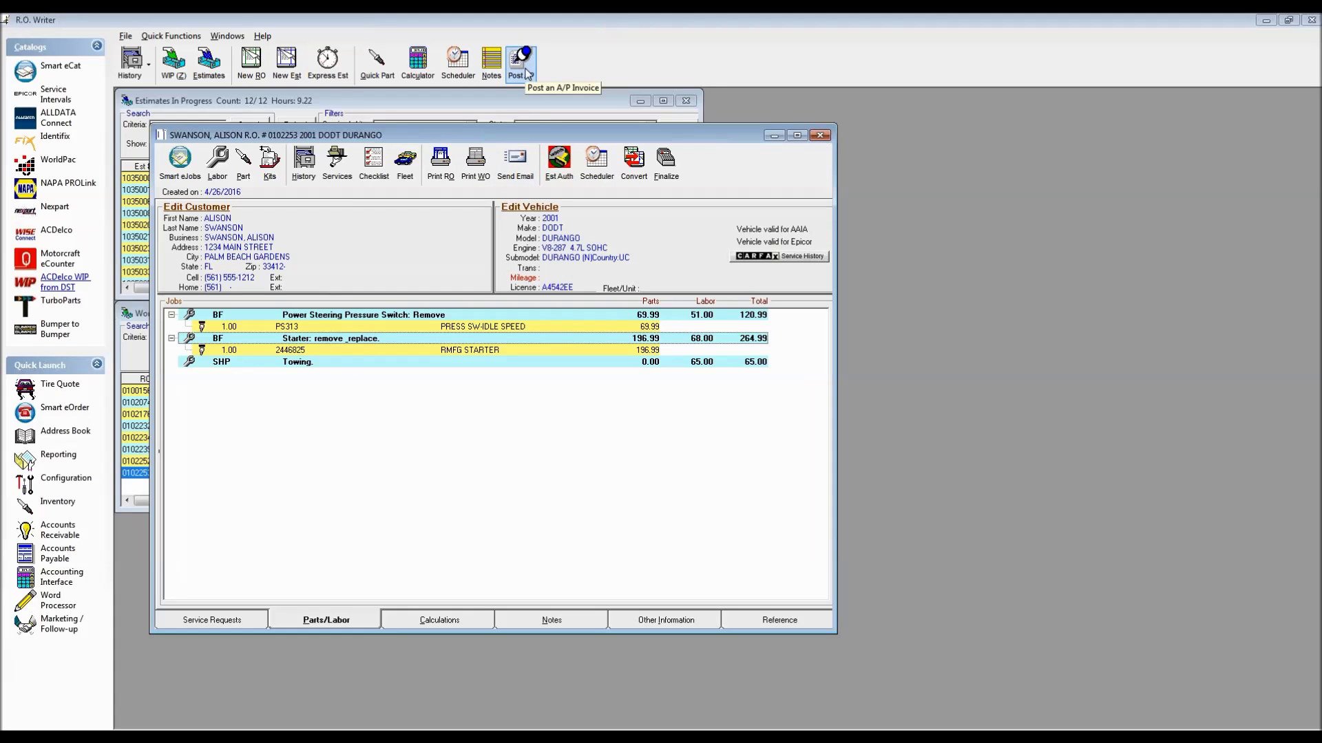
Open Post Parts Receipts in the Inventory module, entering the password
left_click(67, 505)
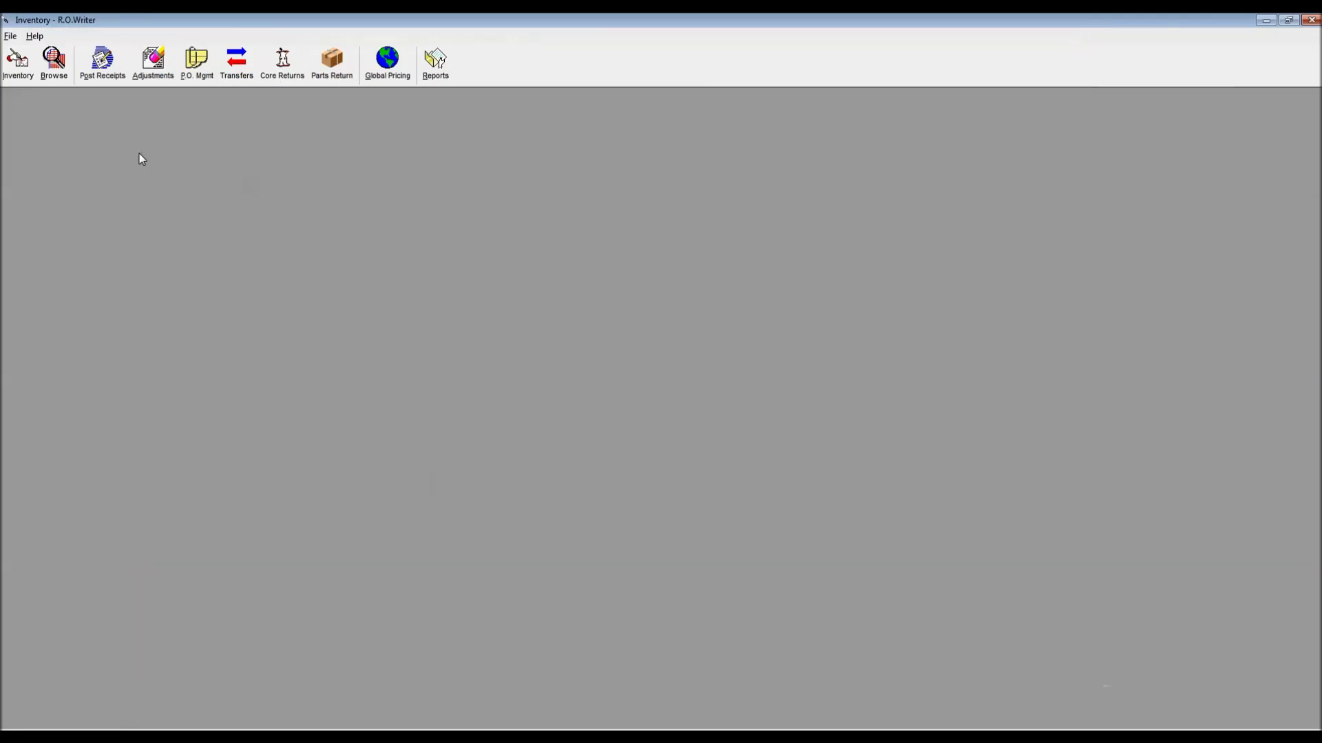
left_click(96, 69)
type("*")
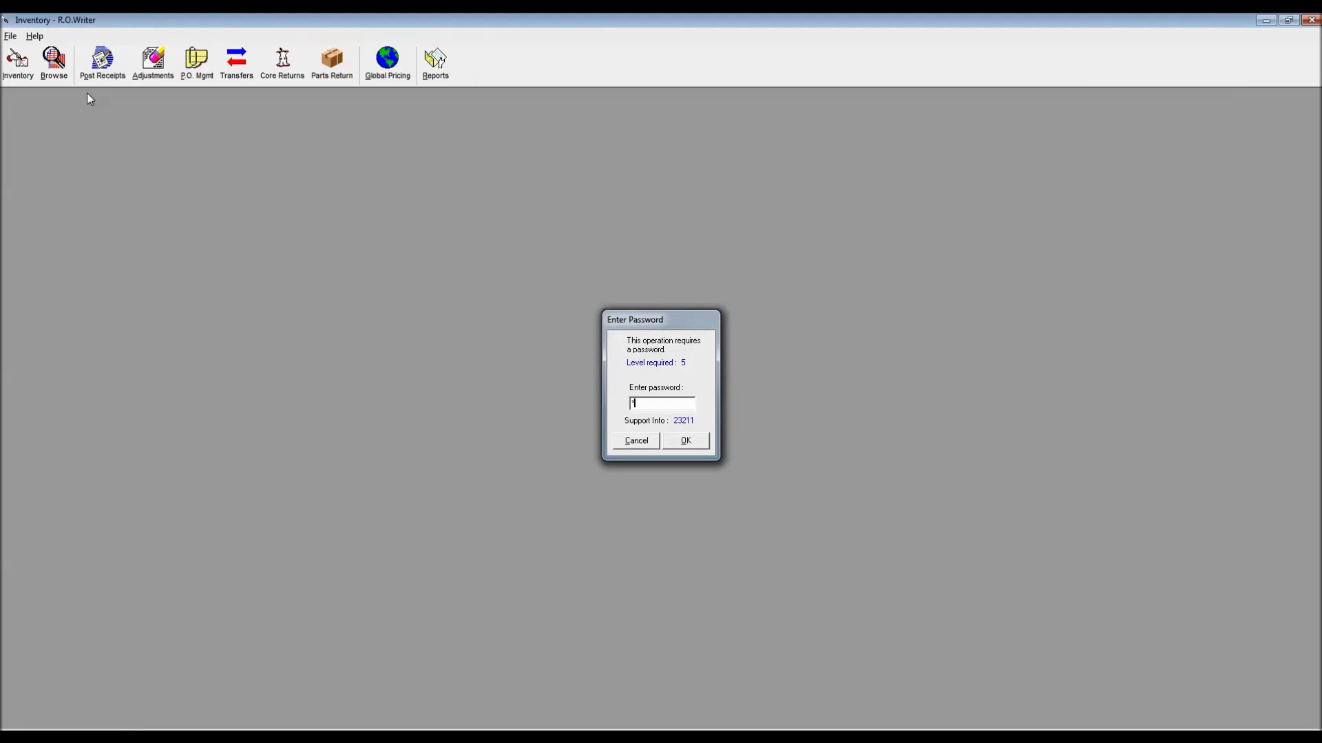
key("Return")
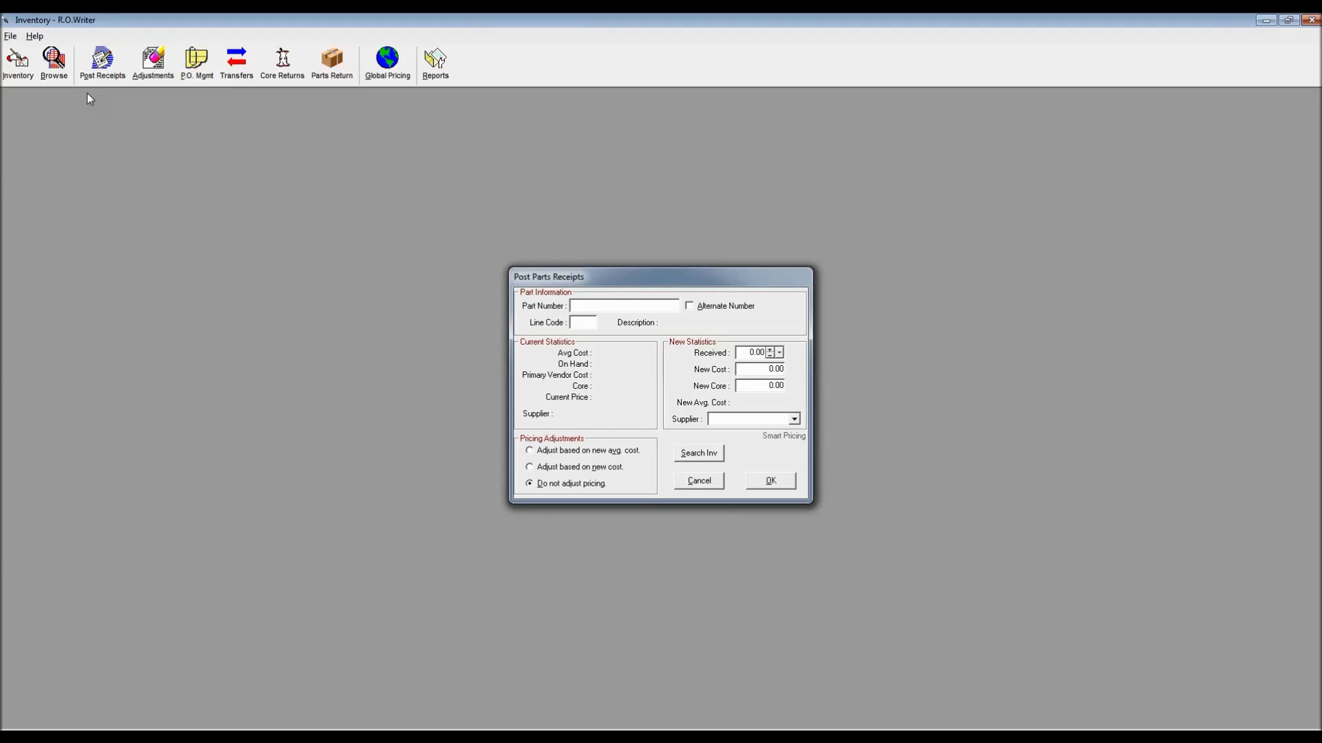
Receive 2 units of SFI oil filter part 21334, then close the receipts form
type("21334")
key("Return")
key("Down")
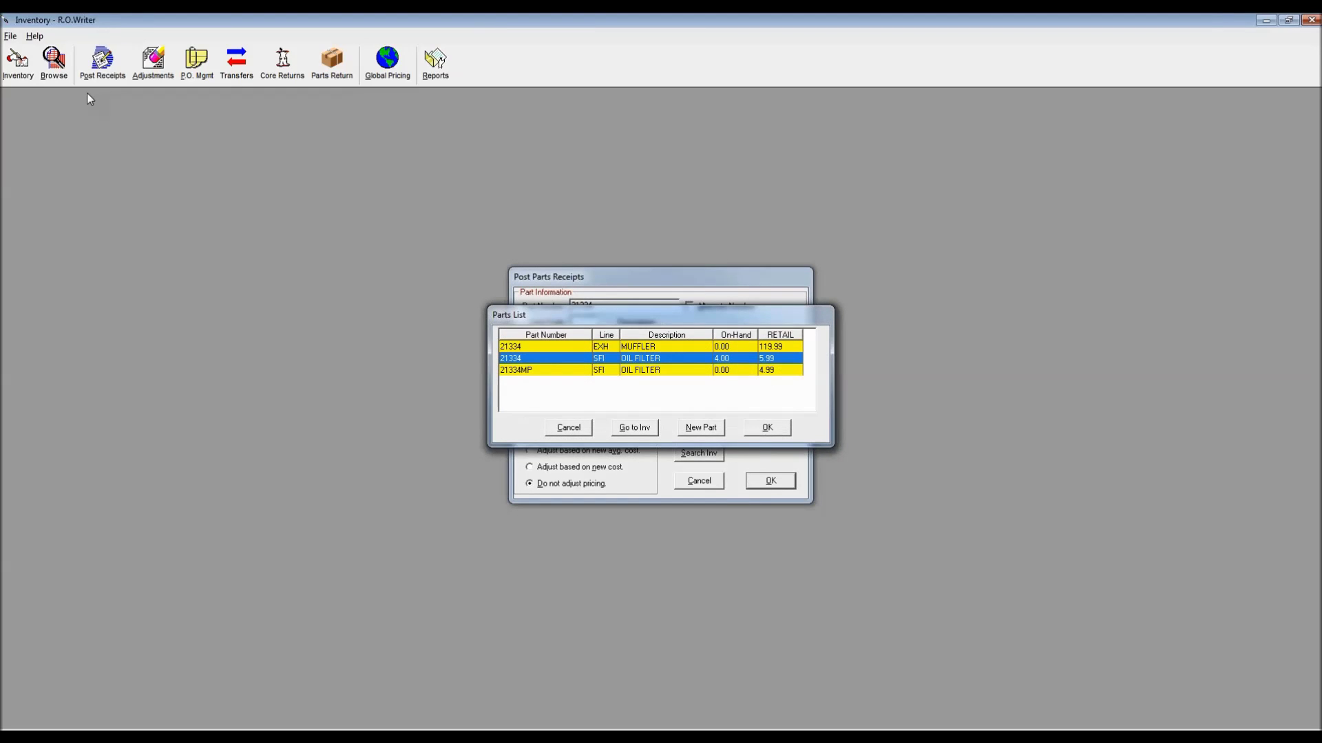
key("Return")
type("2")
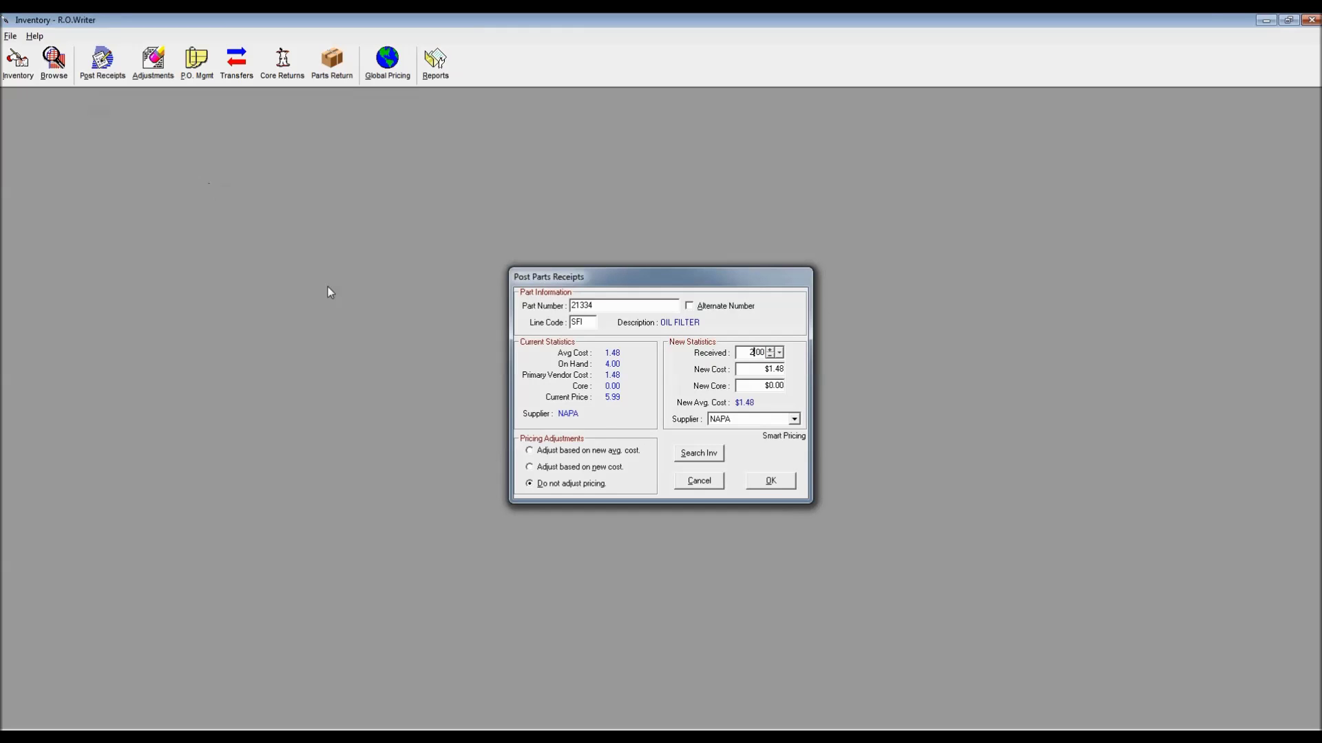
left_click(755, 484)
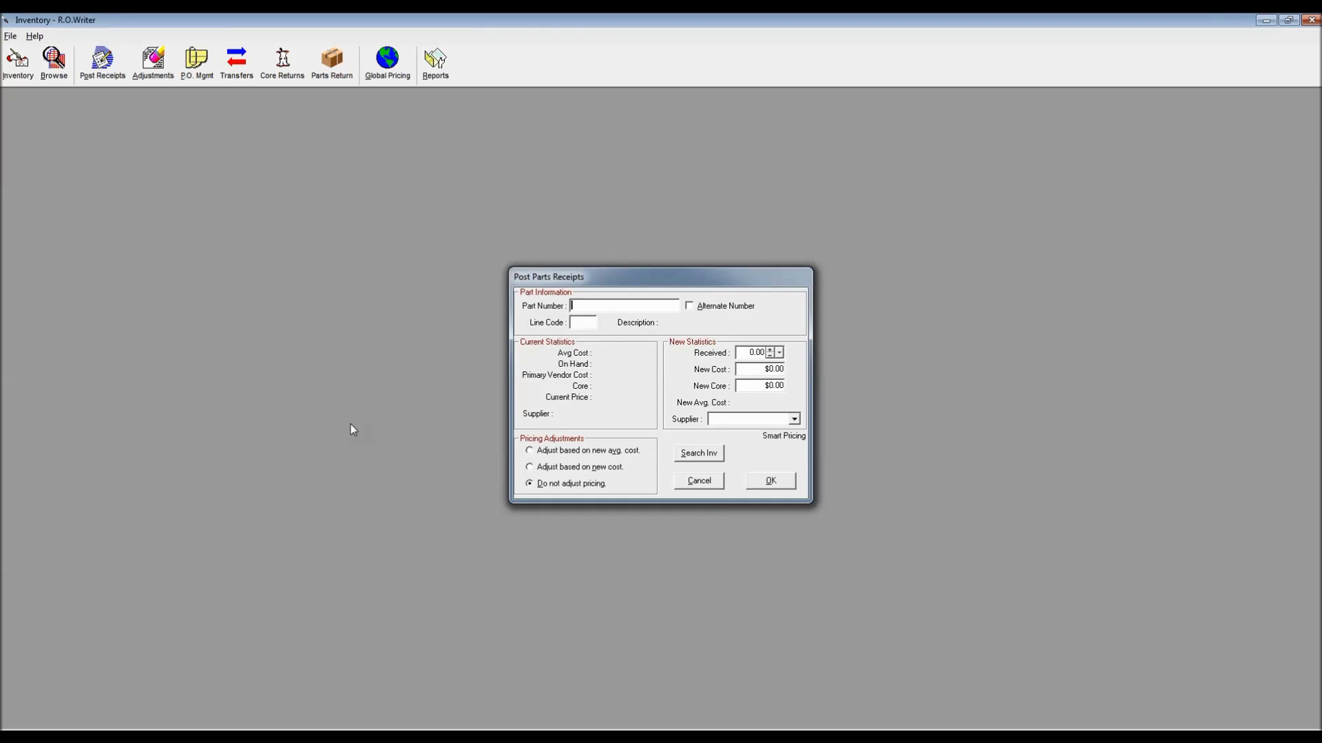
left_click(695, 481)
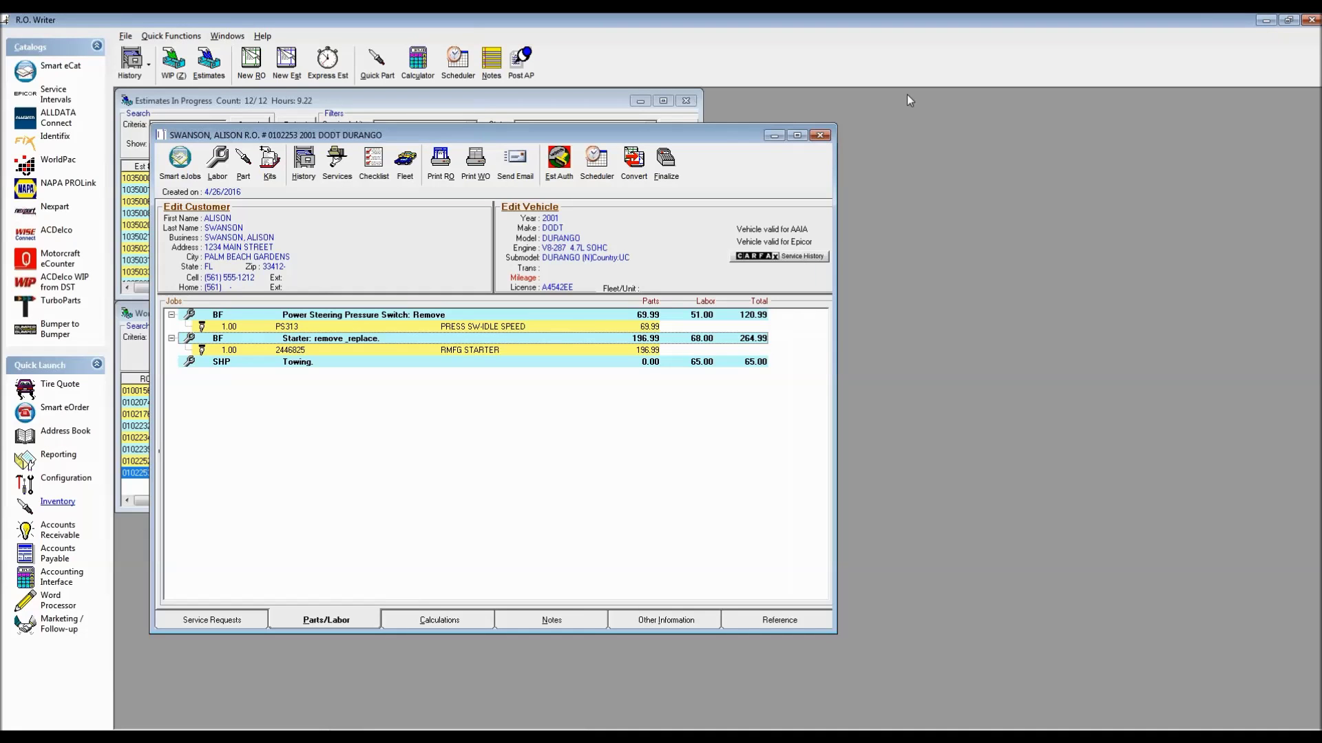
Close the Durango repair order and launch Accounts Payable from Quick Launch
left_click(820, 135)
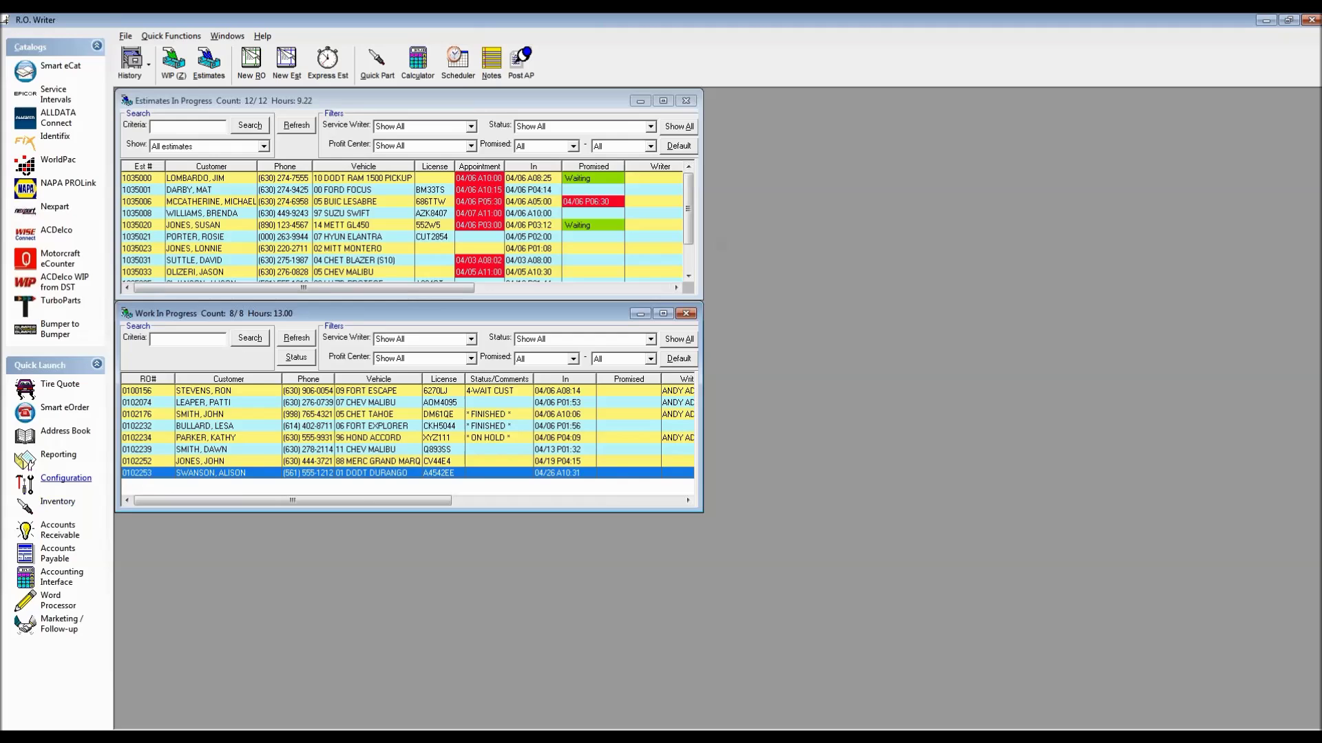
left_click(48, 554)
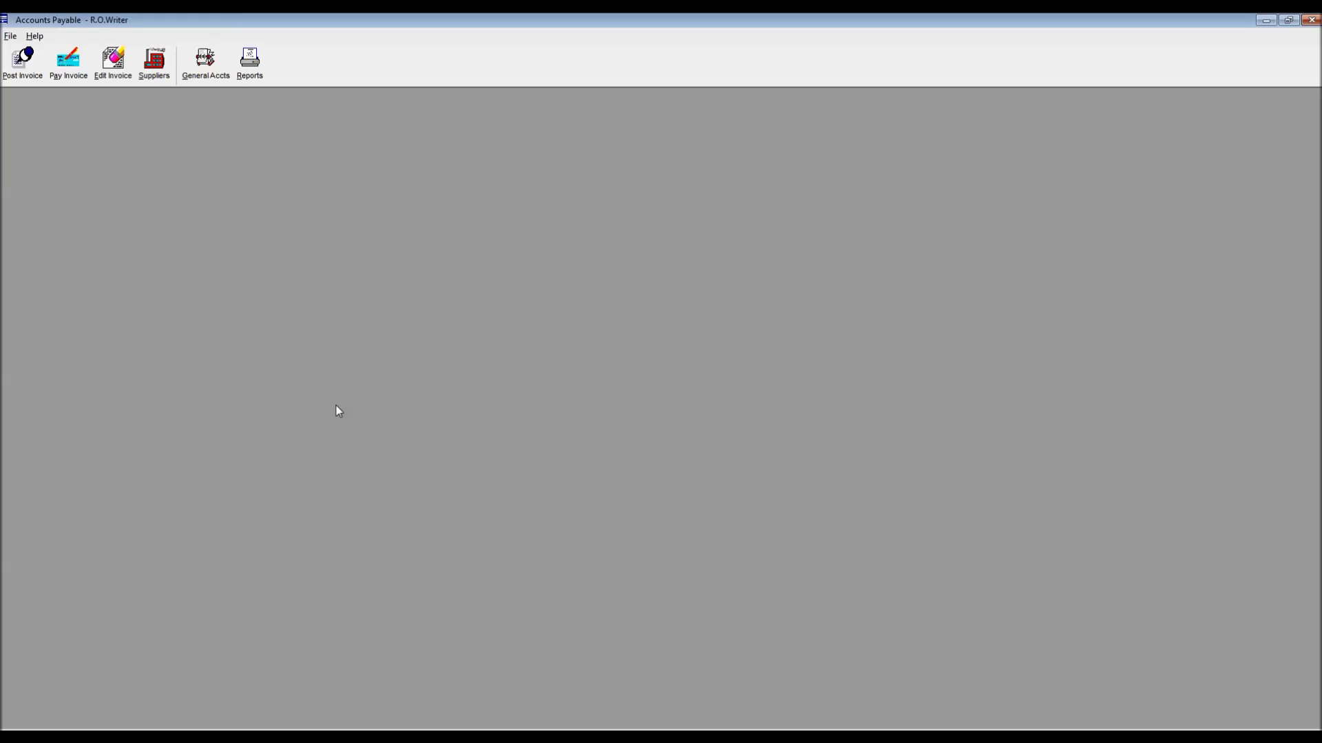
View and cancel the Post Invoice by Detail form, then open Post Invoice by Summary
left_click(14, 65)
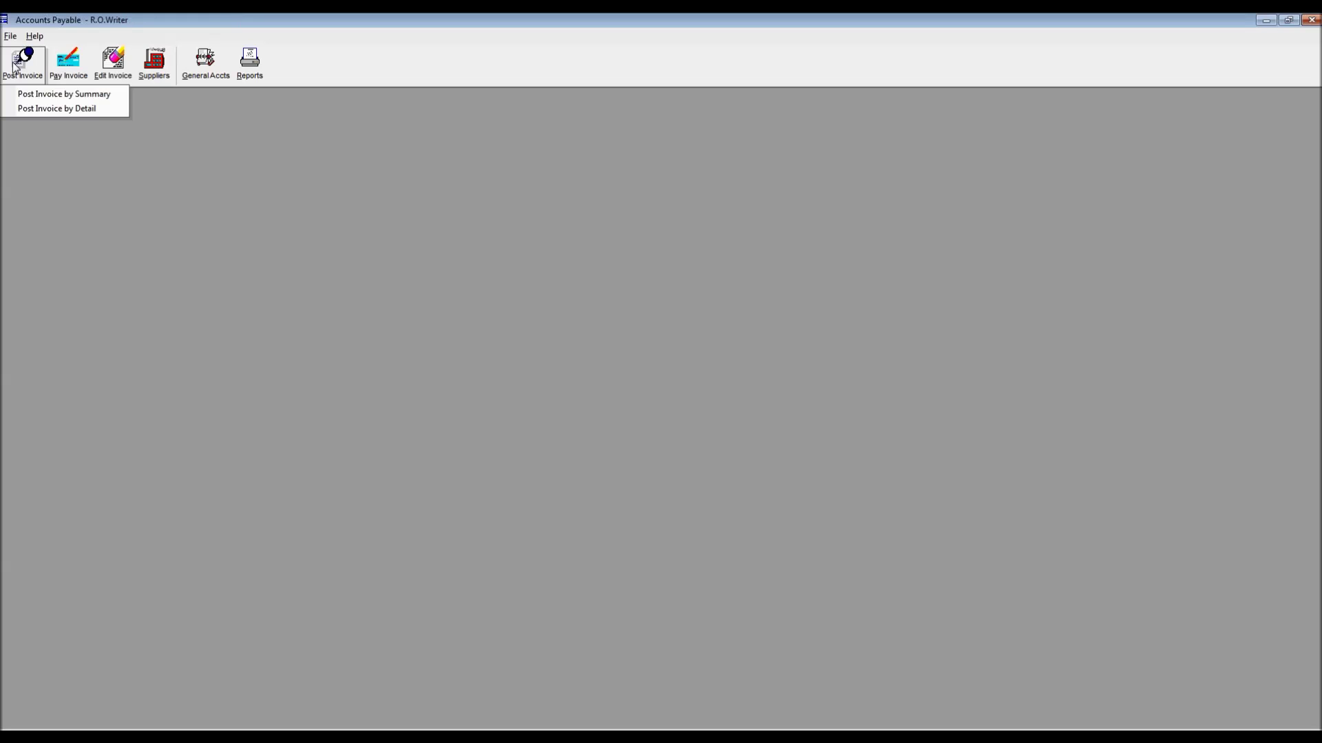
left_click(44, 108)
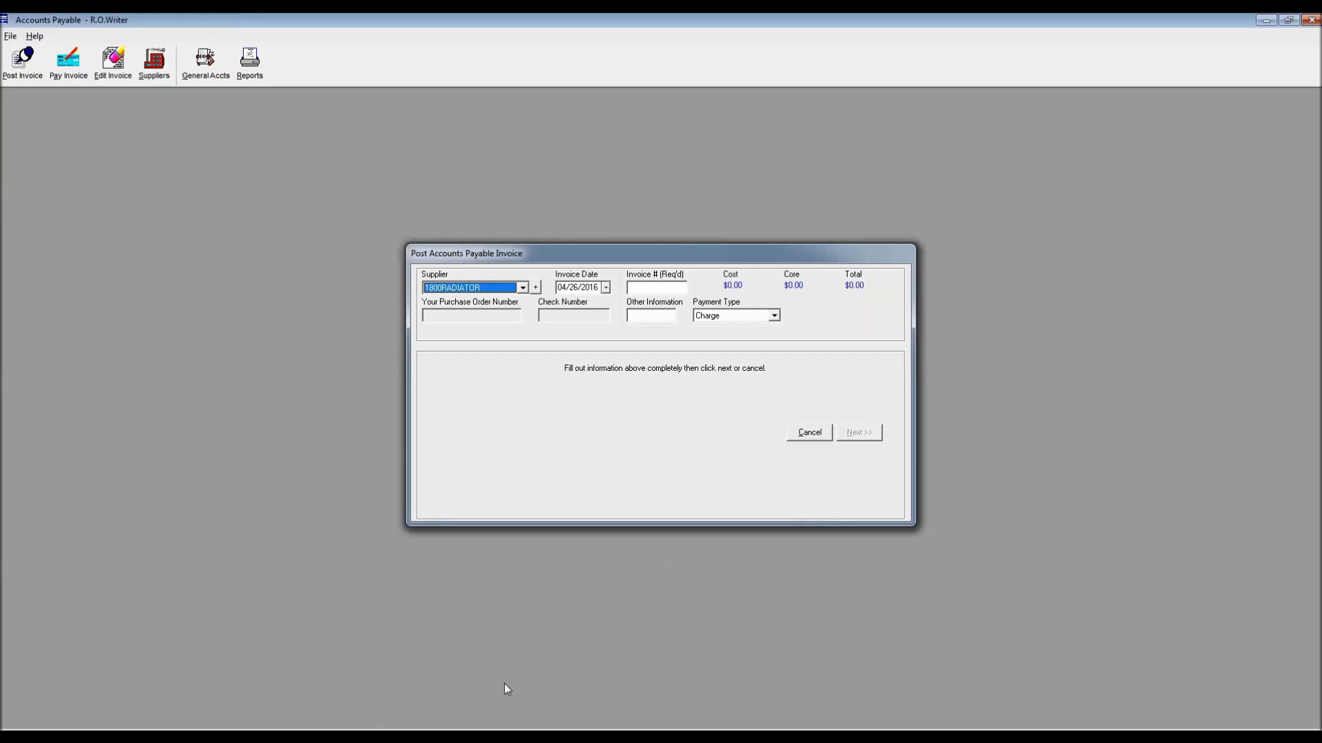
left_click(372, 729)
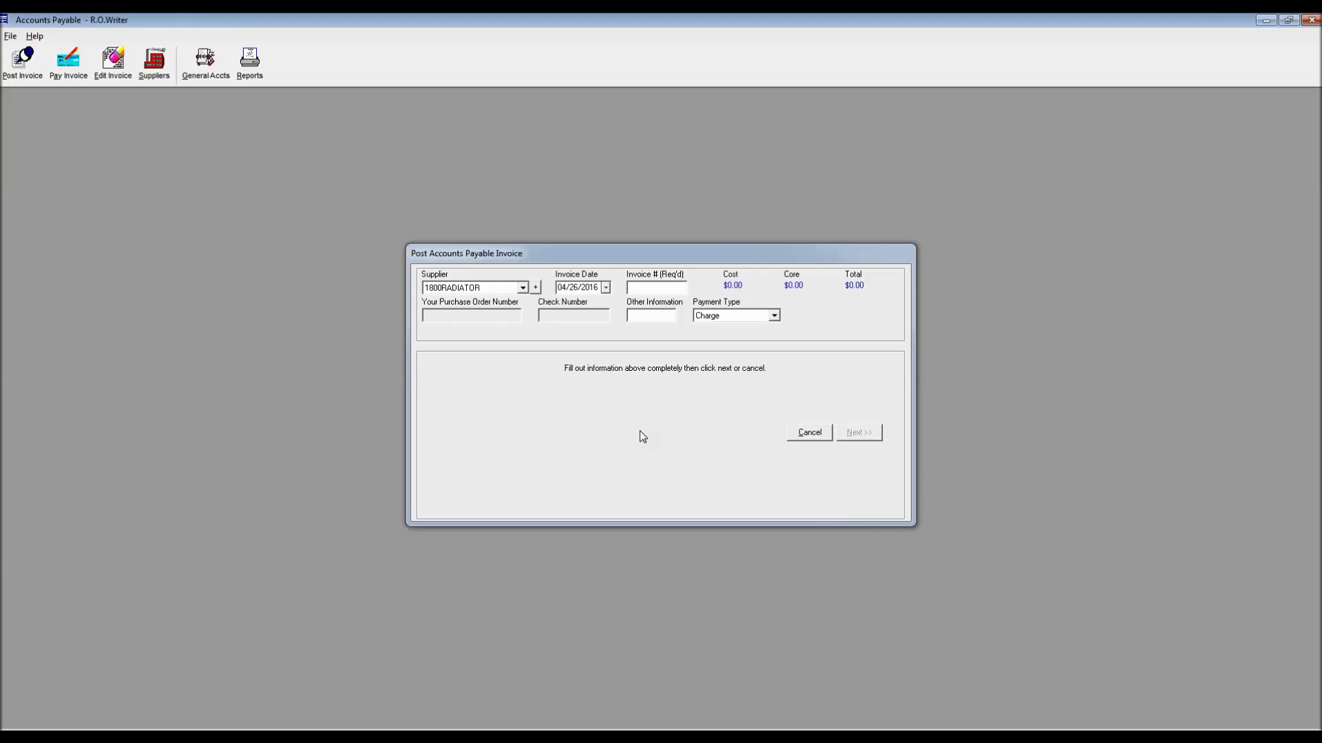
left_click(807, 436)
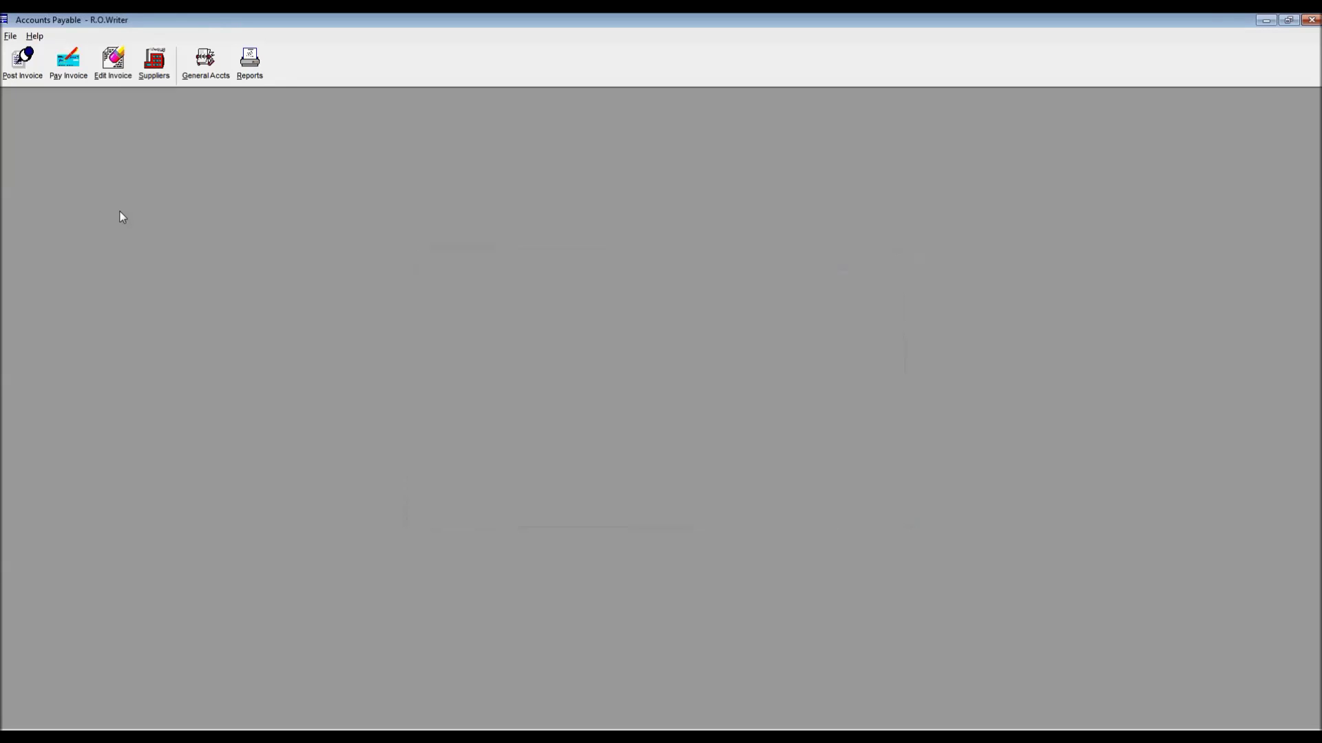
left_click(23, 62)
left_click(28, 97)
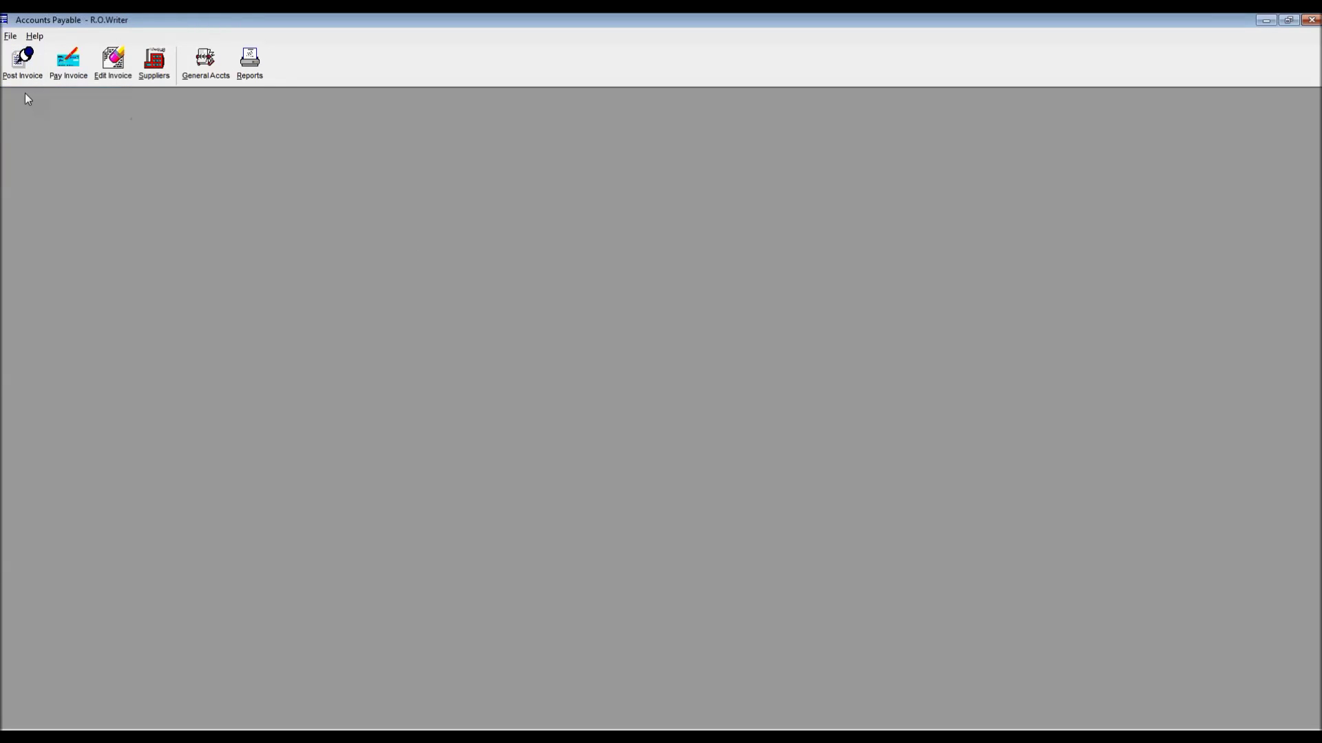
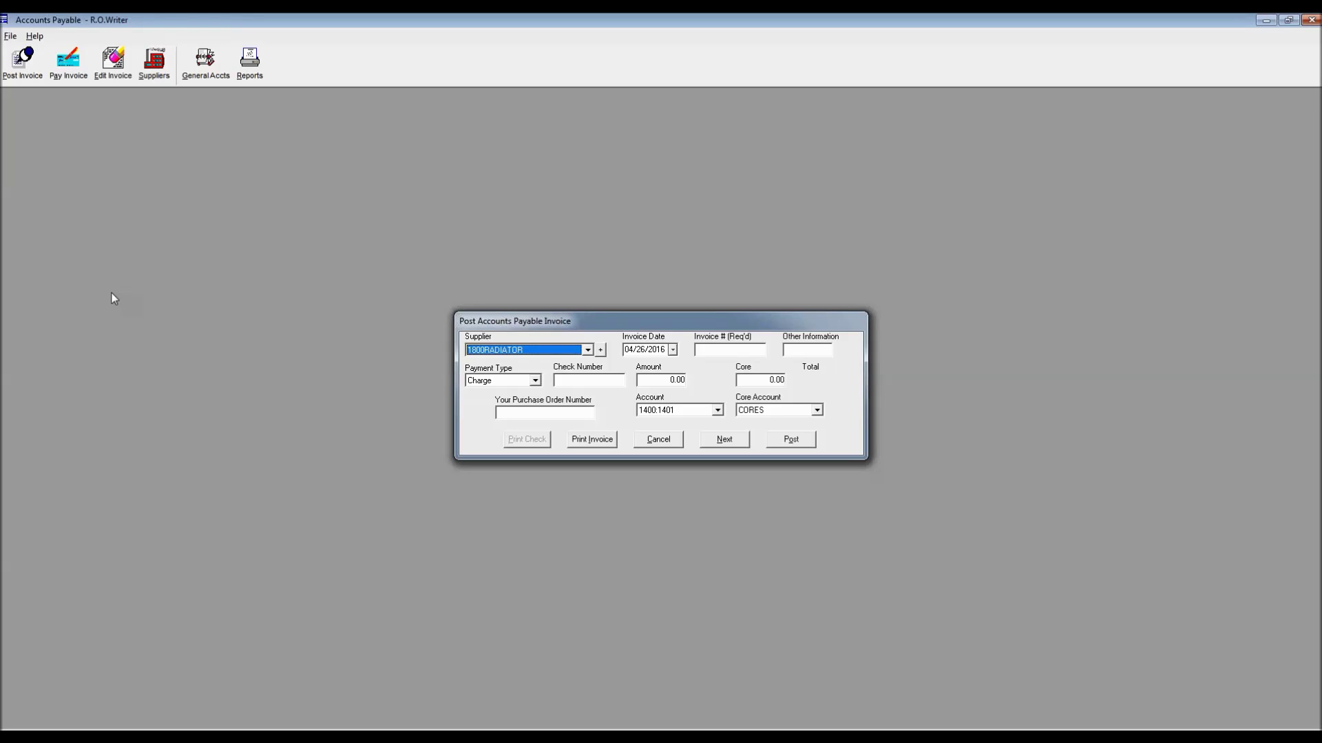
Cancel the unposted entry in the Post Accounts Payable Invoice dialog
left_click(670, 444)
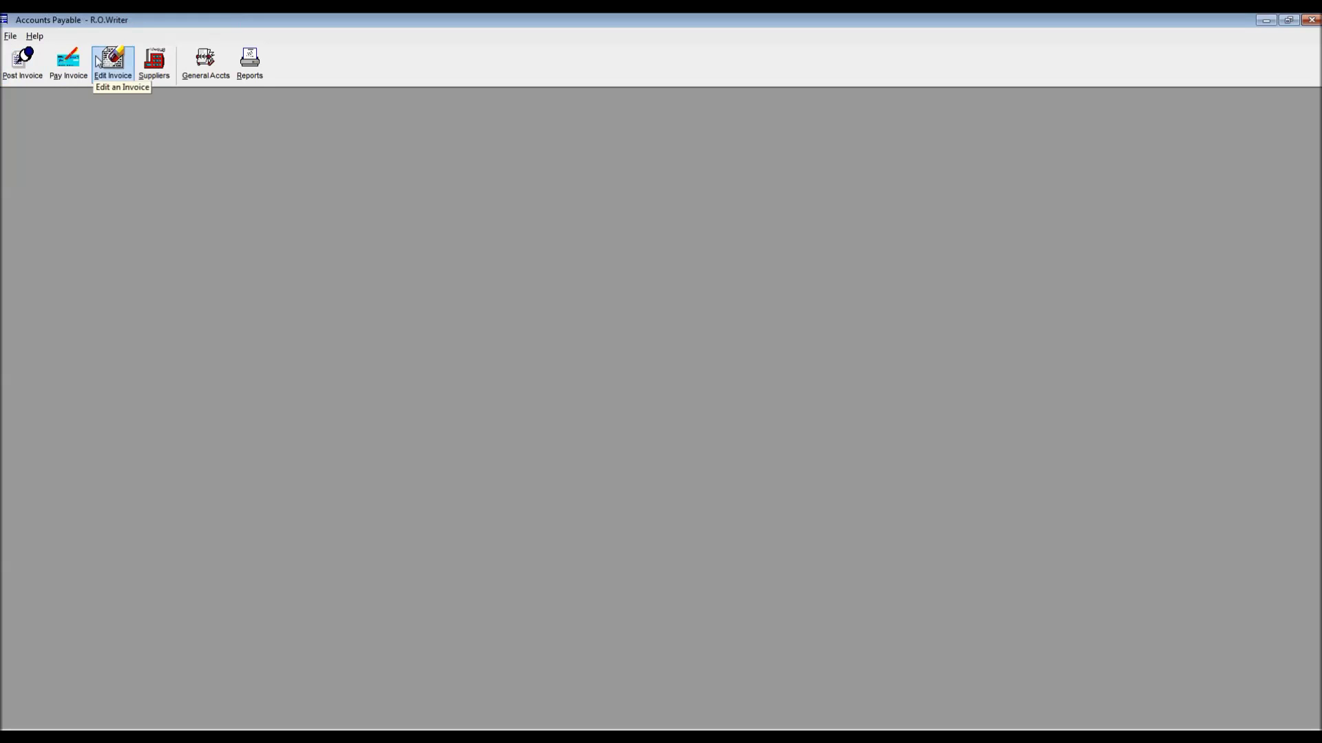
Pay supplier NAPA's invoices through 04/01/2016, totalling $3,316.98, and post the payment
left_click(66, 72)
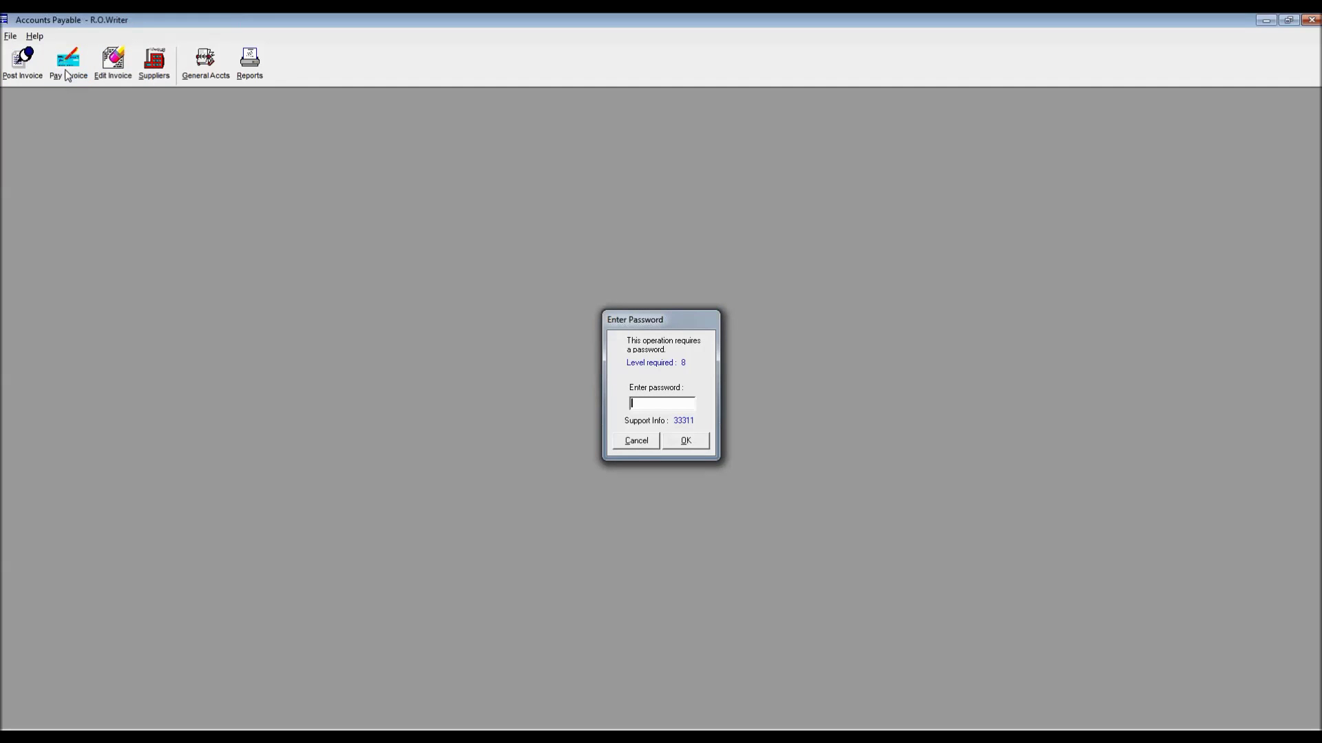
key("Return")
key("n")
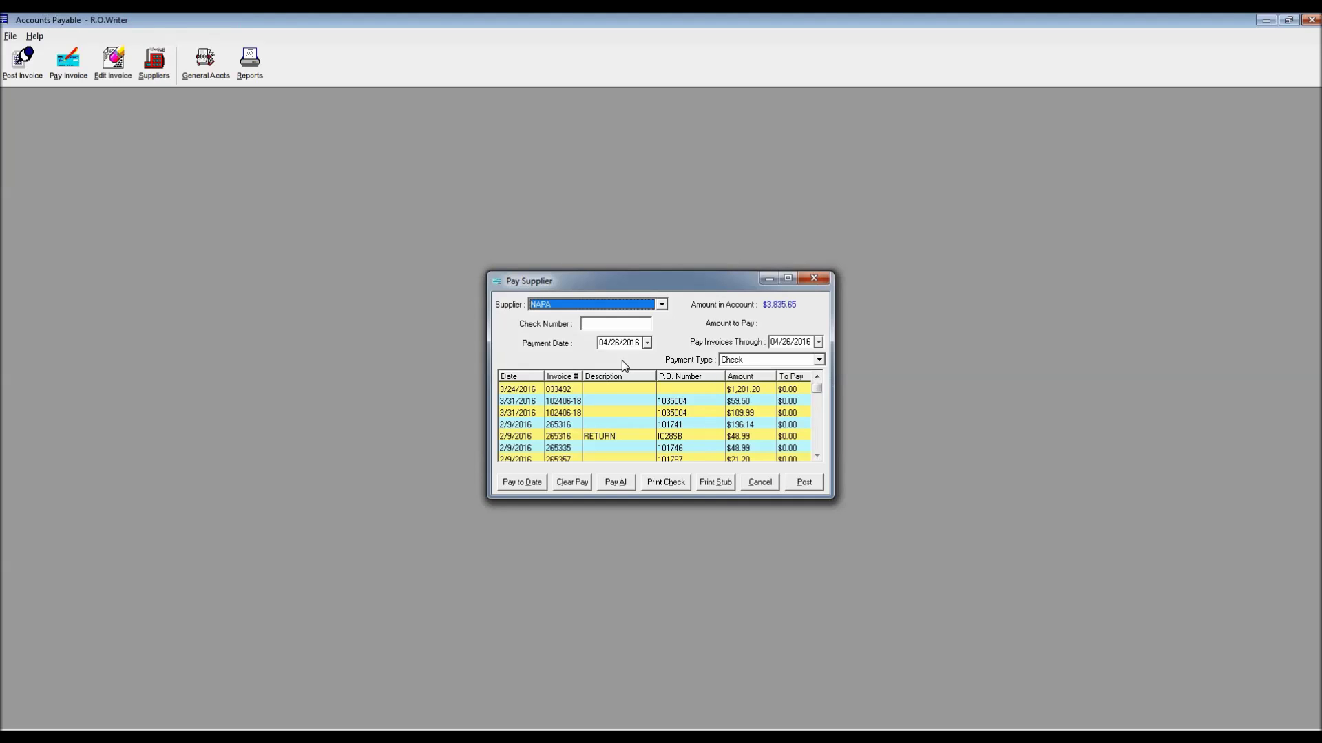
left_click(819, 342)
left_click(848, 386)
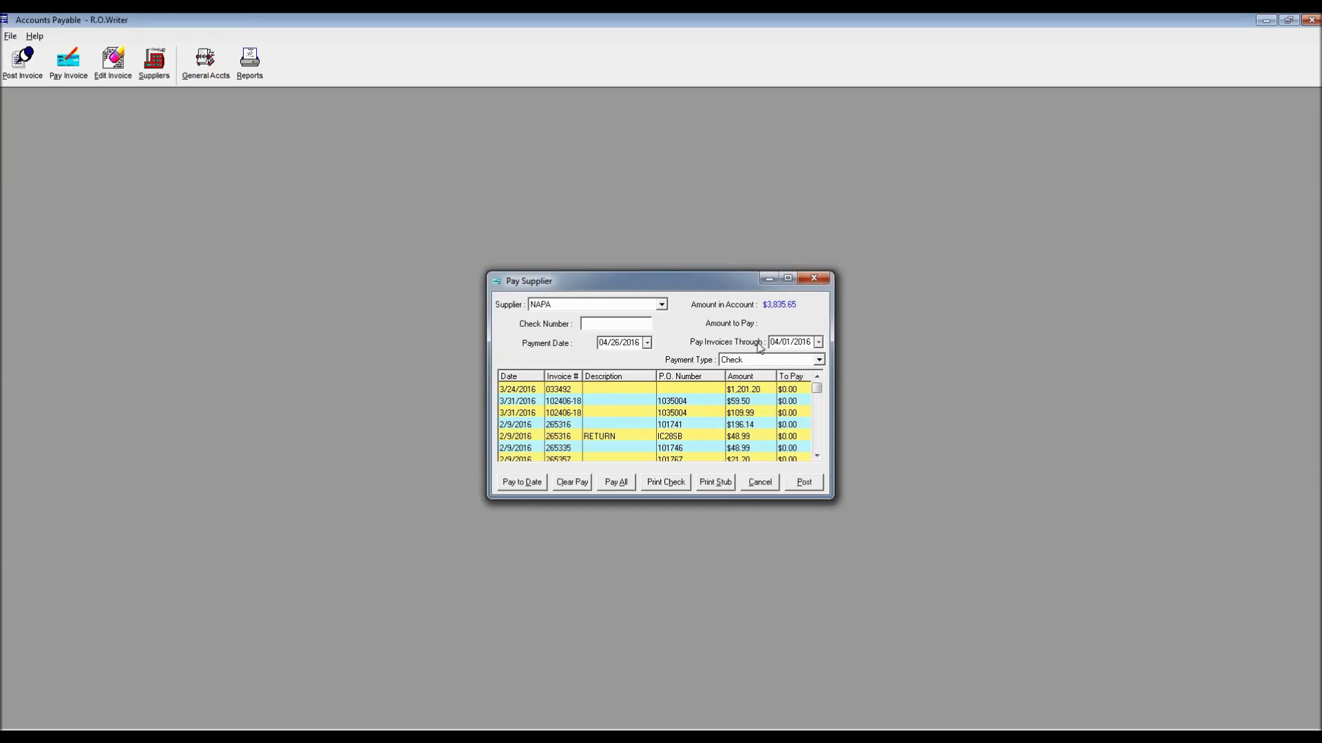
left_click(523, 484)
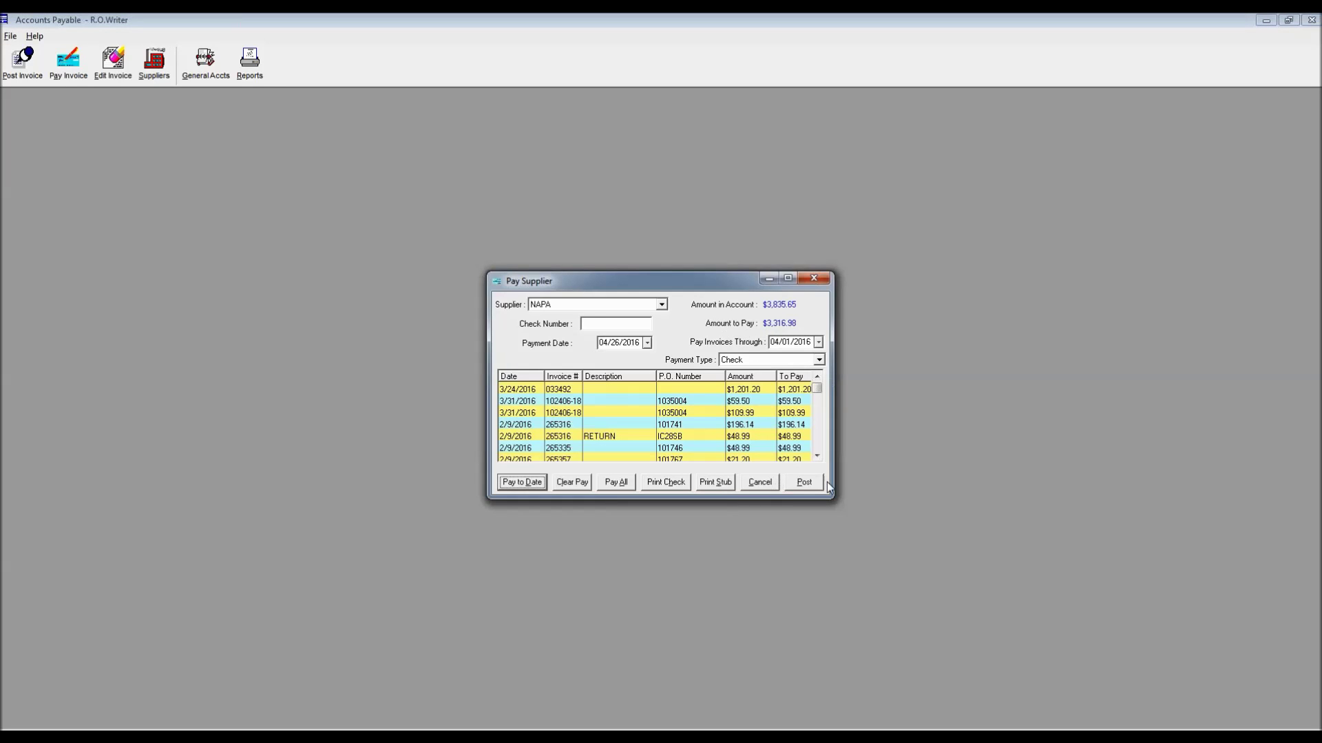
left_click(805, 482)
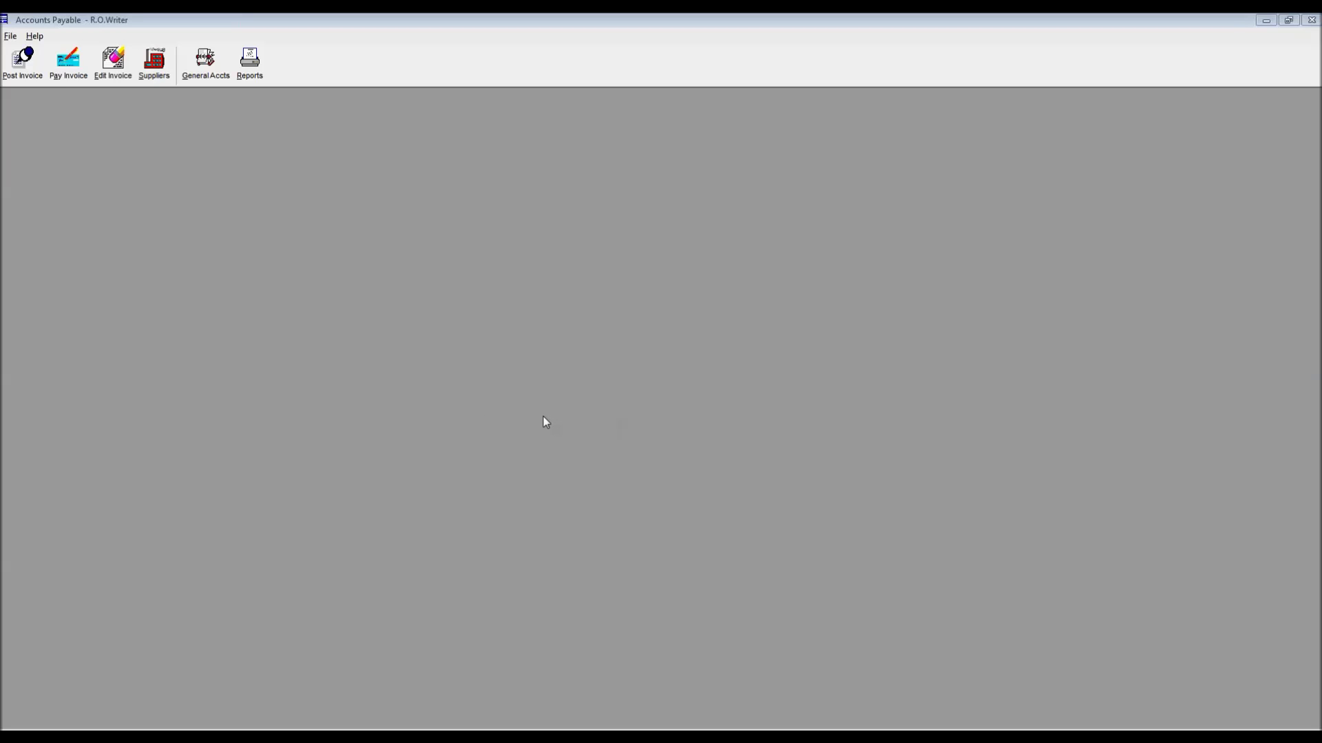
Reopen Pay Invoice for NAPA to confirm the $518.67 remaining balance, then start Edit Invoice
left_click(69, 63)
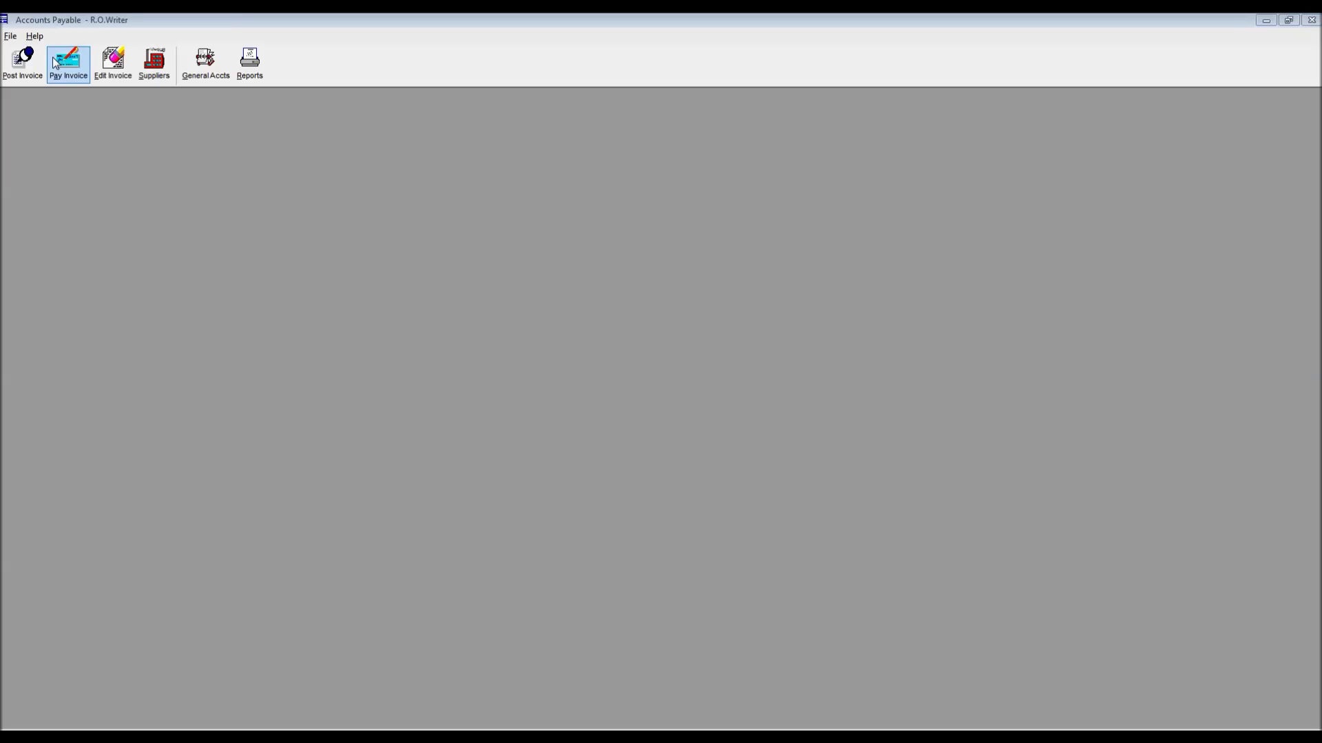
key("Return")
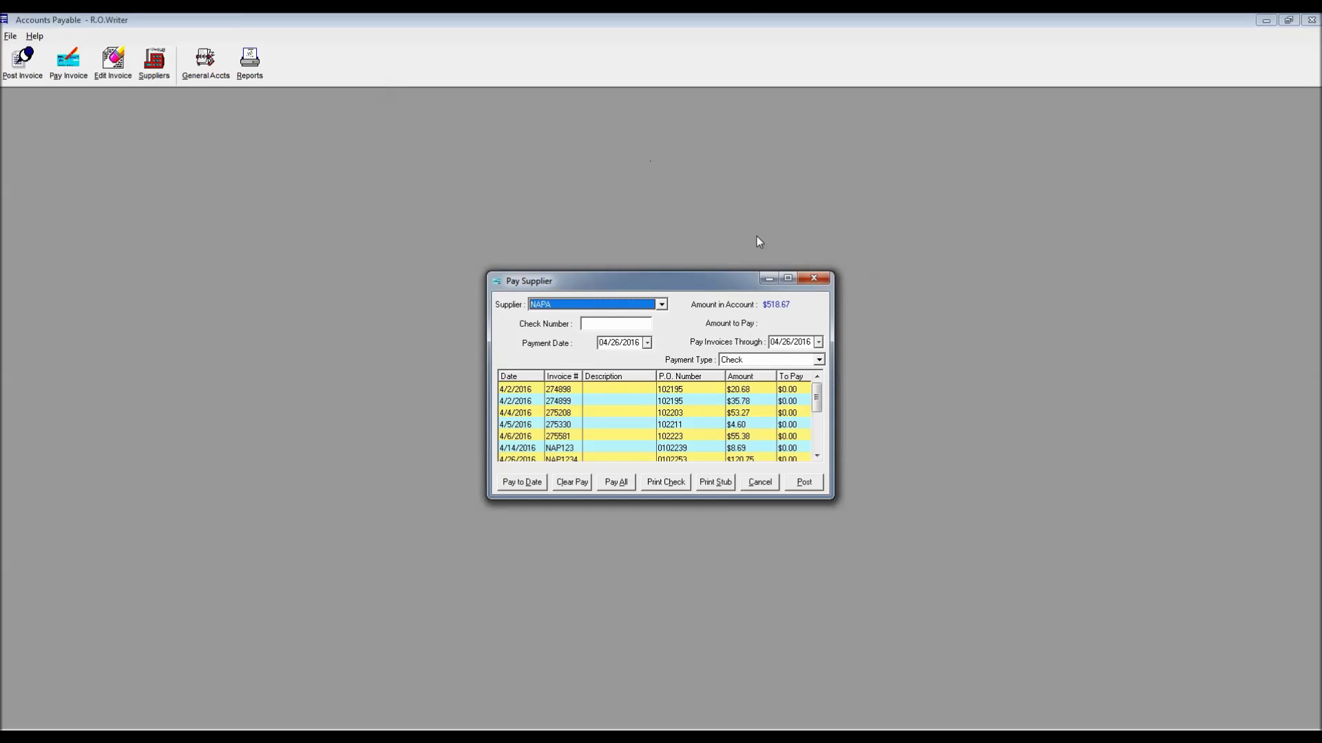
left_click(813, 279)
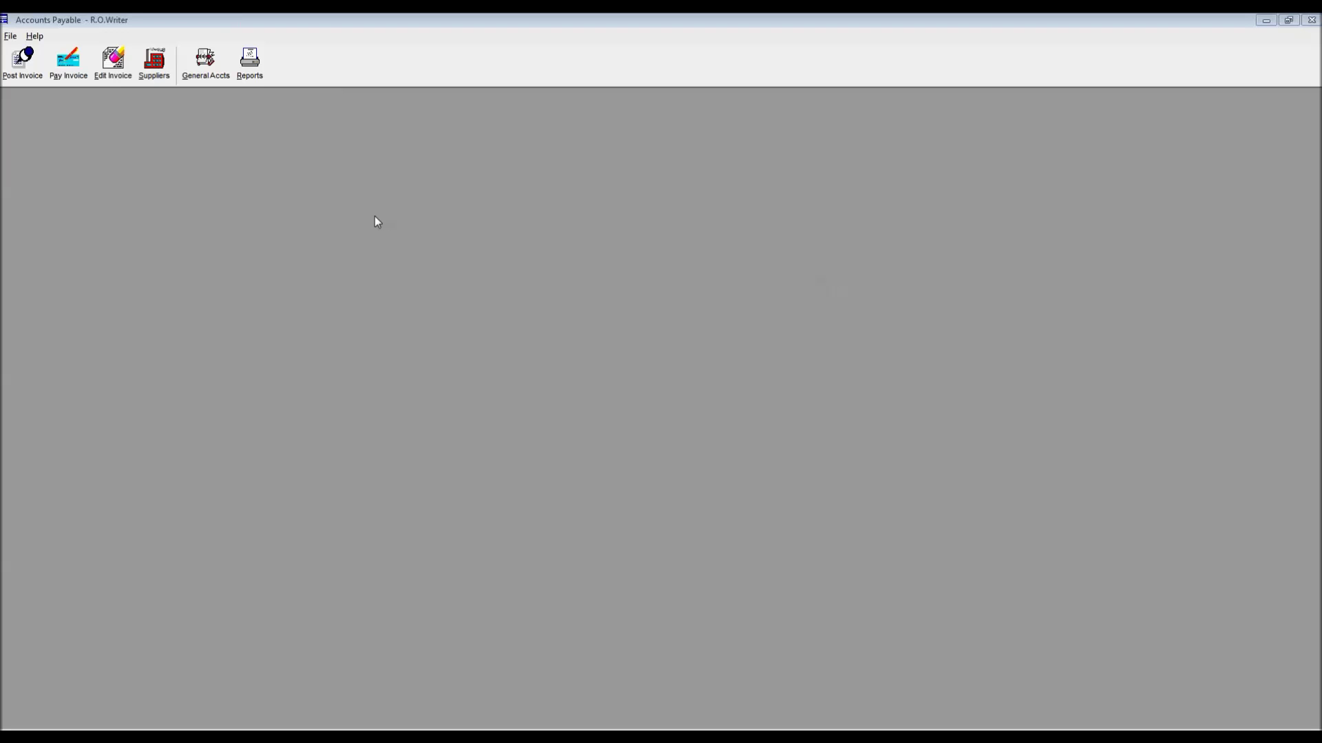
left_click(68, 62)
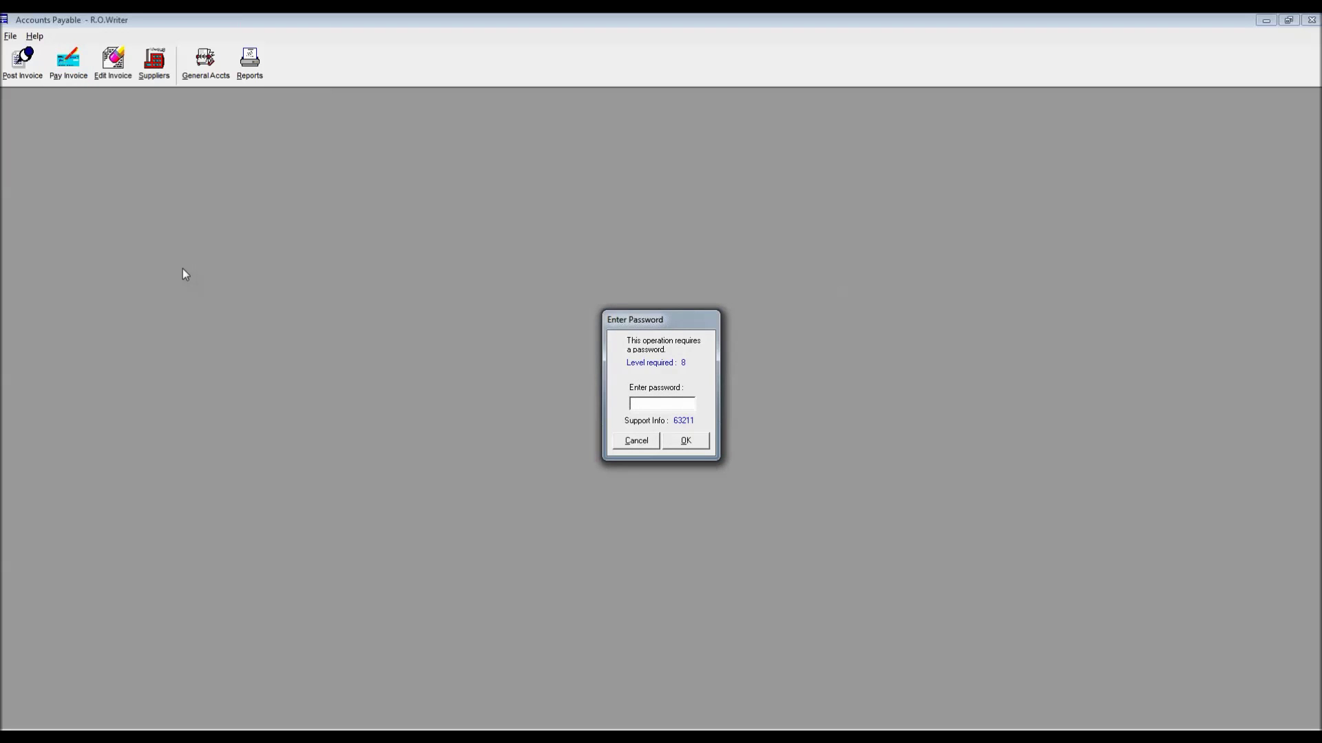
key("Return")
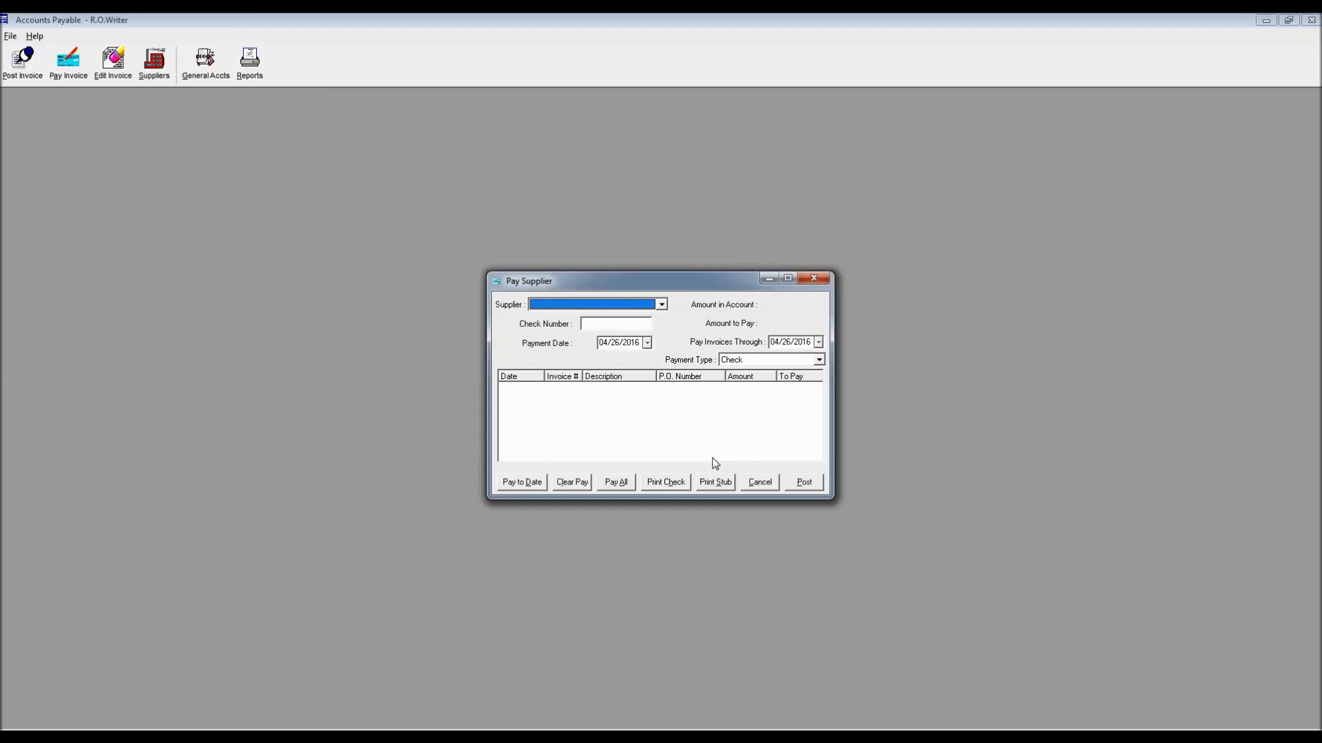
type("NAPA")
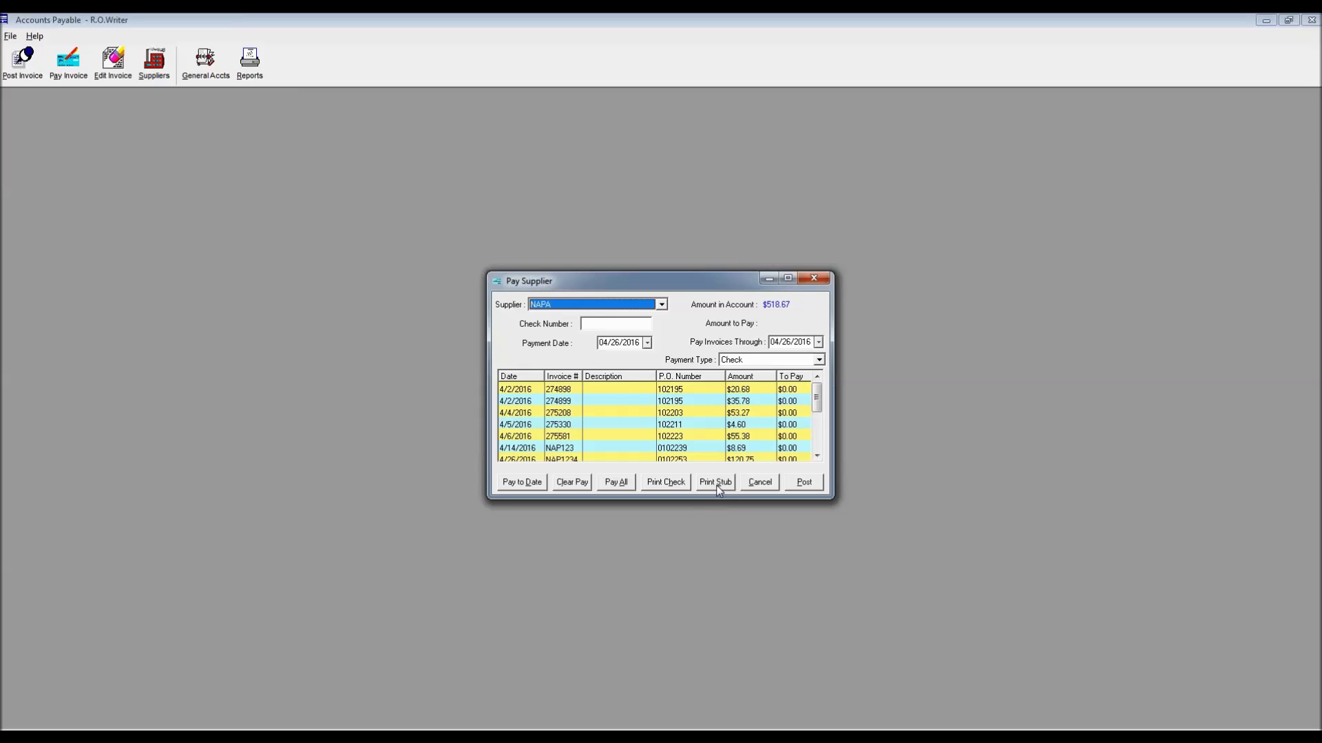
left_click(816, 278)
left_click(113, 63)
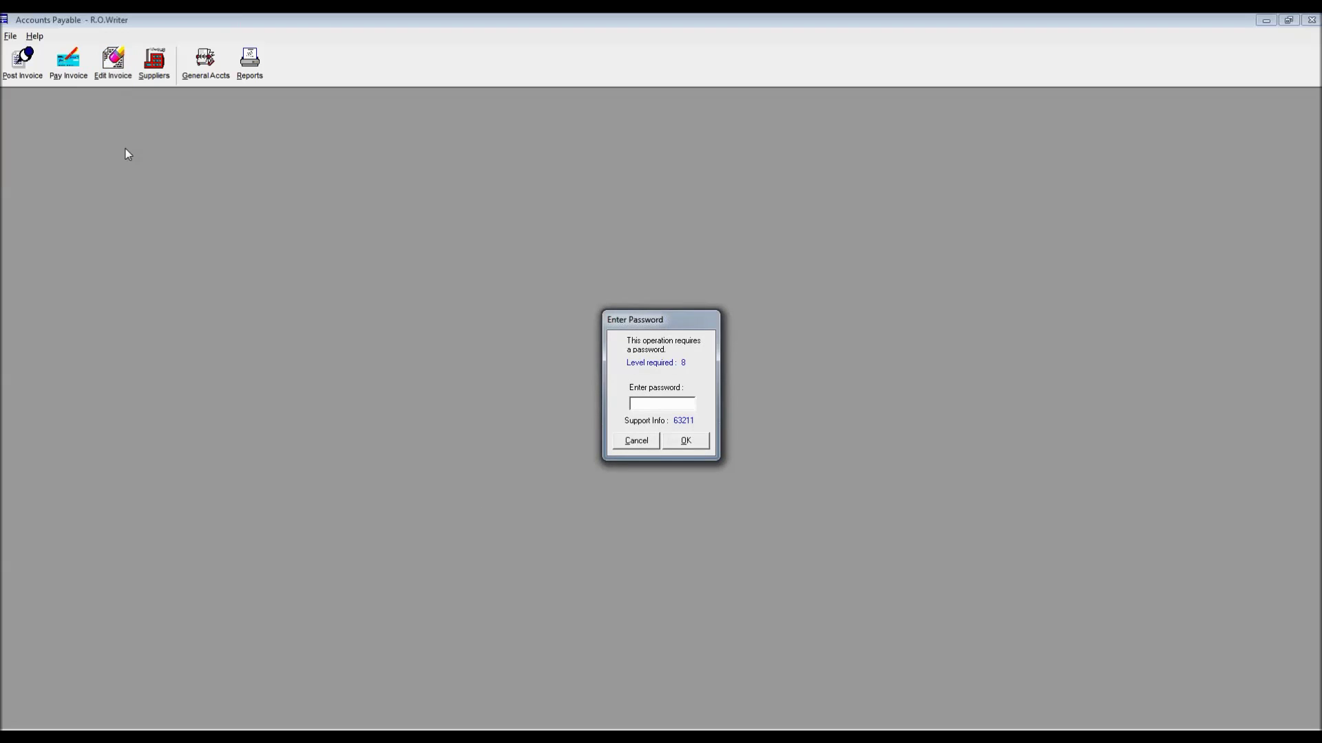
Fetch NAPA's four open-charge invoices dated 04/26/2016 and select NAP123456
key("Return")
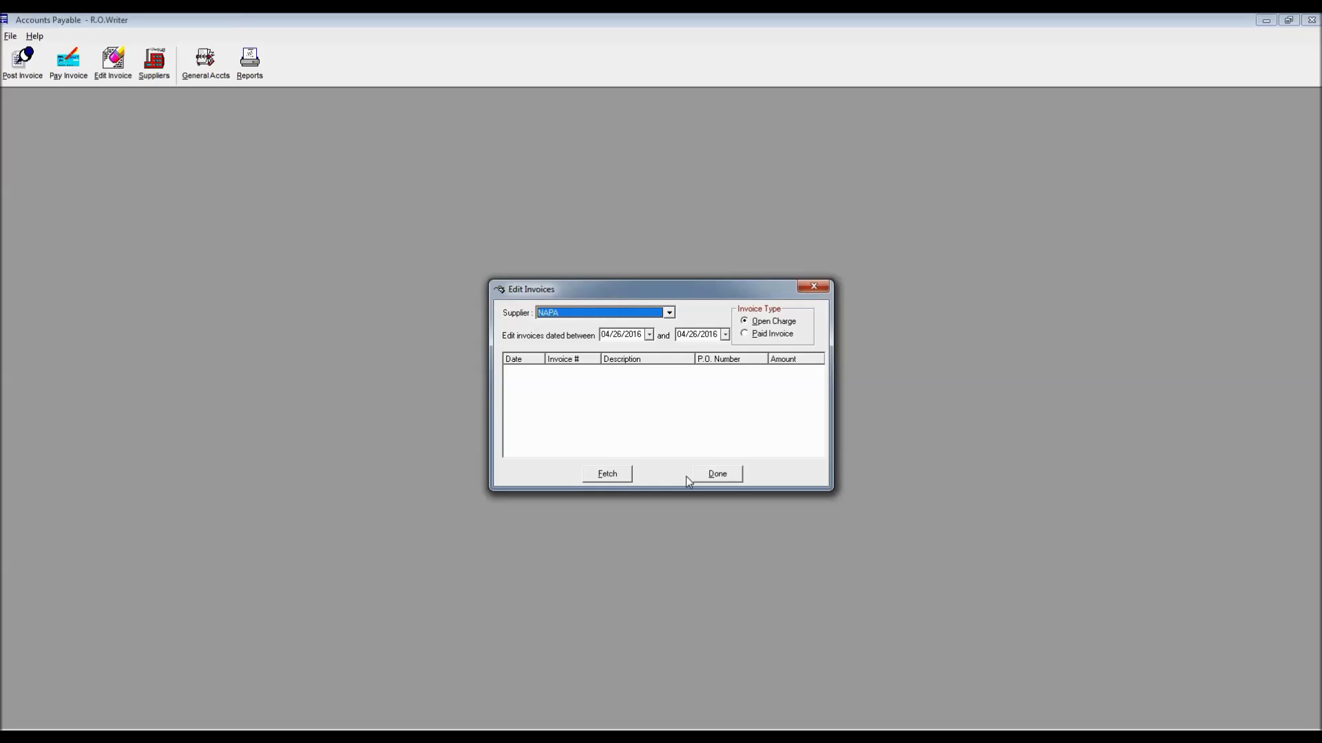
left_click(620, 475)
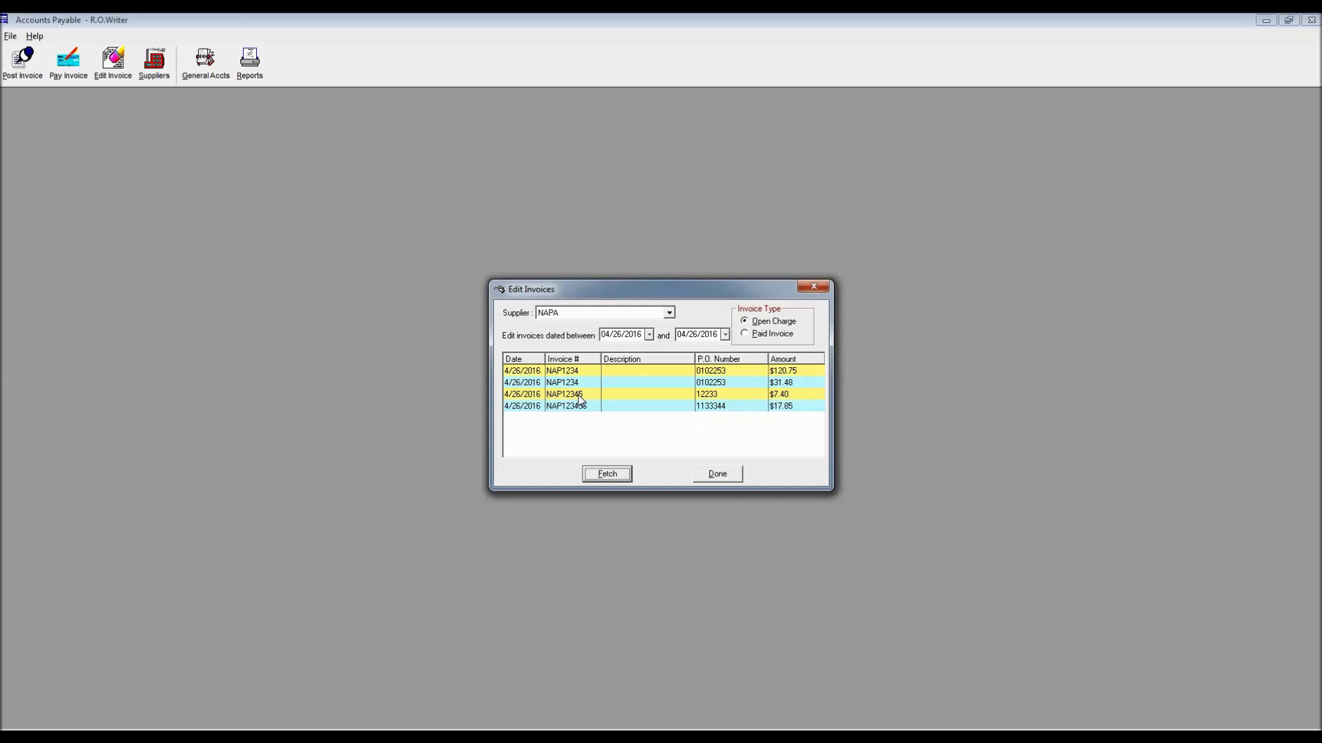
left_click(582, 409)
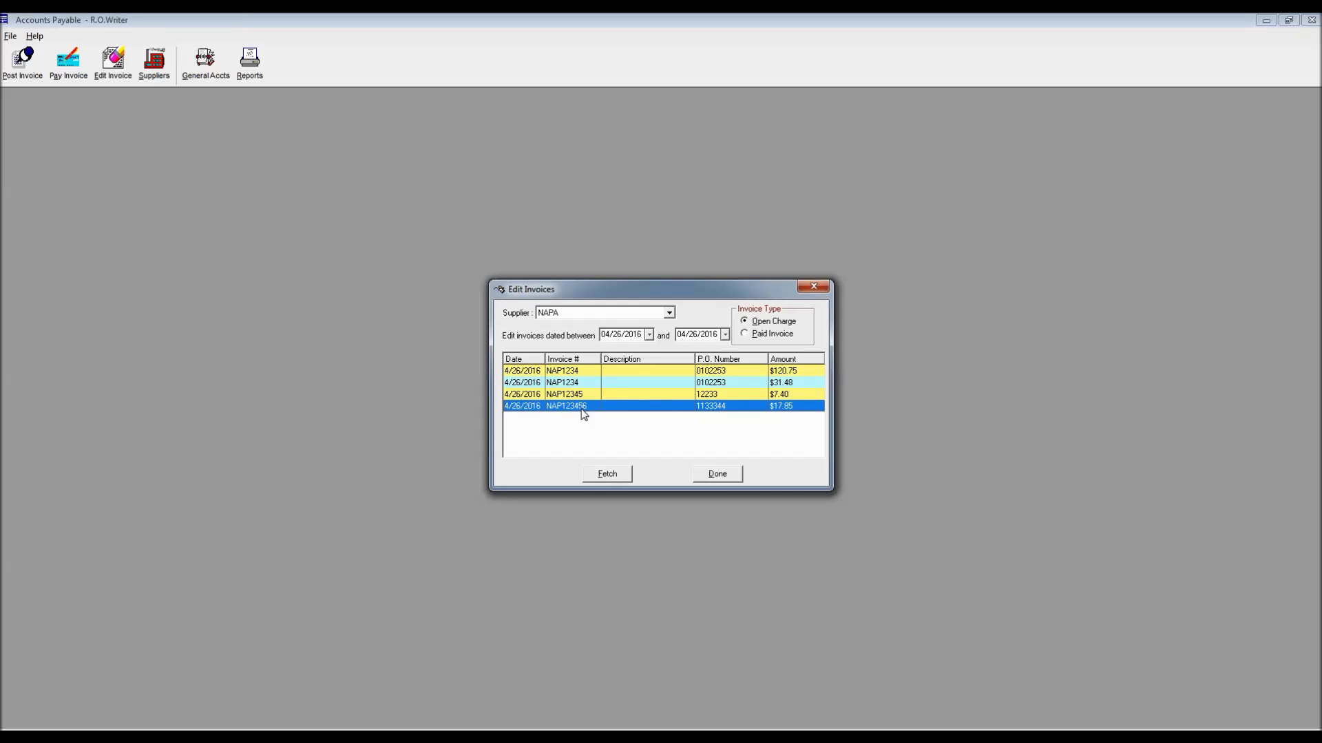
Change invoice NAP1234's amount to 125.75 and post it without printing, then delete NAP123456
double_click(584, 371)
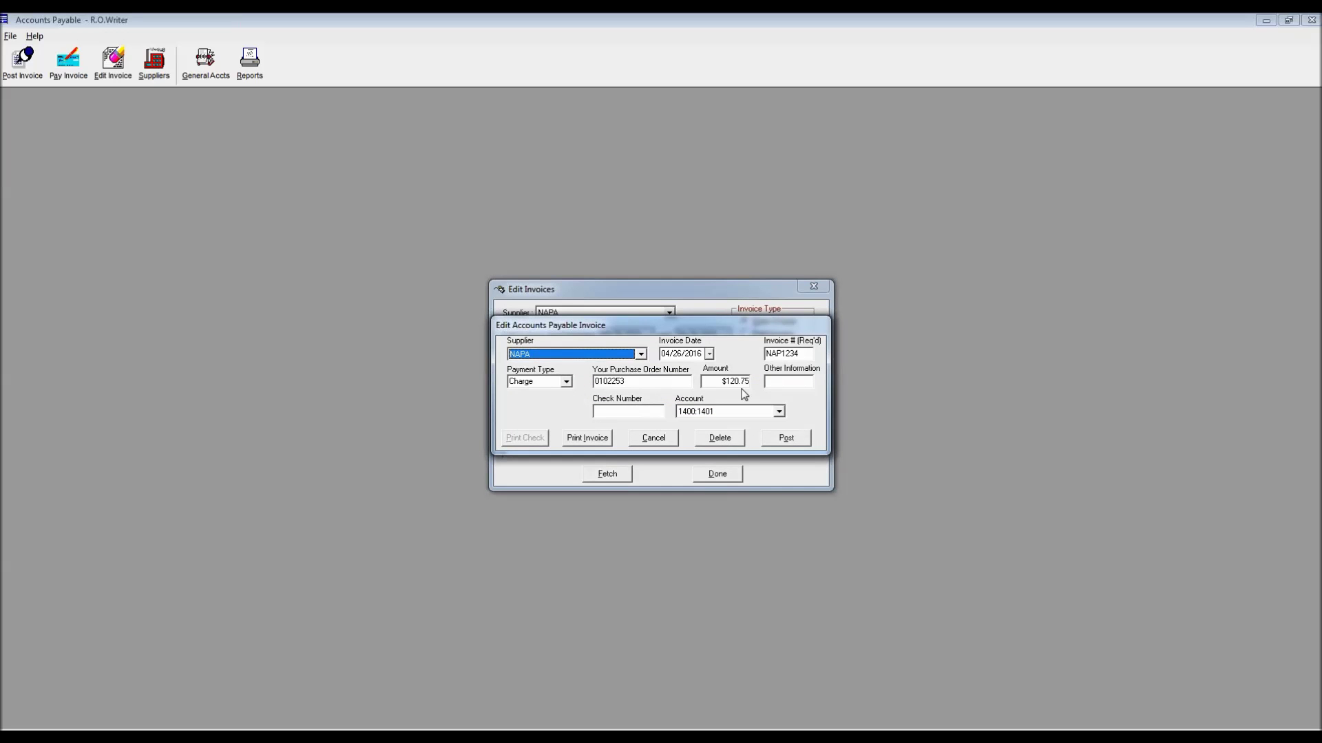
left_click(737, 382)
type("125.75")
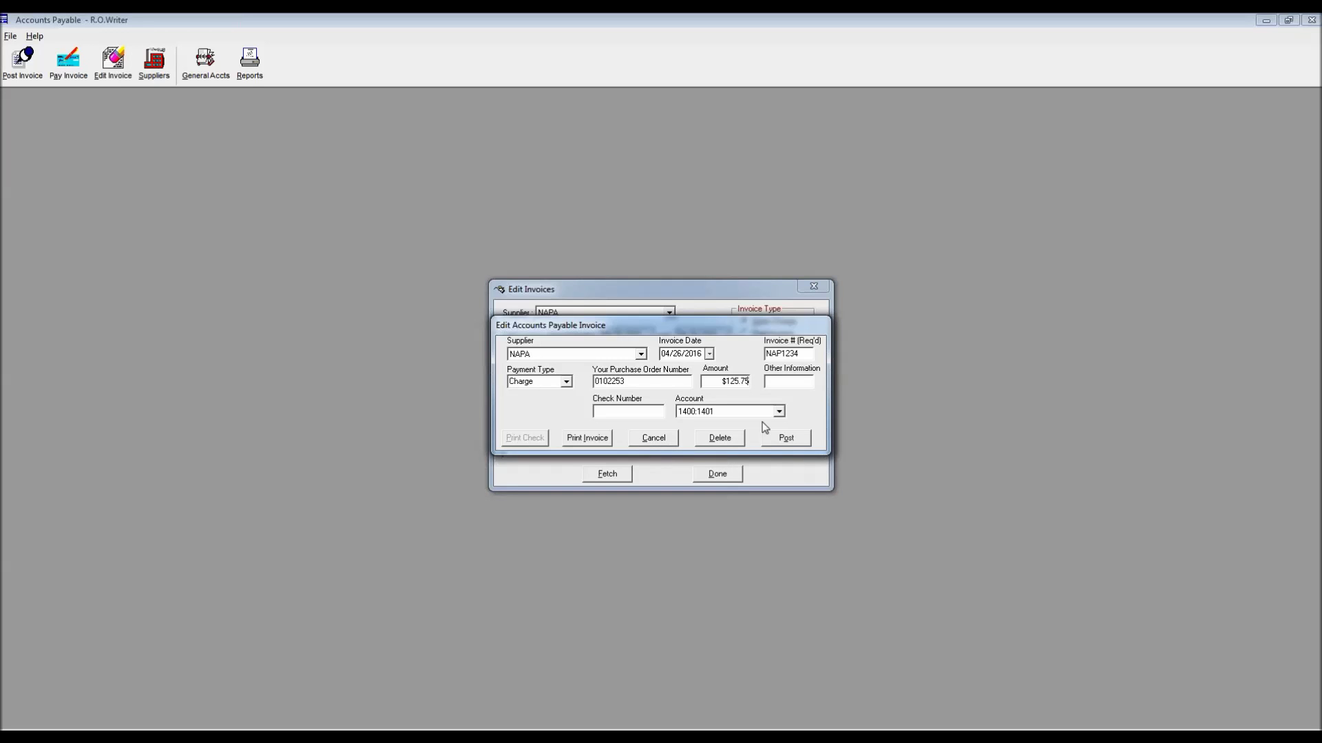
left_click(782, 437)
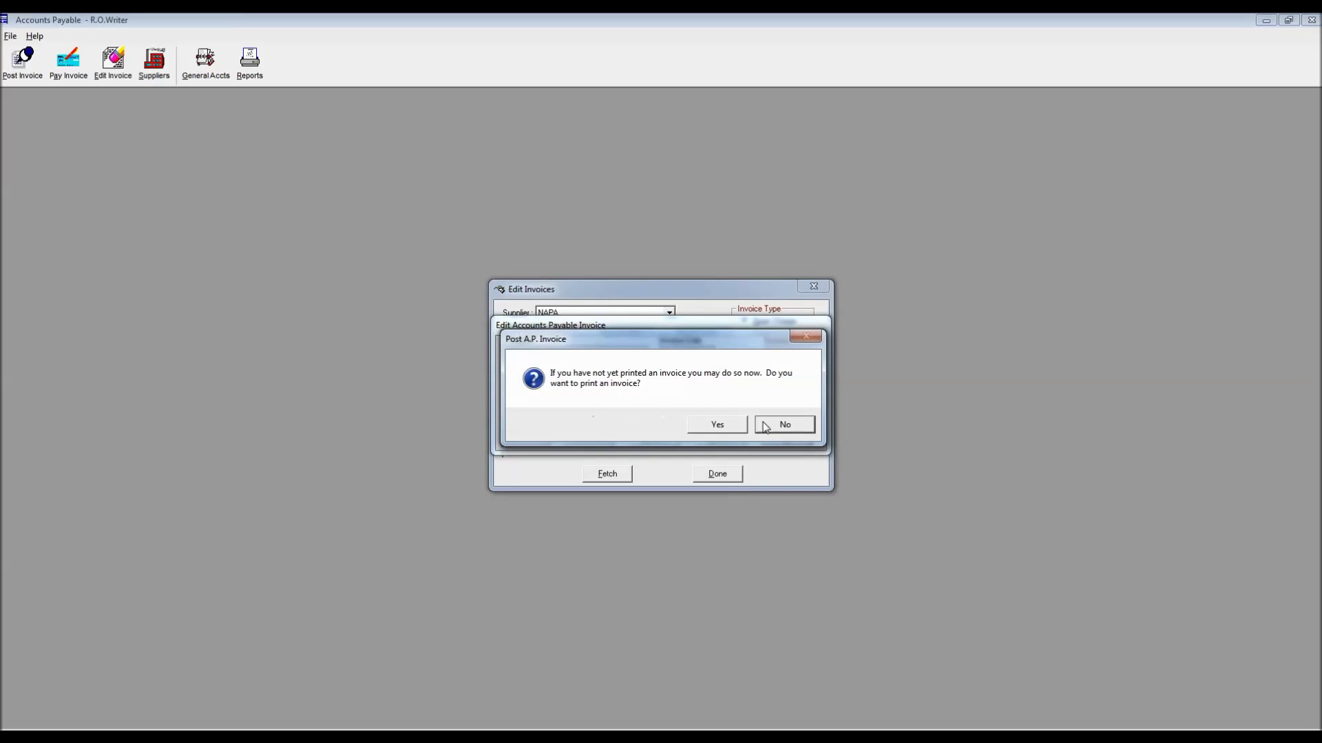
left_click(784, 427)
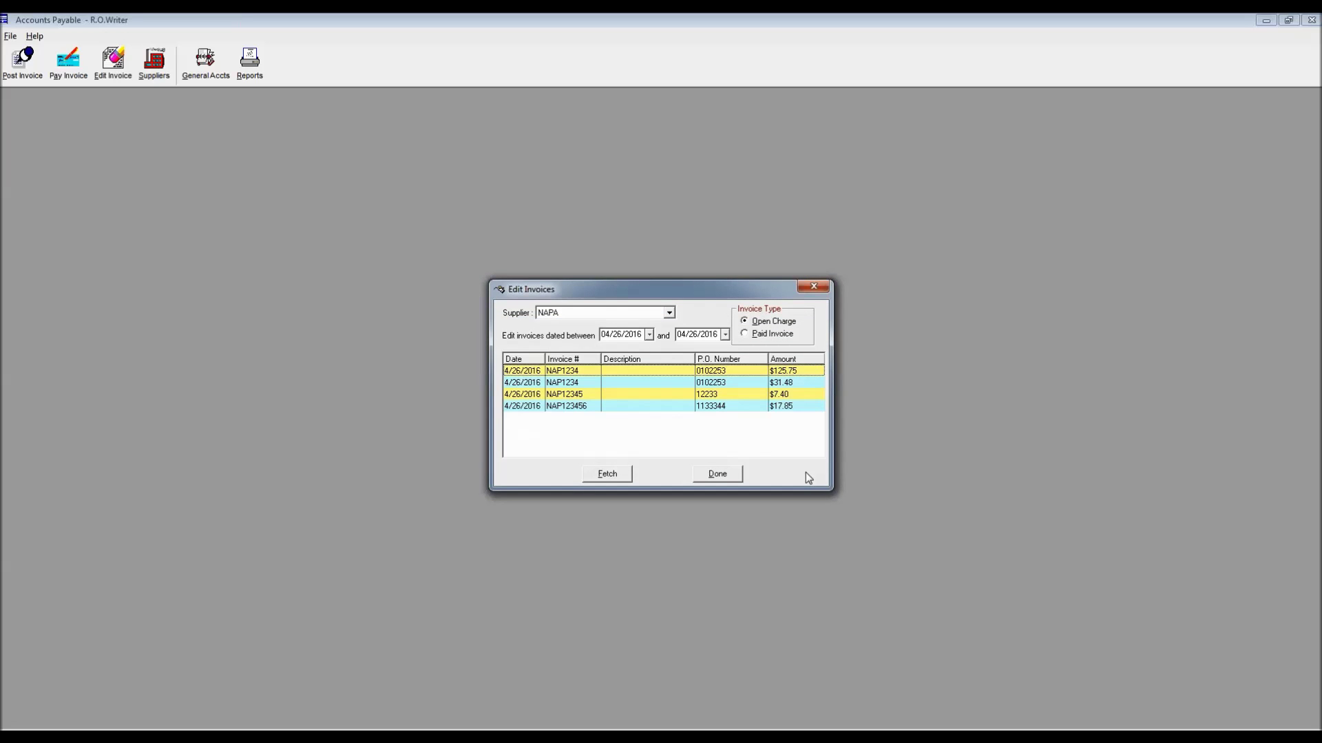
double_click(635, 408)
left_click(716, 438)
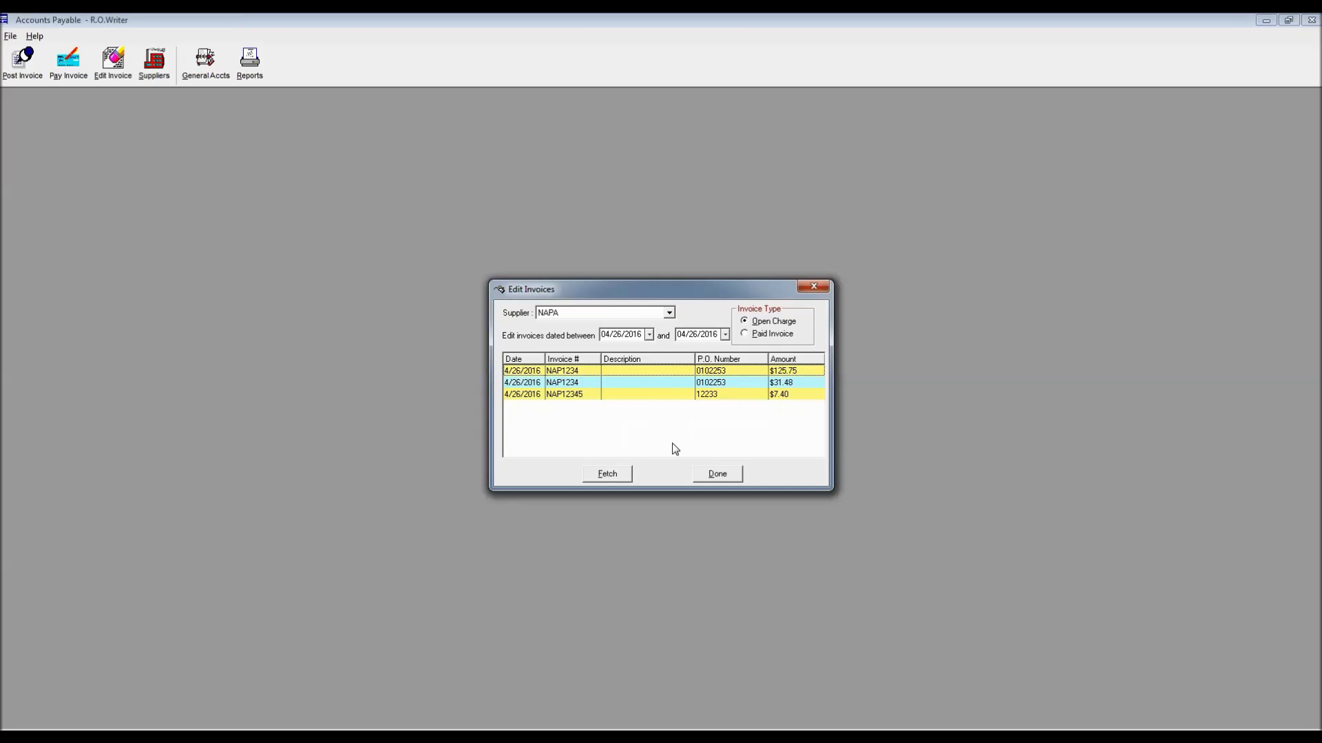
Close the Edit Invoices list, then open and cancel the Suppliers form
left_click(810, 285)
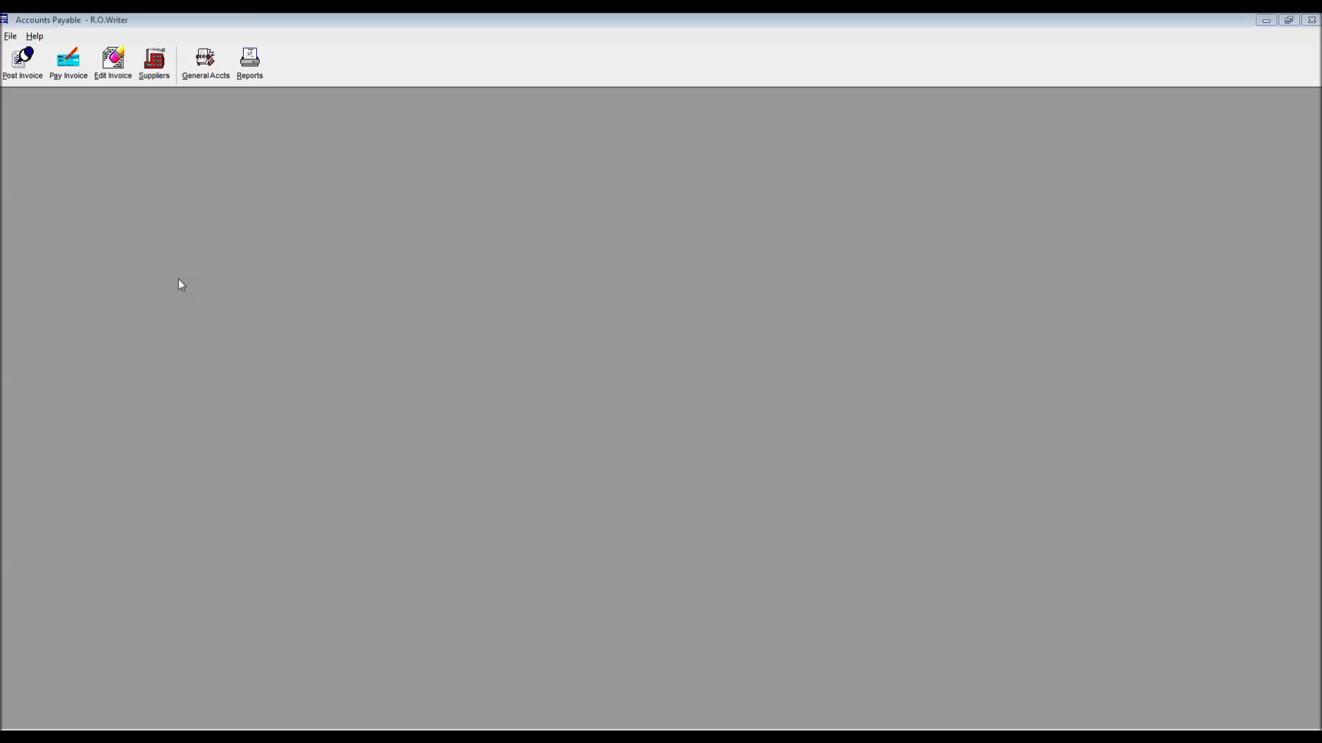
left_click(160, 67)
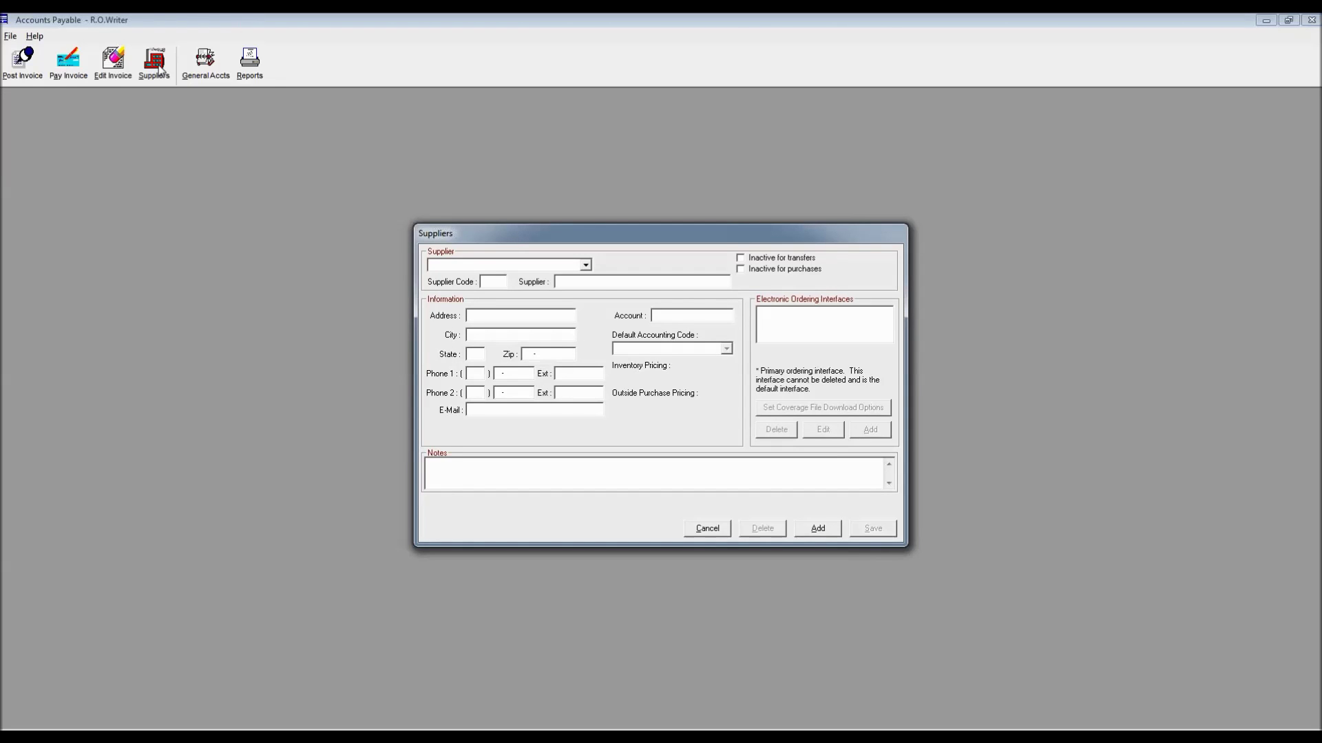
left_click(707, 528)
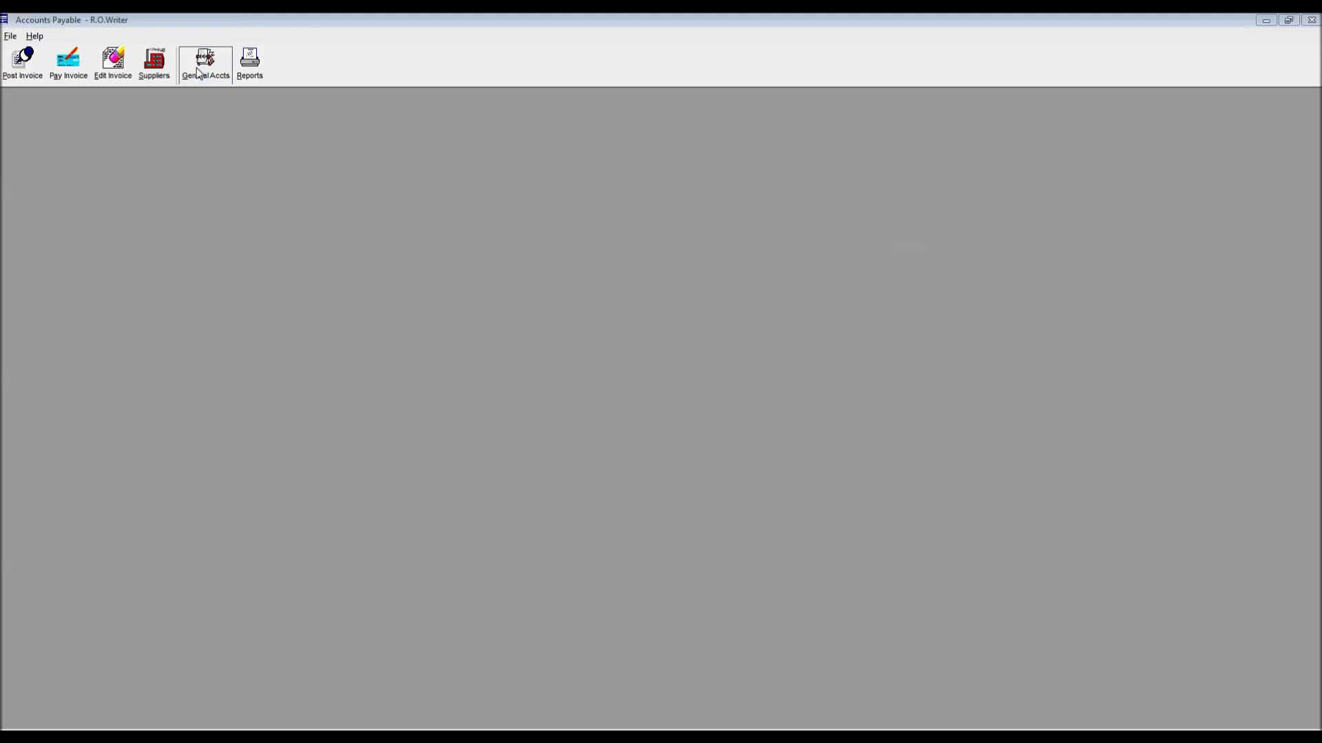
Open the expense accounting codes and inspect the TOWING entry's description code
left_click(200, 70)
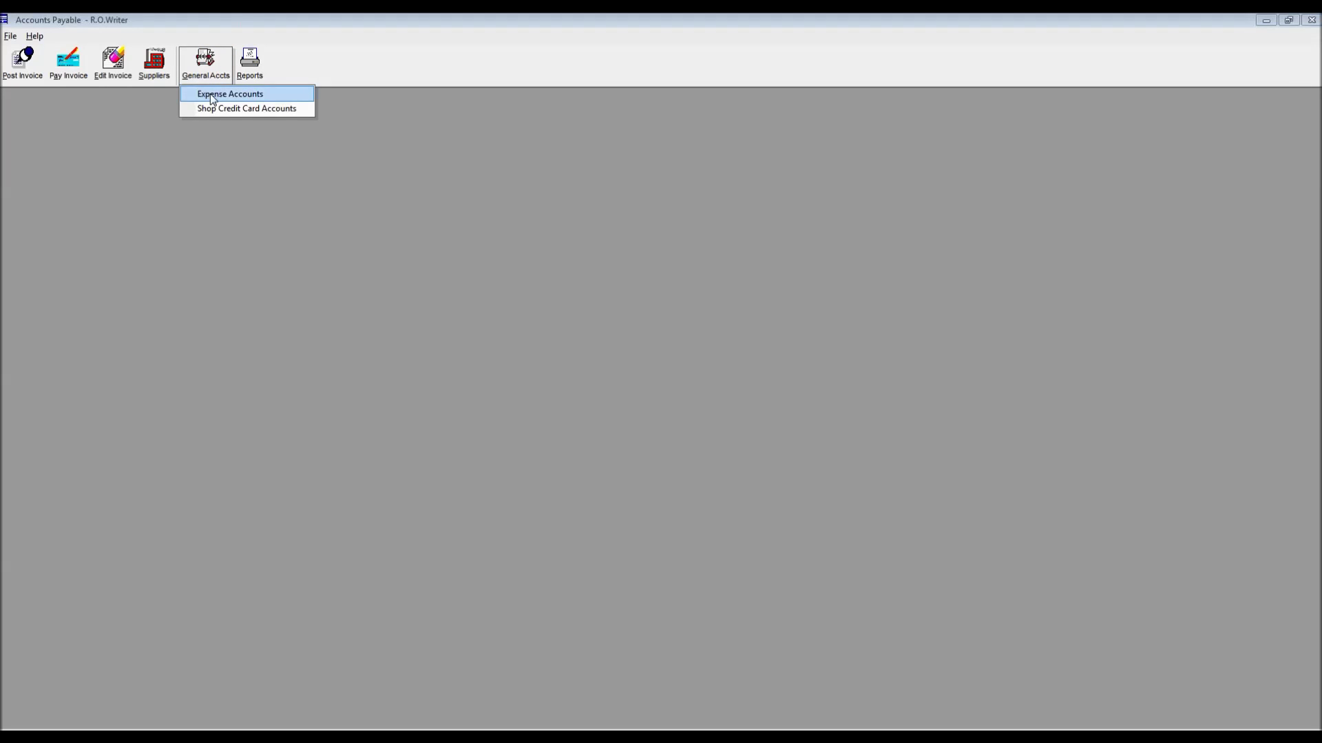
left_click(212, 98)
key("Return")
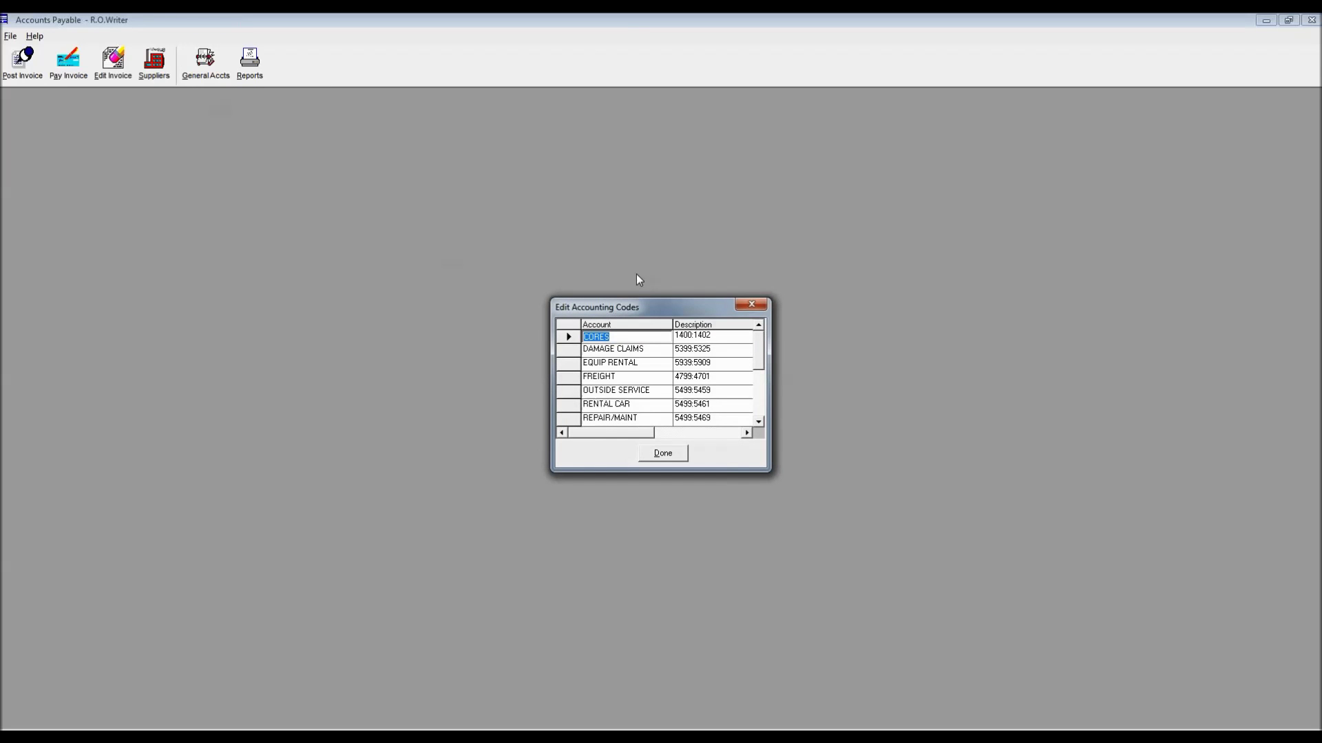
left_click(758, 409)
left_click(619, 383)
key("Tab")
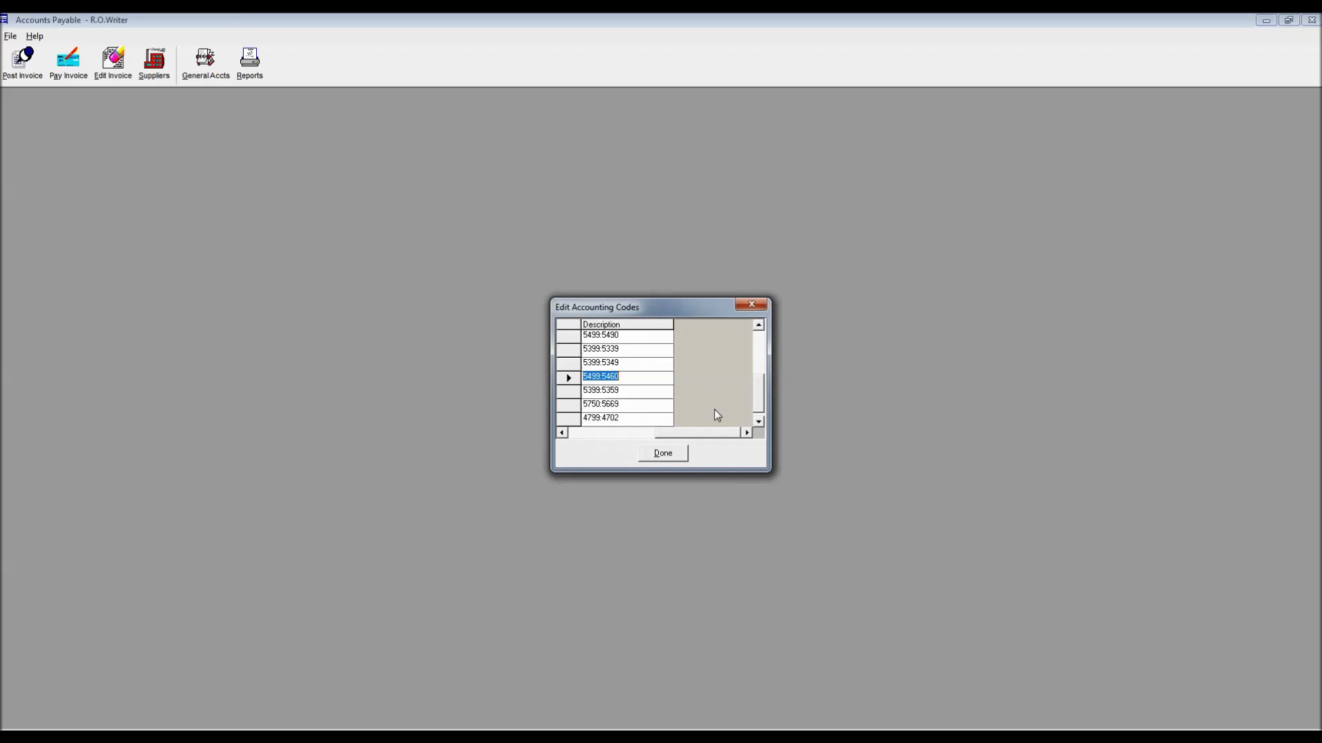
left_click(577, 435)
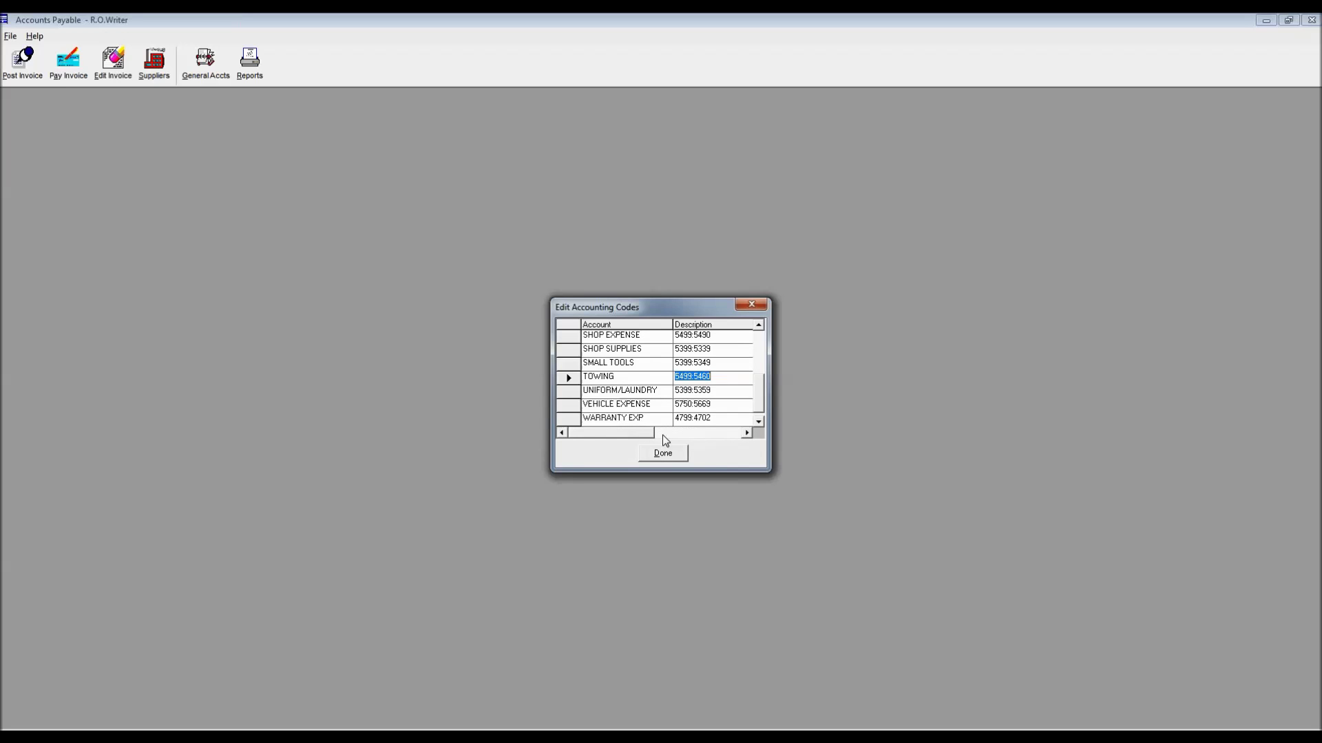
Add an 'advertising' expense account with description 1234
left_click(758, 422)
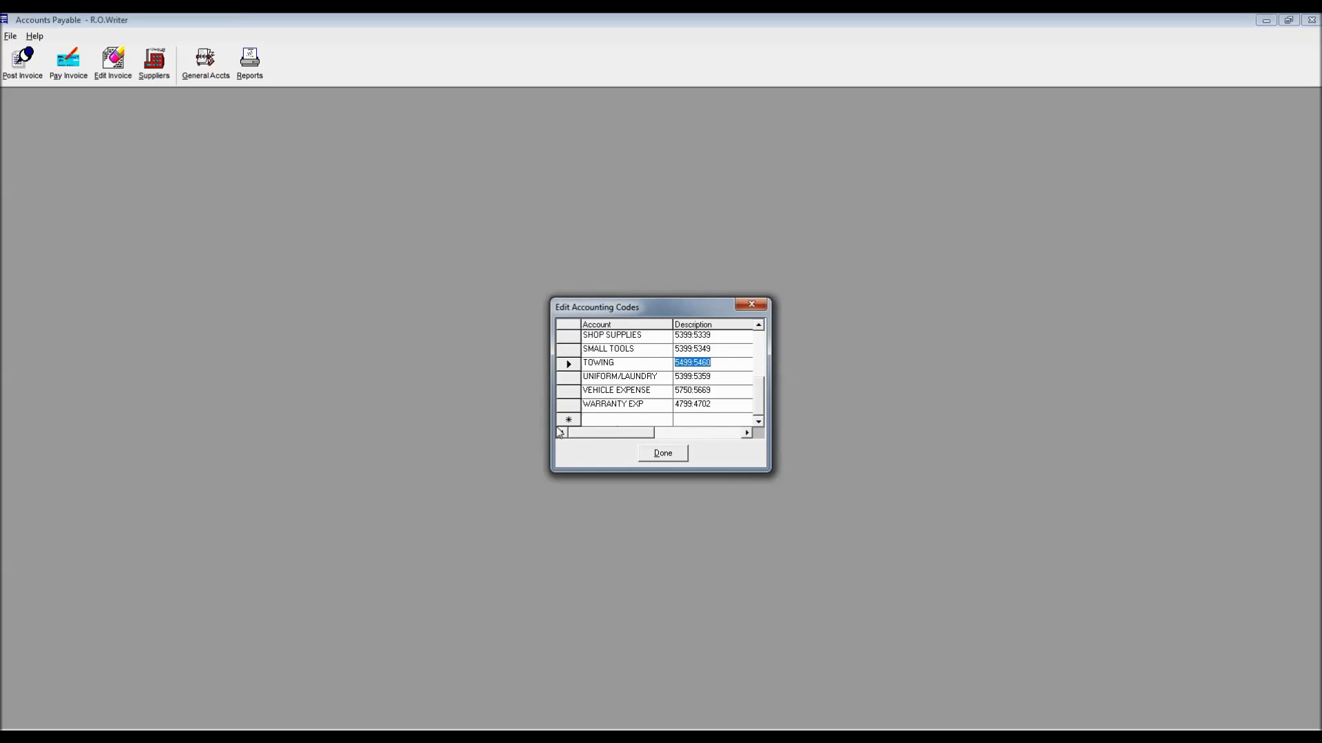
left_click(595, 419)
type("ad")
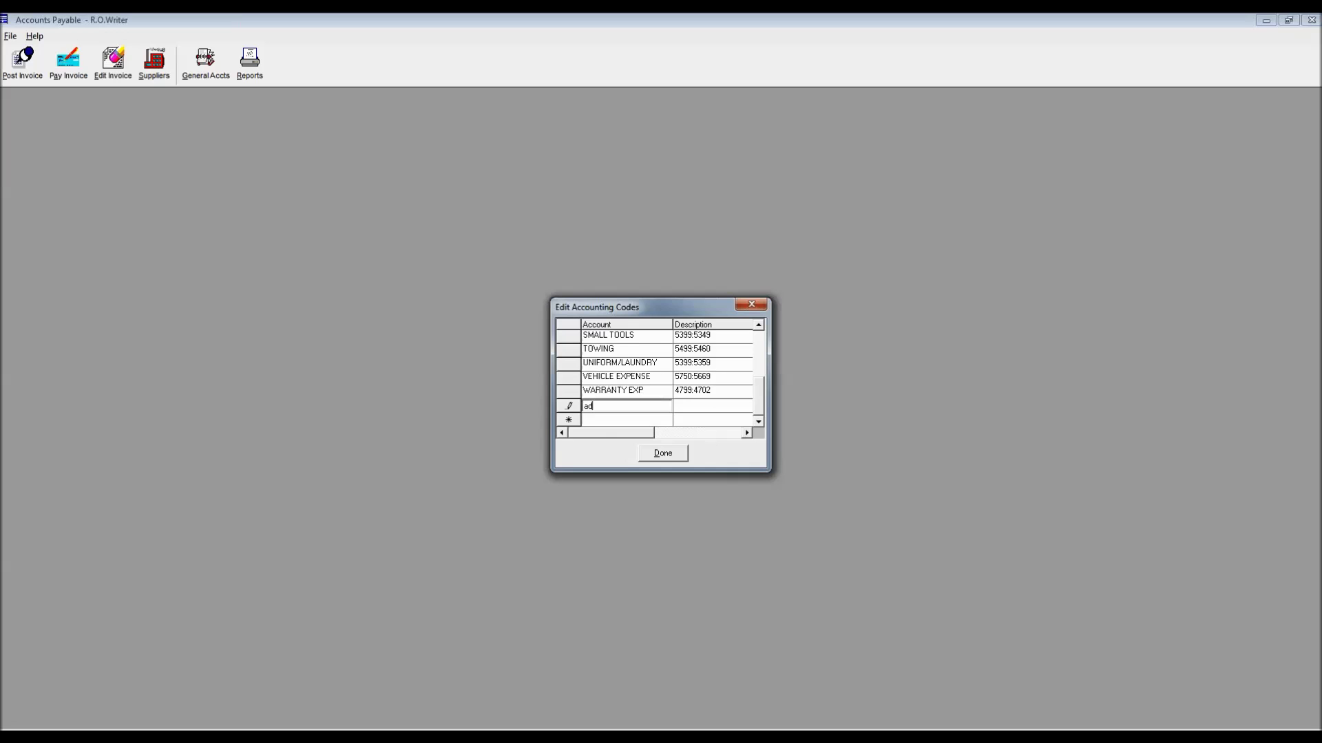
type("vertising")
key("Tab")
type("1234")
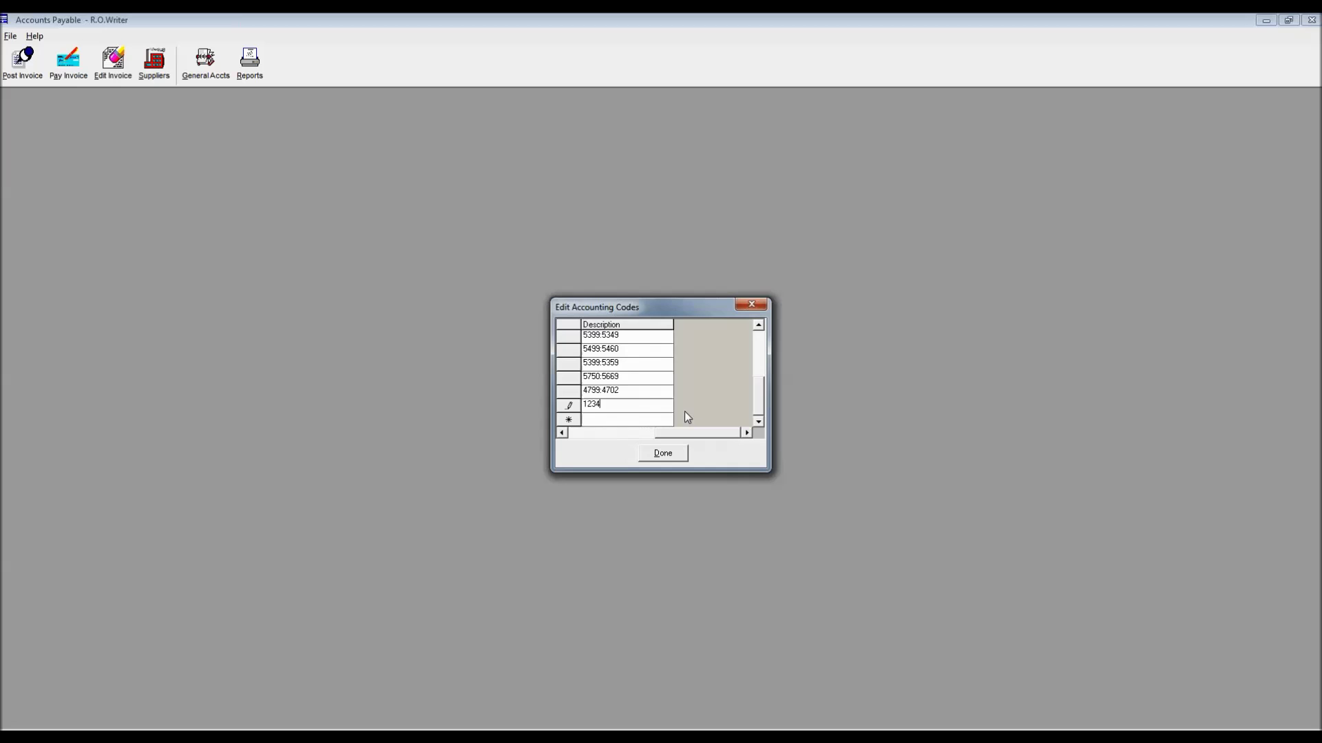
left_click(662, 453)
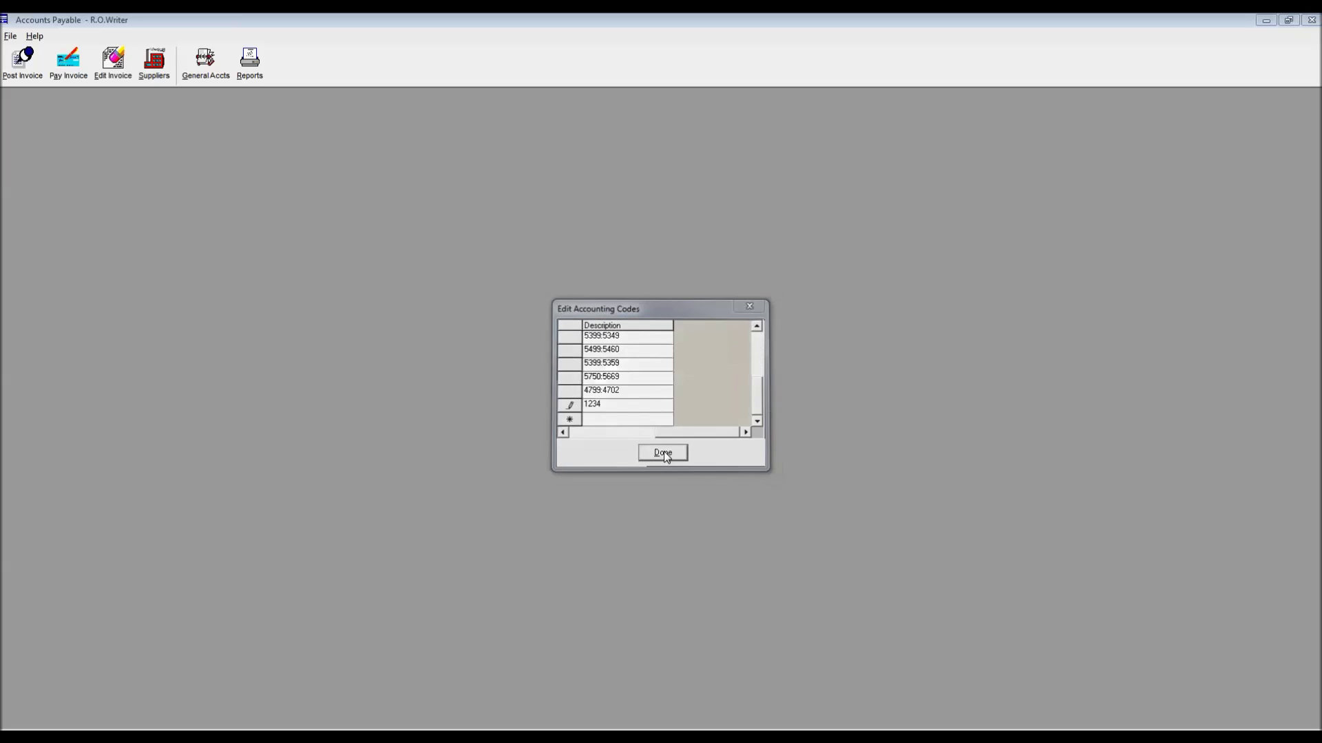
Reopen the expense accounting codes and delete the advertising account row
left_click(218, 71)
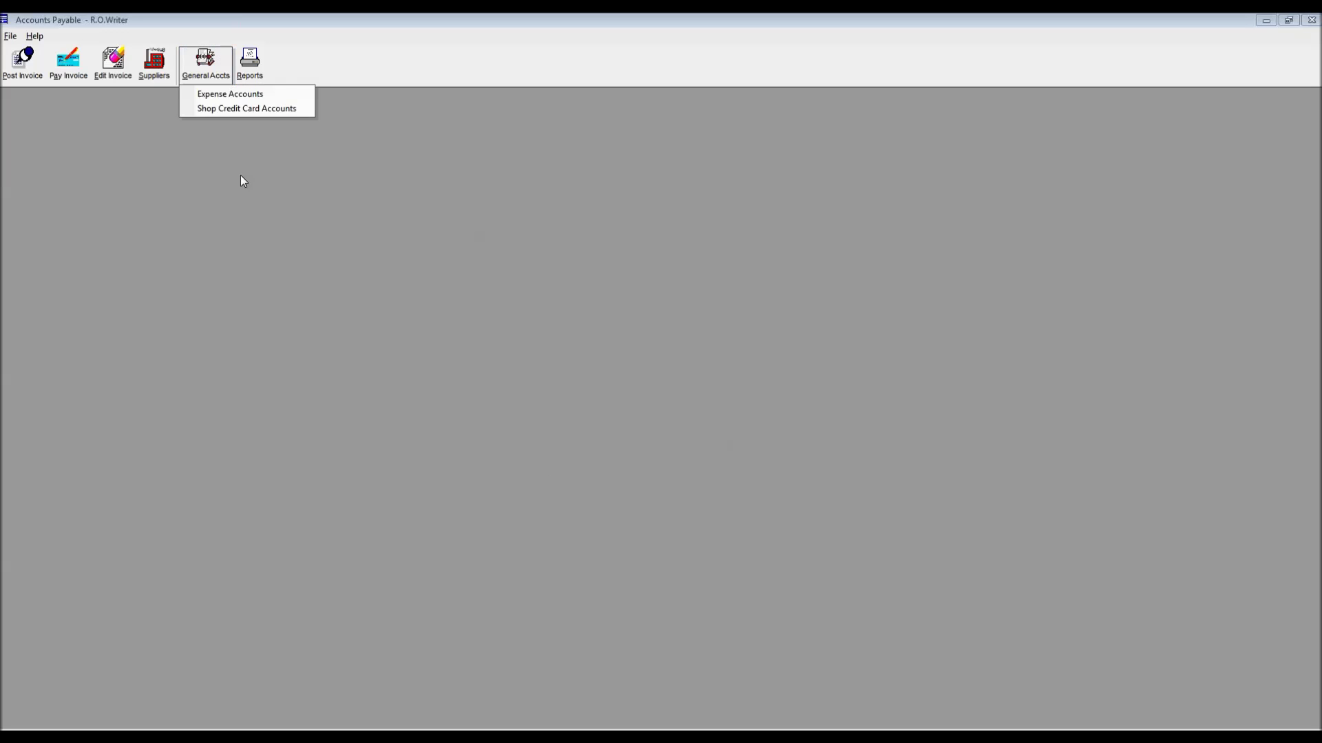
left_click(236, 104)
key("Return")
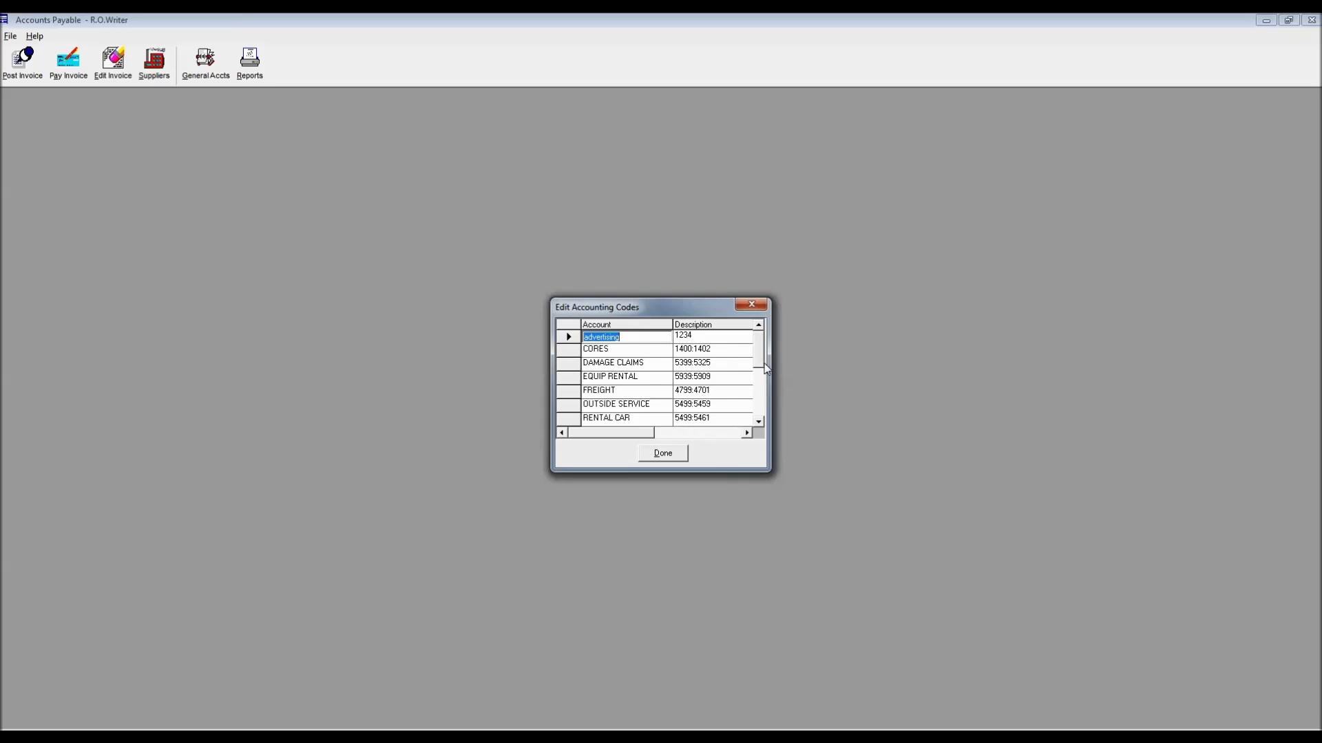
mouse_move(765, 368)
left_mouse_down()
mouse_move(766, 413)
mouse_move(764, 347)
left_mouse_up()
left_click(567, 336)
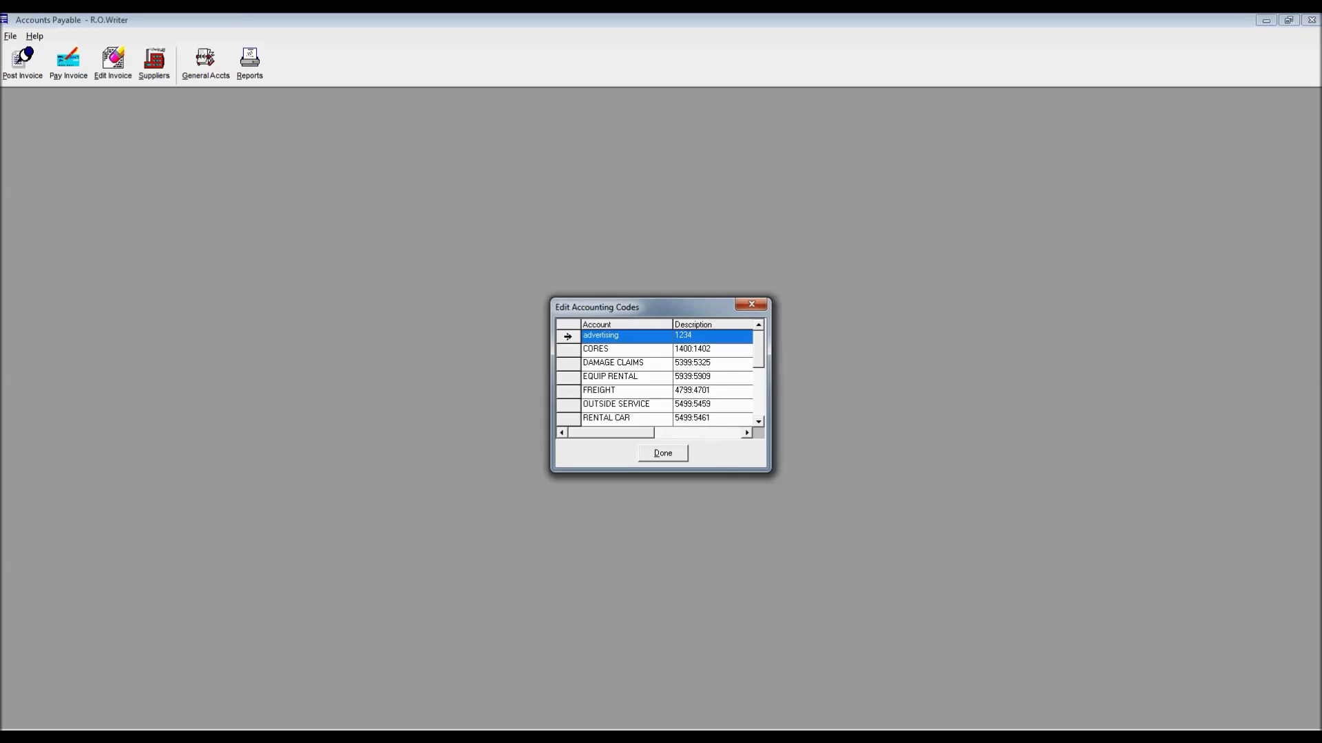
key("Delete")
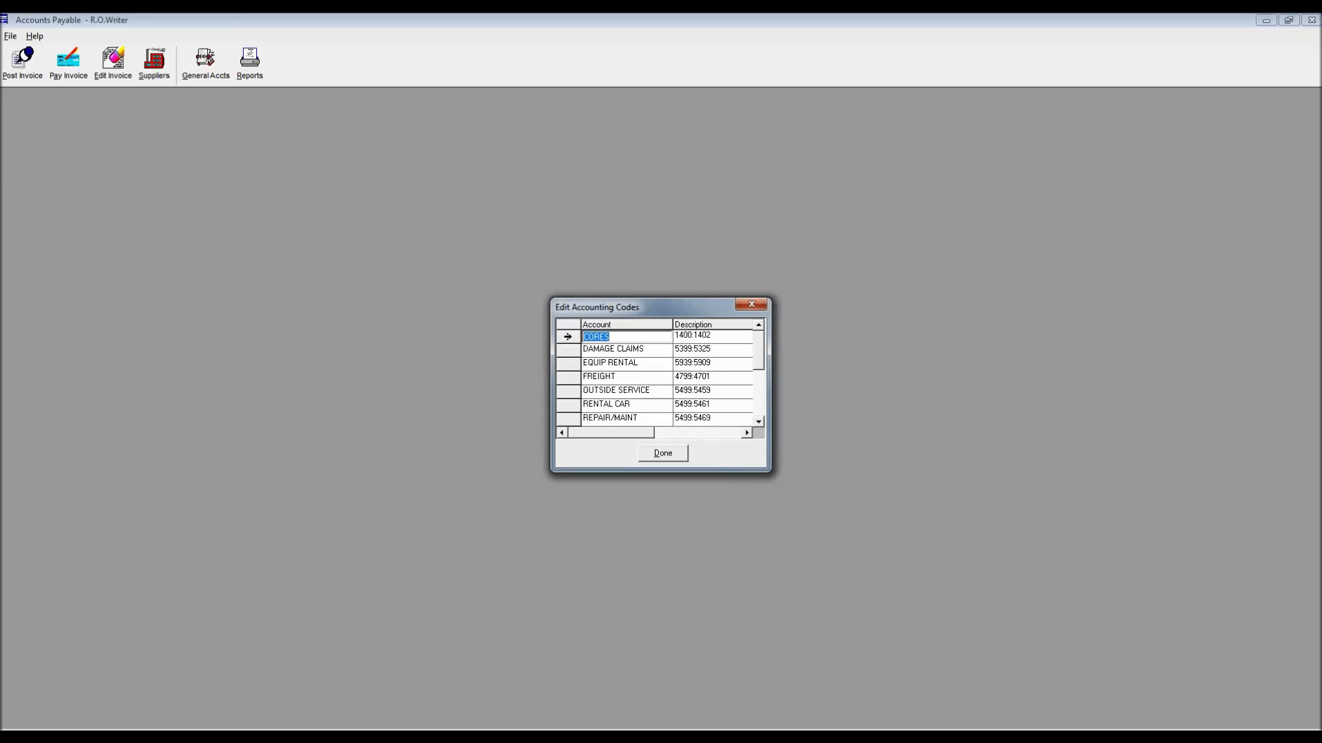
left_click(751, 304)
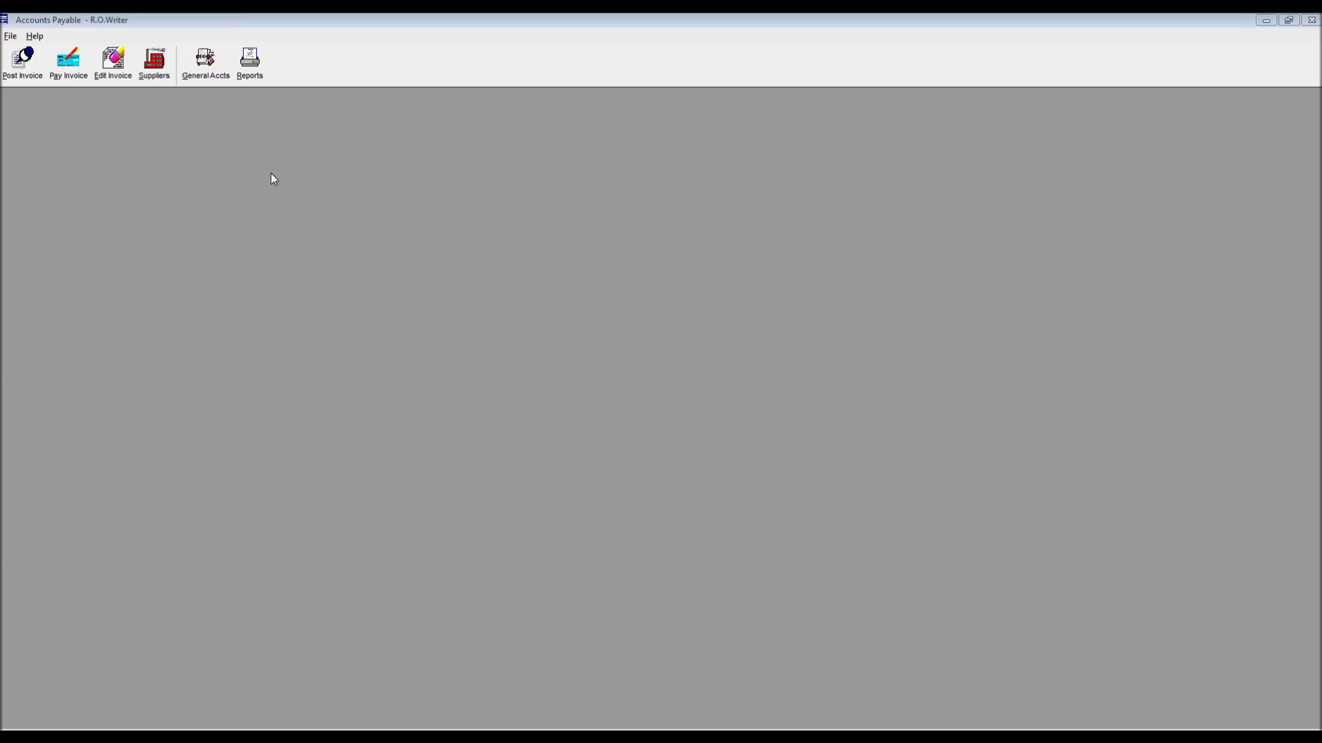
left_click(219, 69)
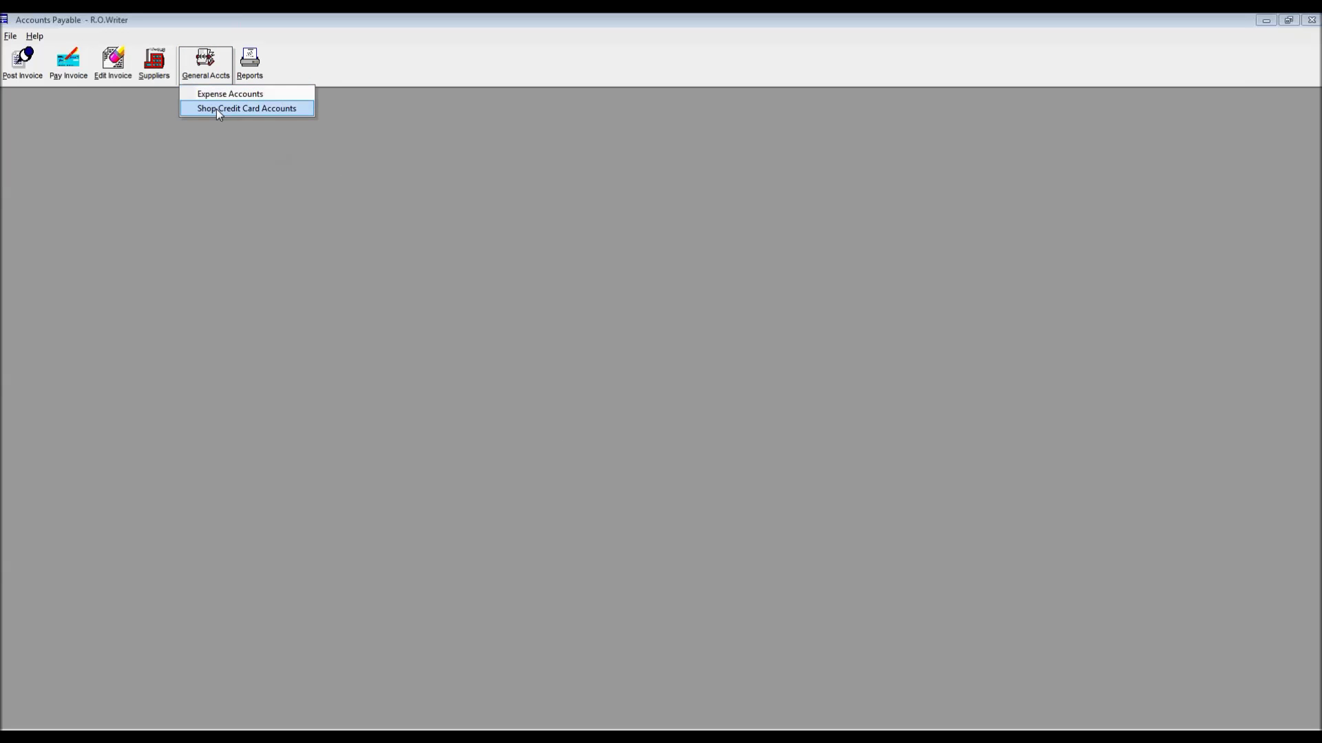
left_click(218, 110)
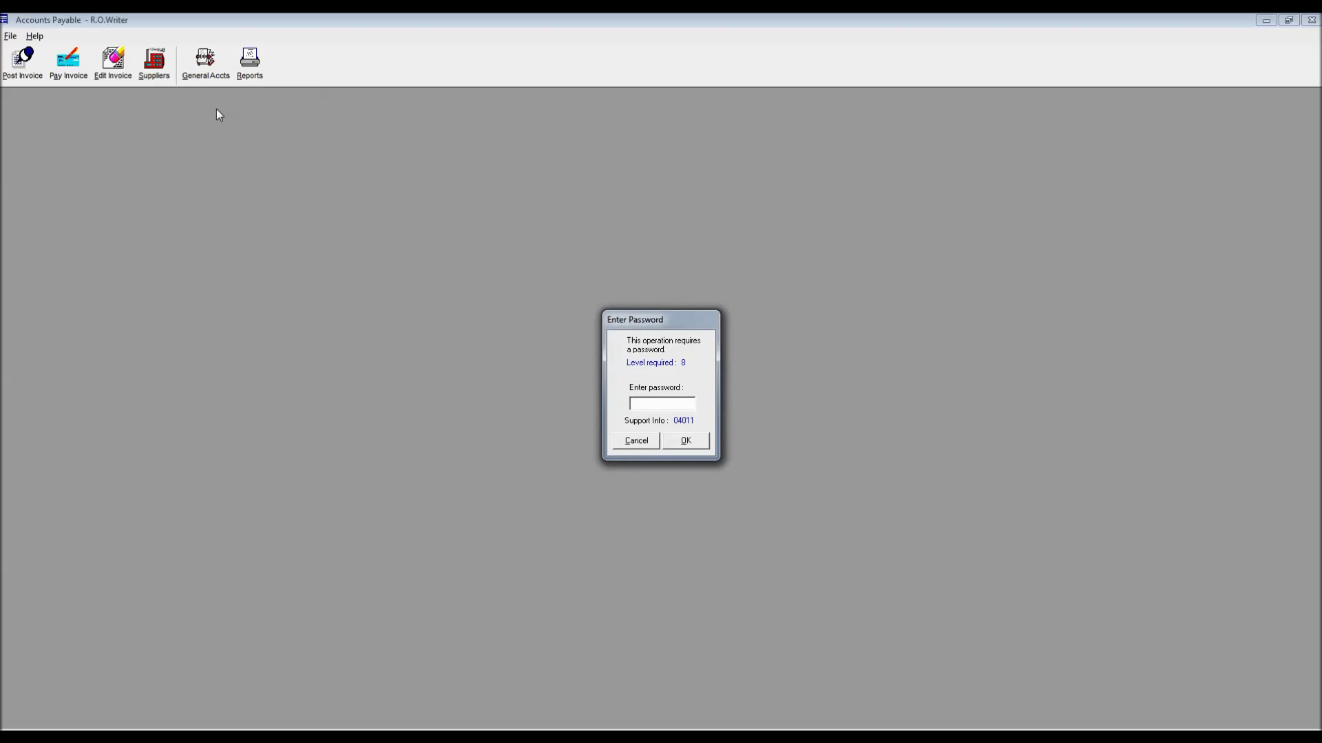
key("Return")
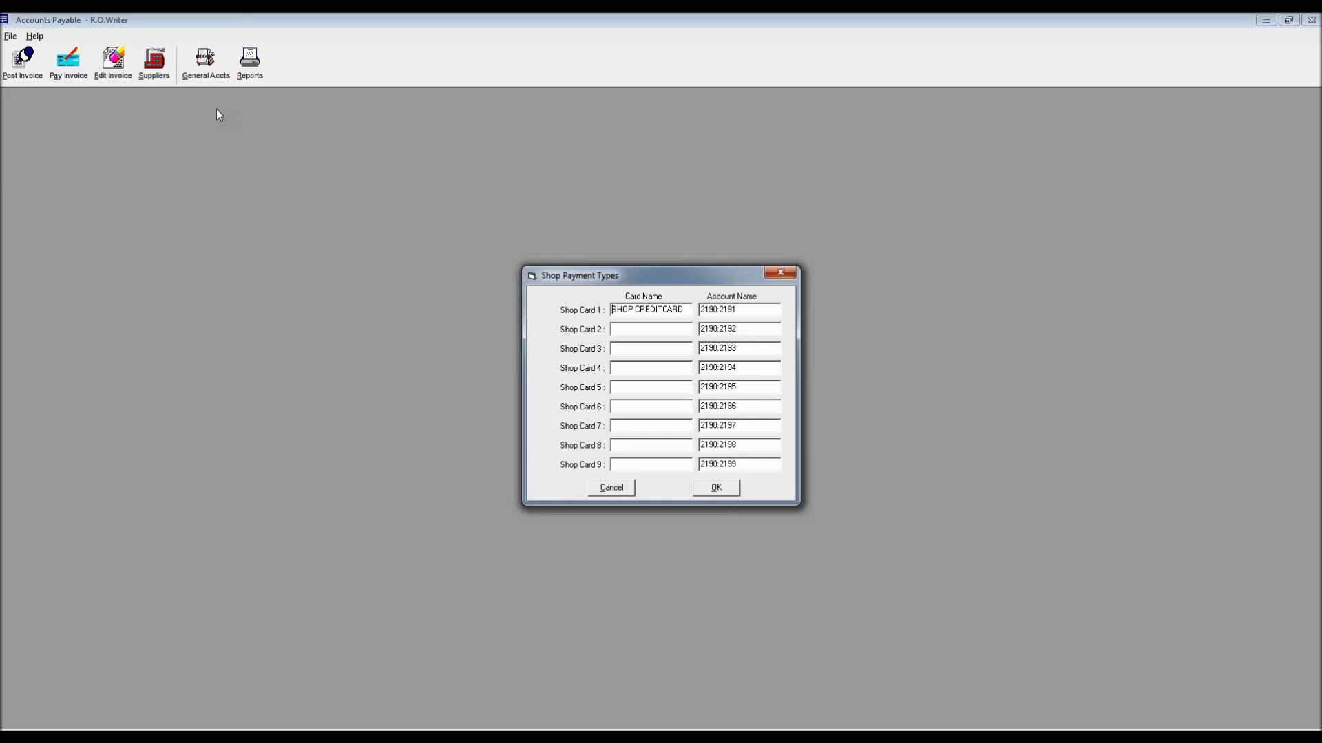
left_click(779, 273)
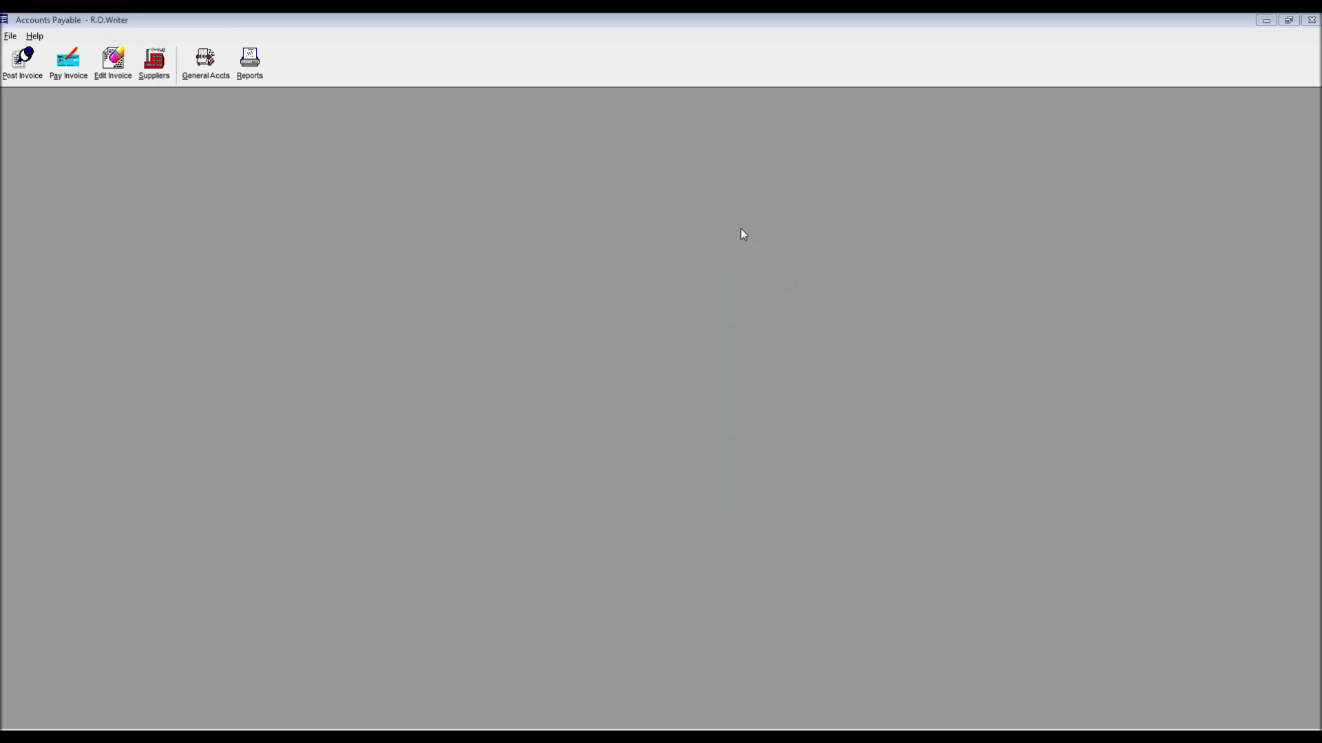
left_click(245, 58)
Unlock the A/P Reports dialog, move it to the upper left, and open the Help menu
key("Return")
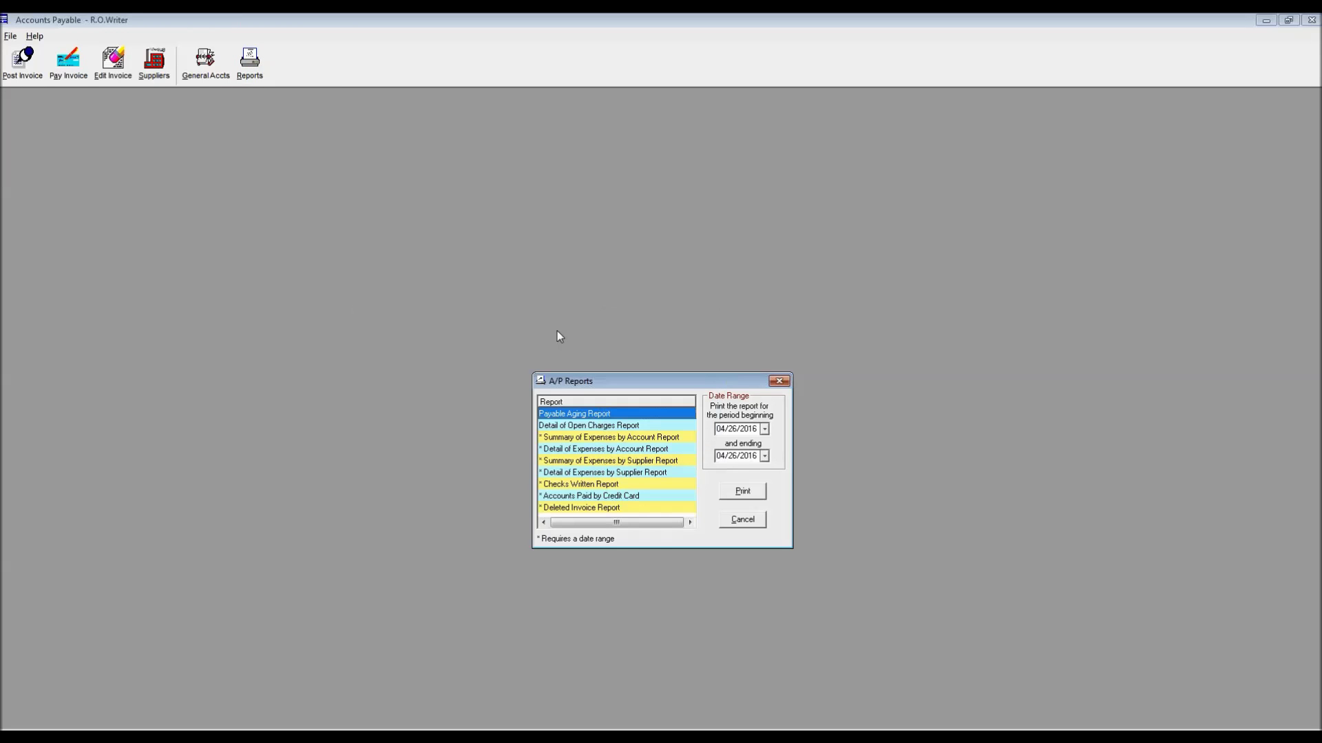
left_click_drag(638, 383, 392, 181)
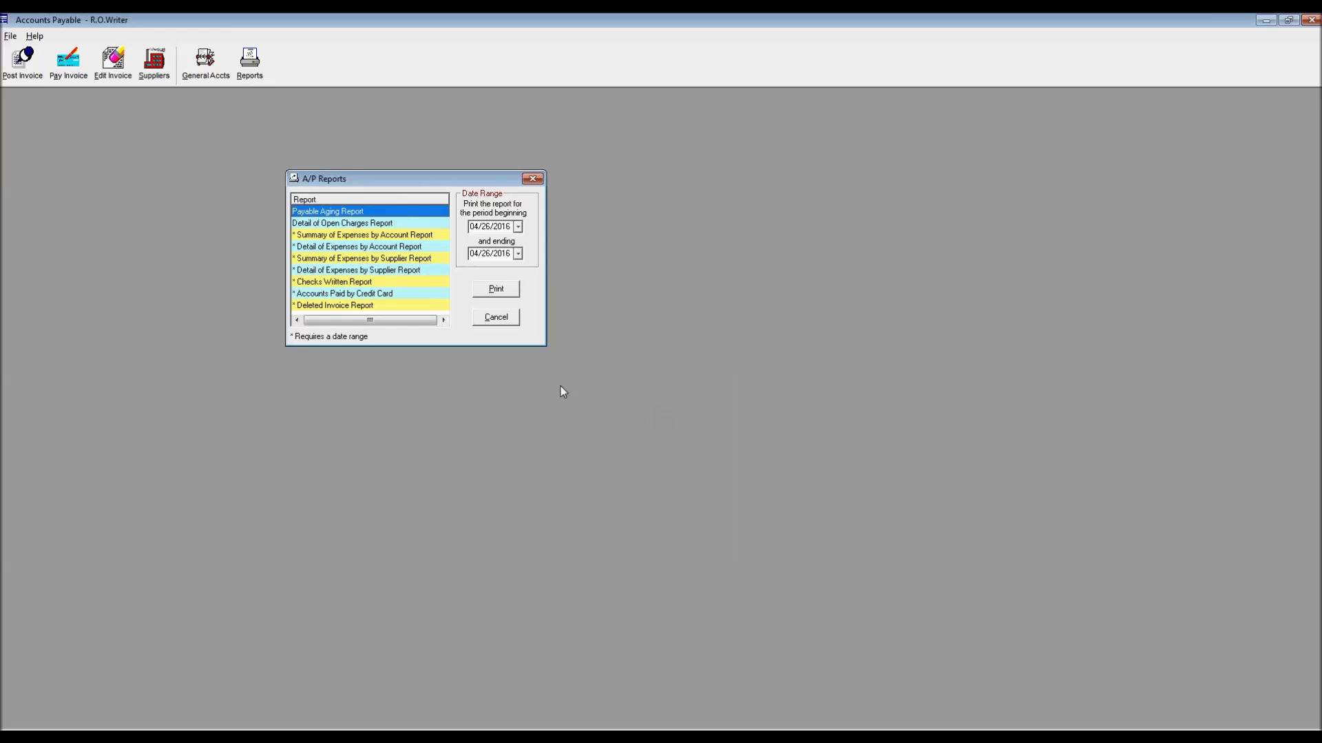
left_click(31, 36)
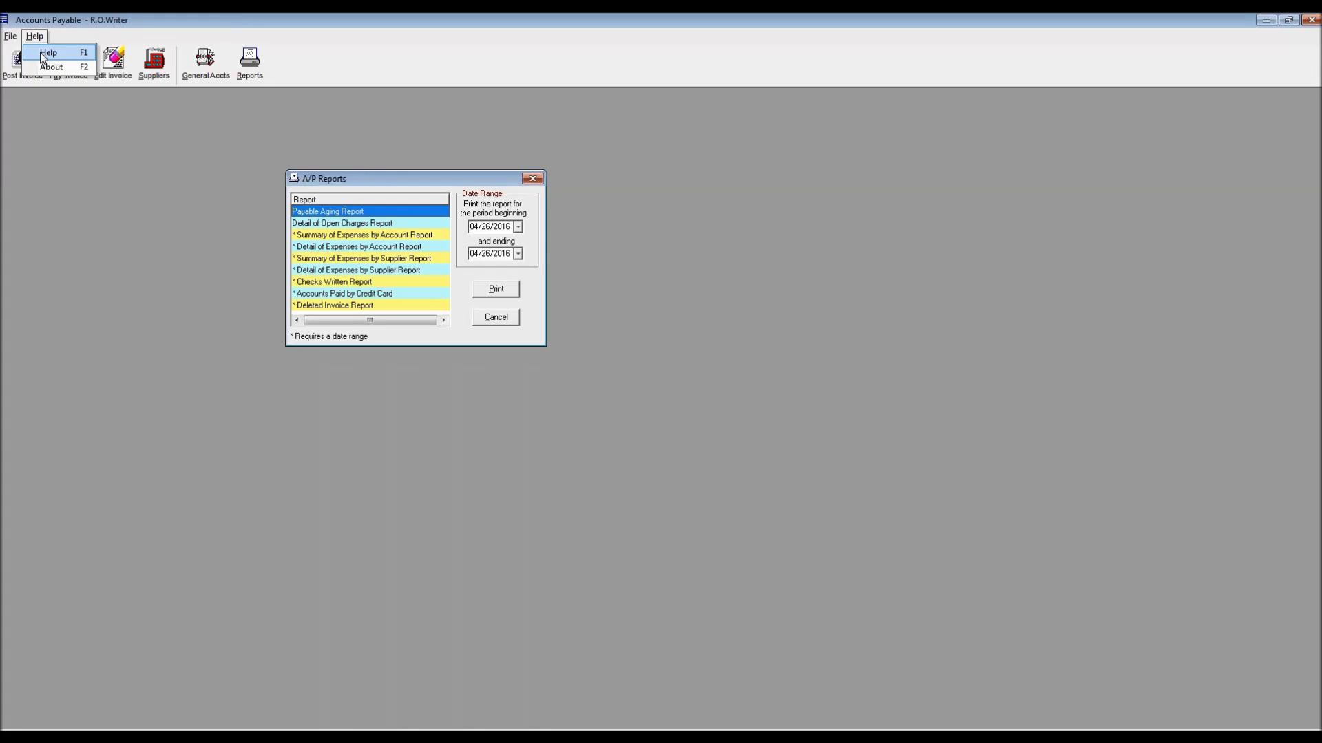
left_click(40, 52)
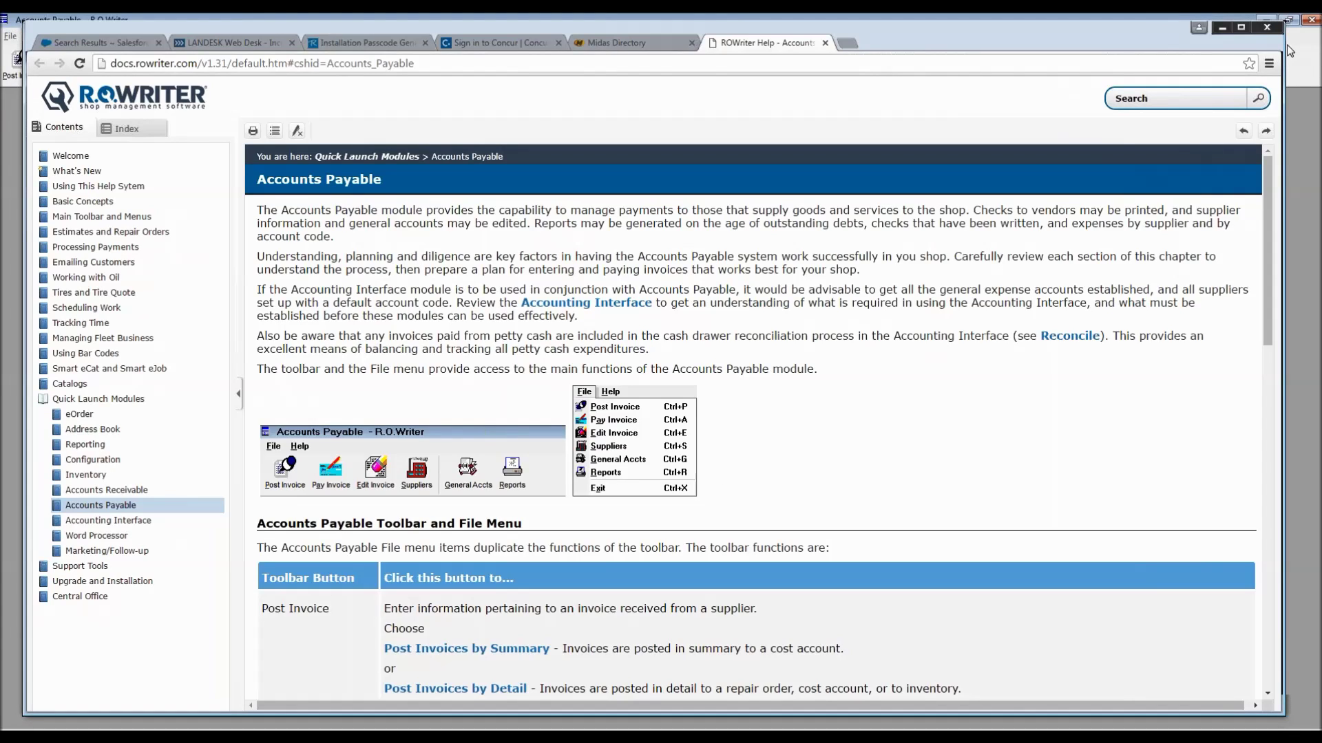
left_click_drag(1265, 299, 1282, 661)
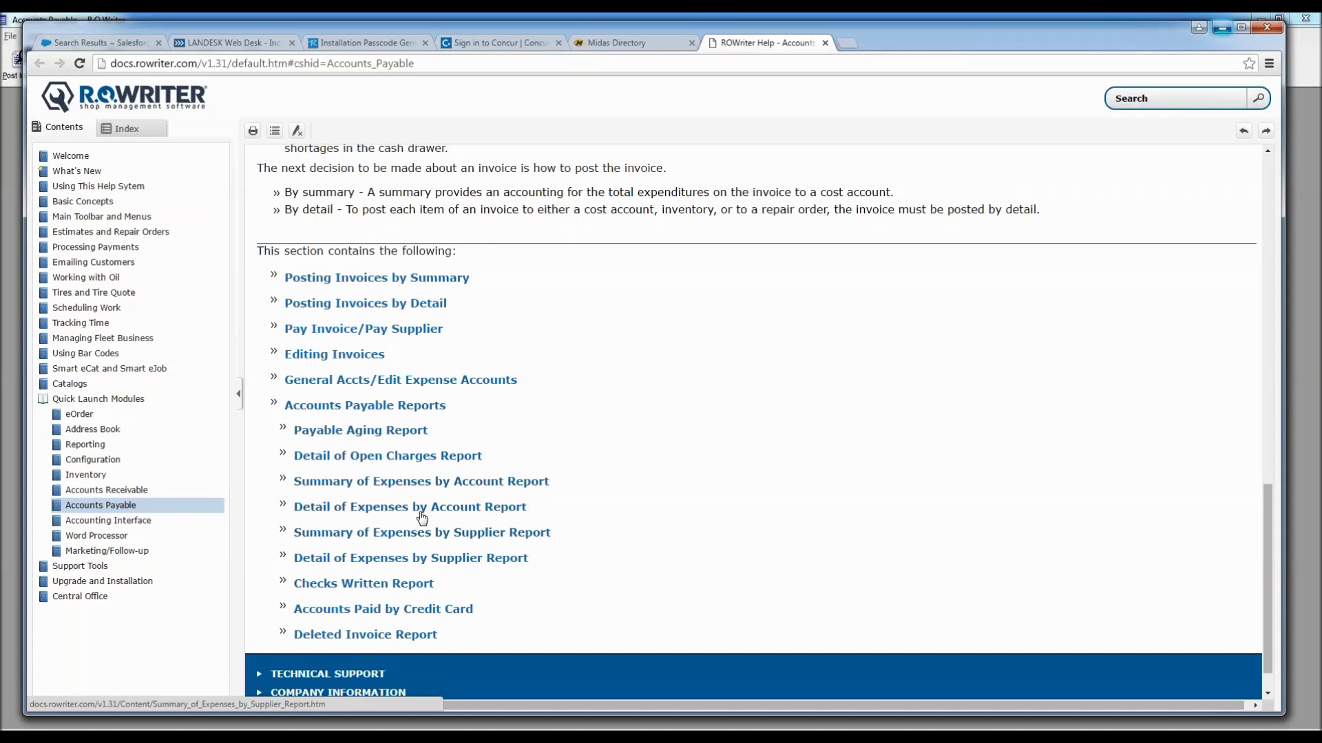
left_click(385, 507)
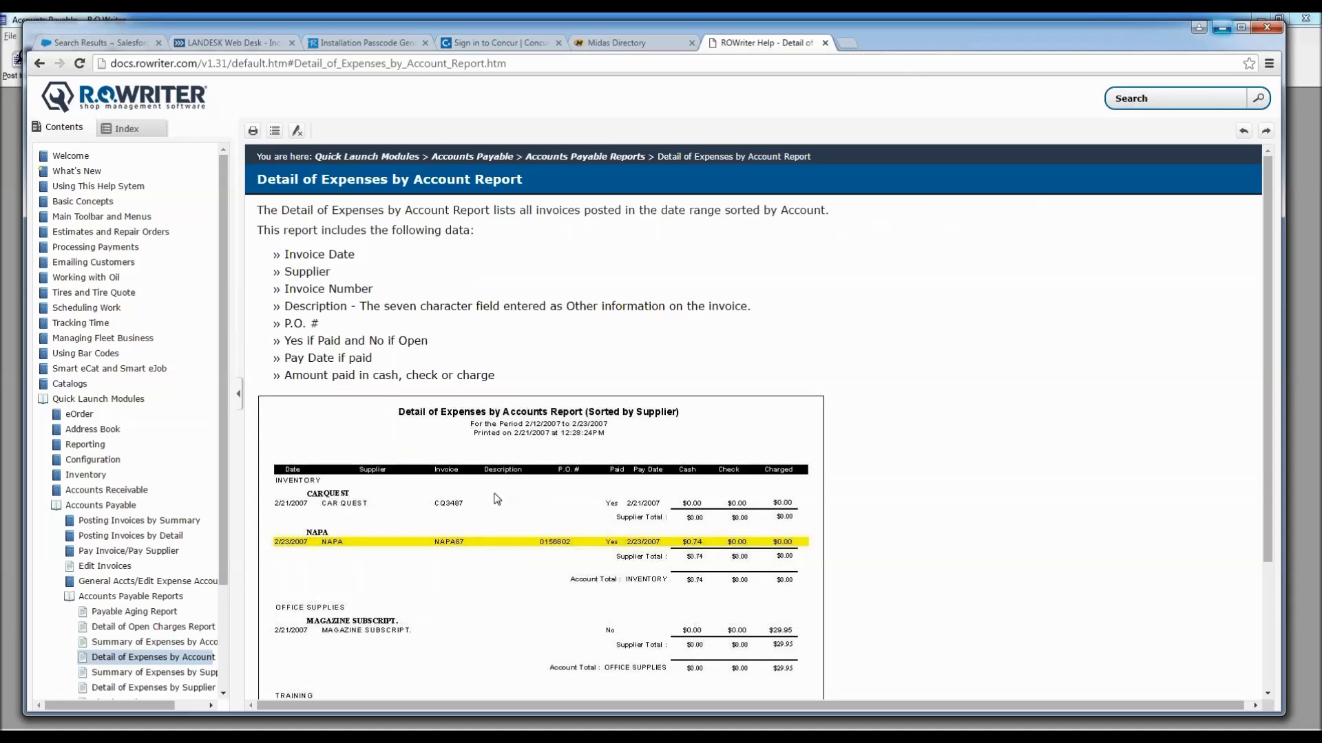
left_click_drag(1267, 316, 1261, 247)
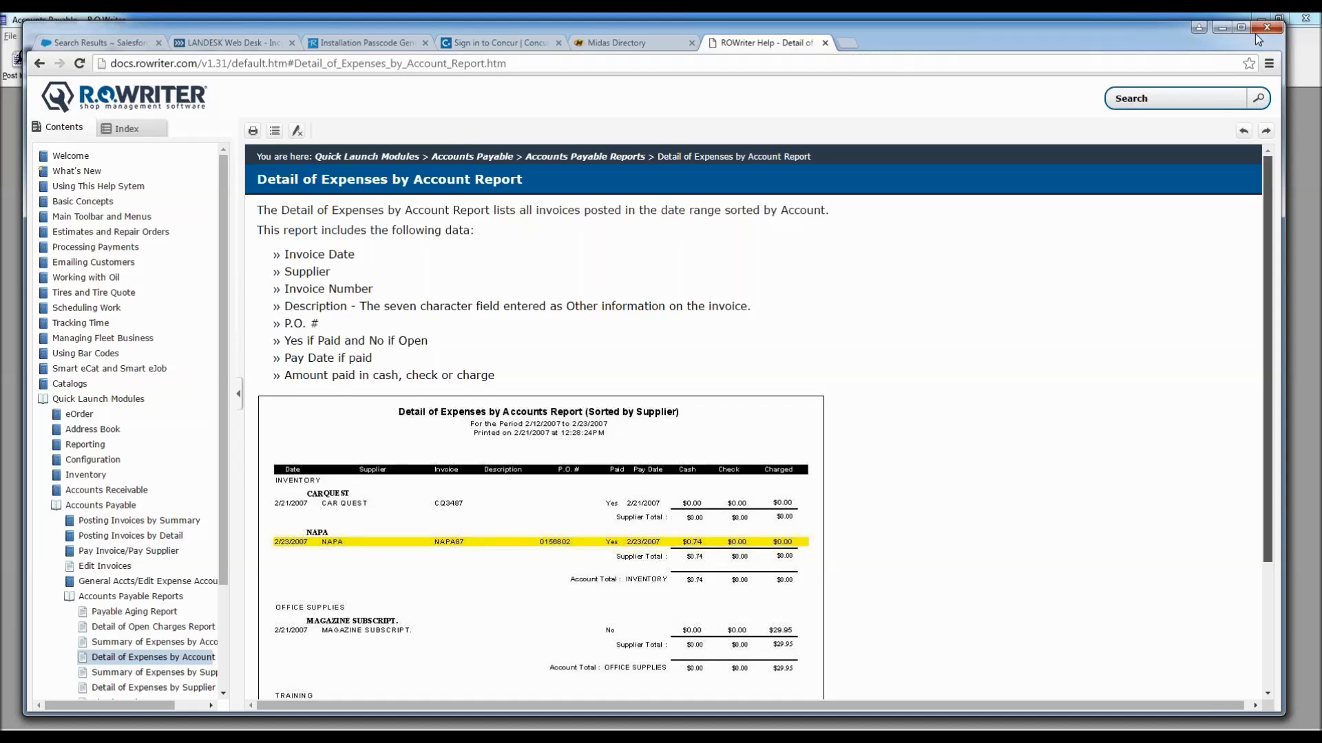
left_click(1266, 27)
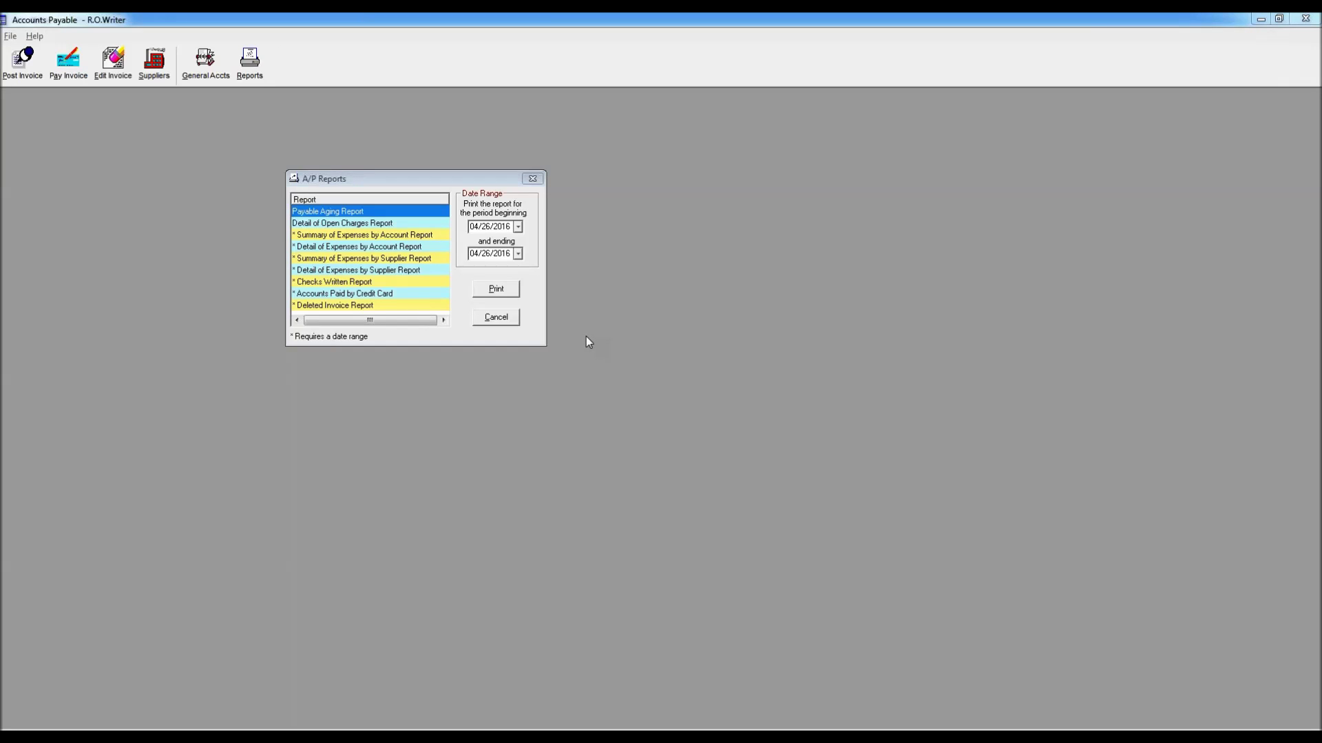
left_click(341, 248)
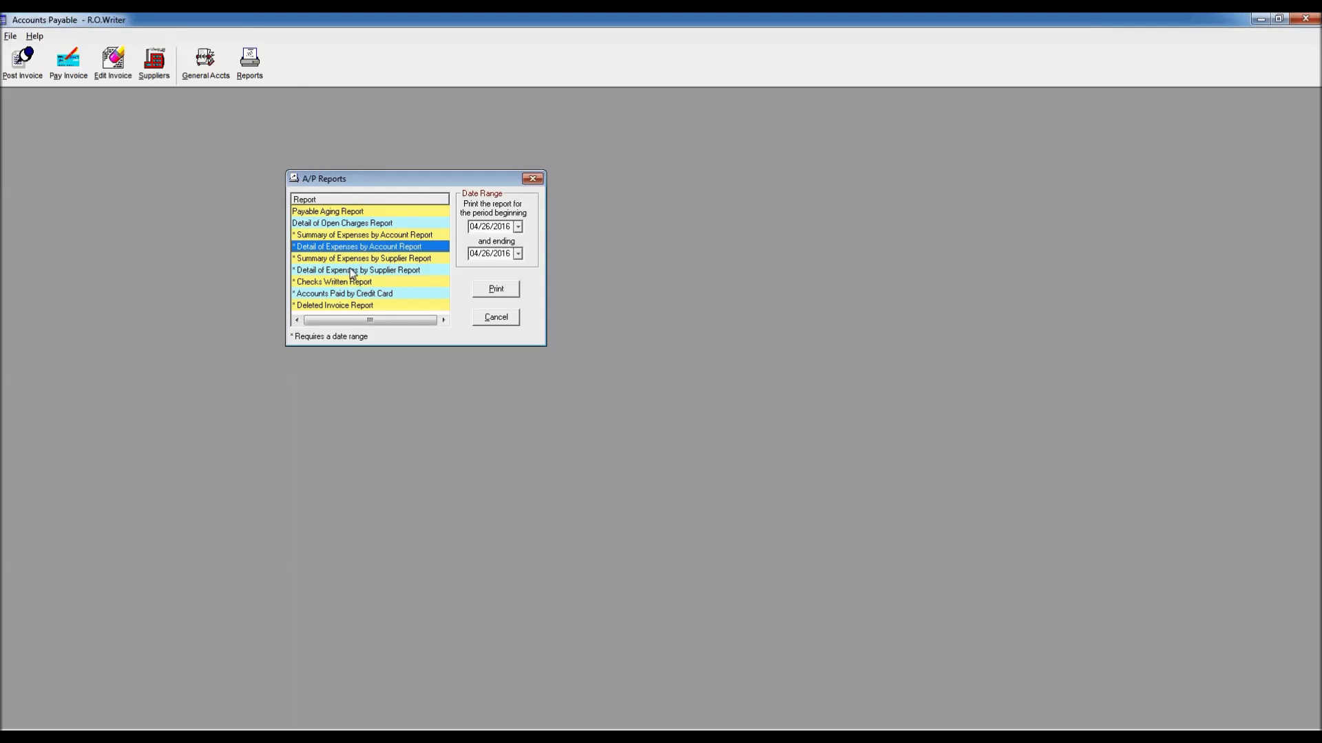
left_click(351, 270)
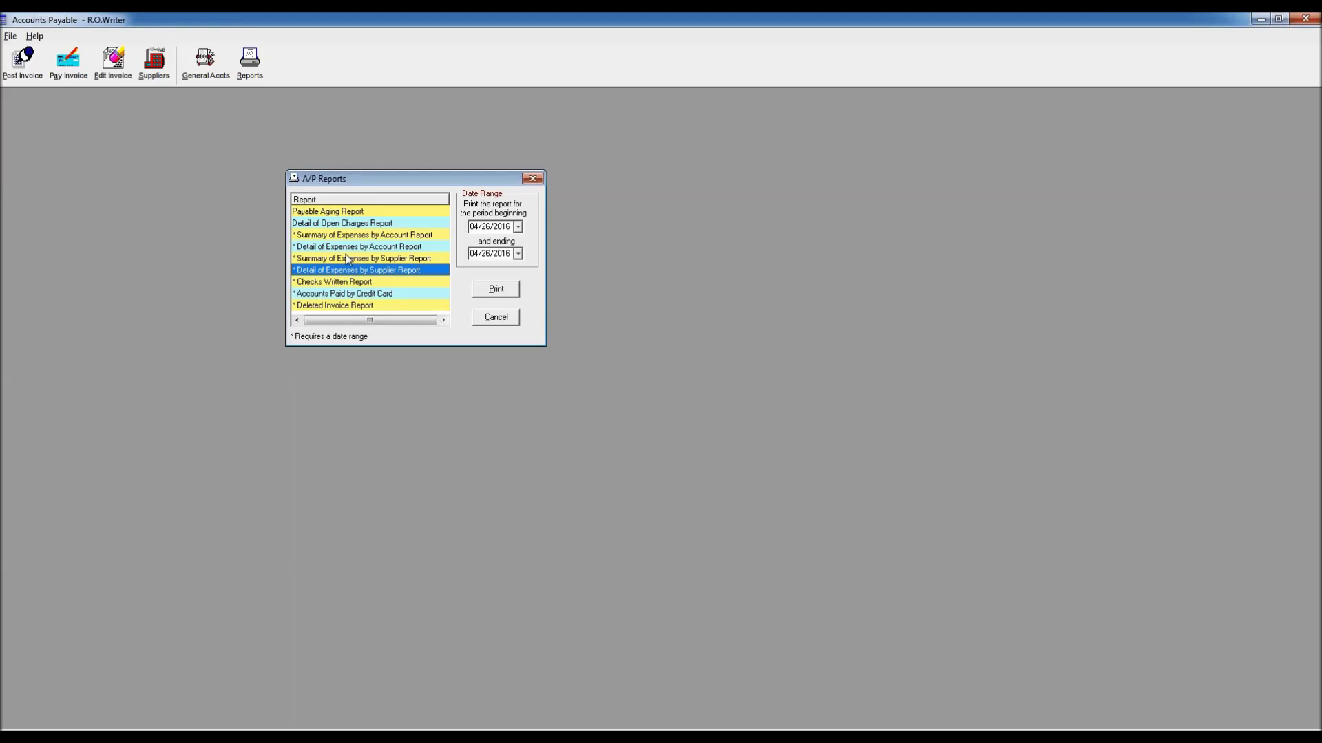
left_click(341, 248)
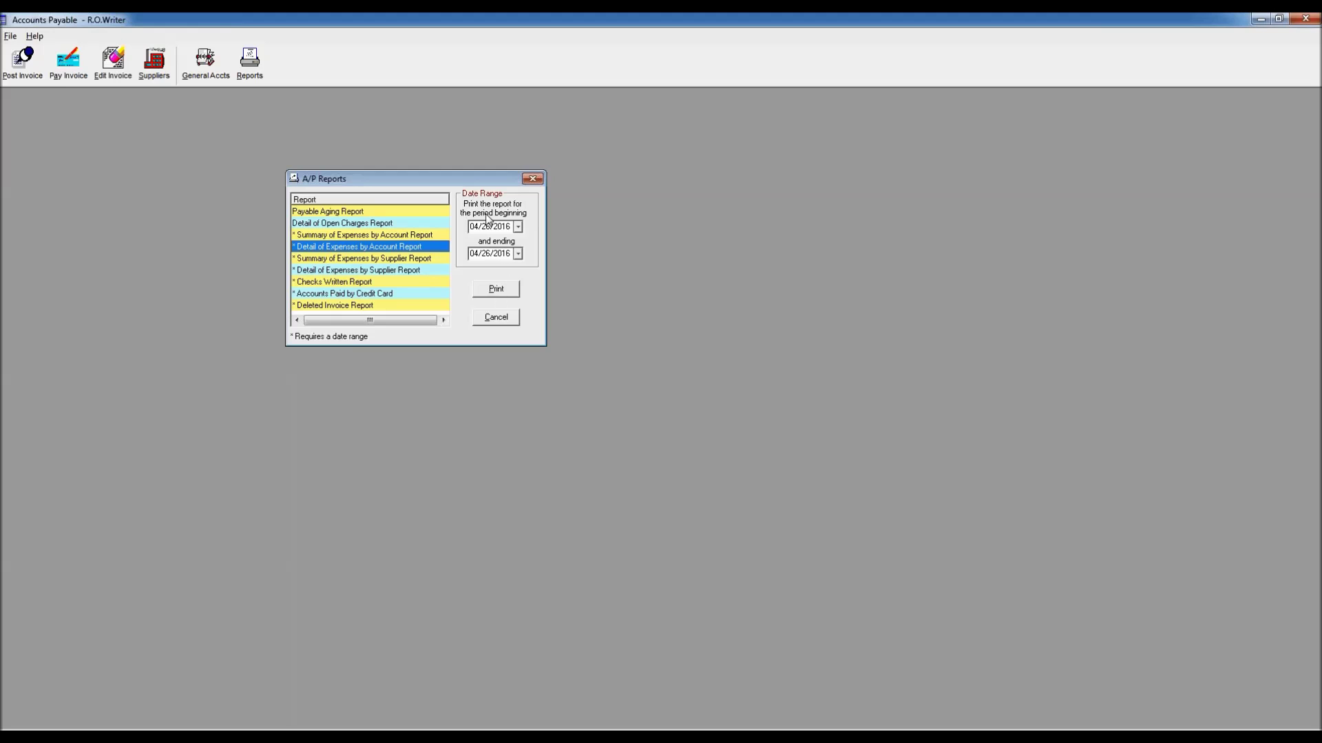
left_click(496, 292)
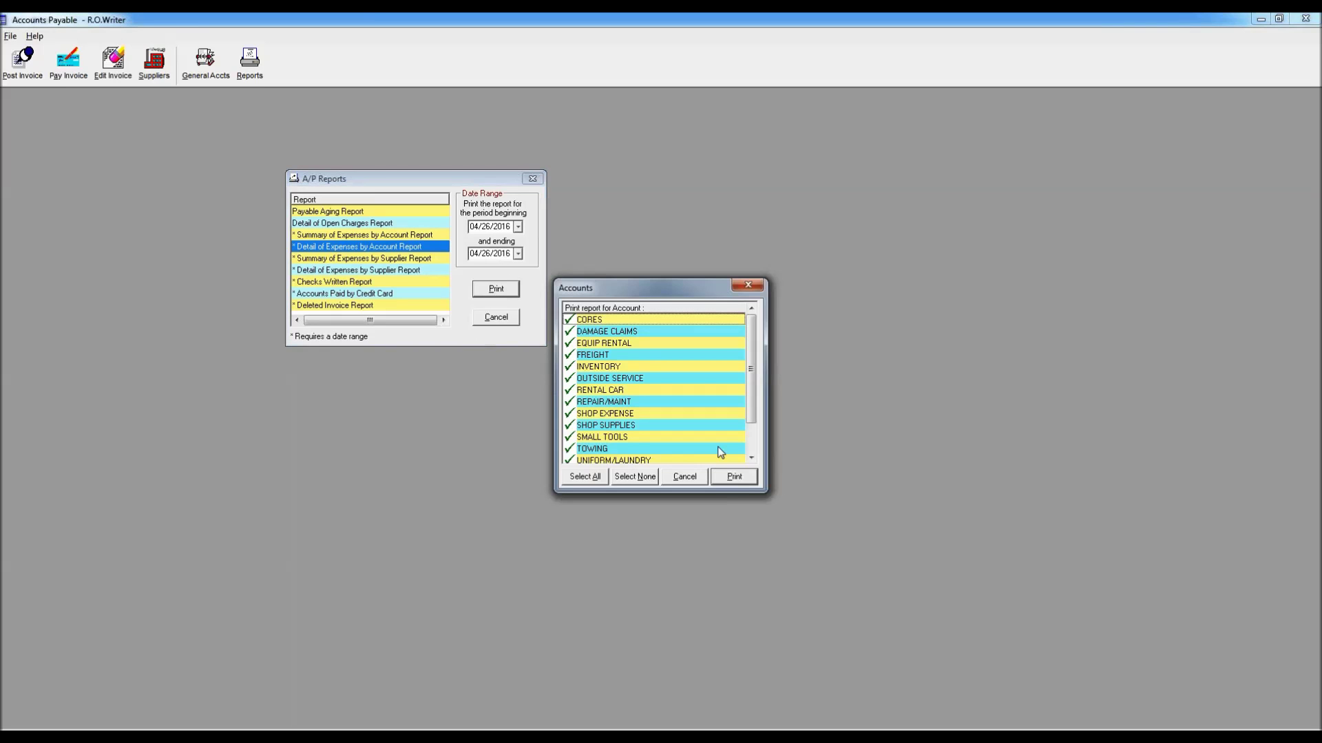
left_click(741, 478)
key("Down")
key("Return")
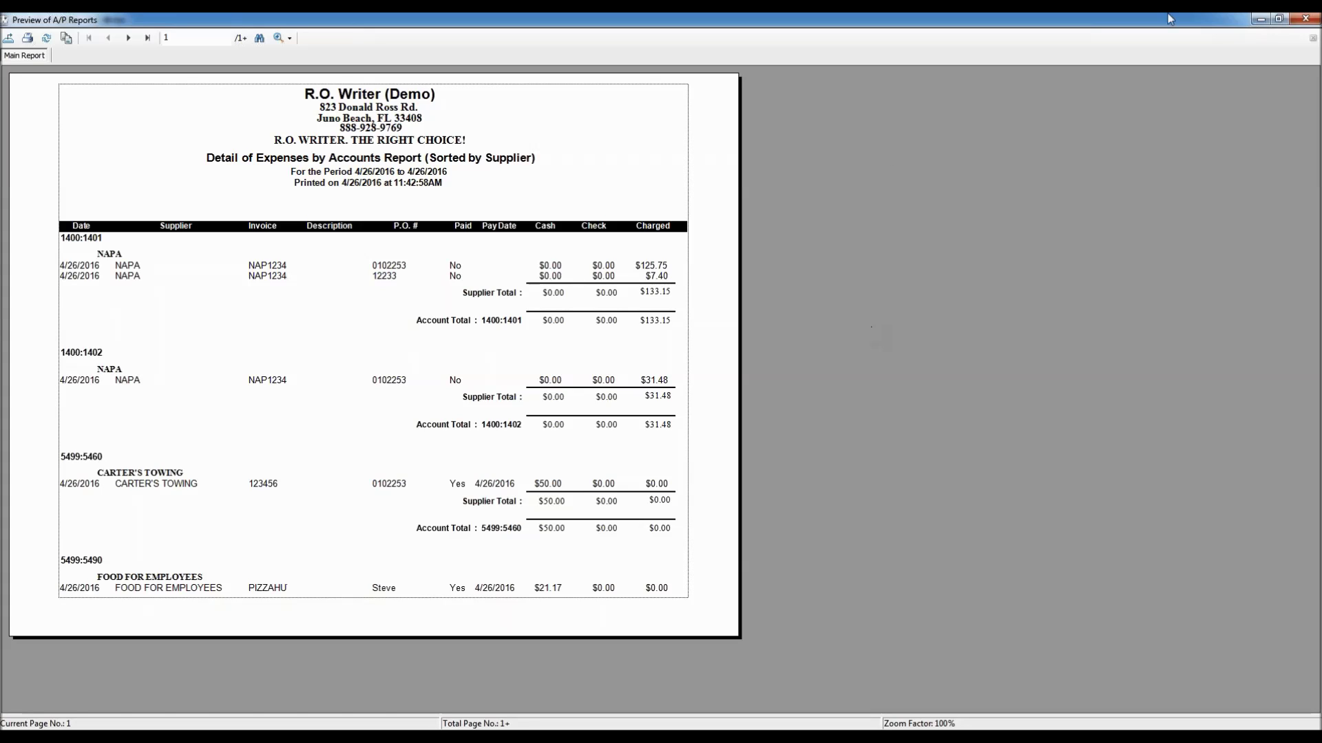
left_click(1306, 20)
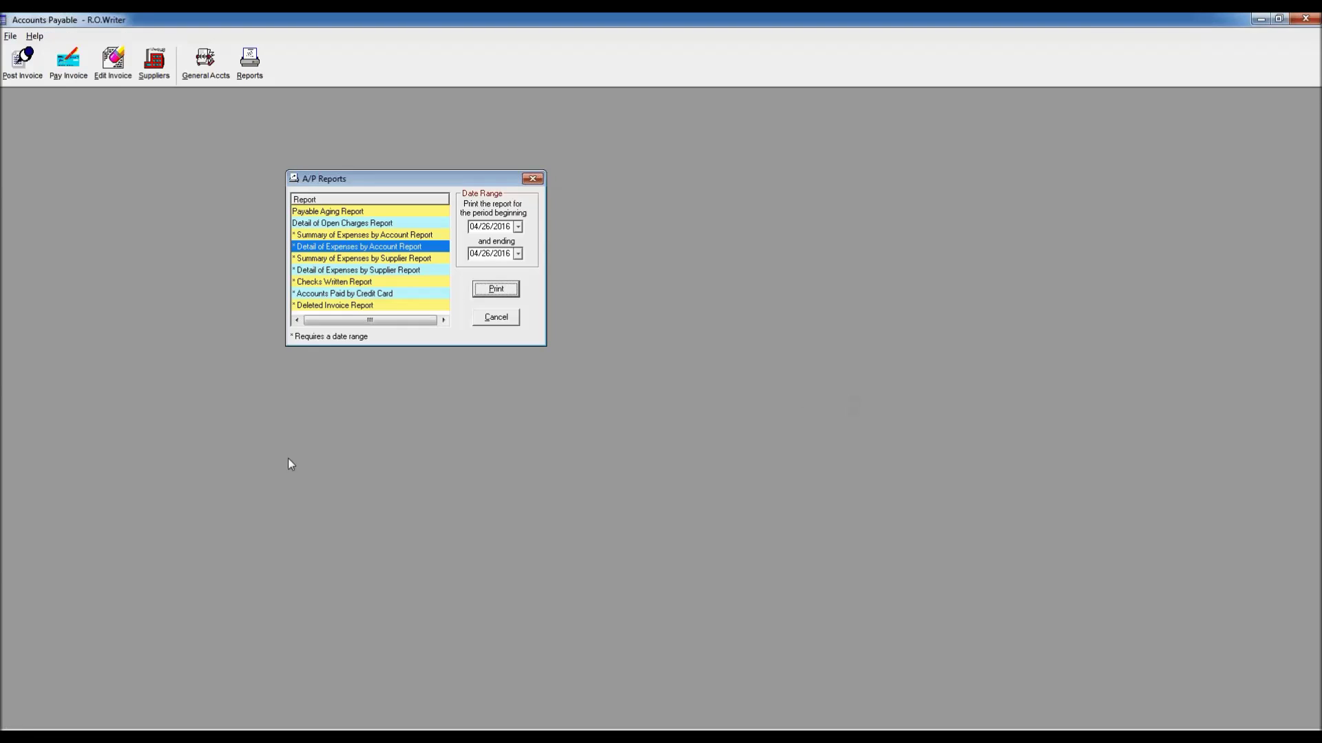
left_click(334, 271)
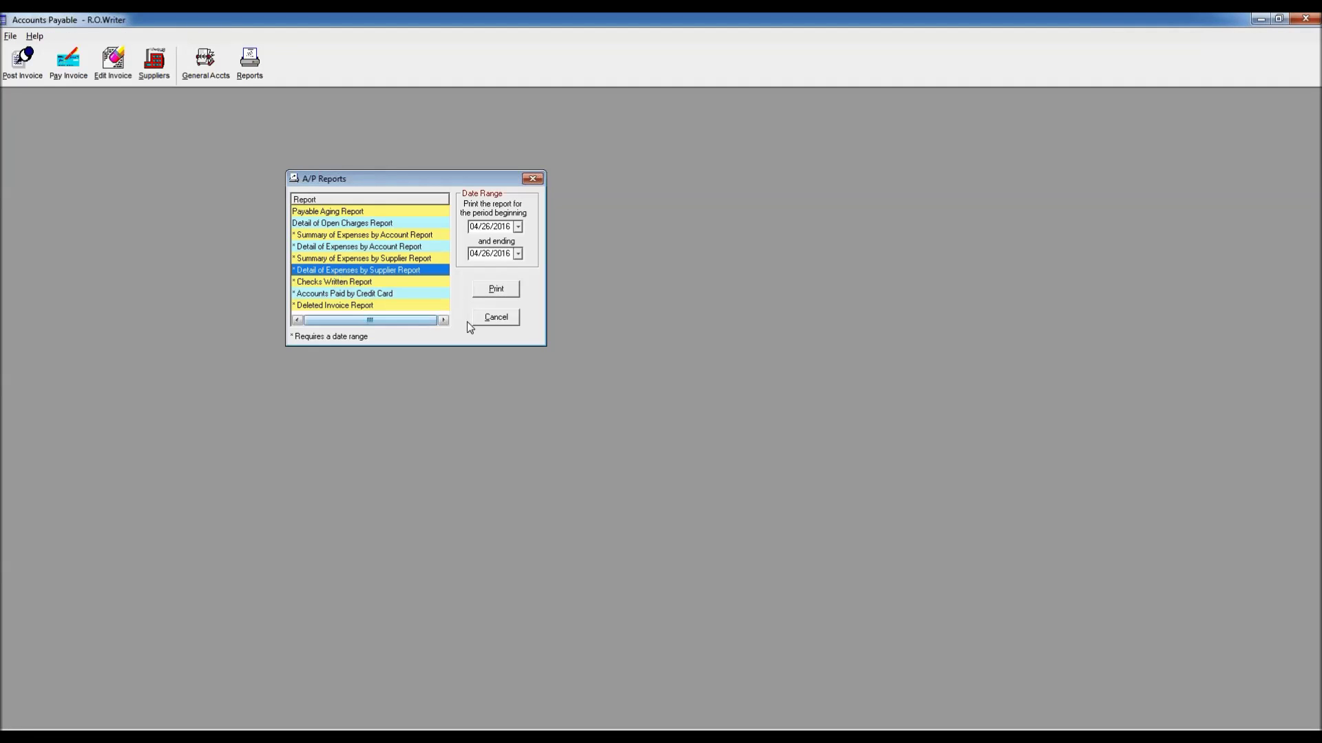
left_click(504, 290)
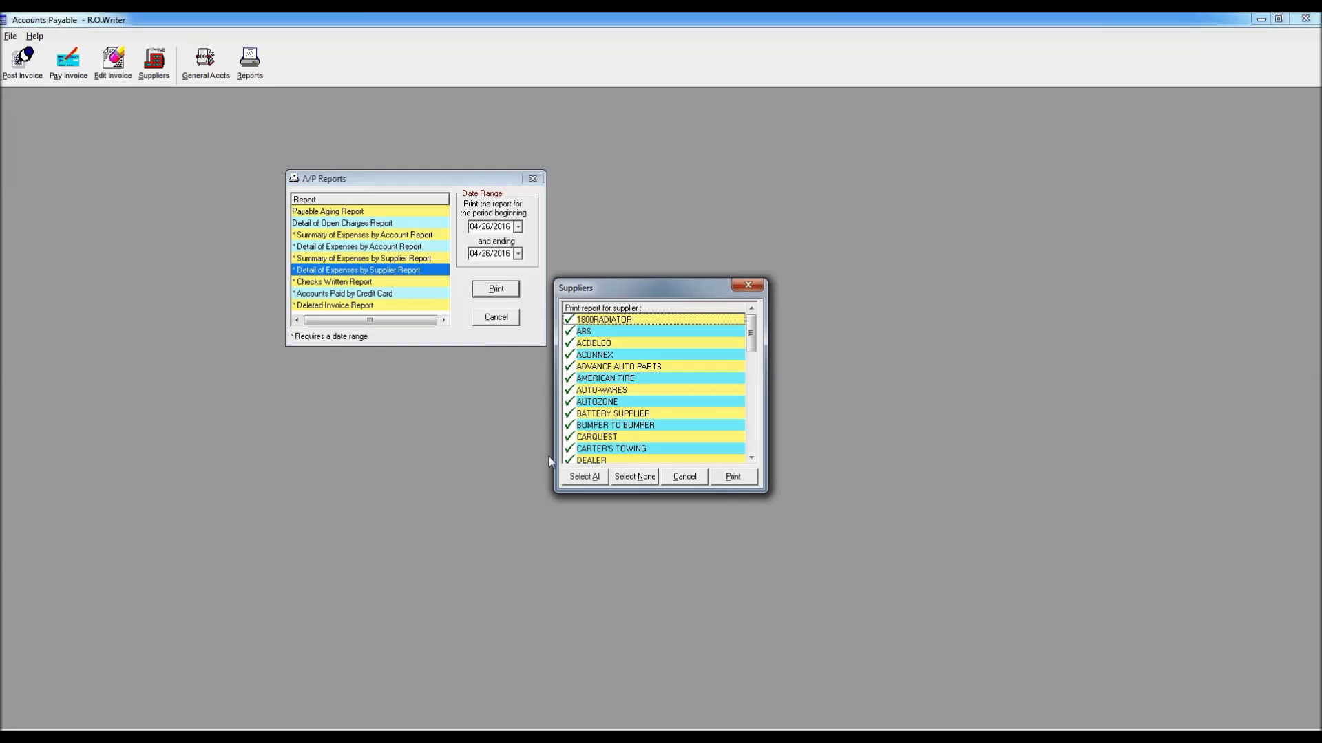
left_click(736, 477)
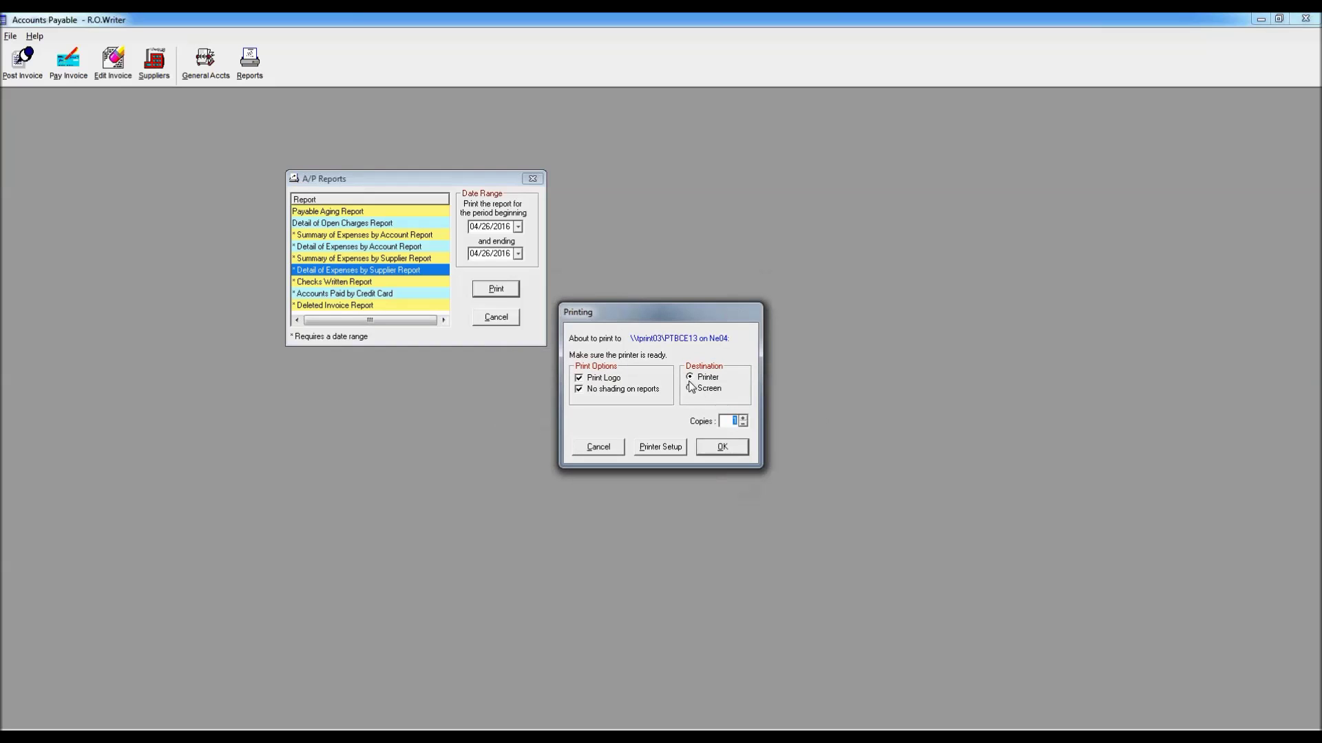
left_click(720, 449)
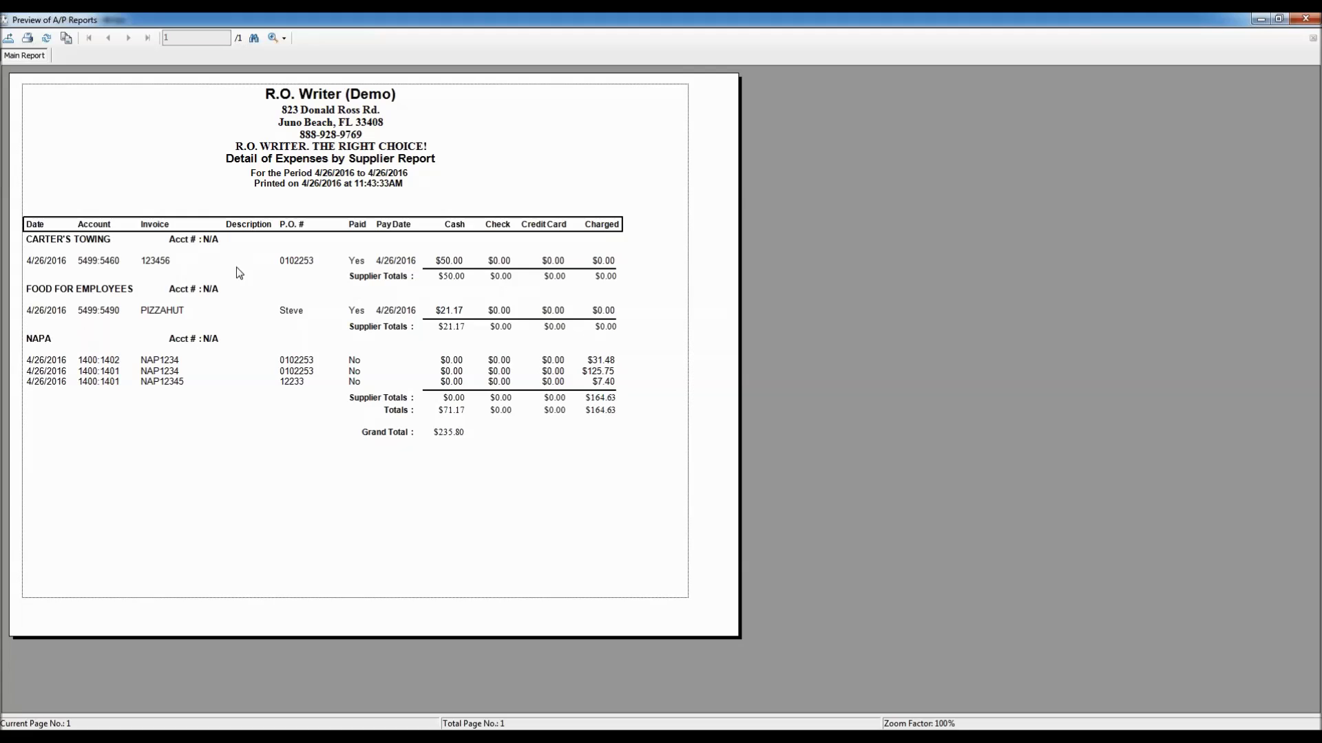
left_click(451, 382)
left_click(442, 418)
left_click(1306, 18)
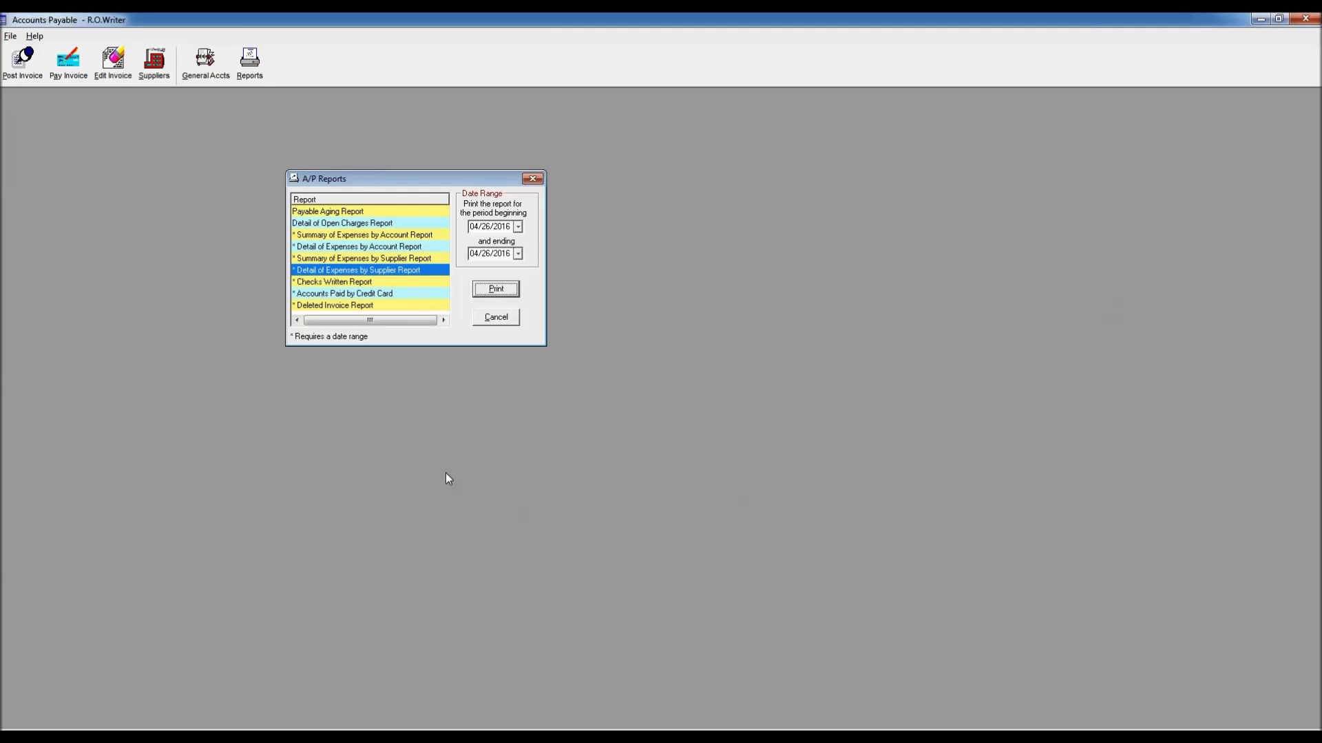
left_click(340, 294)
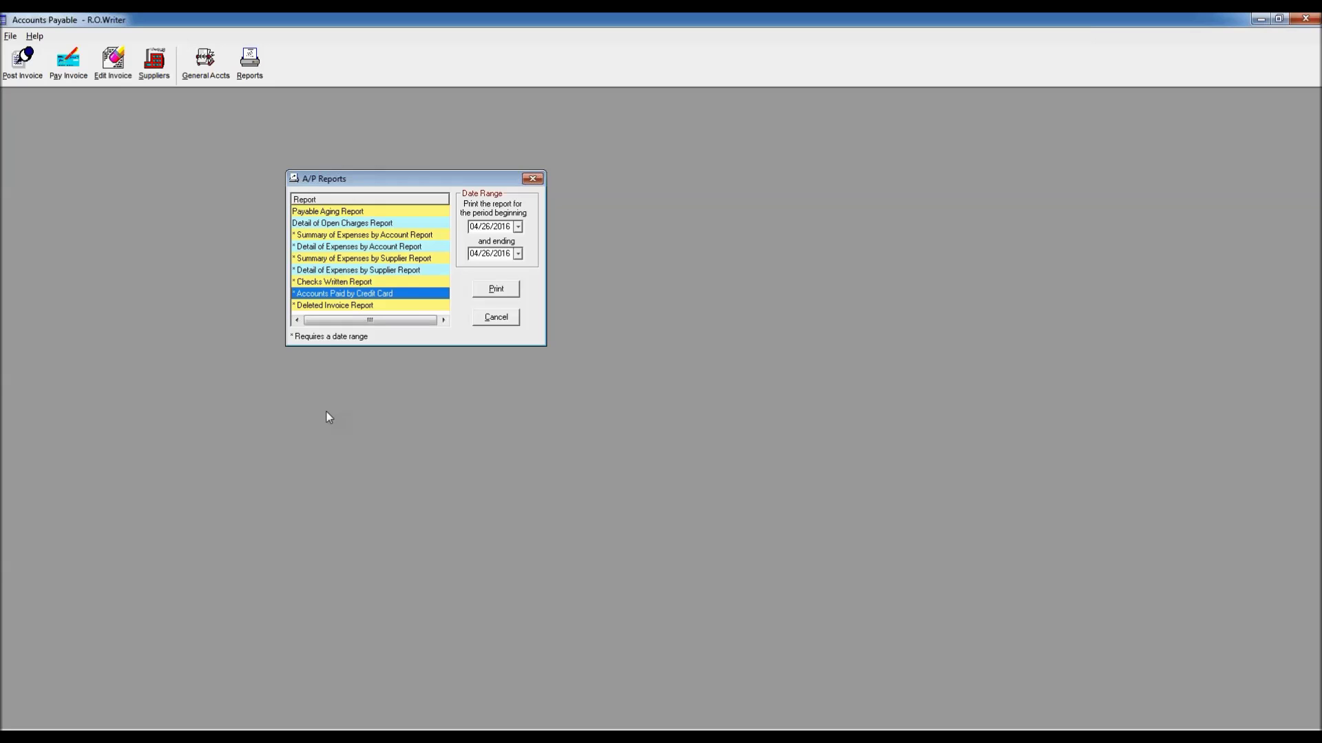
left_click(356, 305)
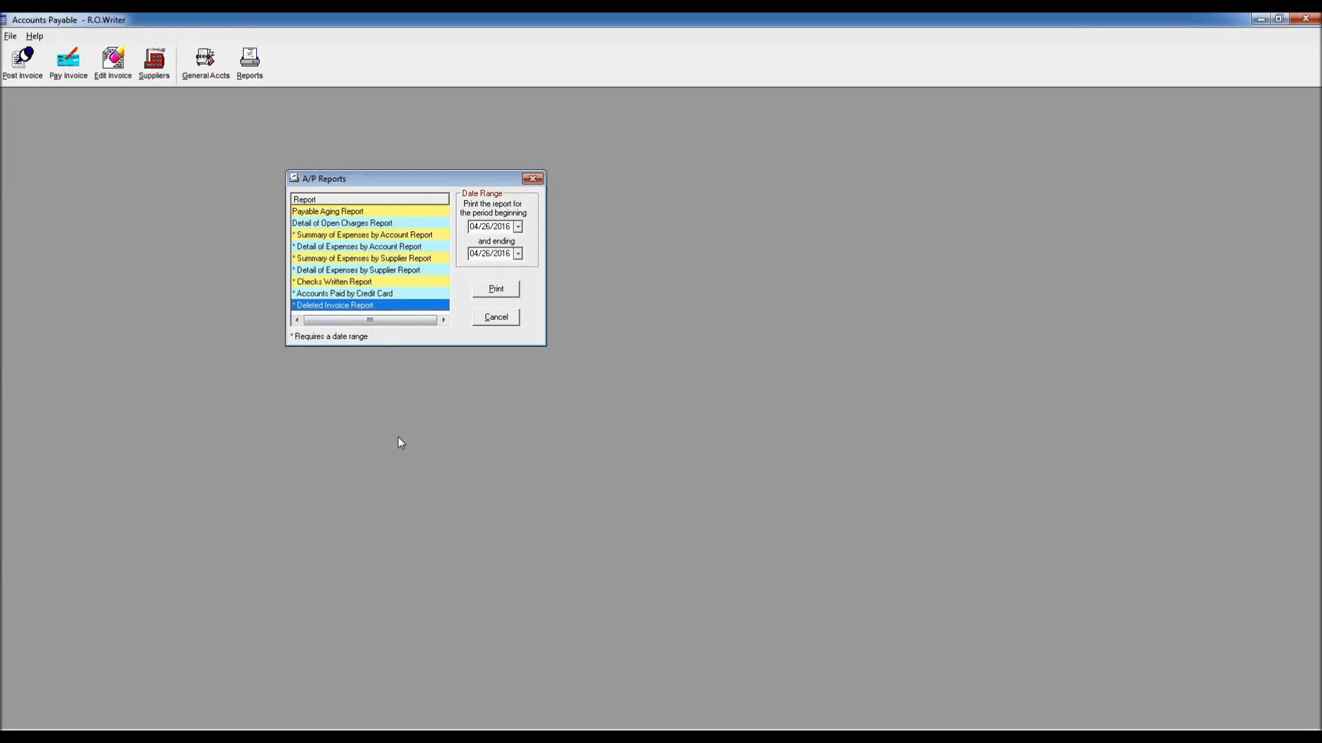